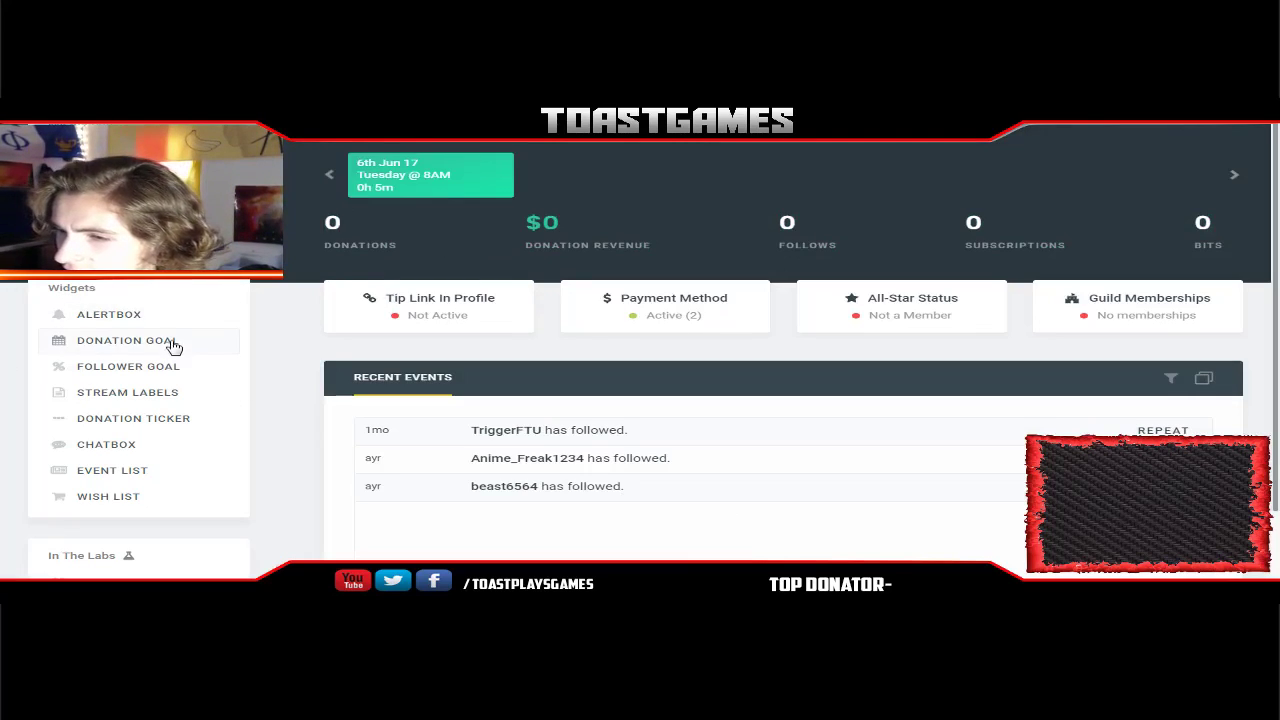
- Open the Stream Labels widget page and submit the downloaded Stream Labels installer to VirusTotal for scanning
left_click(168, 399)
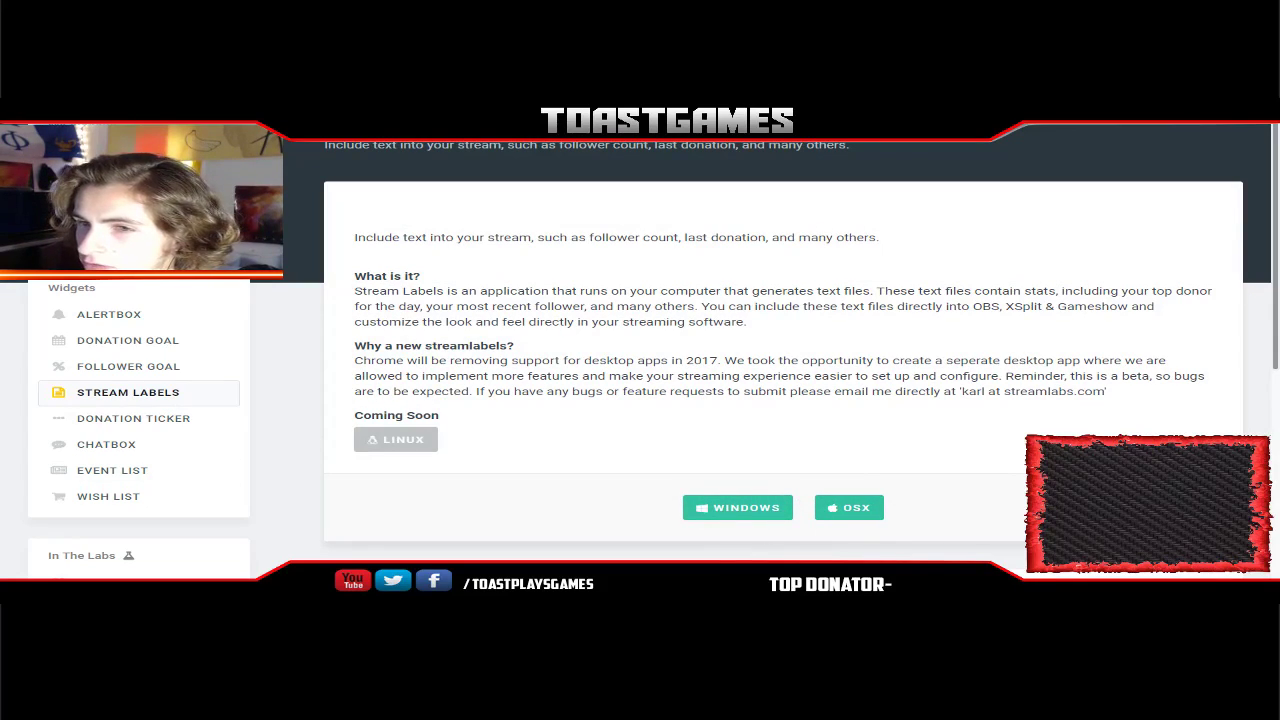
key("alt+Tab")
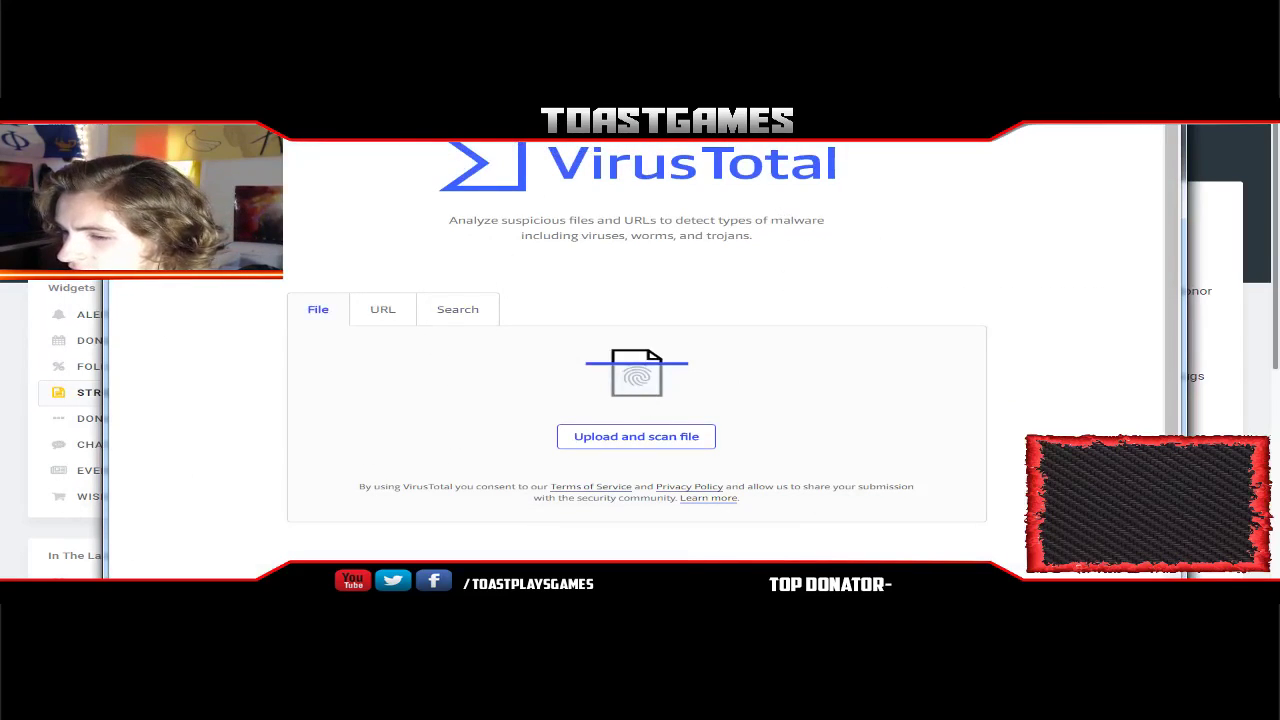
left_click_drag(630, 100, 994, 177)
left_click_drag(700, 576, 395, 415)
left_click_drag(700, 105, 611, 65)
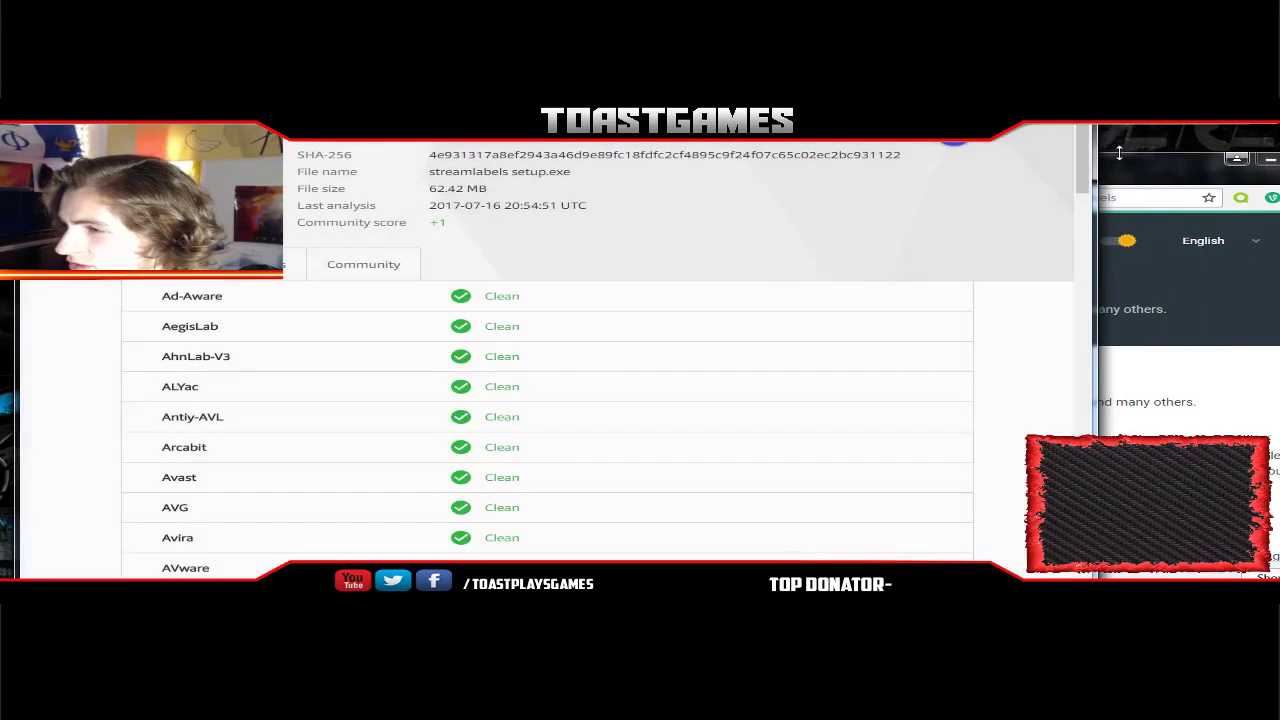
- Examine the VirusTotal antivirus results for the Stream Labels installer, then return to the Stream Labels page
scroll(620, 325, "down", 15)
scroll(617, 335, "down", 1)
scroll(616, 343, "up", 15)
left_click_drag(1147, 166, 827, 173)
left_click(1005, 12)
left_click_drag(723, 192, 620, 0)
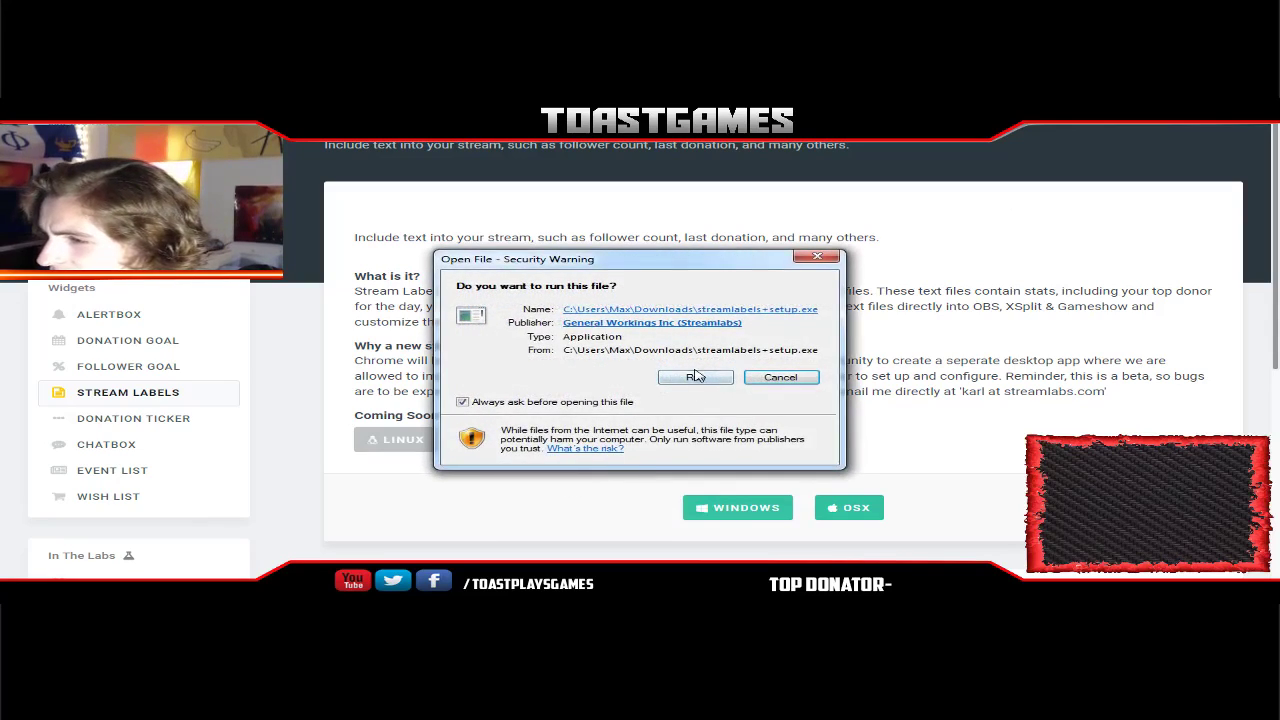
- Run streamlabels-setup.exe and connect the Stream Labels app with Twitch
left_click(692, 375)
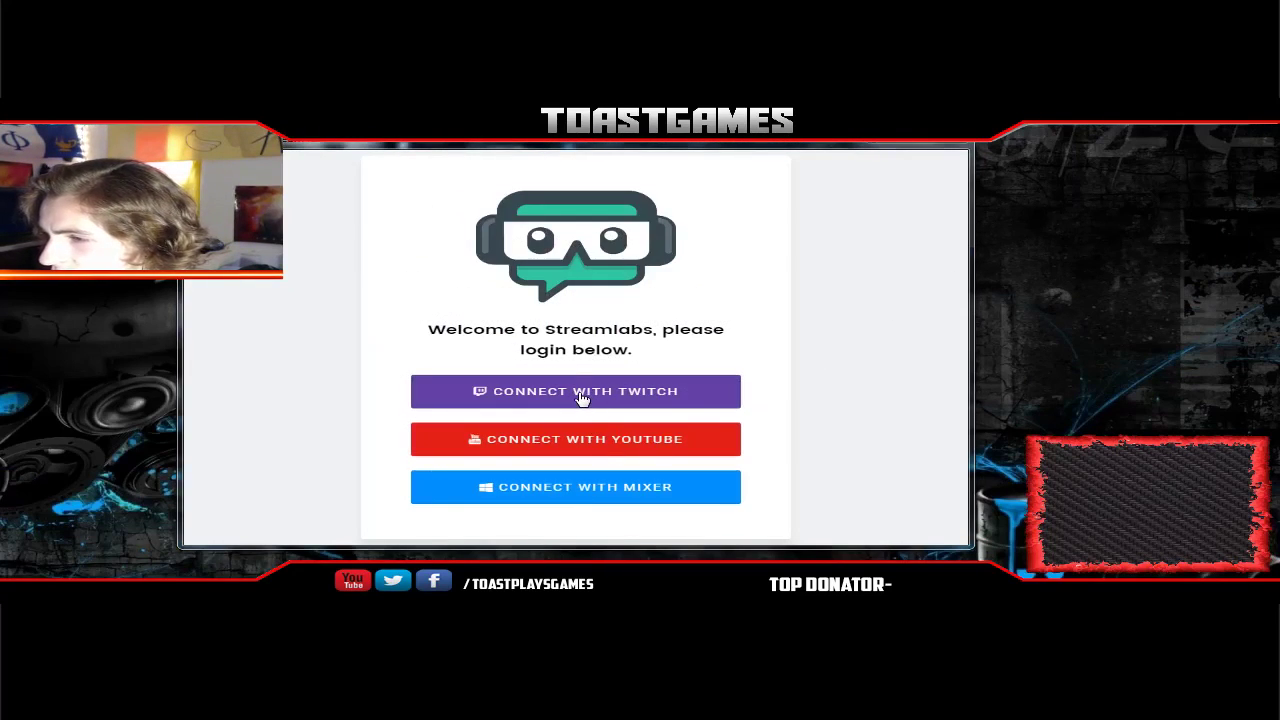
left_click(576, 391)
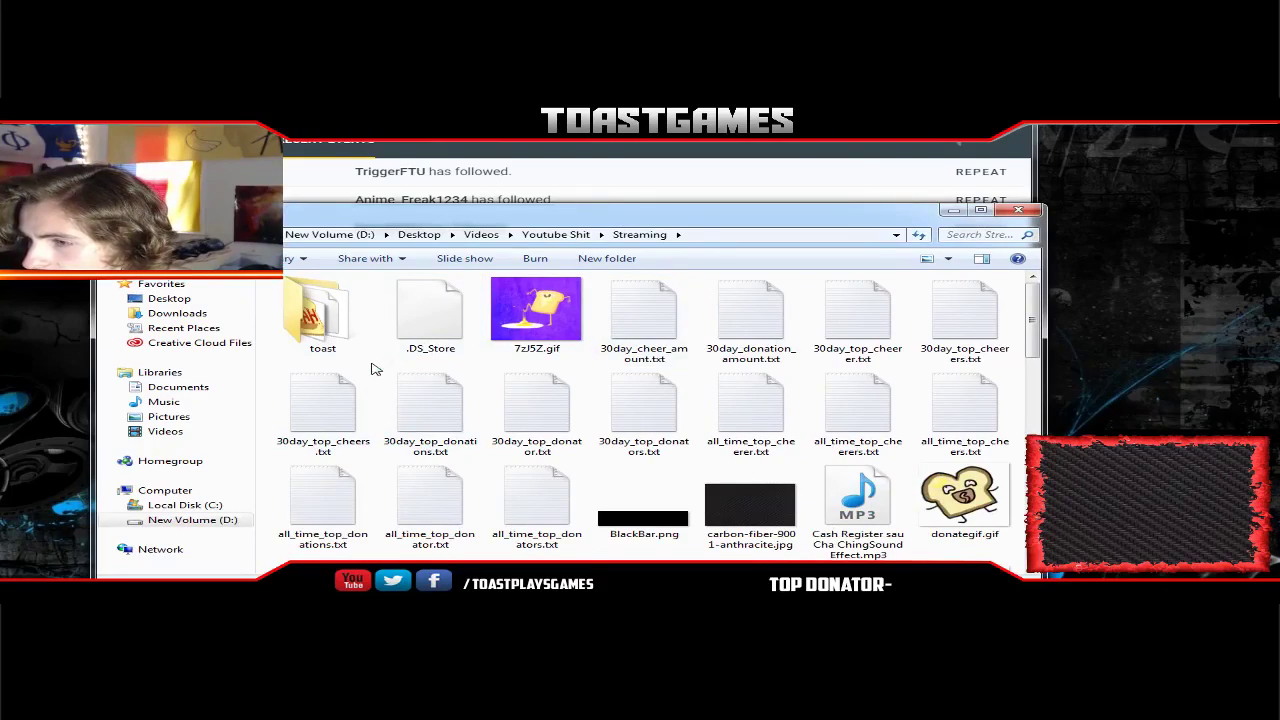
- Create a new folder named StreamLabels inside the Streaming folder
right_click(371, 369)
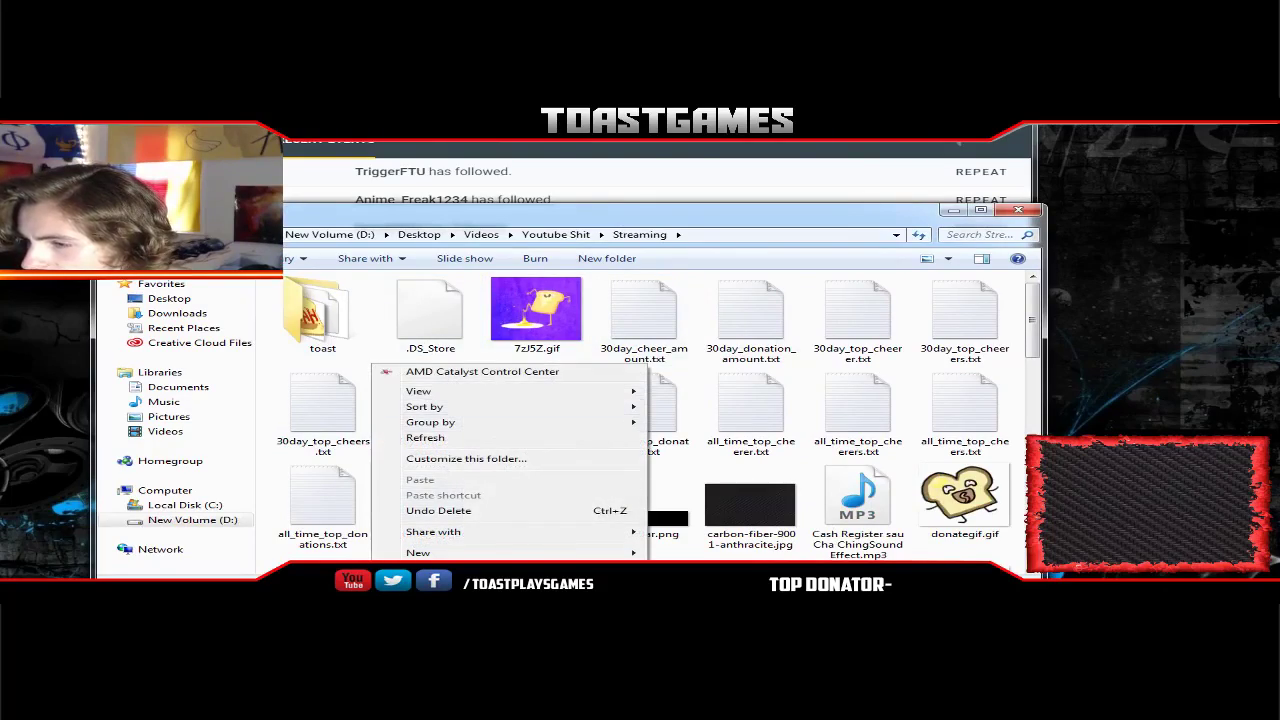
mouse_move(424, 556)
left_click(732, 558)
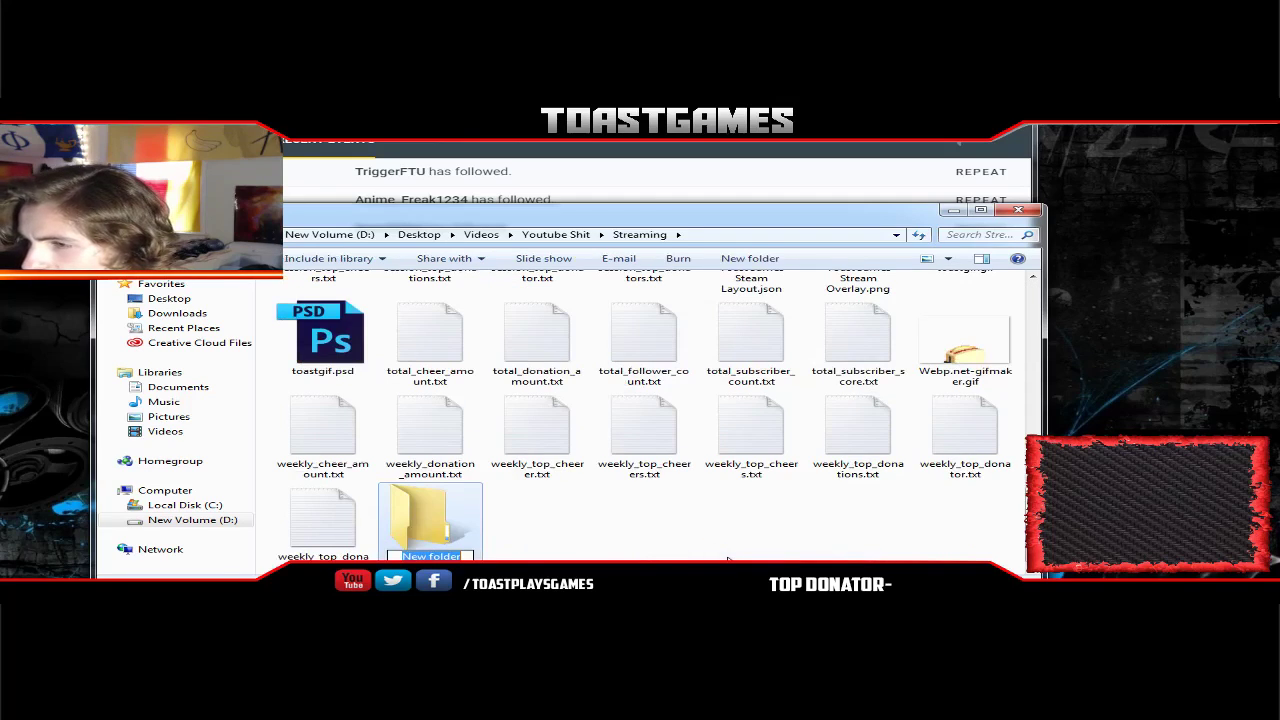
type("Stream")
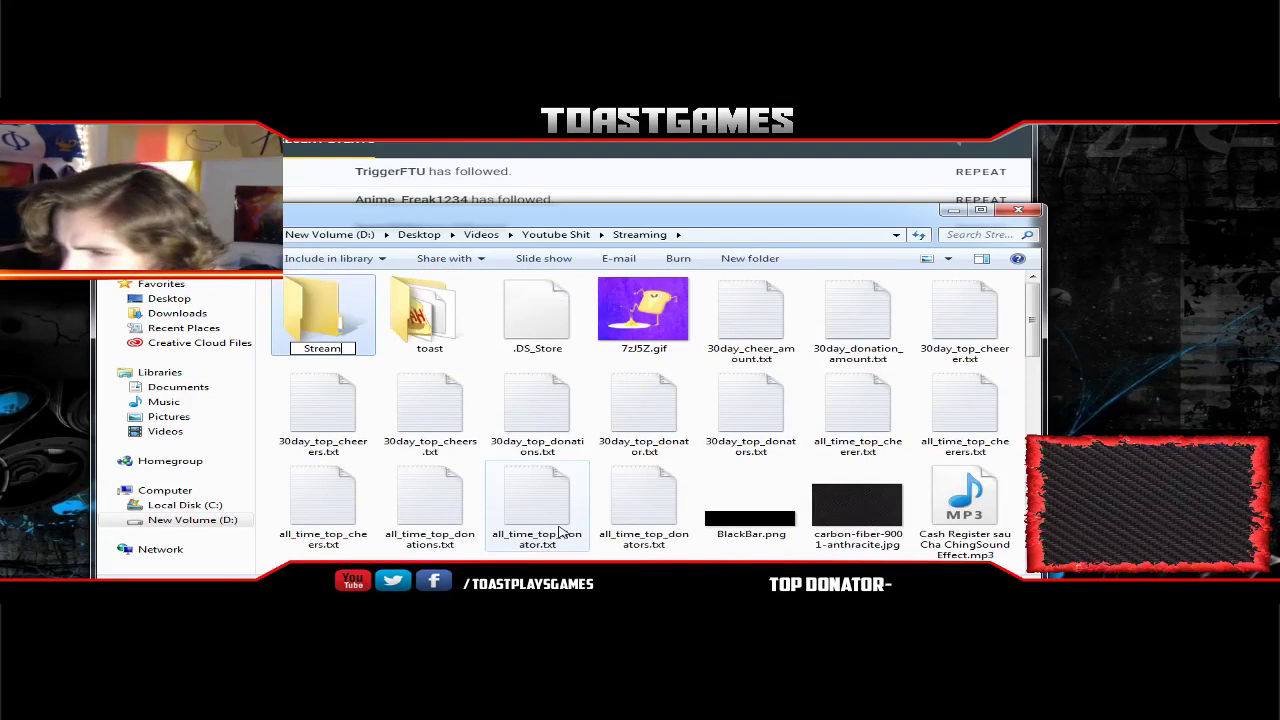
type("Labs")
key("Return")
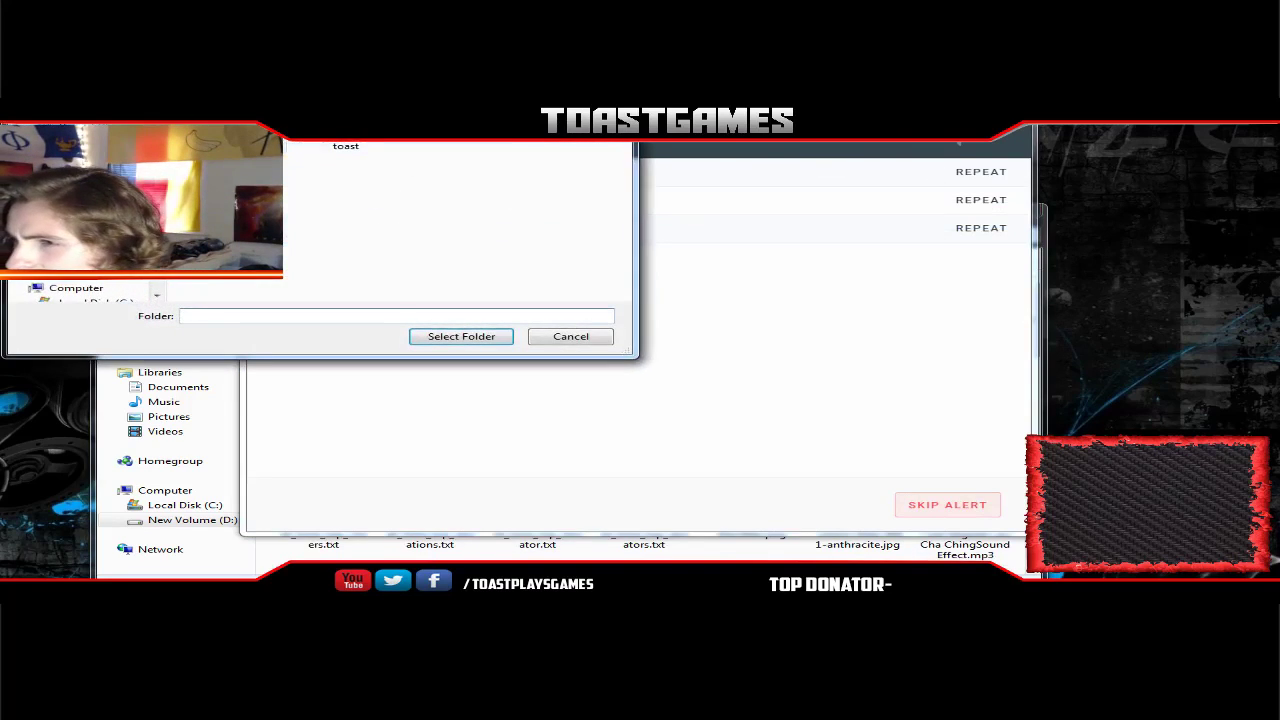
- Choose the StreamLabels folder as the app's output location and check the text files generated in it
left_click(434, 336)
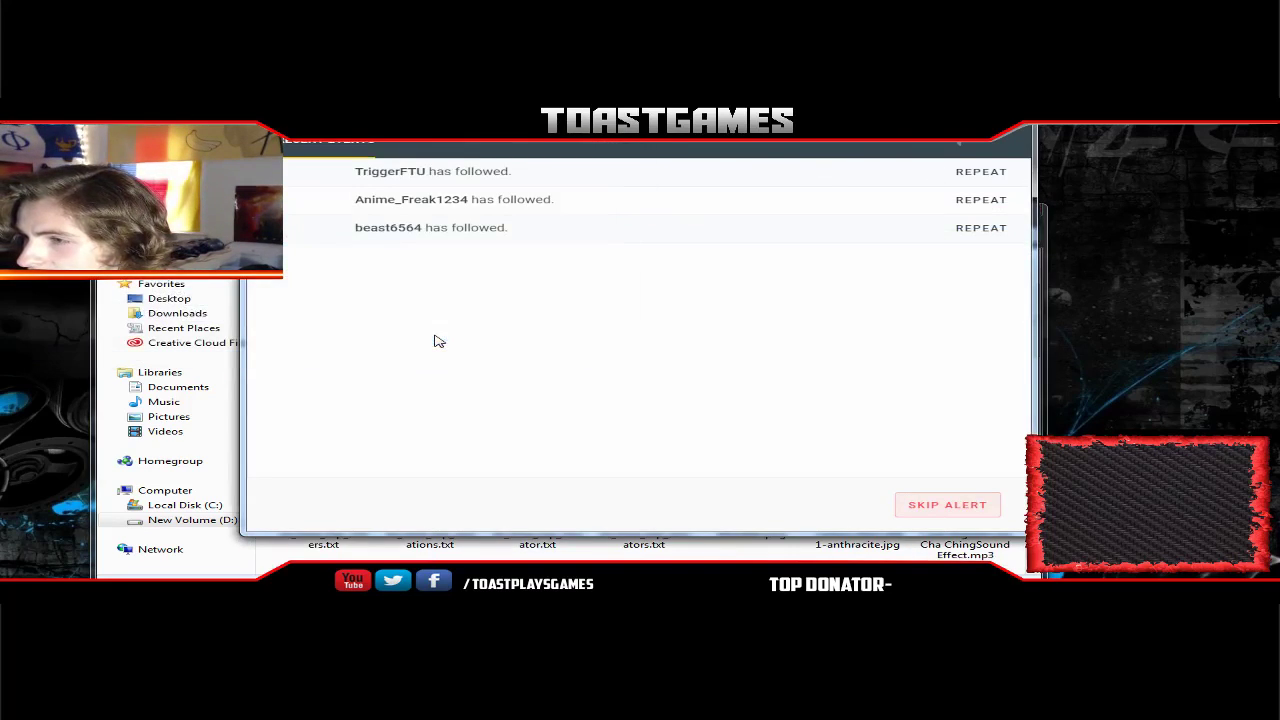
key("alt+Tab")
double_click(315, 319)
scroll(490, 374, "down", 11)
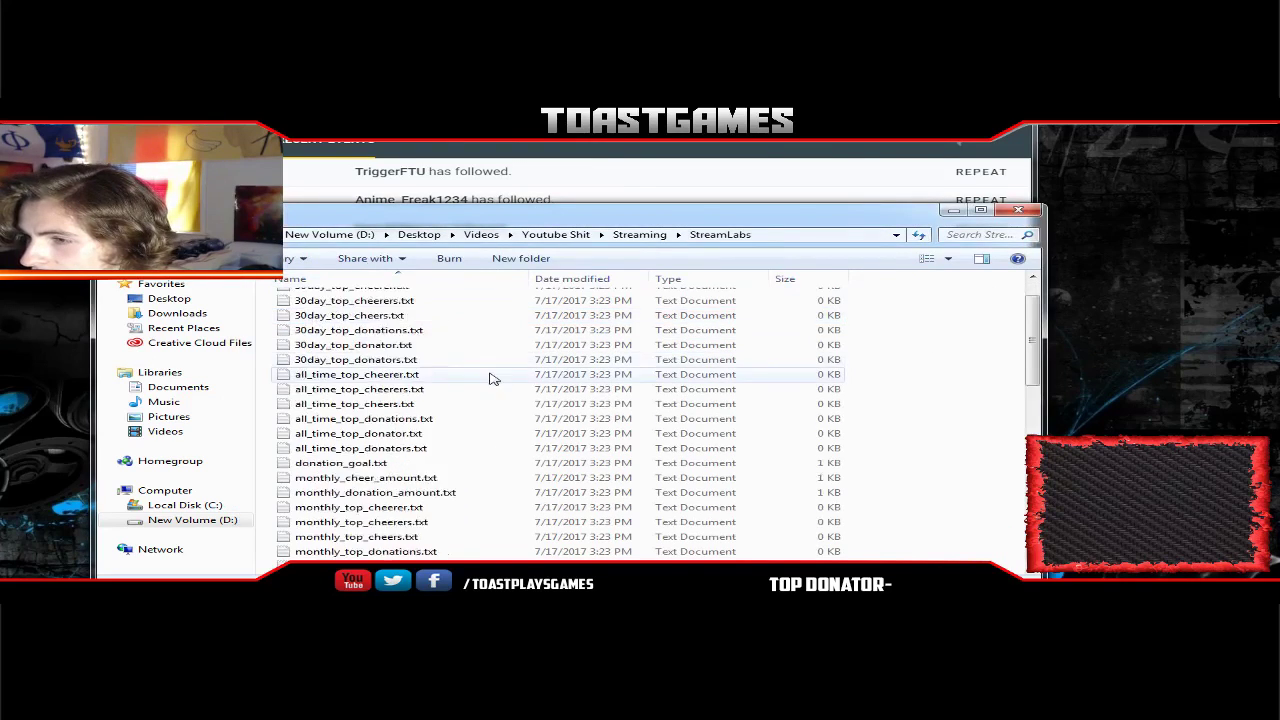
scroll(478, 389, "up", 8)
key("BackSpace")
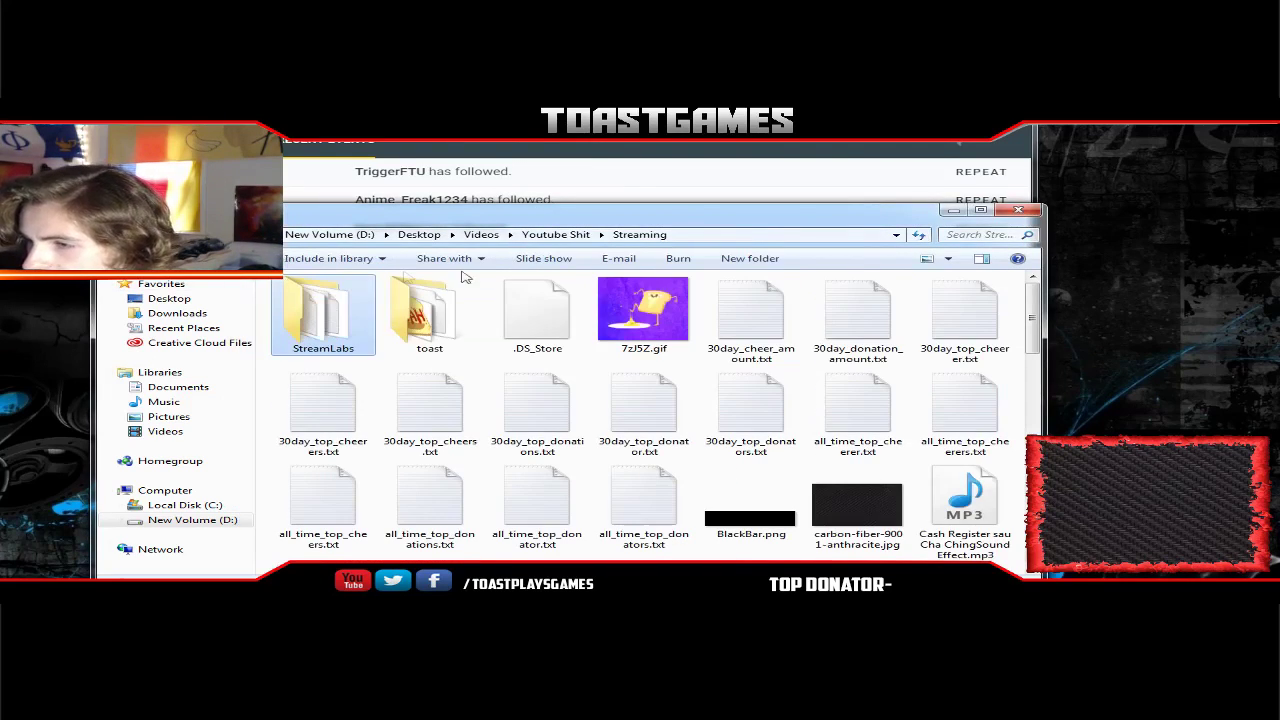
- Remove the loose stat text files, such as 30day_cheer_amount.txt and all_time_top_donator.txt, from the Streaming folder
left_click(750, 318)
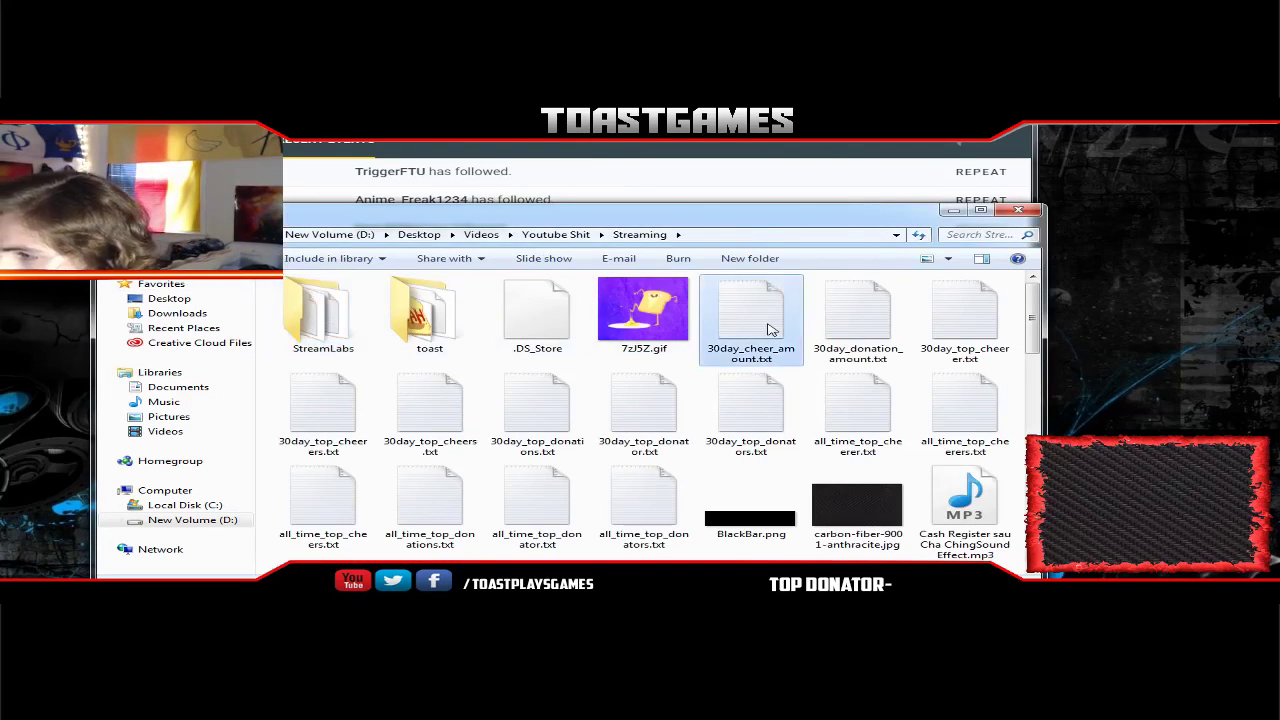
left_click(857, 318, "ctrl")
left_click(964, 318, "ctrl")
left_click(965, 405, "ctrl")
left_click(750, 405, "ctrl")
left_click(537, 405, "ctrl")
left_click(323, 405, "ctrl")
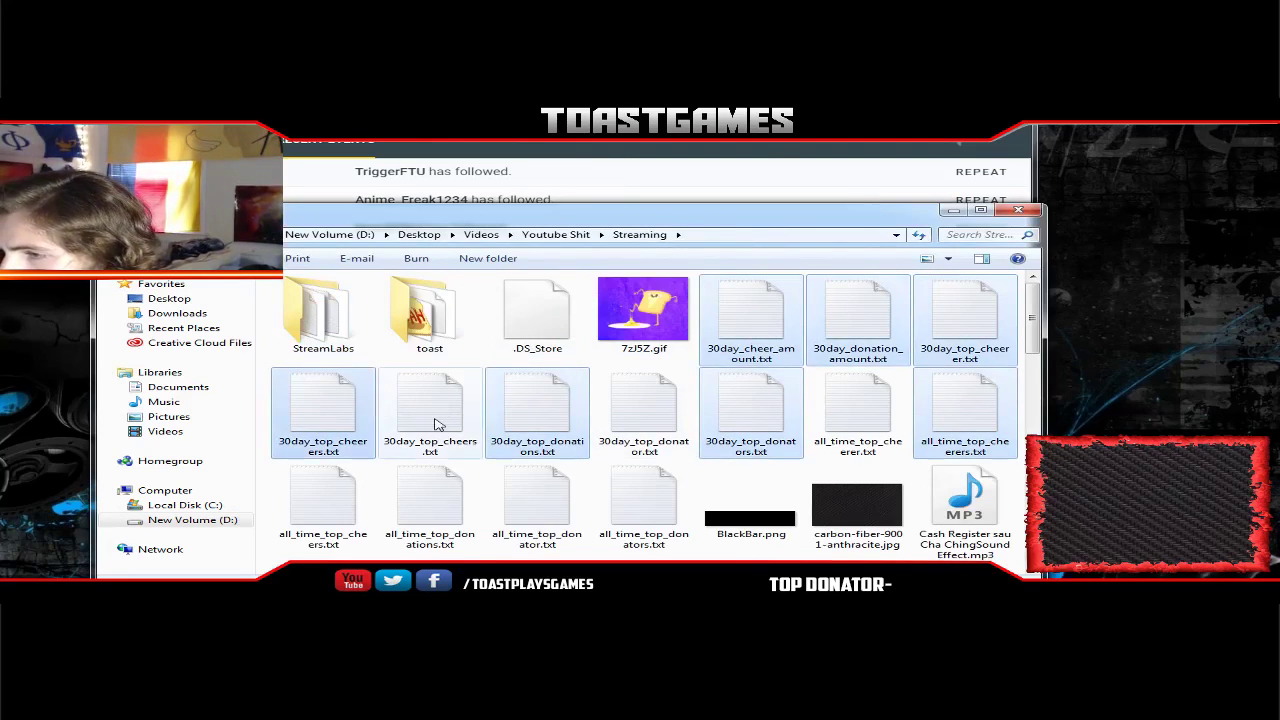
left_click(430, 405, "ctrl")
left_click(644, 416, "ctrl")
left_click(853, 412, "ctrl")
left_click(617, 488, "ctrl")
left_click(537, 491, "ctrl")
left_click(430, 494, "ctrl")
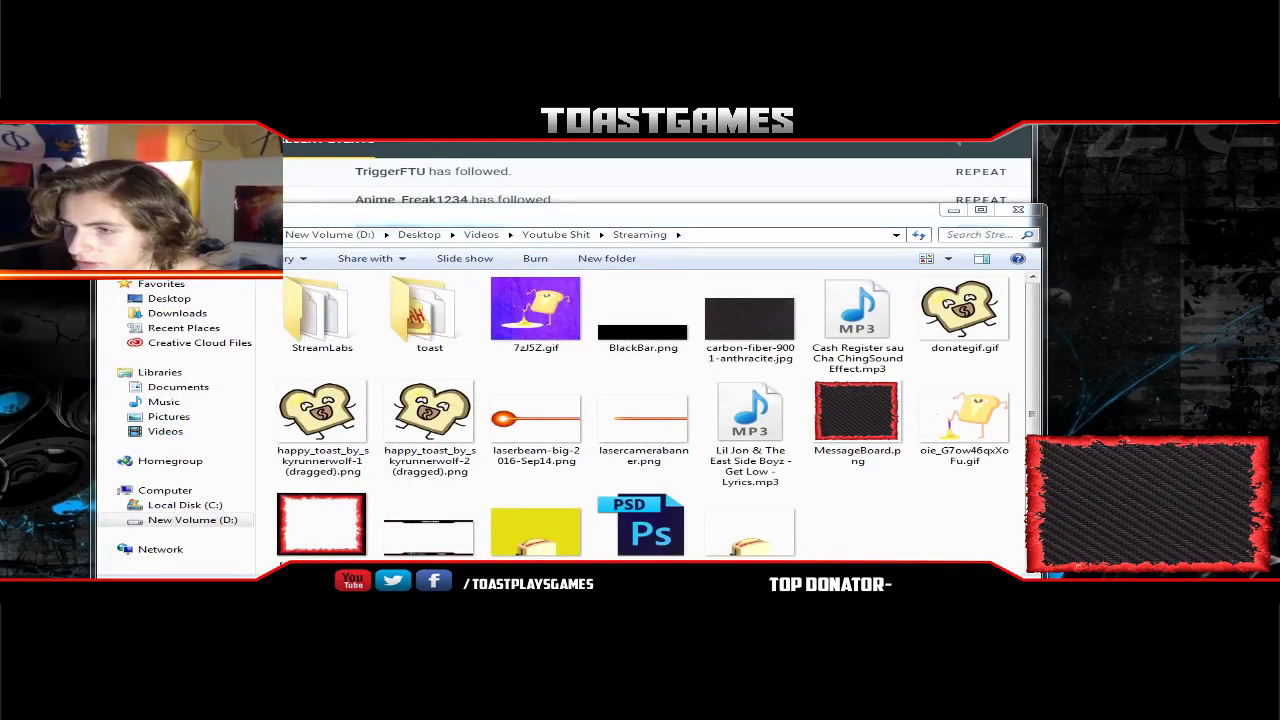
- Bring the Stream Labels app window to the front and reposition it on the desktop
left_click(460, 145)
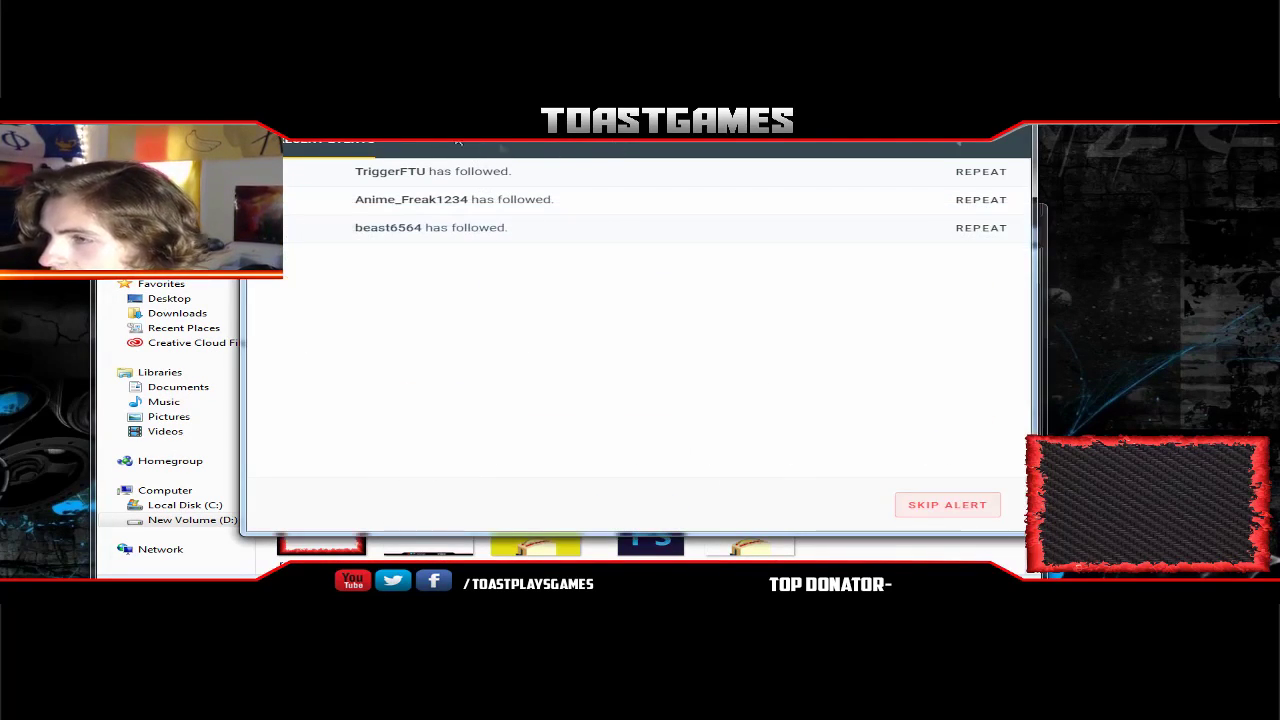
left_click_drag(640, 108, 806, 76)
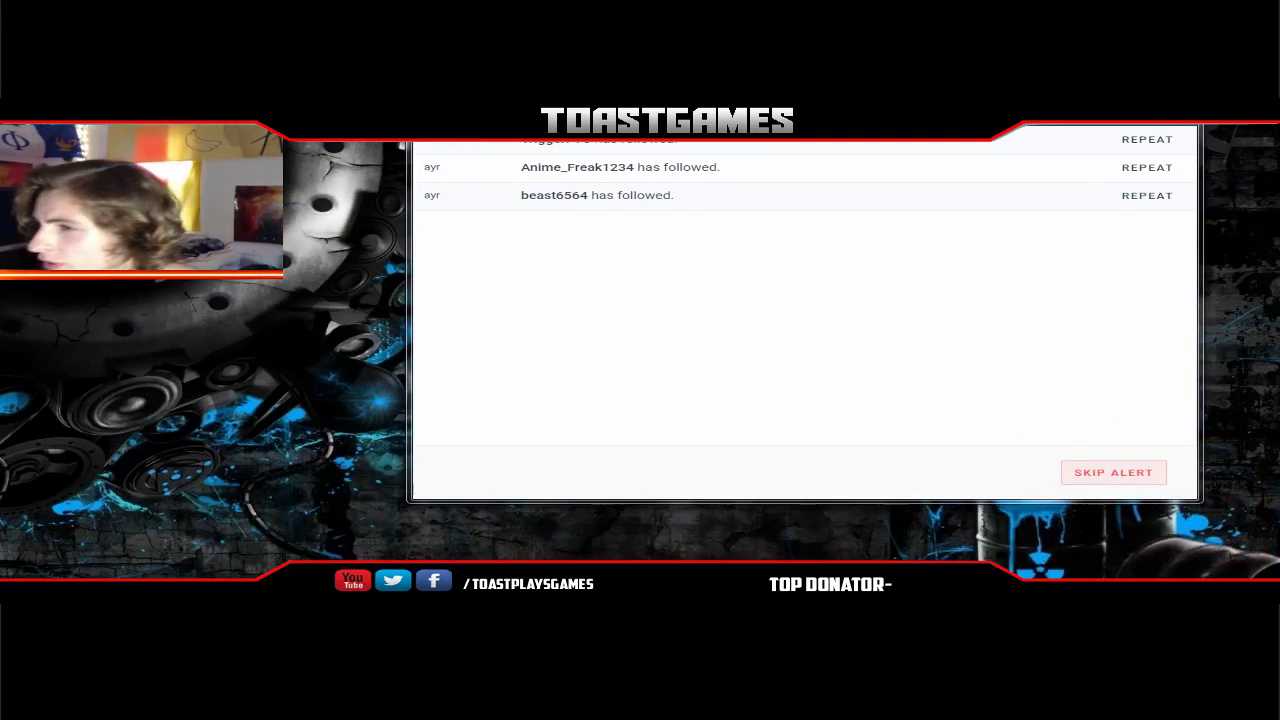
left_click_drag(806, 76, 818, 53)
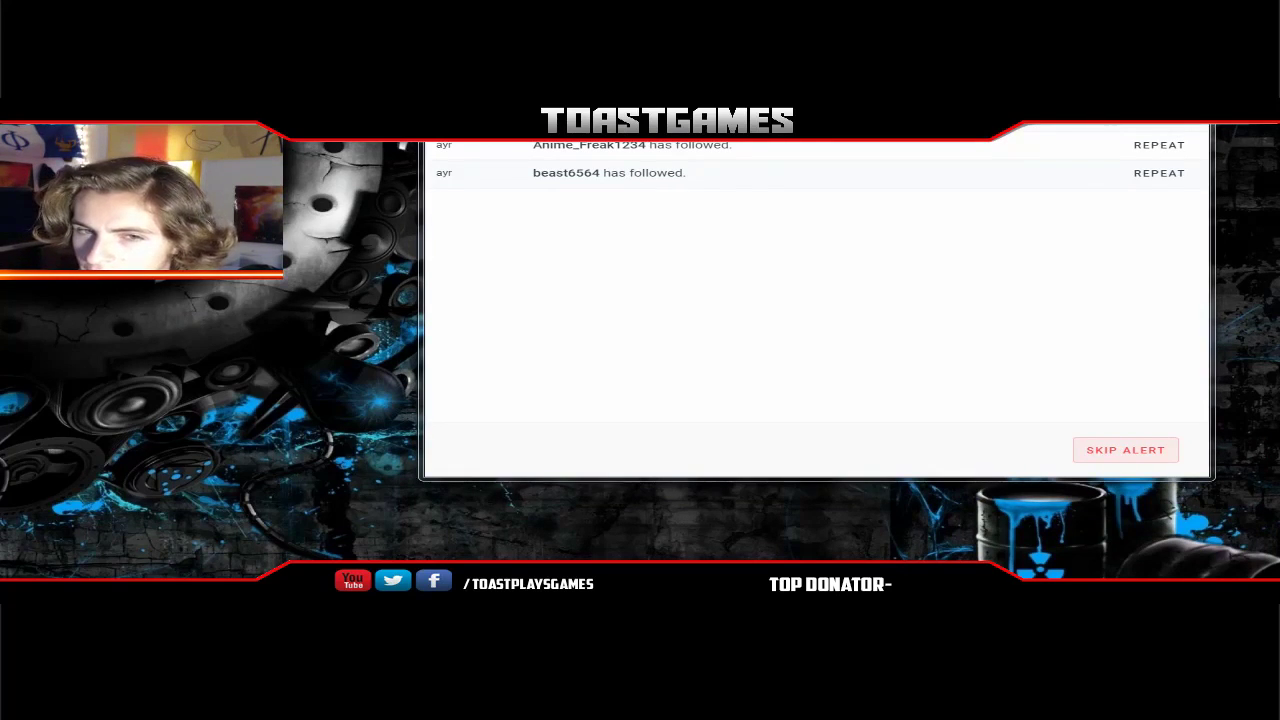
- Switch to the browser's Stream Labels page and go back to the Streamlabels dashboard
key("alt+Tab")
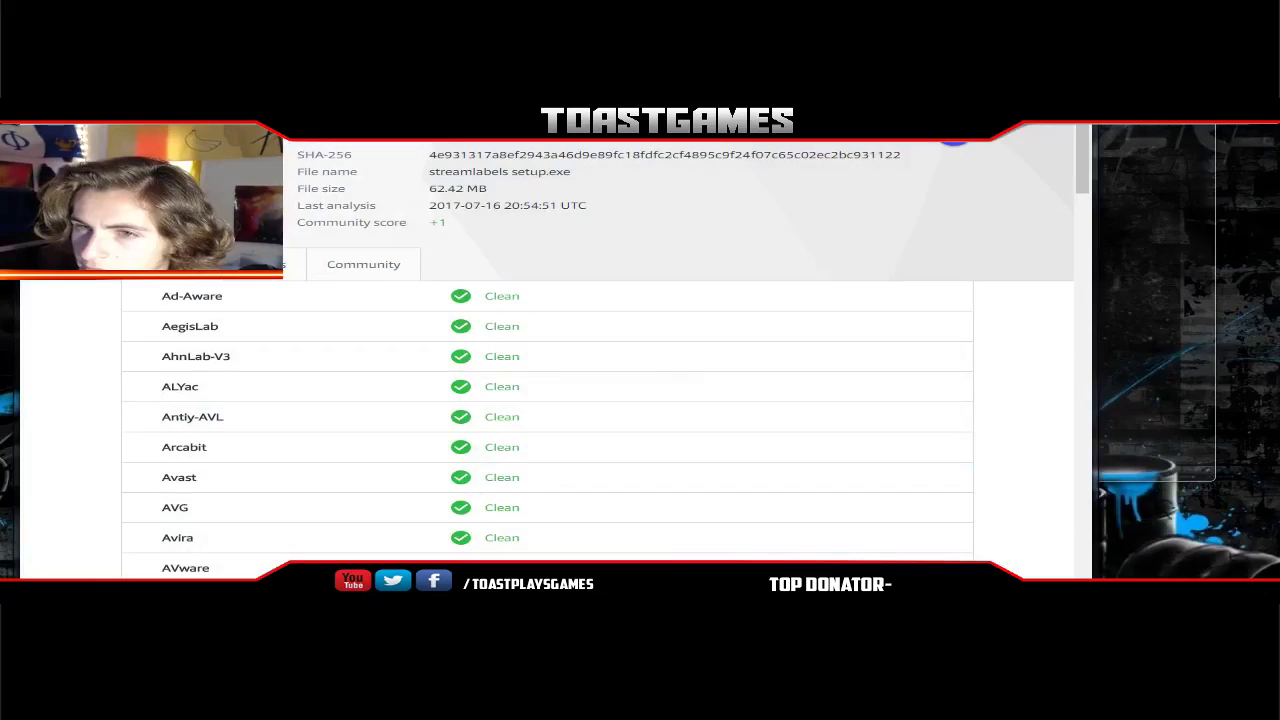
key("ctrl+Tab")
left_click_drag(560, 12, 405, 16)
left_click_drag(762, 463, 836, 502)
key("super+Up")
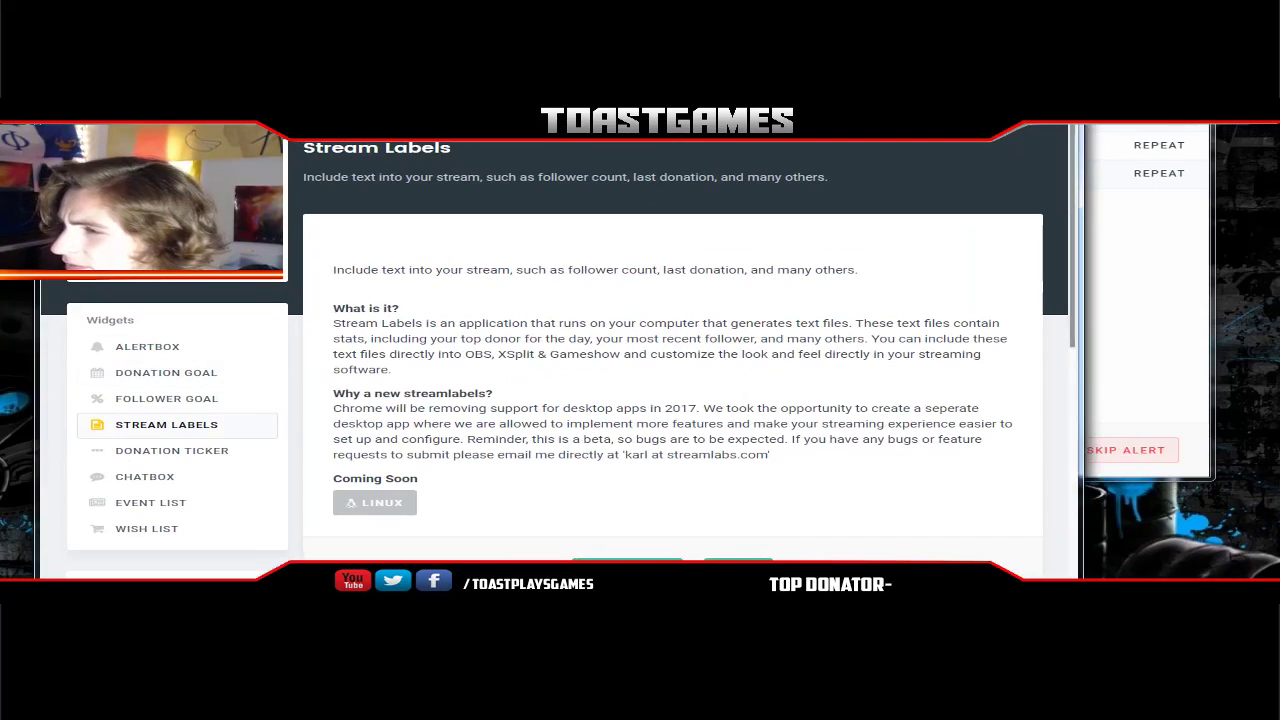
key("alt+Left")
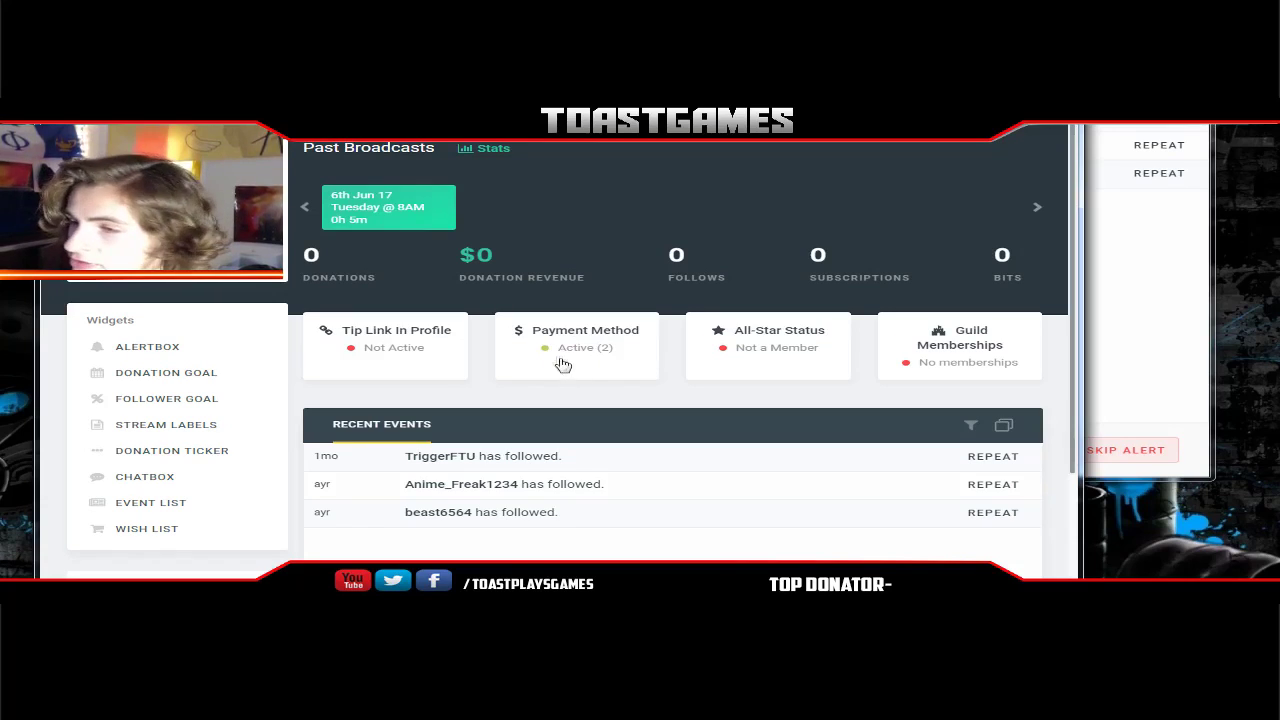
scroll(476, 438, "down", 1)
scroll(476, 438, "up", 1)
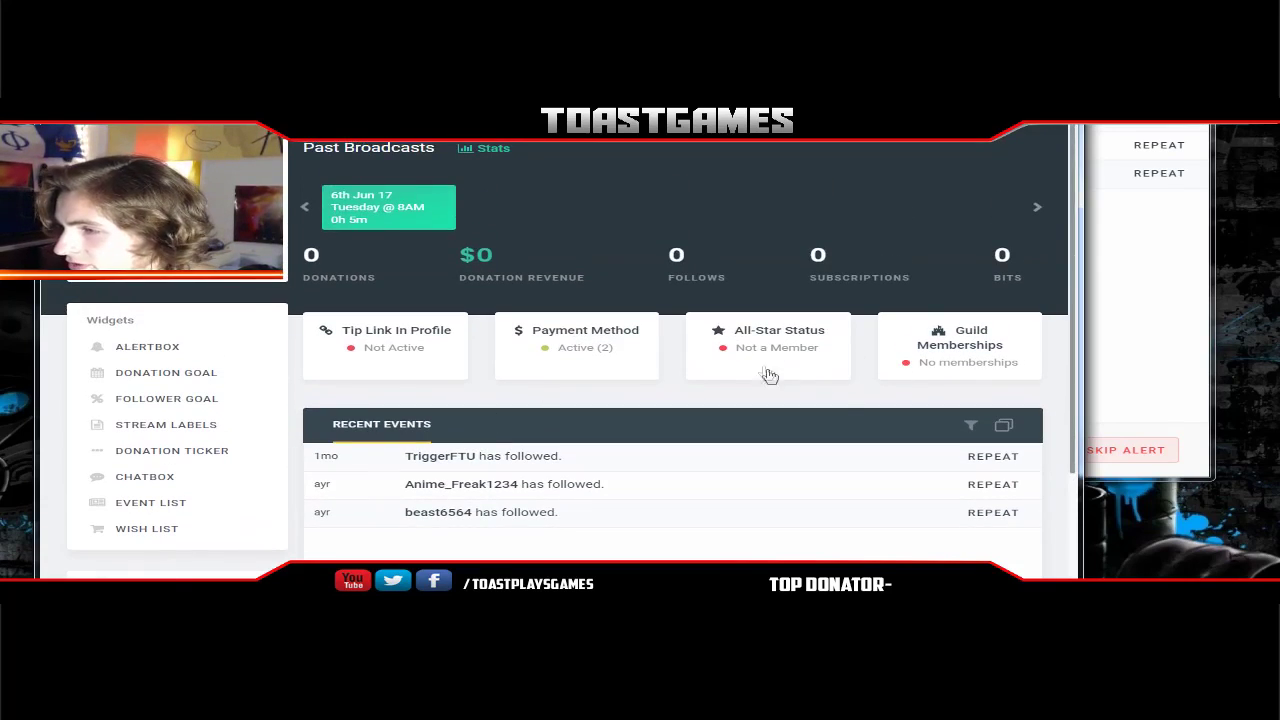
- Open the Twitch channel through the Tip Link in Profile card and look through the channel page
left_click(389, 343)
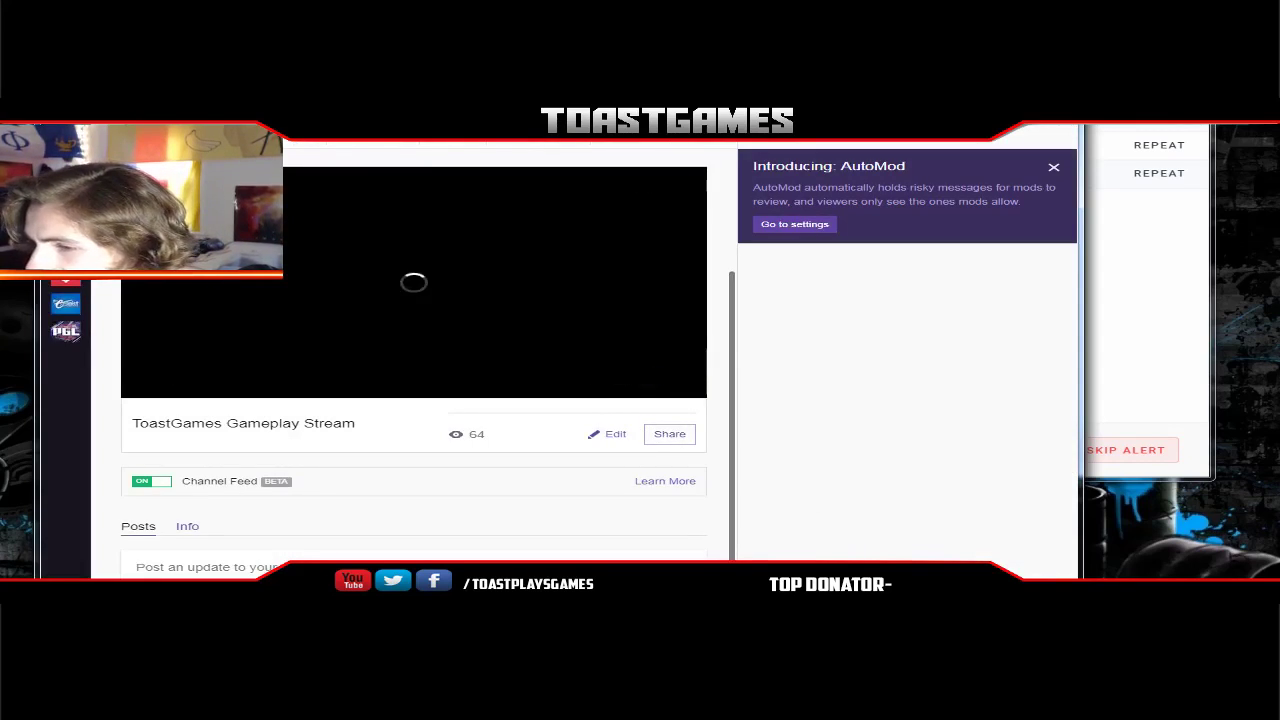
scroll(282, 535, "down", 1)
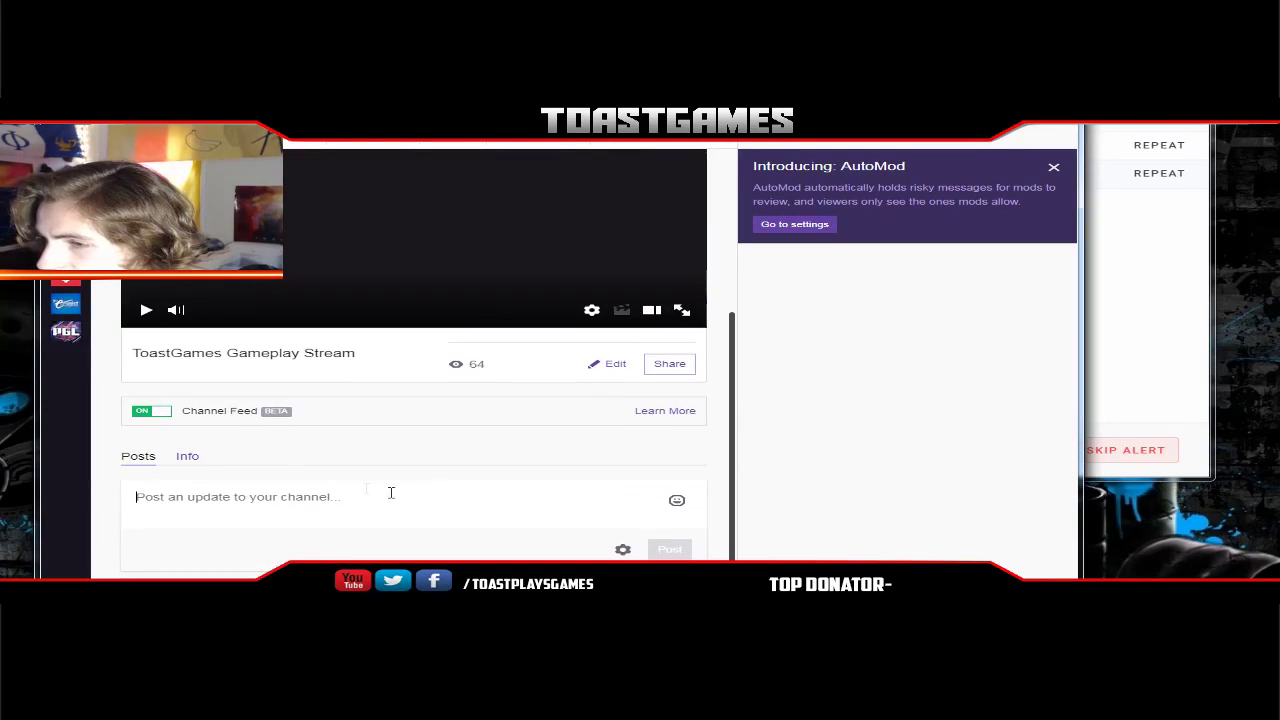
scroll(272, 440, "up", 1)
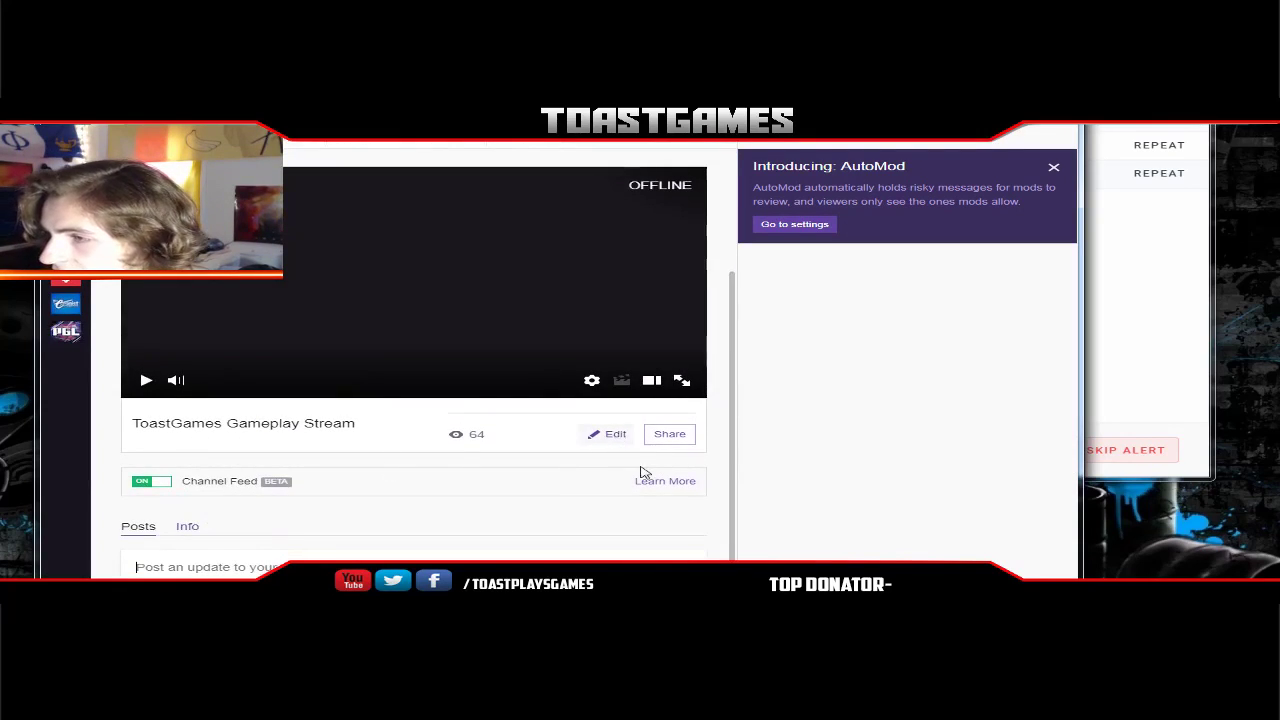
scroll(620, 460, "up", 2)
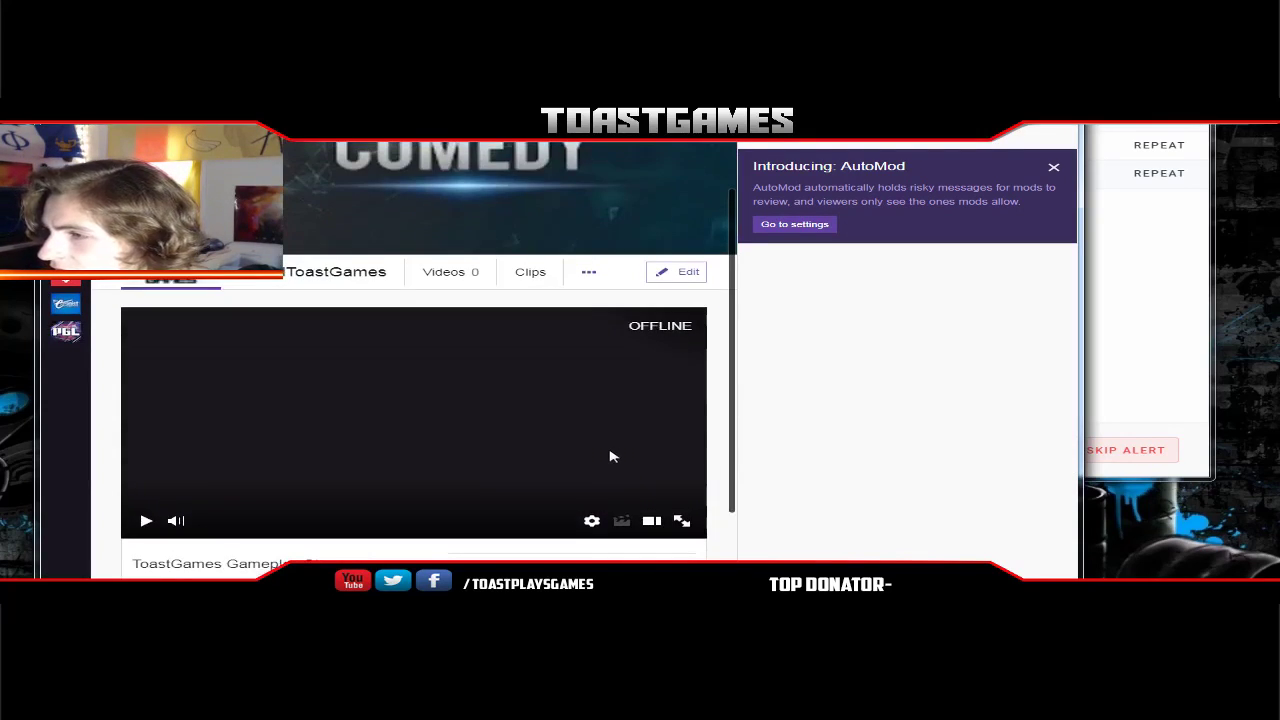
left_click(686, 275)
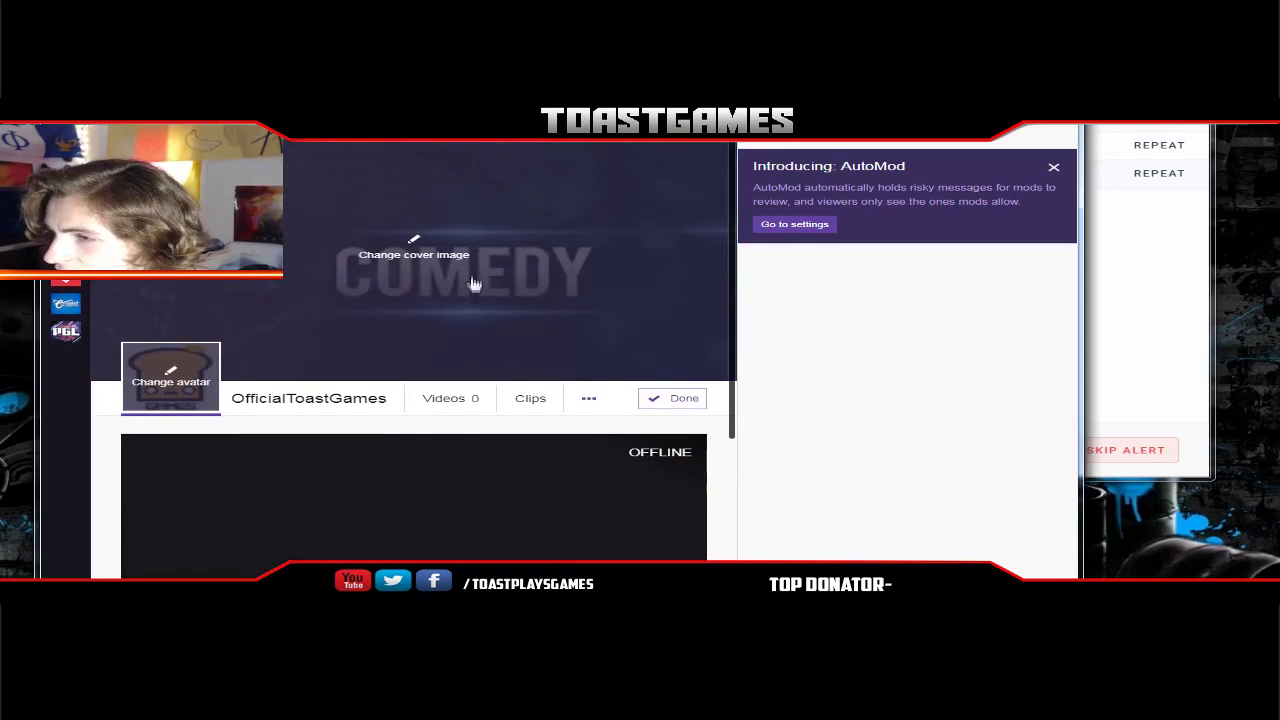
left_click(680, 401)
scroll(666, 420, "down", 3)
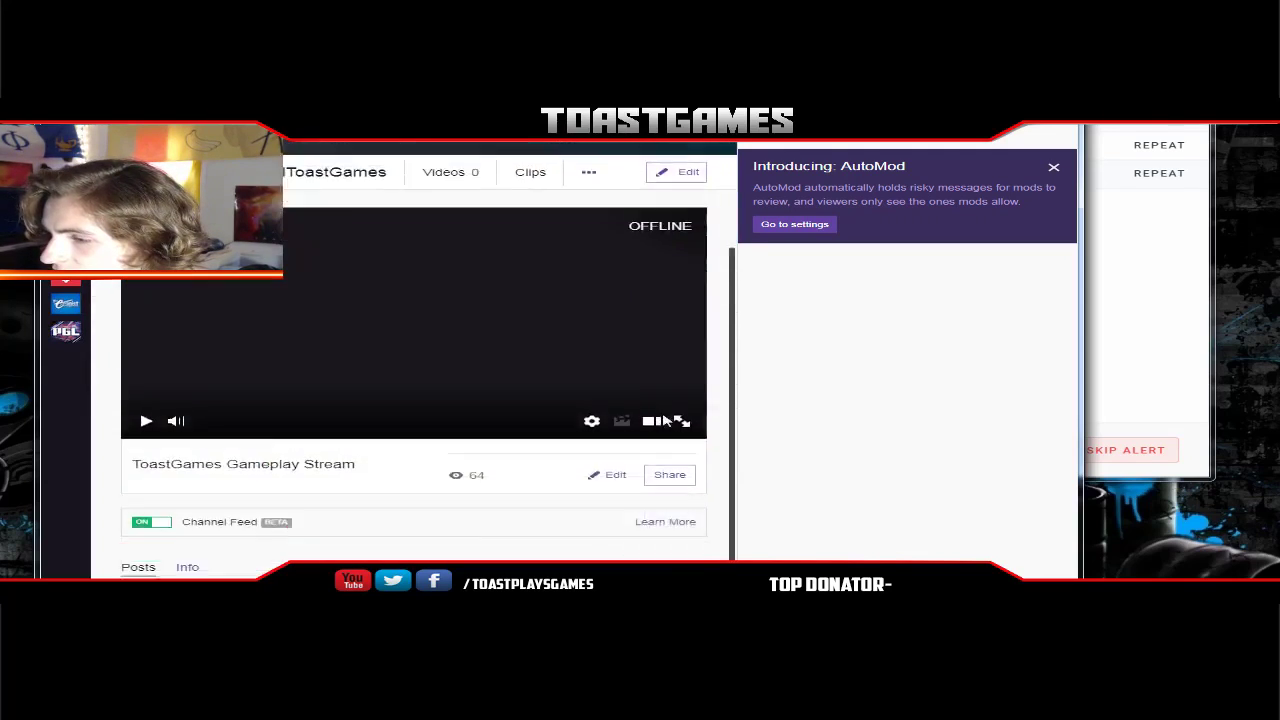
left_click(612, 422)
left_click(521, 404)
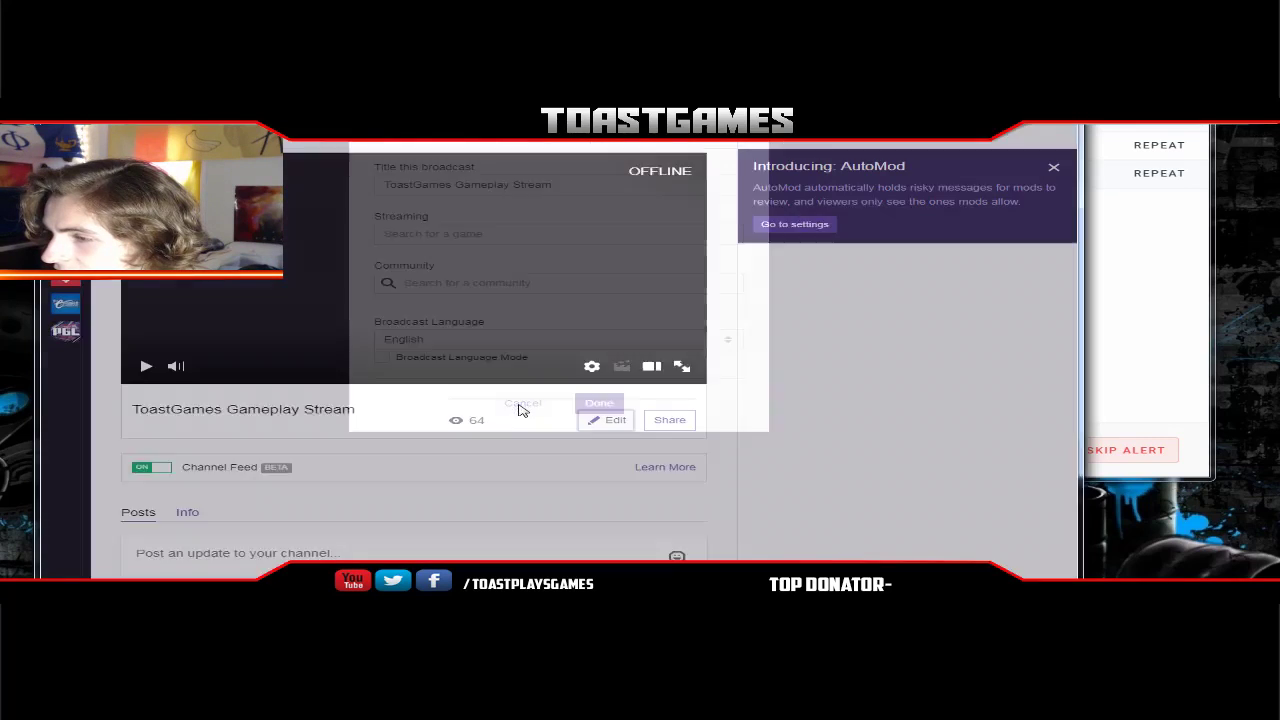
- Return to the Streamlabels dashboard and open the Donation Goal widget
left_click(150, 114)
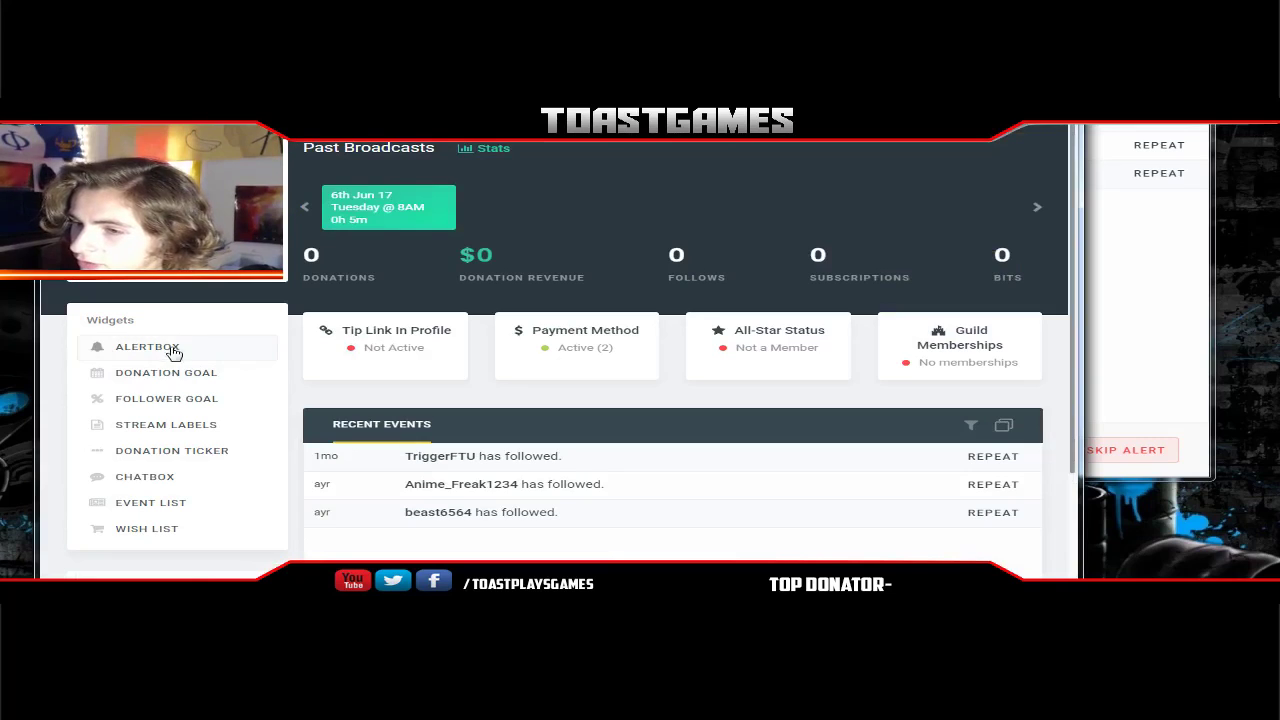
left_click(142, 384)
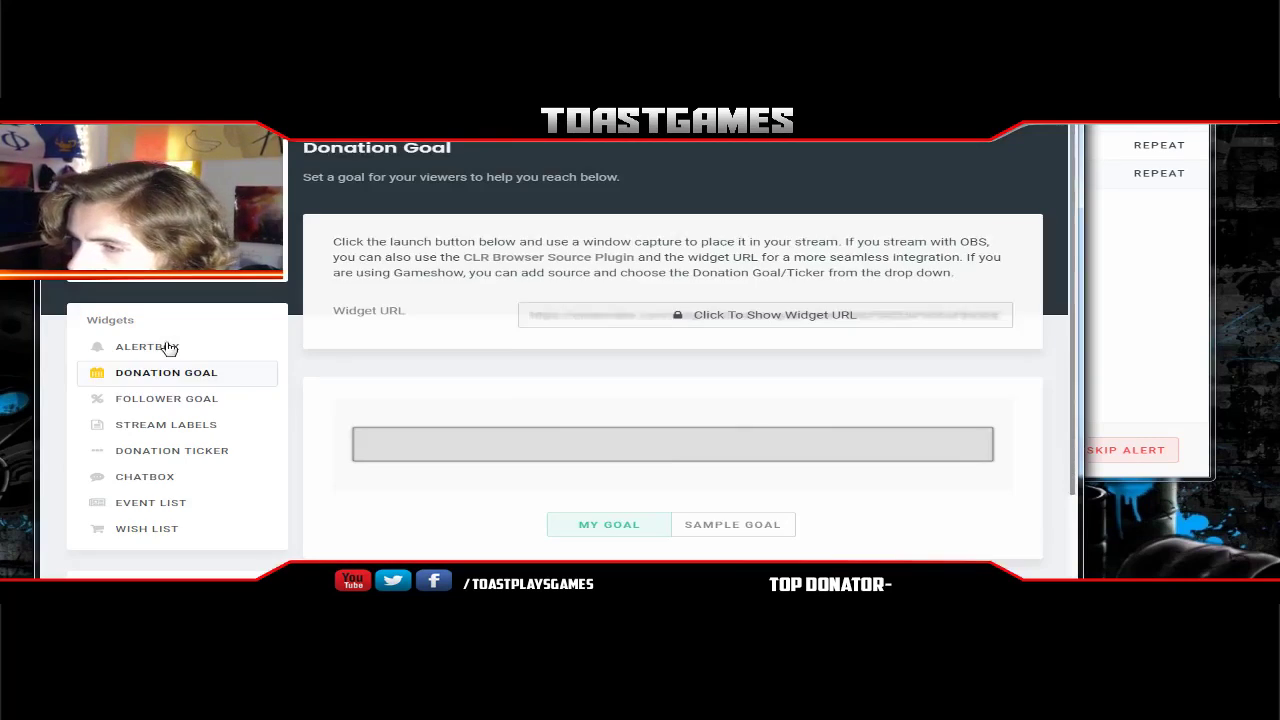
scroll(731, 313, "down", 3)
- Review the monthly stream goal's title, progress, goal amount, current amount and days remaining
left_click_drag(498, 272, 869, 262)
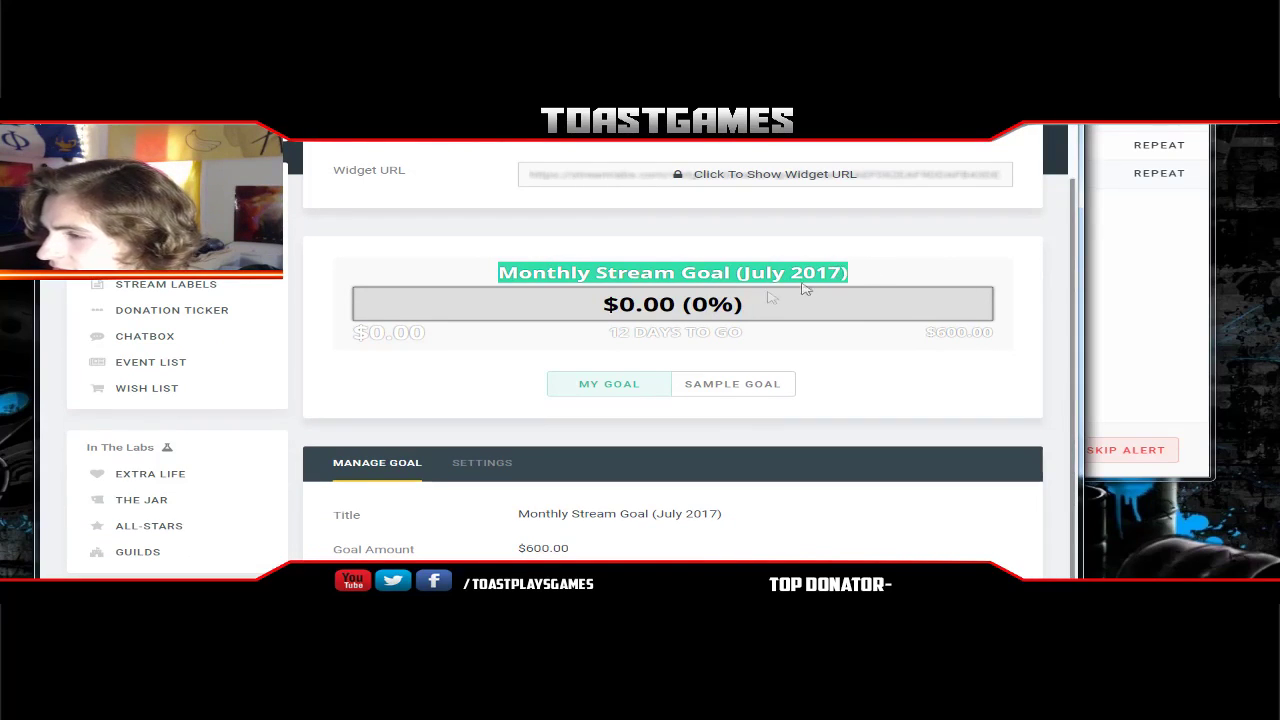
left_click_drag(601, 304, 745, 306)
scroll(528, 520, "down", 1)
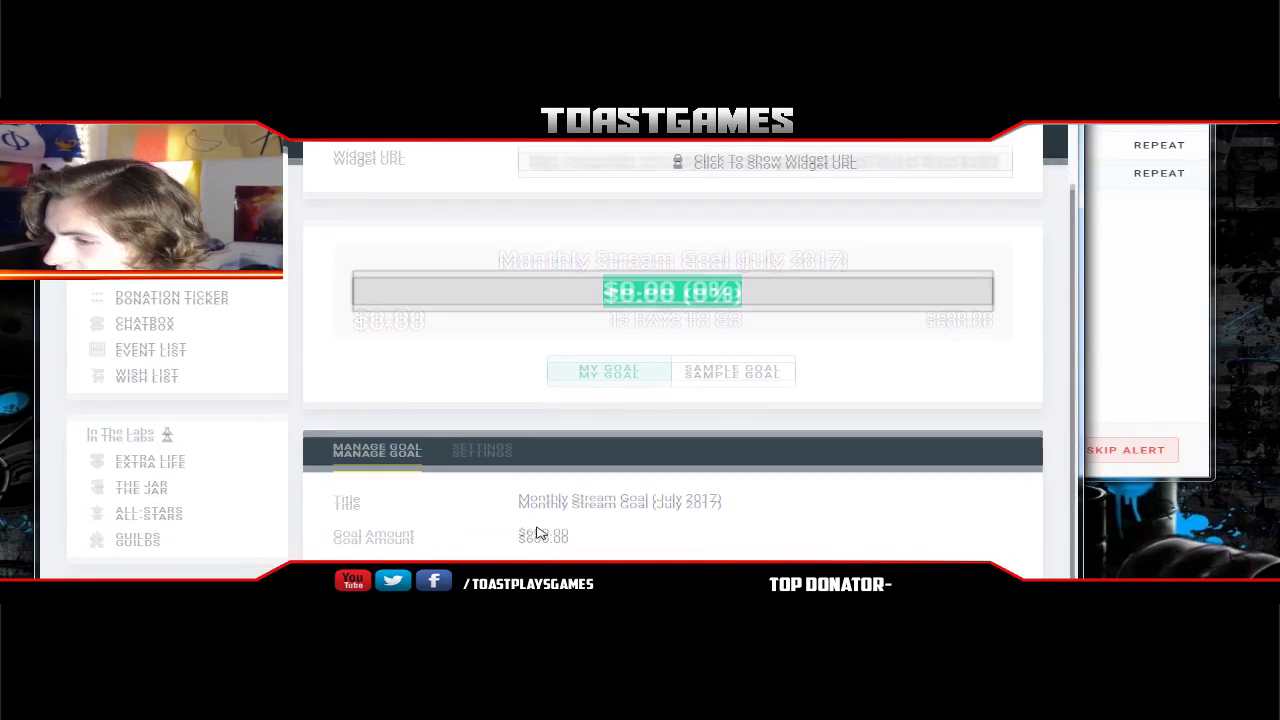
left_click_drag(514, 485, 570, 482)
left_click_drag(463, 521, 643, 514)
left_click_drag(506, 552, 675, 547)
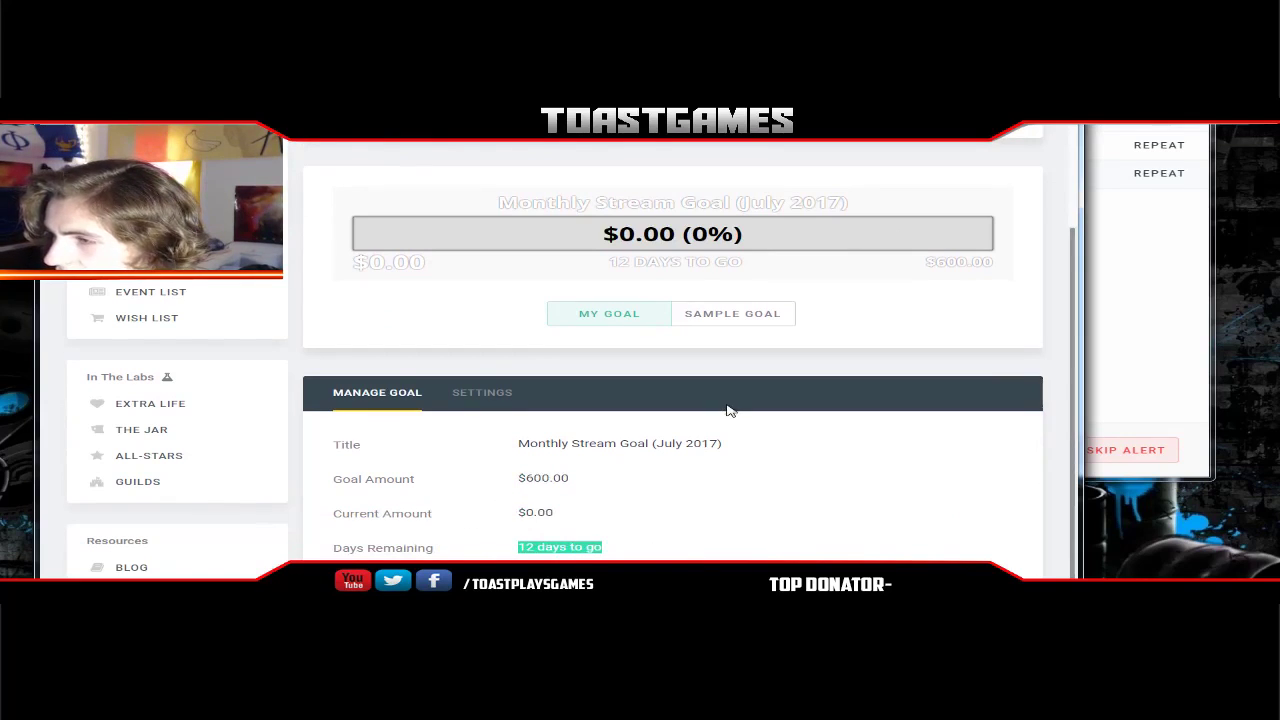
- Open the Follower Goal widget and look over its sample goal
scroll(728, 410, "up", 2)
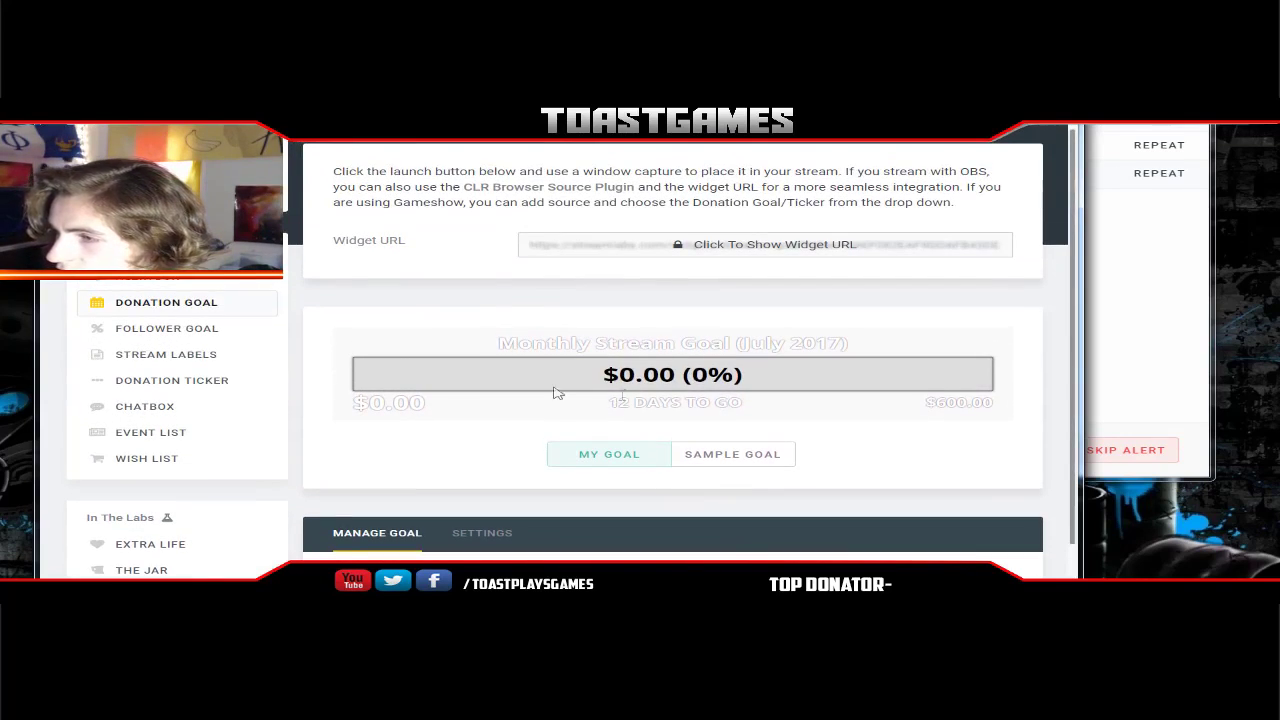
left_click(163, 340)
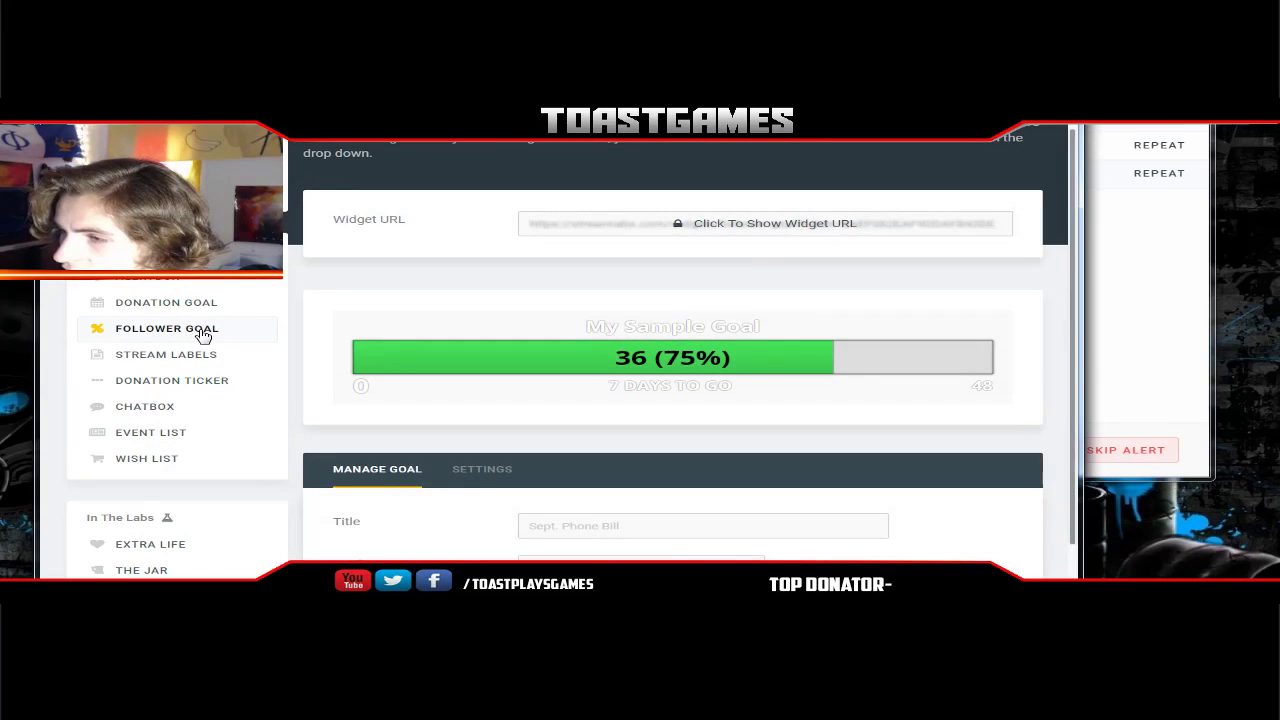
scroll(186, 338, "down", 1)
scroll(186, 338, "down", 1)
left_click_drag(560, 194, 886, 189)
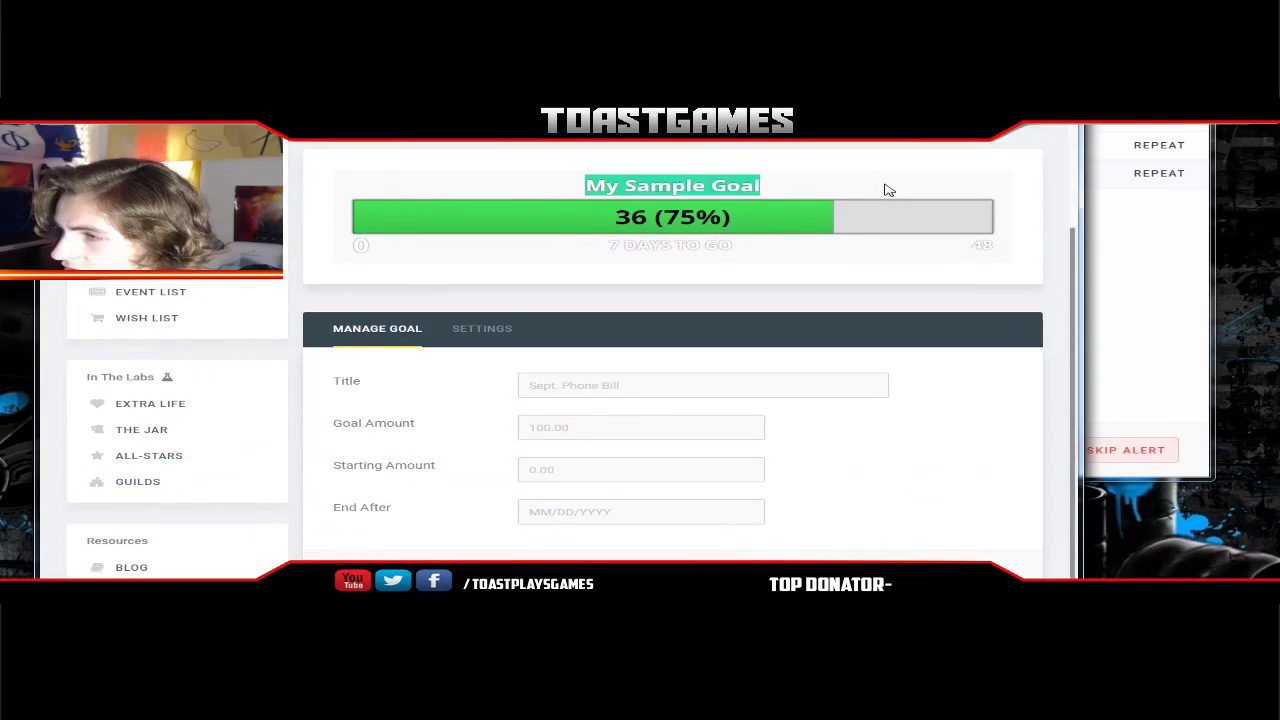
- Title the follower goal "Monthly Follow Goal (July 2017)" and set its goal amount to 1000
left_click(598, 216)
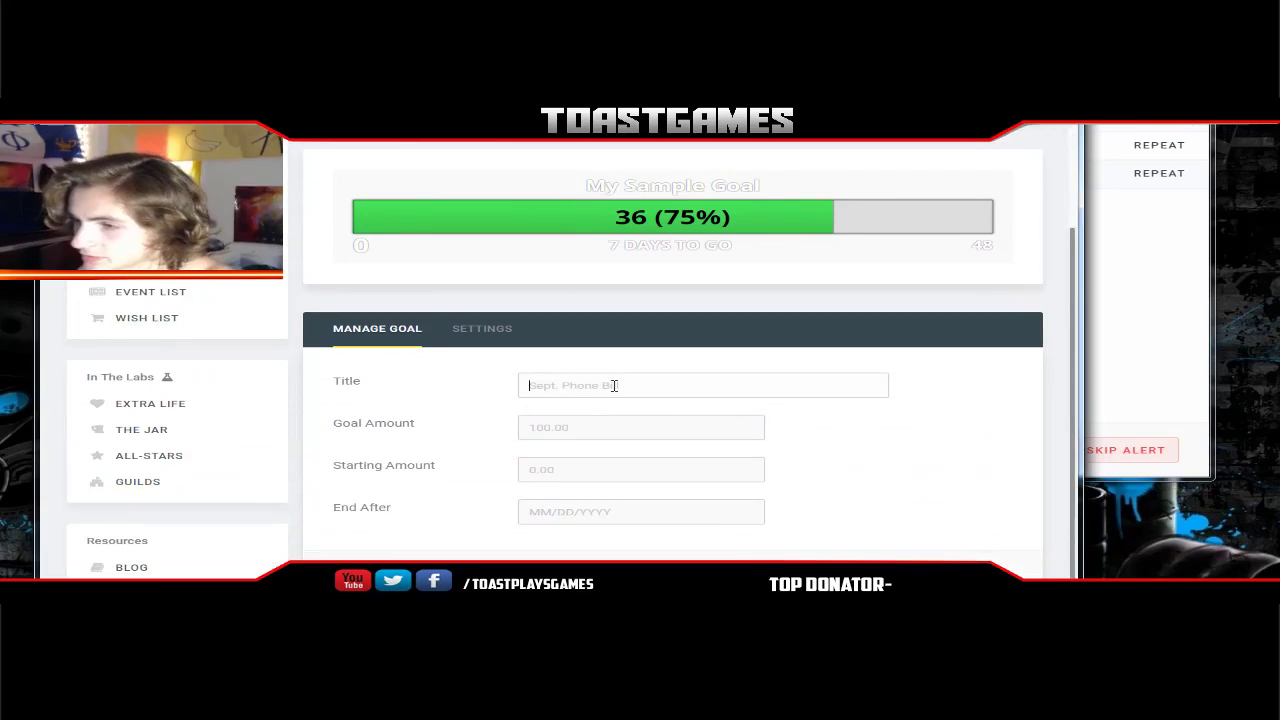
type("Follow Goal (July 2017")
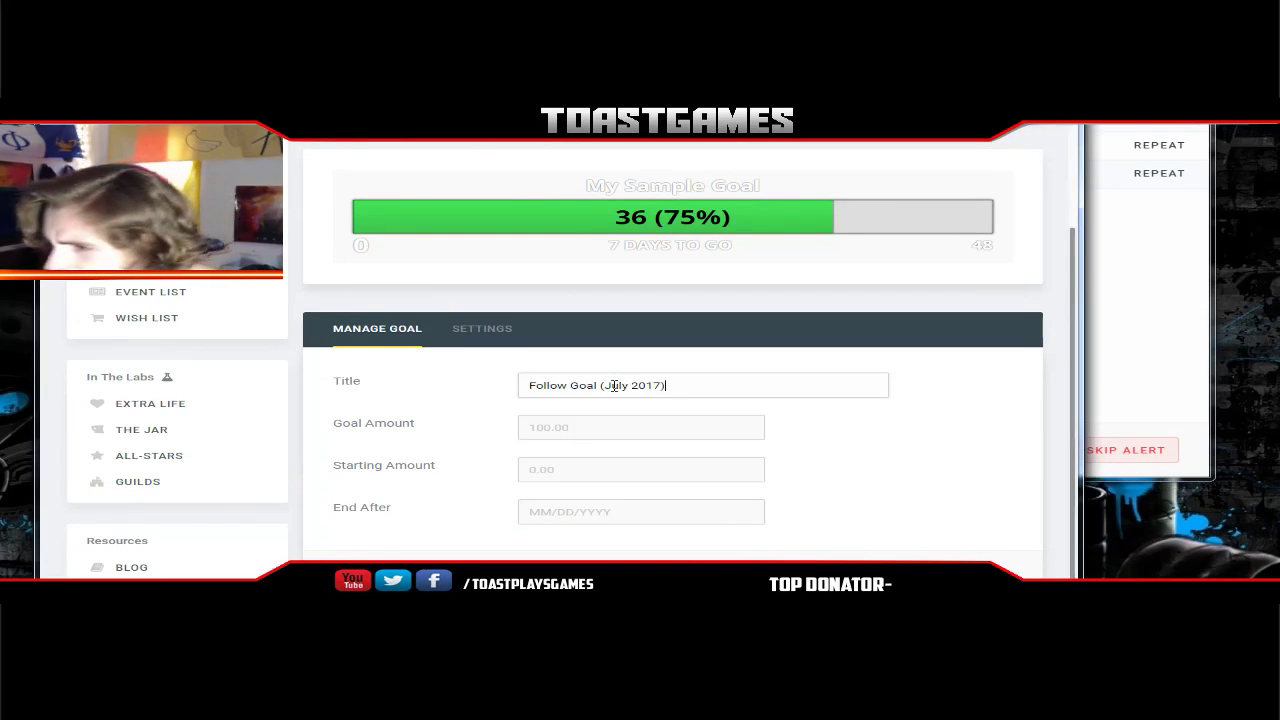
type("nthly")
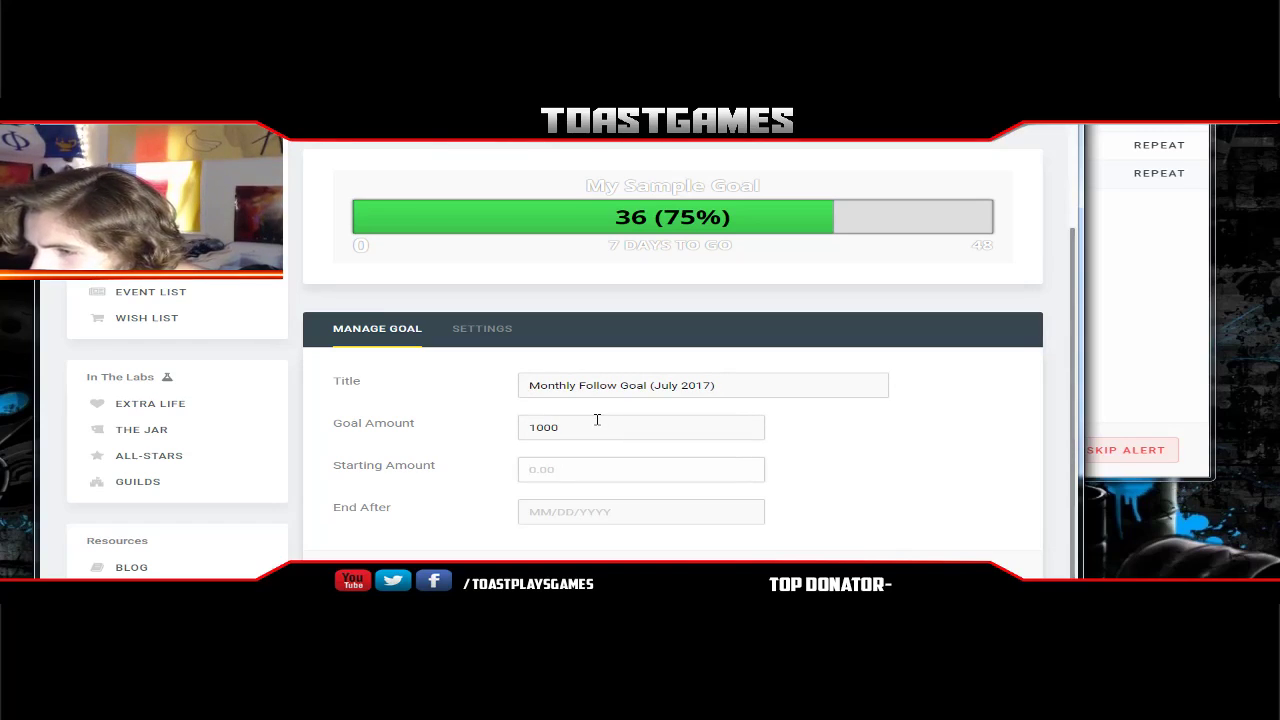
key("Tab")
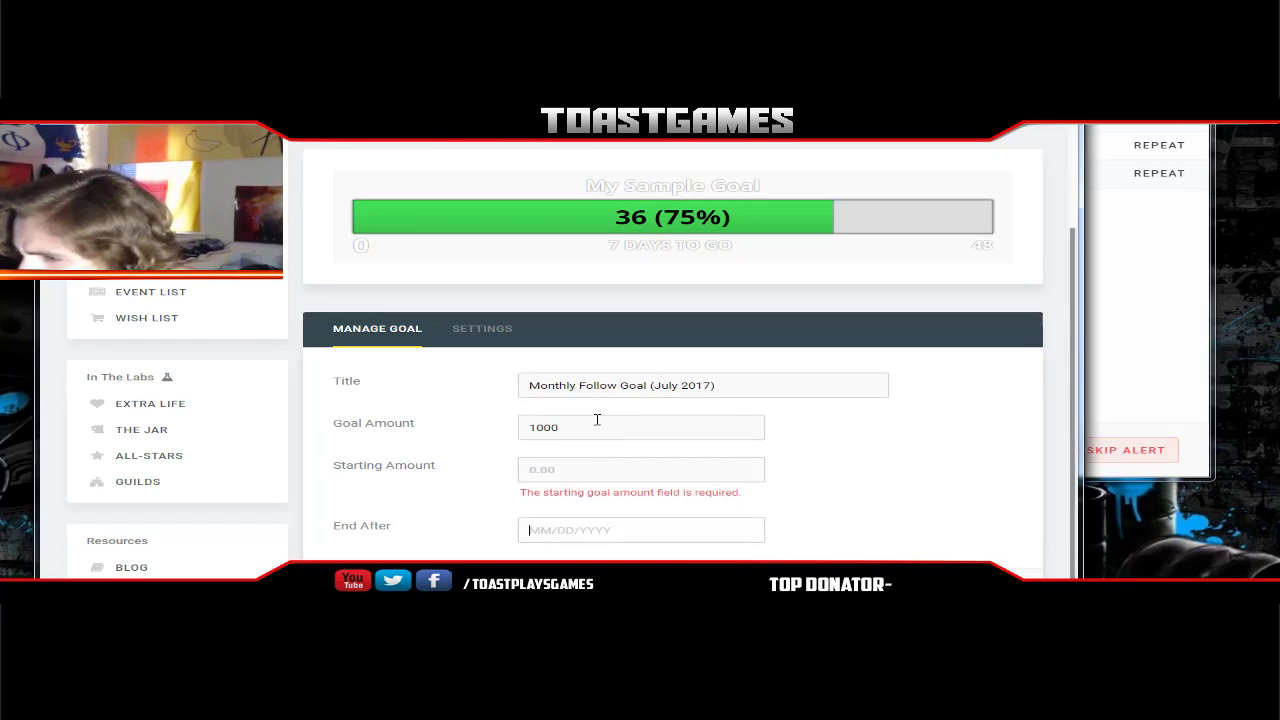
- Set the follower goal's starting amount to 3 and its end date to 07/30/2017, and save the goal
left_click(584, 477)
type("3")
left_click(584, 515)
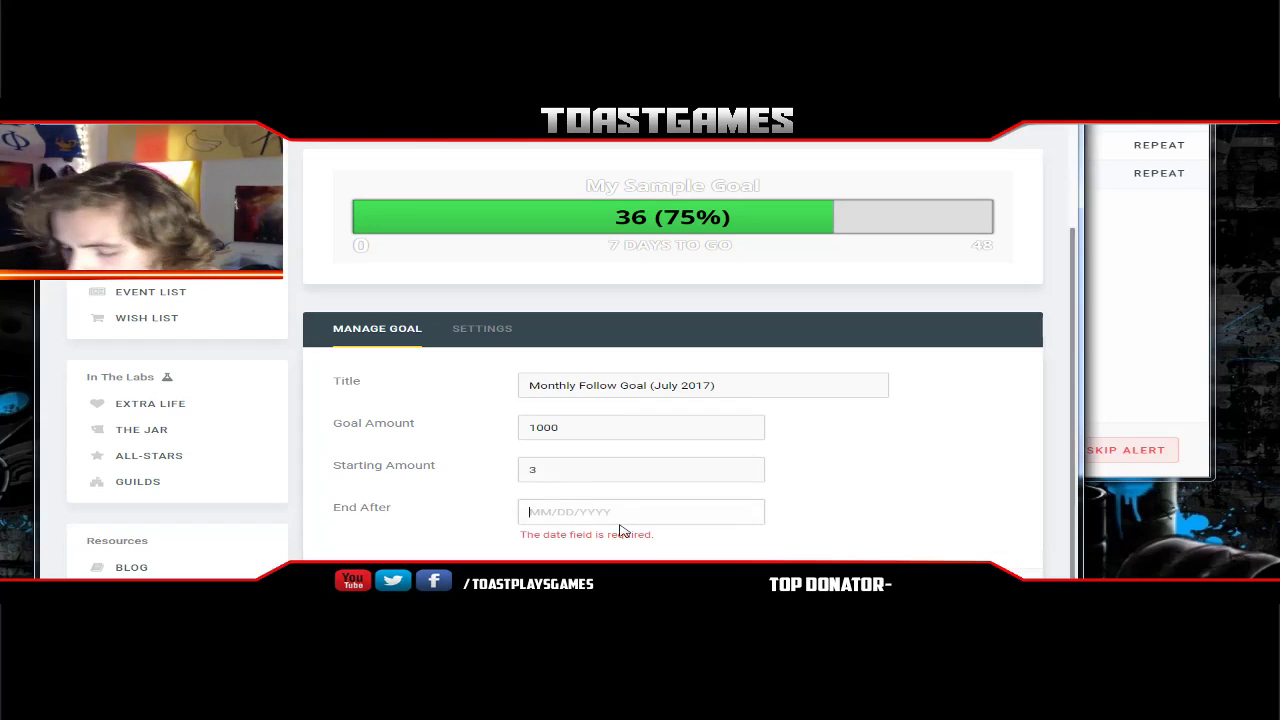
type("07/")
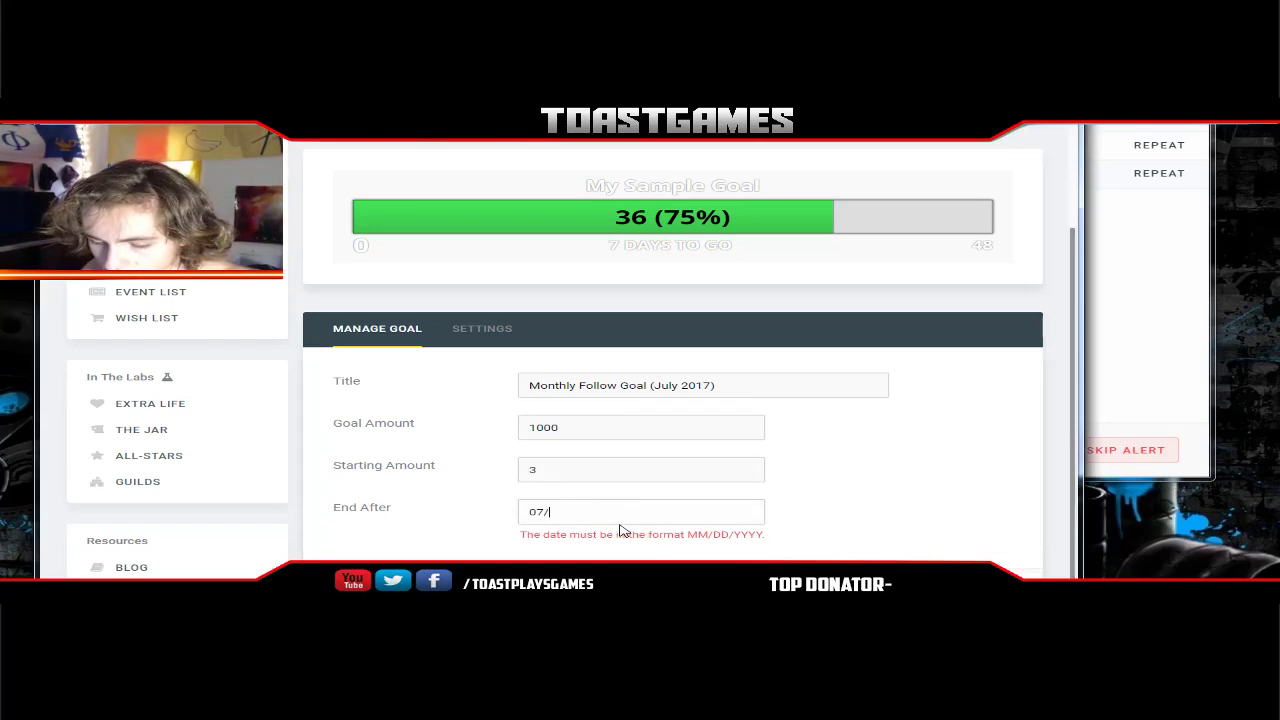
type("30/2017")
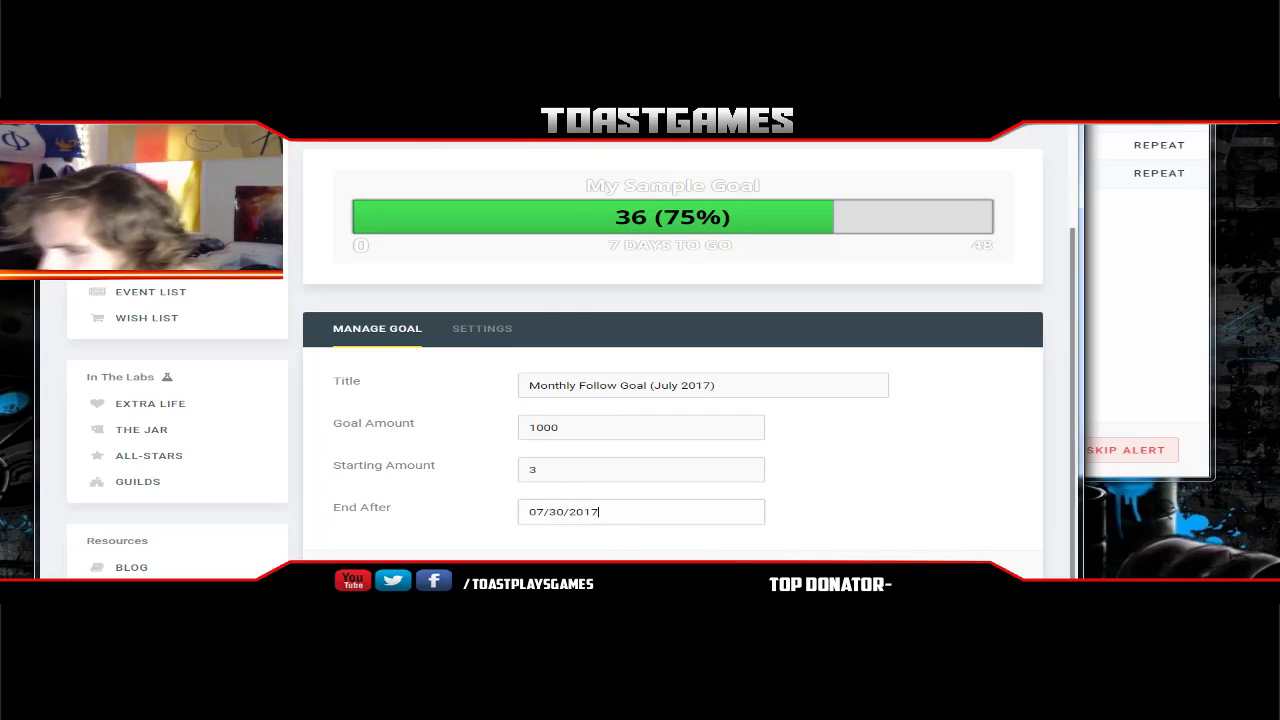
key("Return")
- Check the saved follower goal's details and switch the preview from the sample to My Goal
scroll(723, 311, "up", 1)
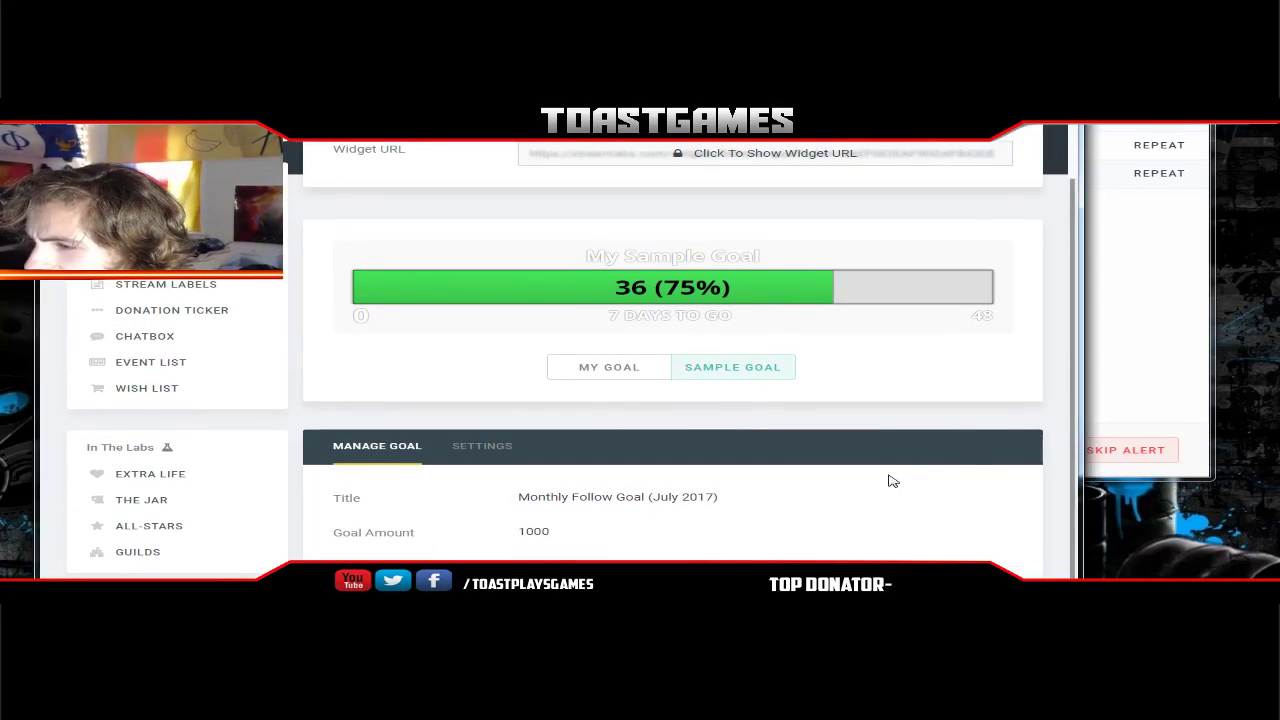
scroll(893, 481, "down", 1)
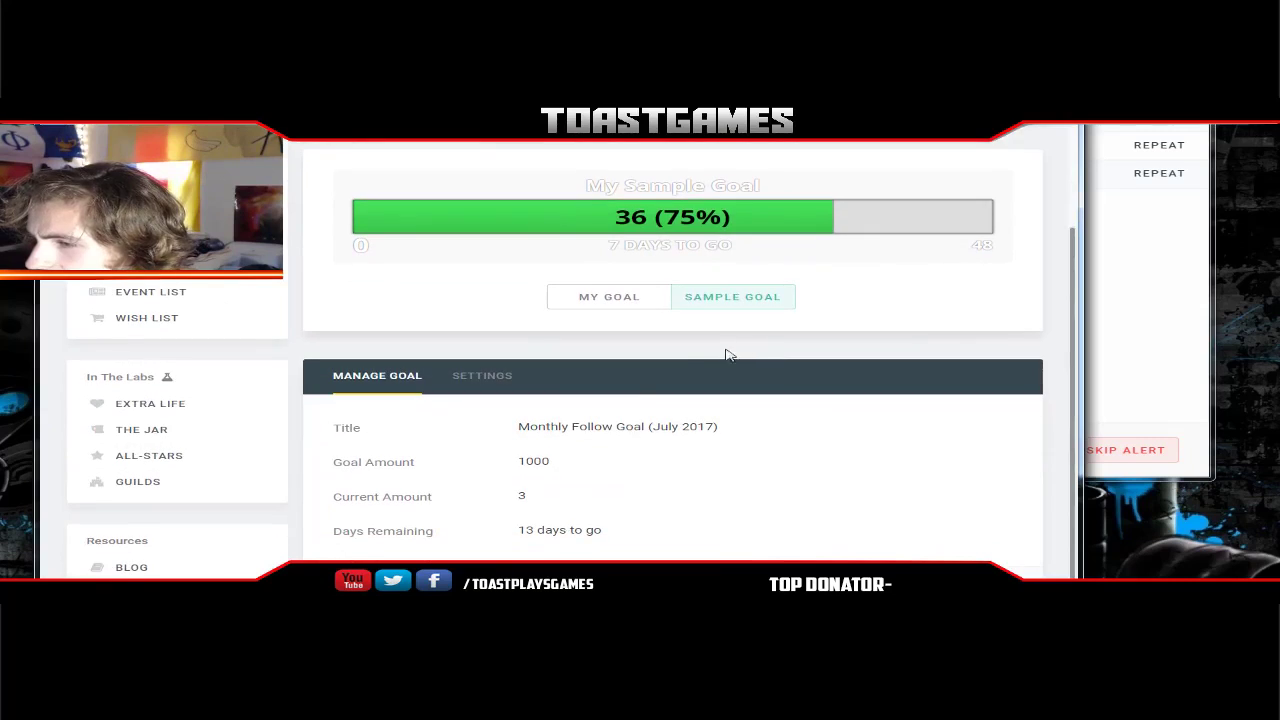
left_click(630, 297)
- Look through the Stream Labels widget page and open the Donation Ticker widget
scroll(771, 457, "up", 2)
left_click(214, 356)
scroll(571, 444, "down", 3)
scroll(450, 428, "up", 3)
left_click(166, 386)
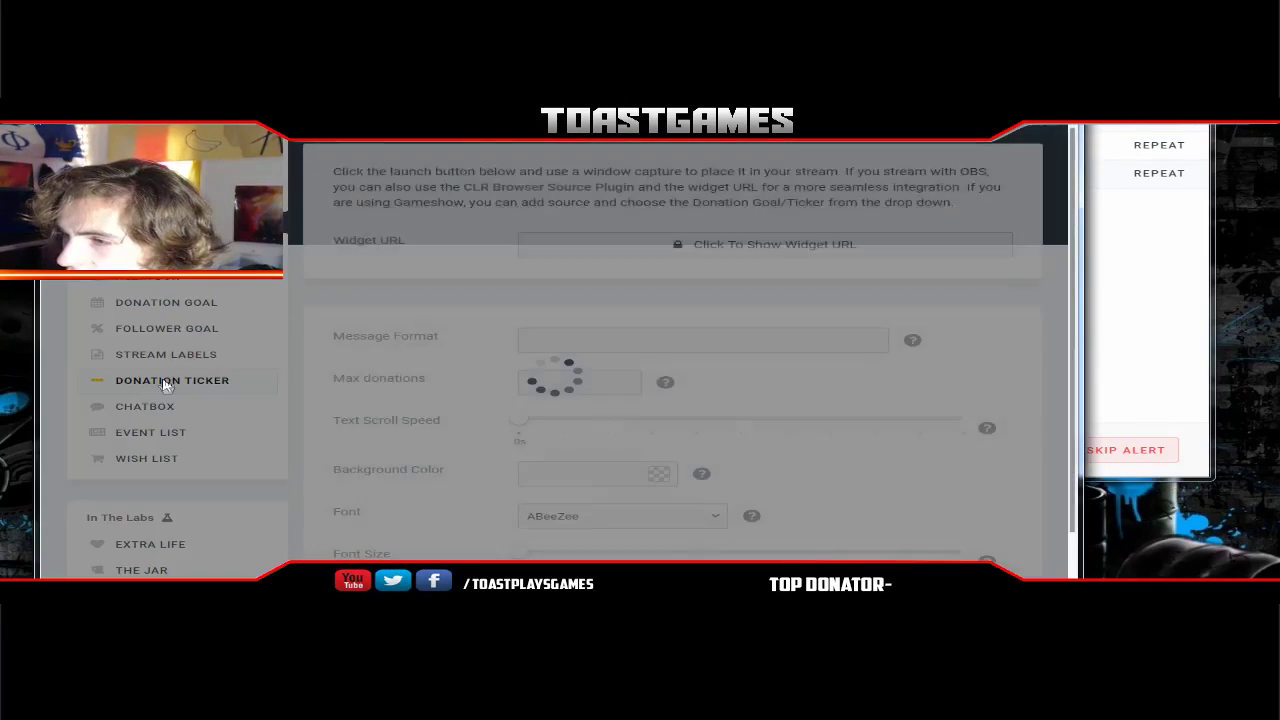
- Open the Chatbox widget and look through its preview, badge settings and available themes
left_click(171, 412)
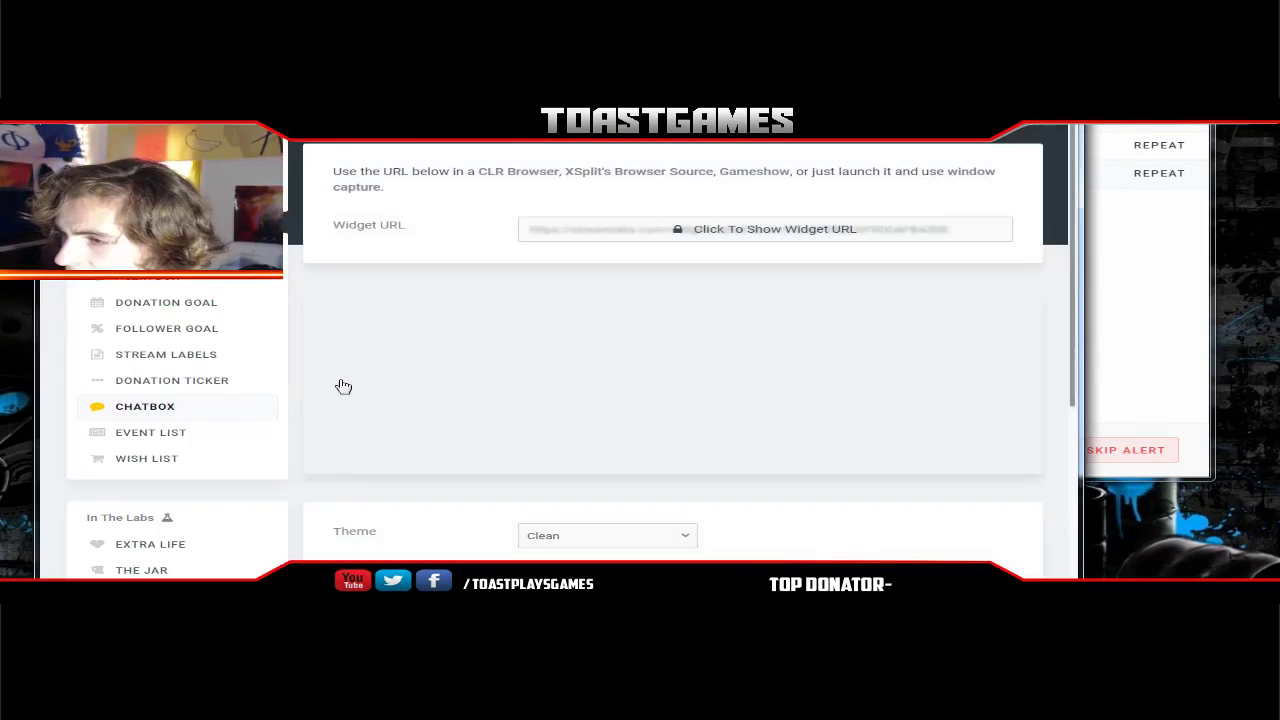
scroll(587, 437, "down", 3)
scroll(587, 437, "up", 3)
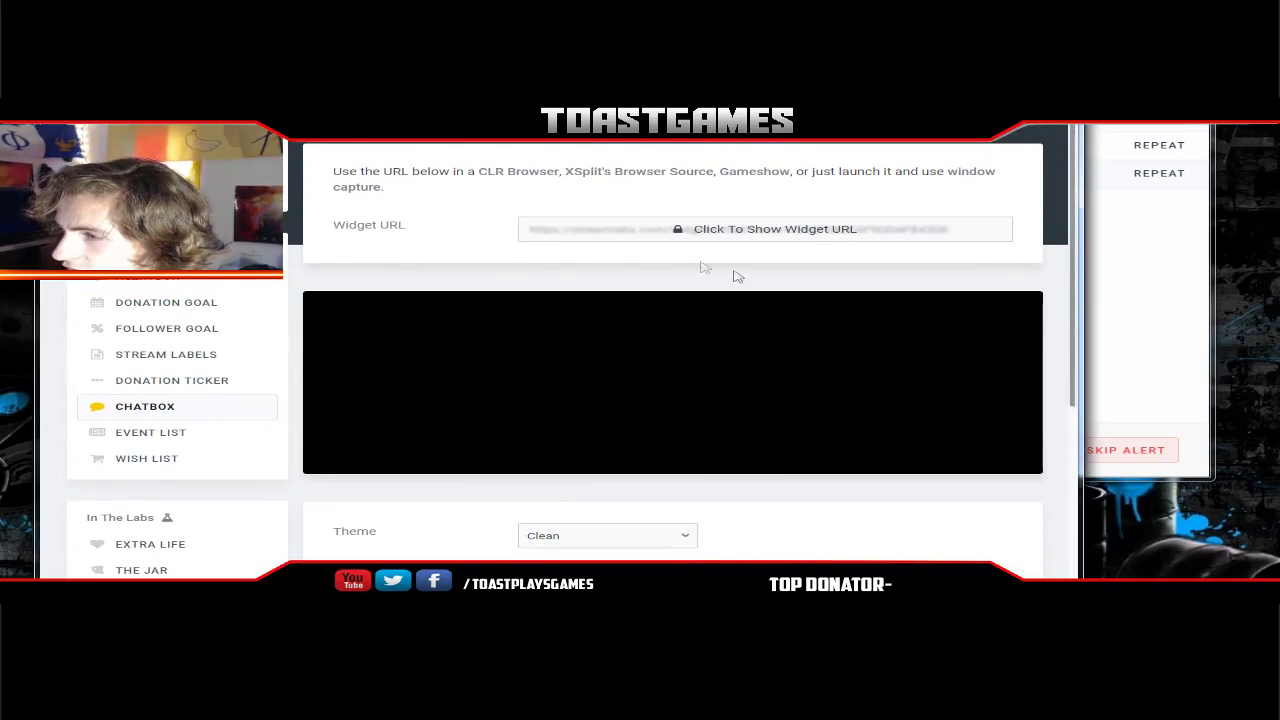
scroll(628, 381, "down", 2)
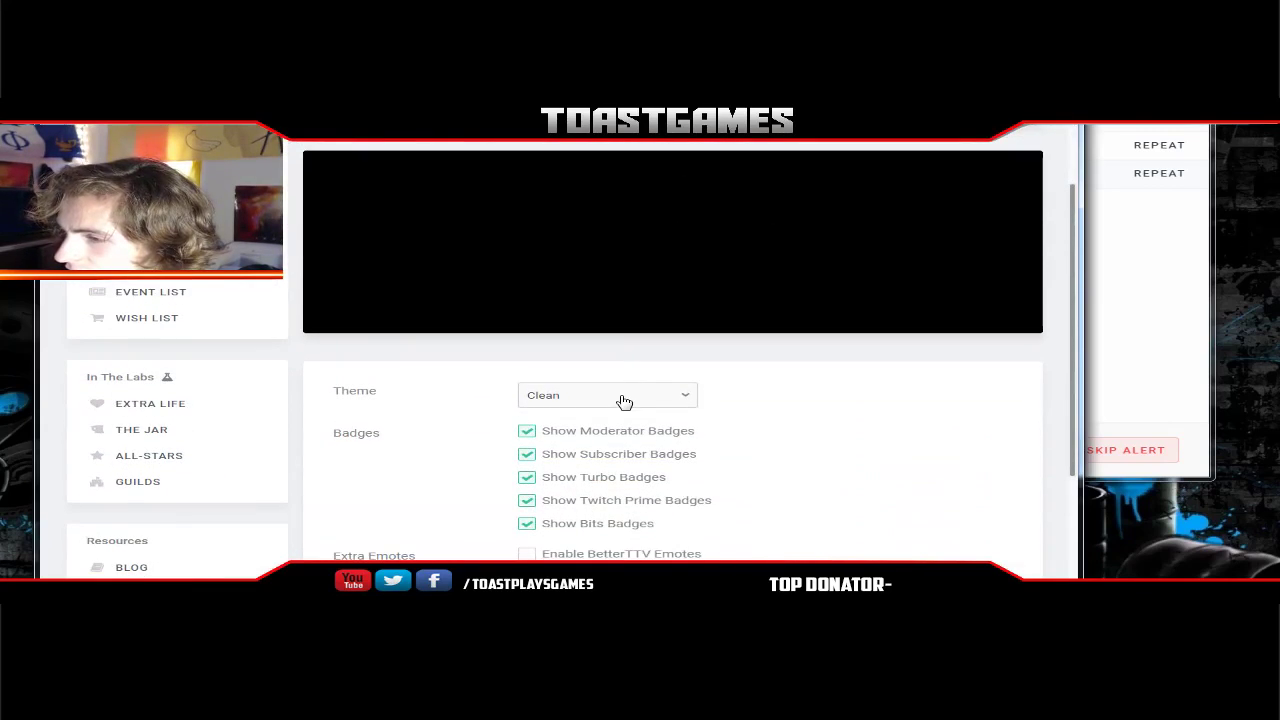
left_click(624, 398)
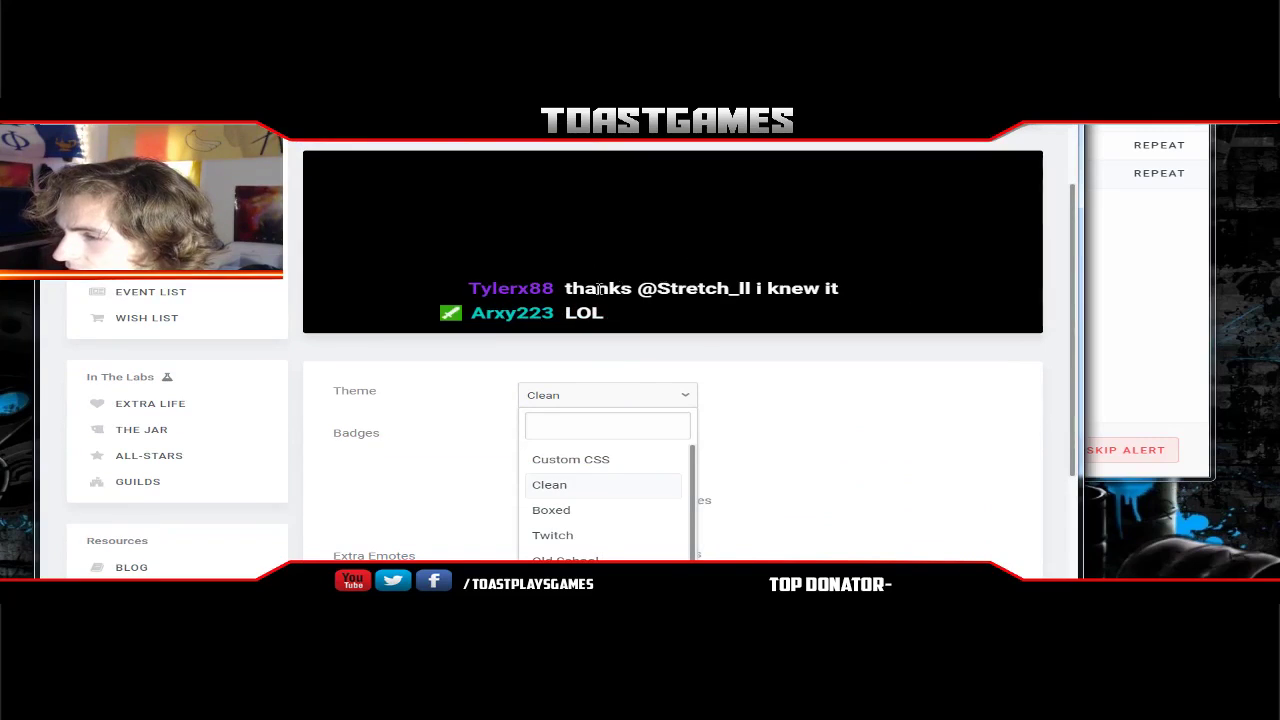
scroll(598, 288, "up", 1)
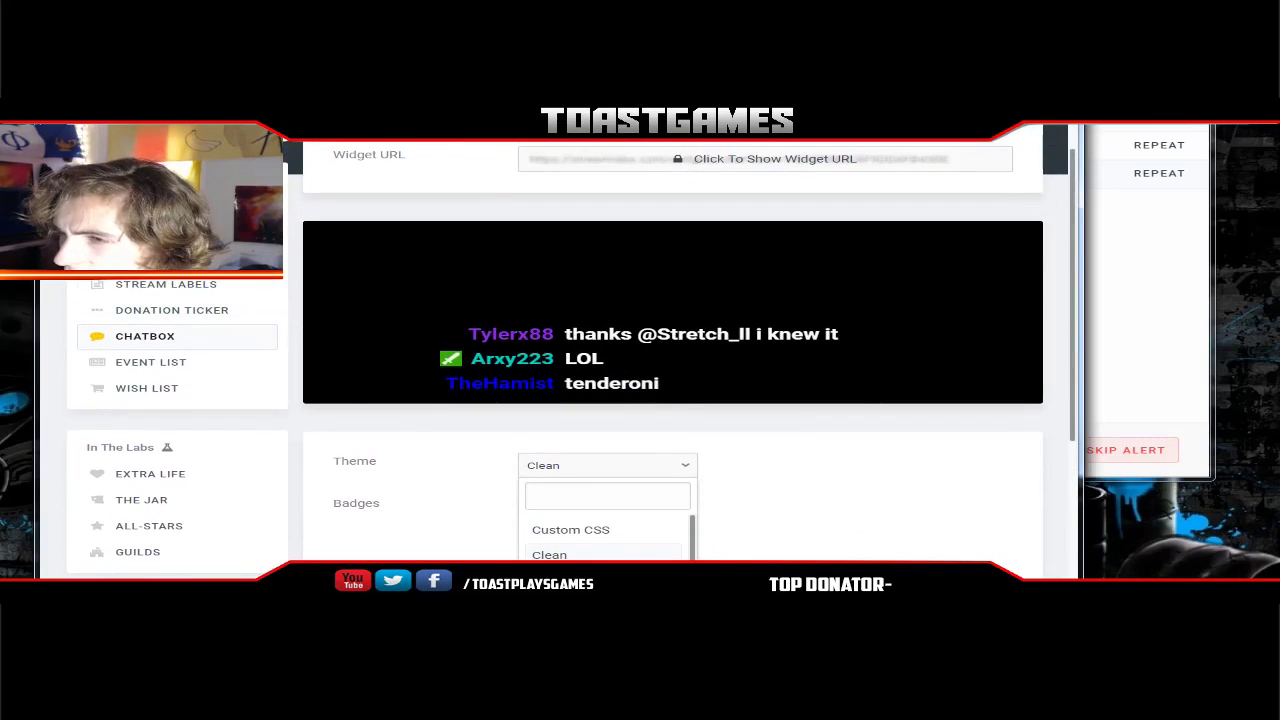
- Open the Event List widget and look through its sample alert options and theme settings
left_click(165, 362)
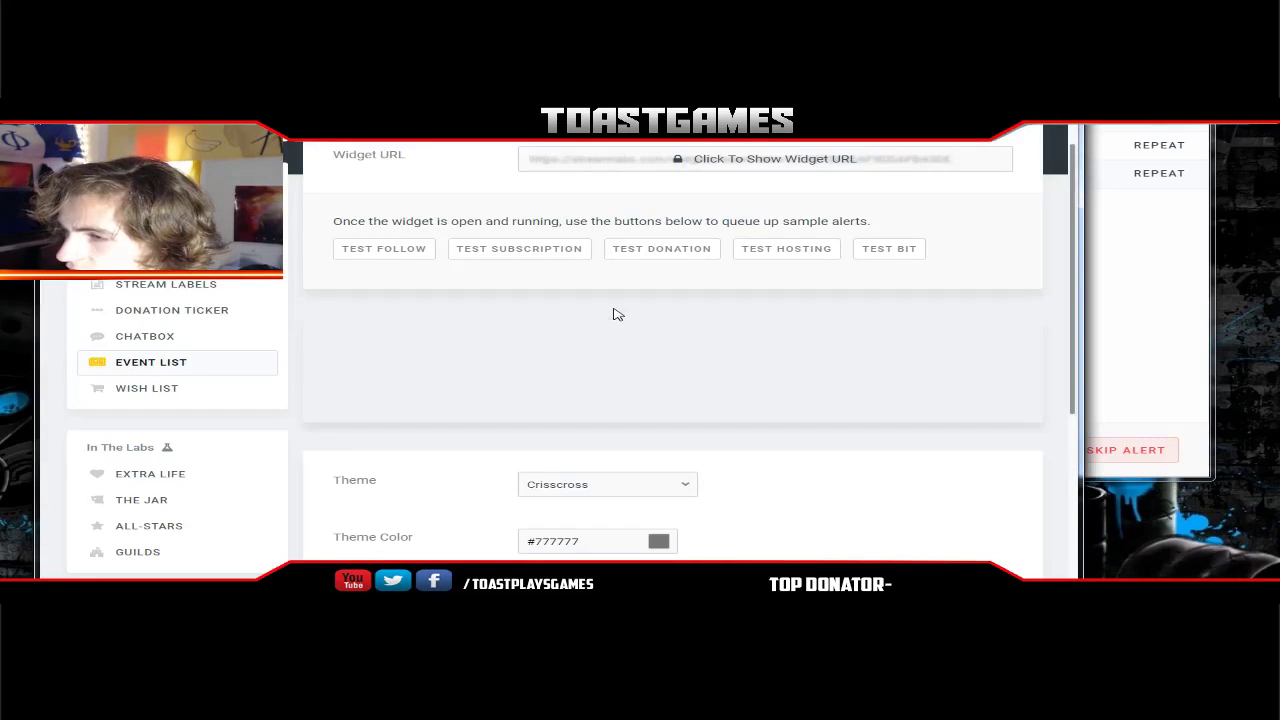
scroll(616, 308, "up", 2)
scroll(615, 308, "down", 4)
scroll(615, 312, "up", 3)
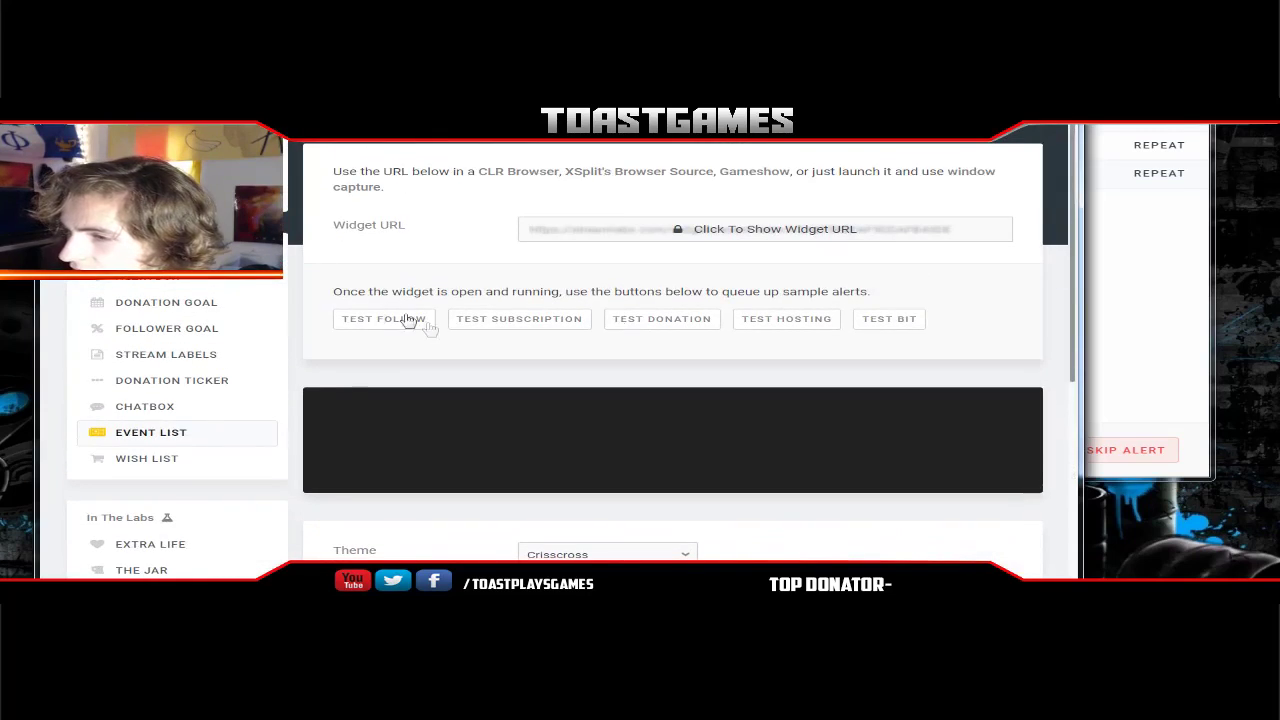
- Open the Alert Box widget and reveal its widget URL
left_click(162, 289)
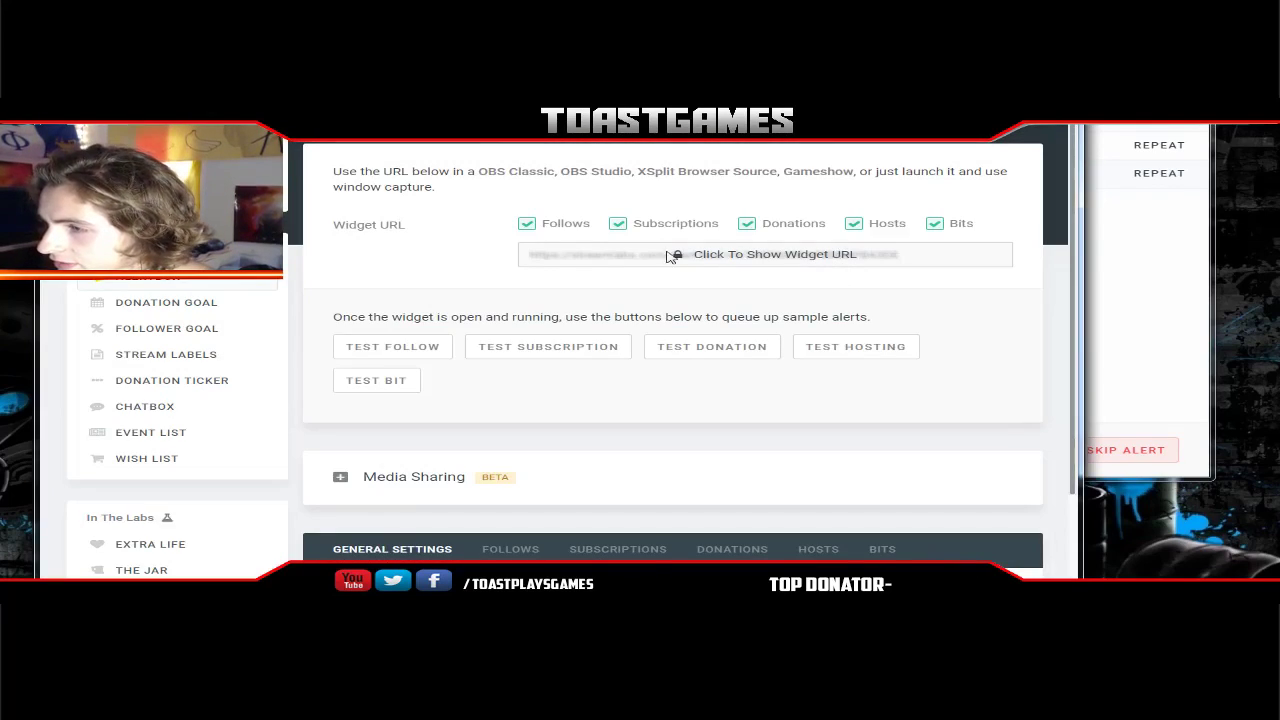
left_click(771, 258)
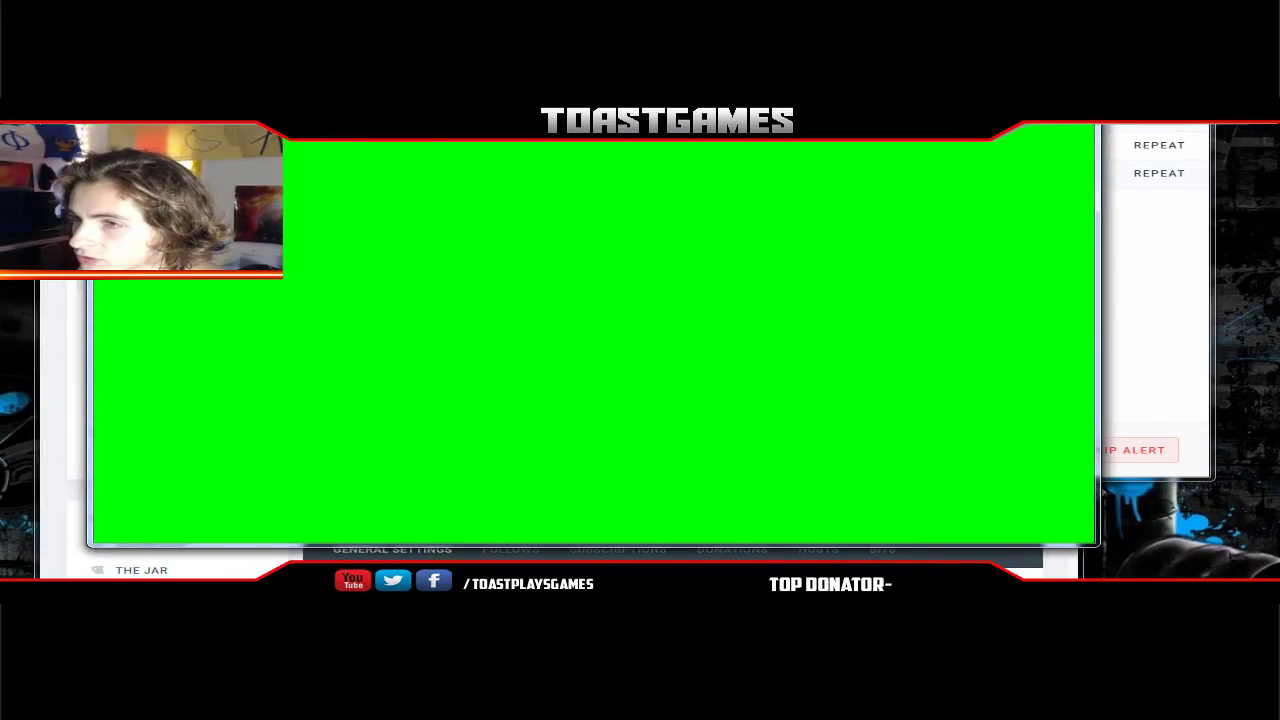
- Move the green alert window aside and bring OBS to the front
left_click_drag(88, 122, 203, 184)
left_click_drag(540, 188, 694, 393)
left_click(706, 303)
left_click_drag(0, 130, 614, 130)
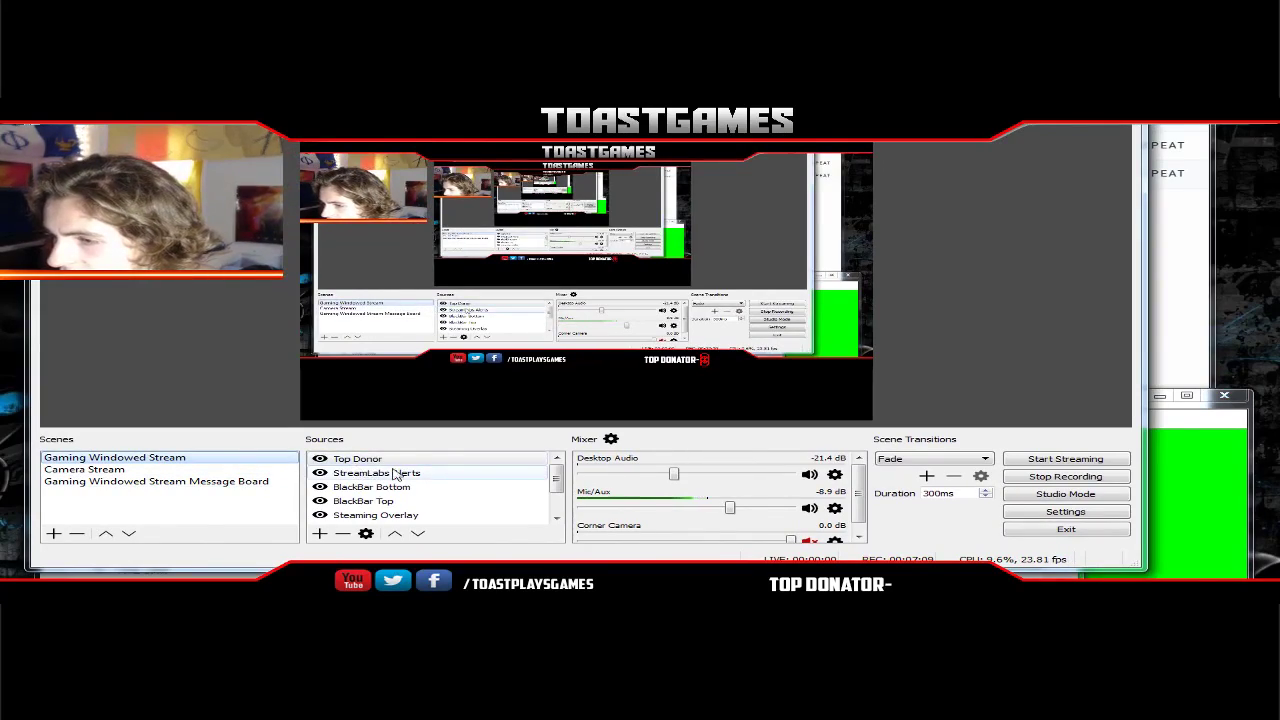
- Try adding a BrowserSource to the sources of the Gaming Windowed Stream scene
left_click(382, 473)
left_click(319, 533)
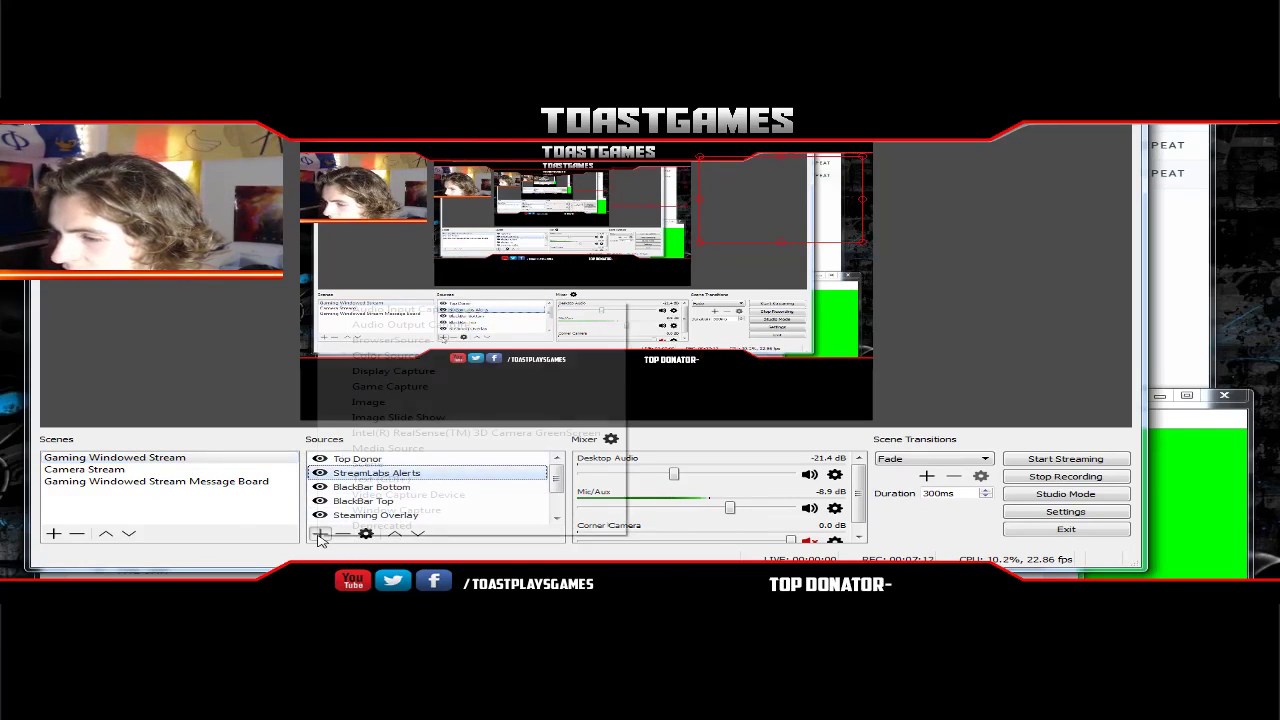
left_click(385, 341)
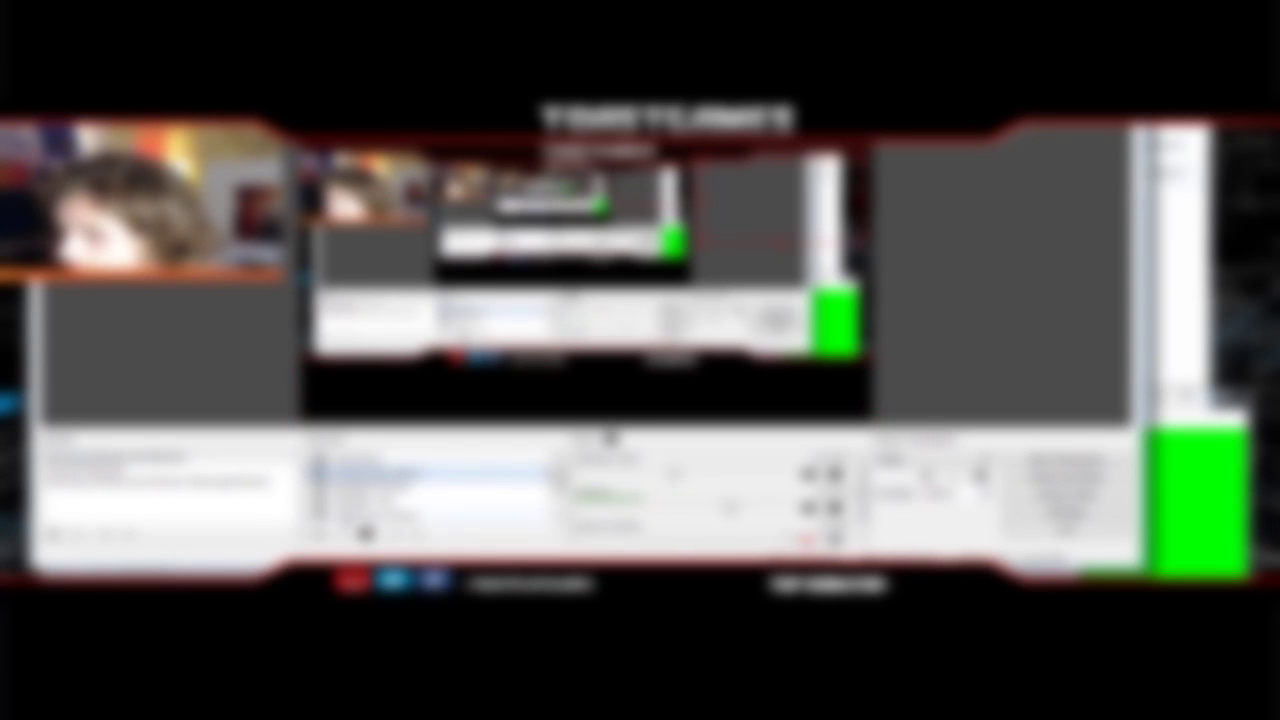
- Open the properties of the StreamLabs Alerts source and select its existing URL
right_click(340, 470)
left_click(350, 457)
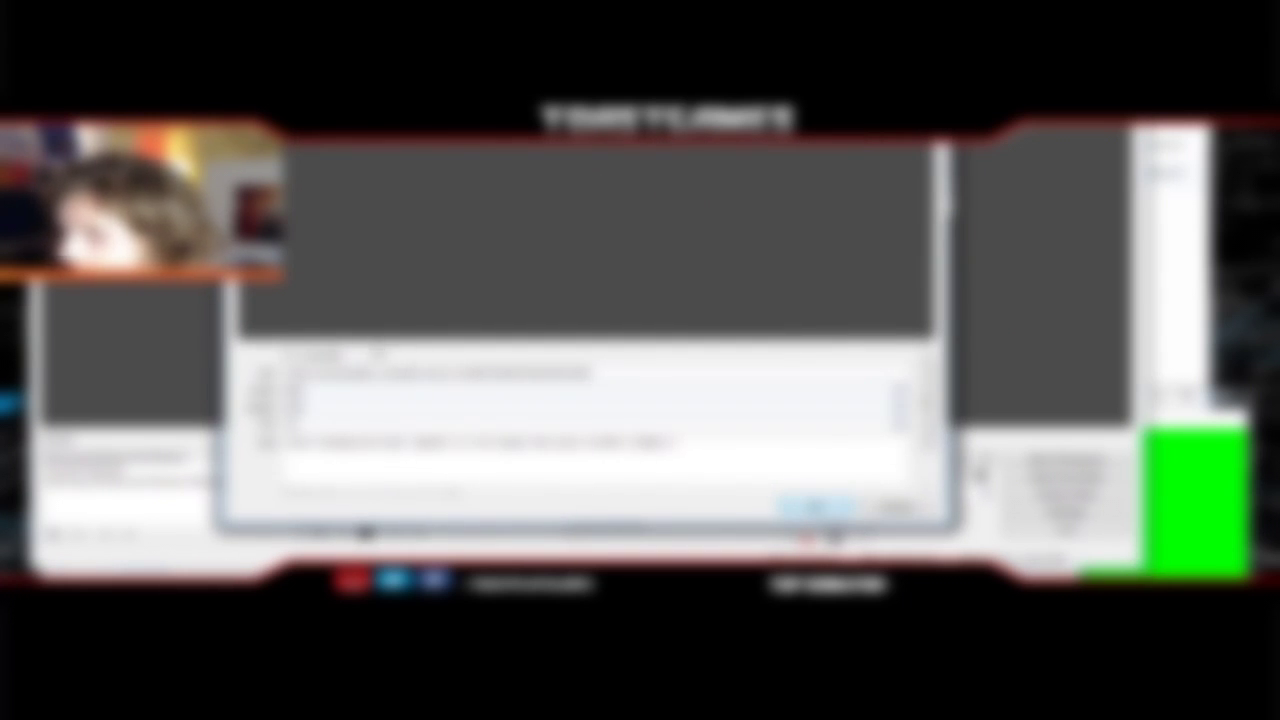
triple_click(390, 372)
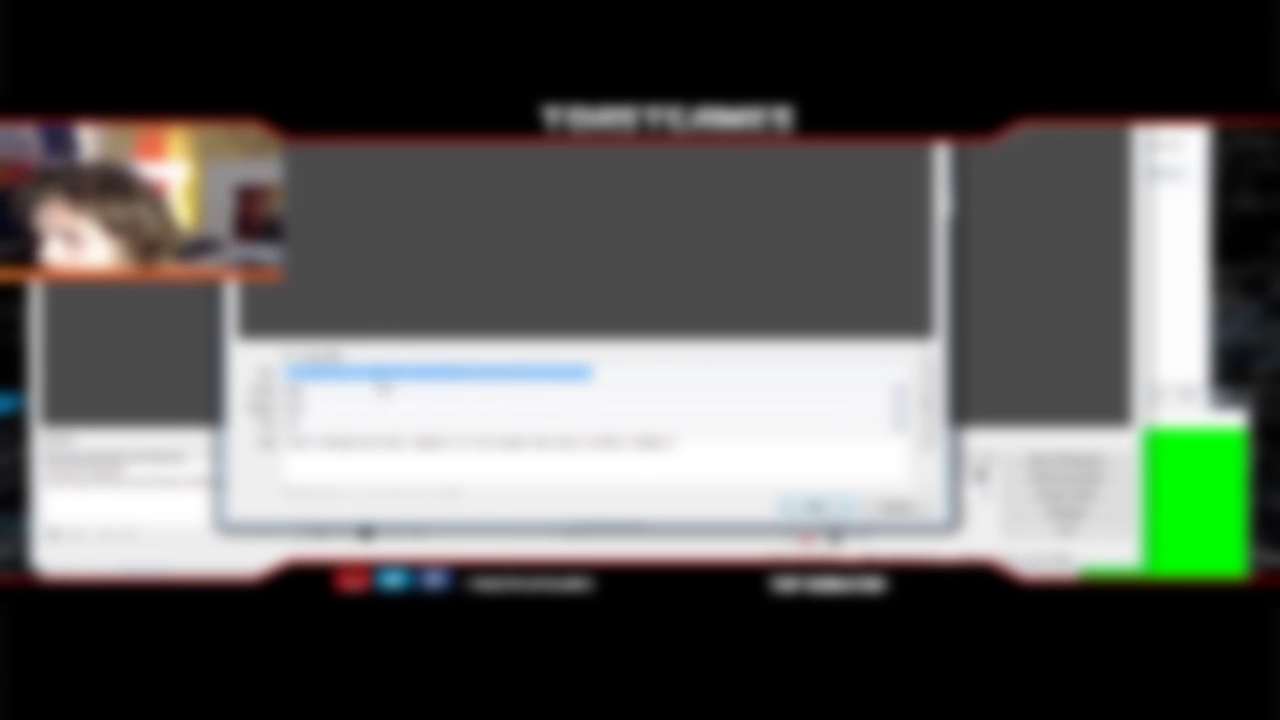
- Return to the Alert Box page in the browser, reveal the widget URL and copy it
left_click(1174, 345)
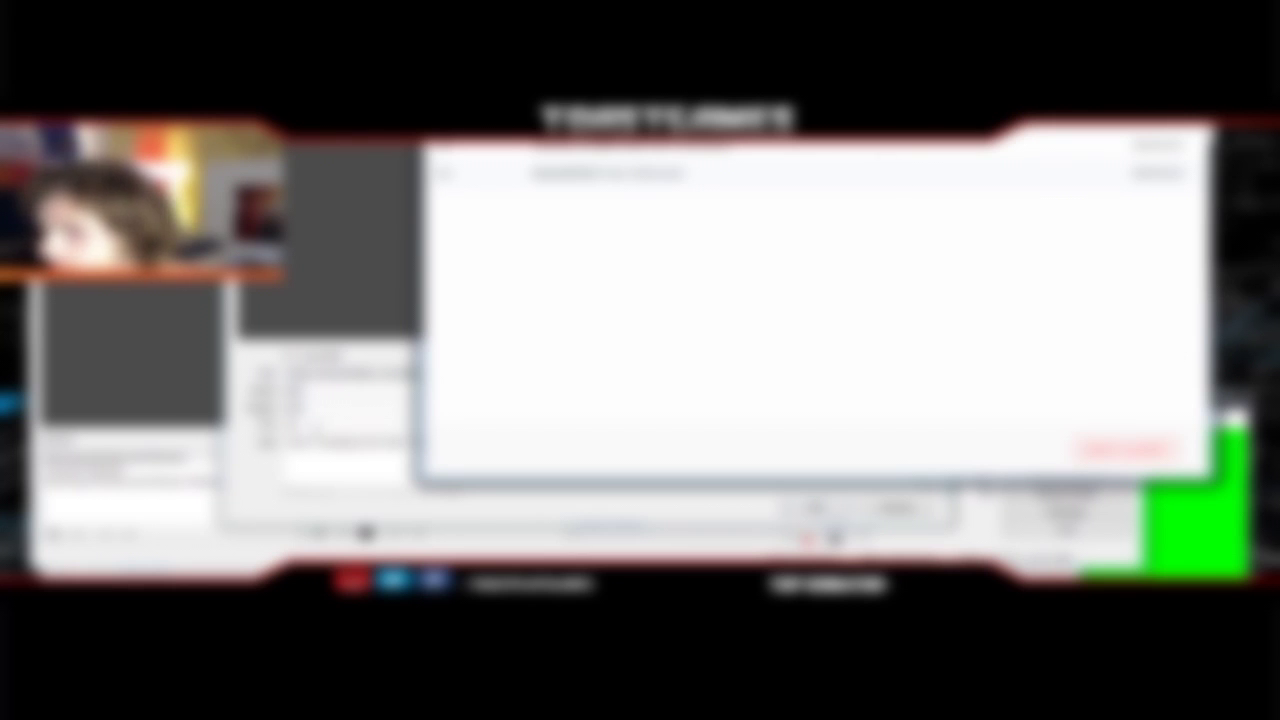
key("alt+Tab")
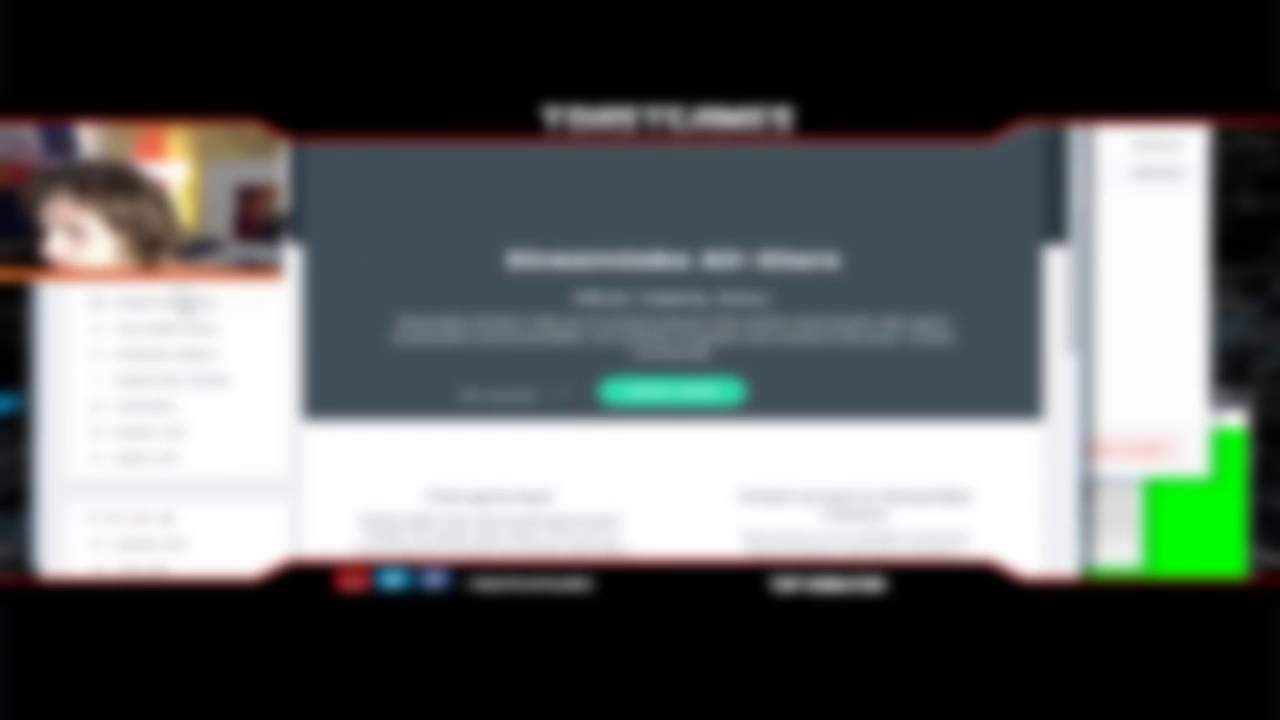
left_click(182, 288)
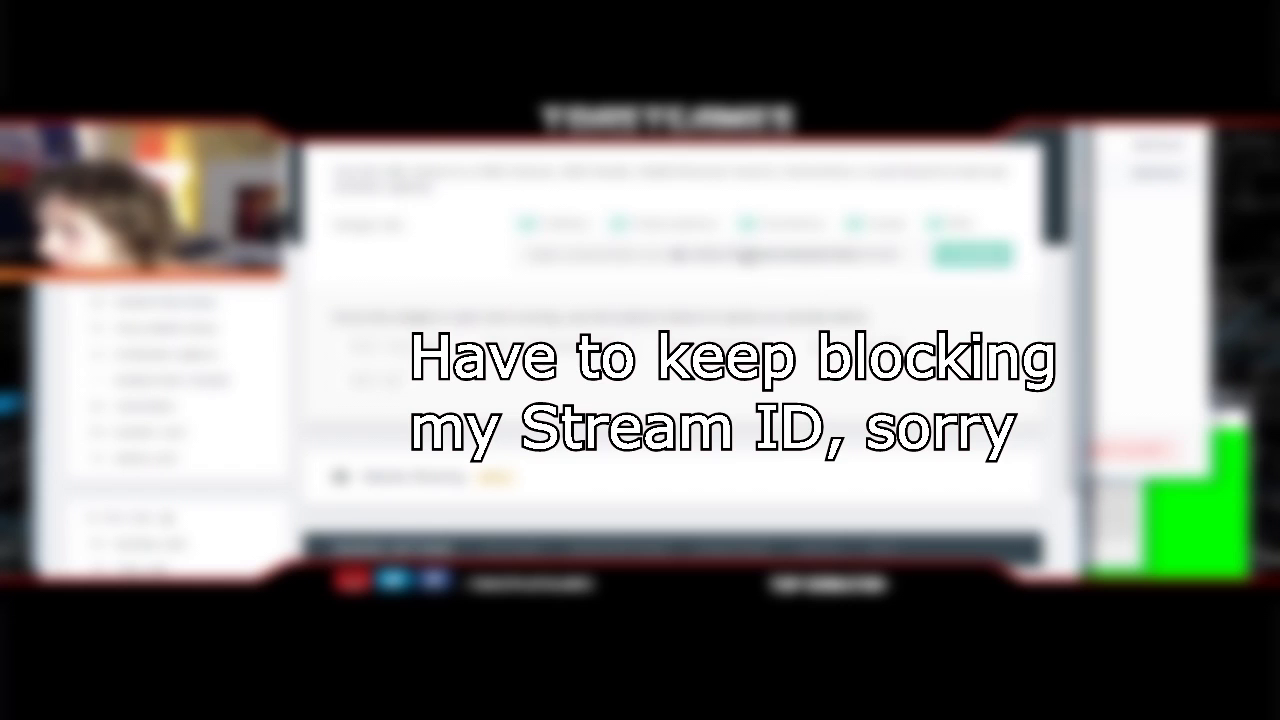
left_click(741, 258)
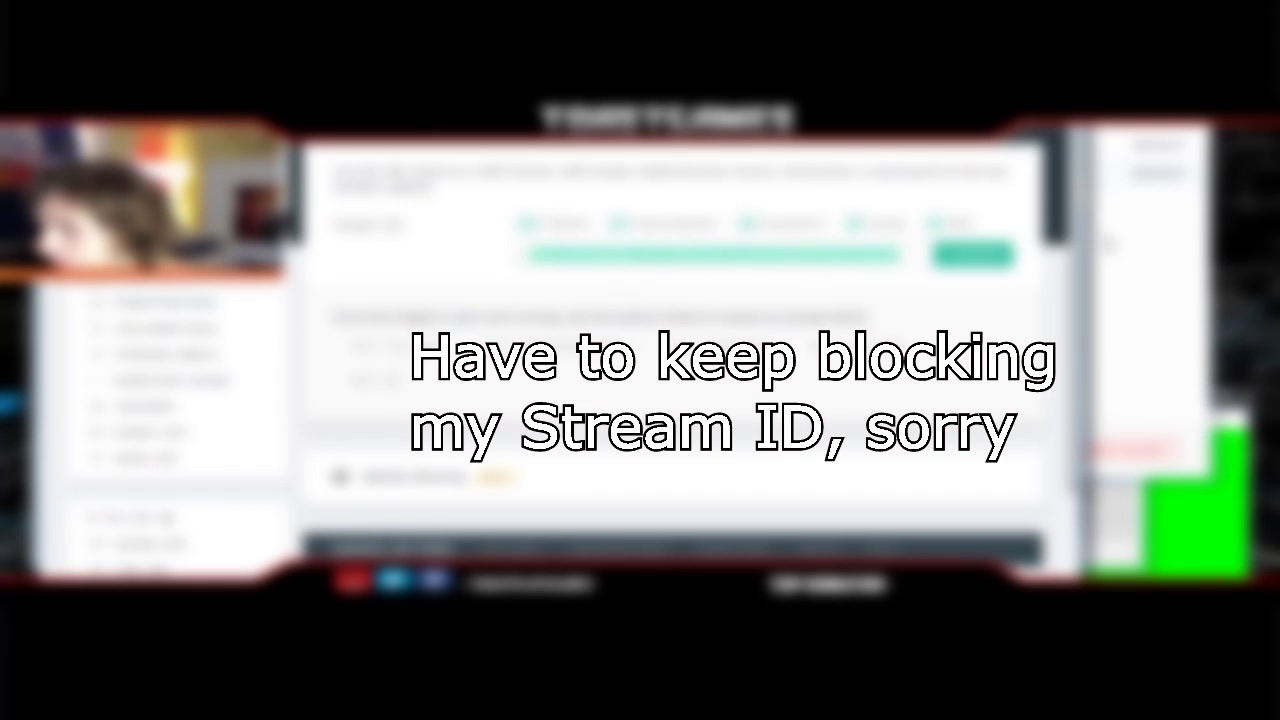
left_click_drag(708, 26, 742, 306)
- Paste the Alert Box widget URL into the StreamLabs Alerts source's URL field and confirm the properties
left_click(314, 167)
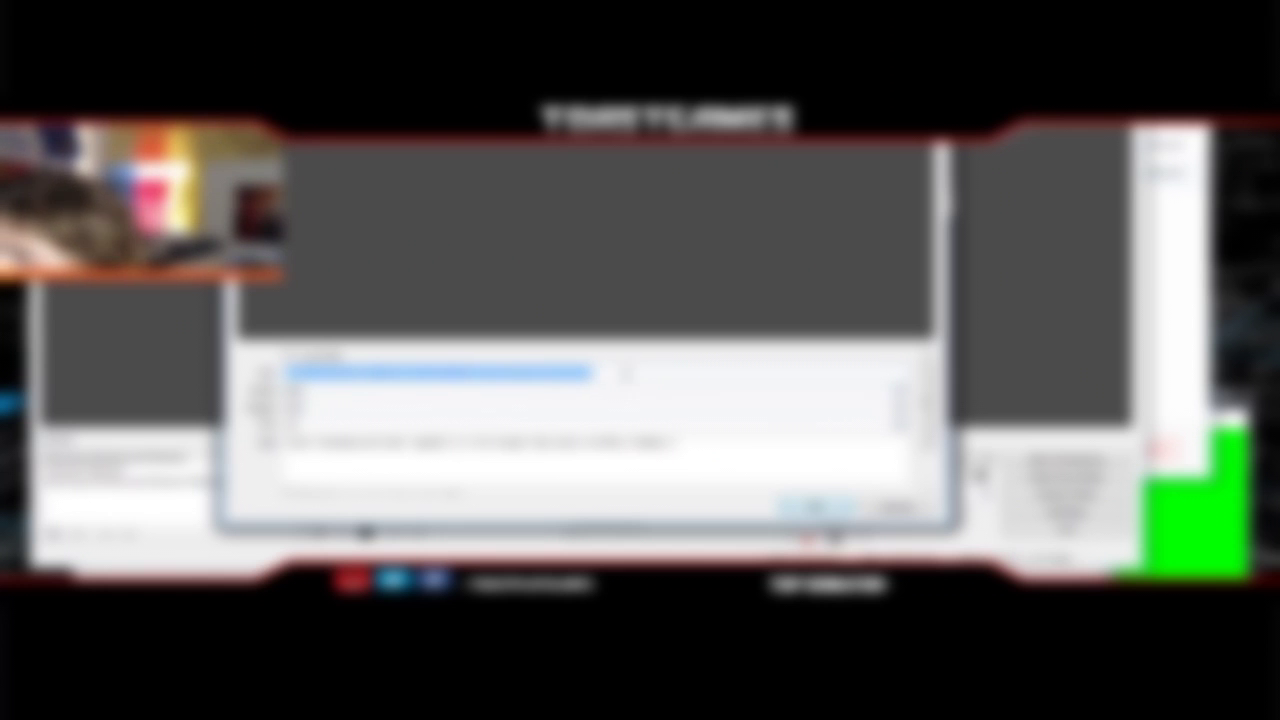
key("ctrl+v")
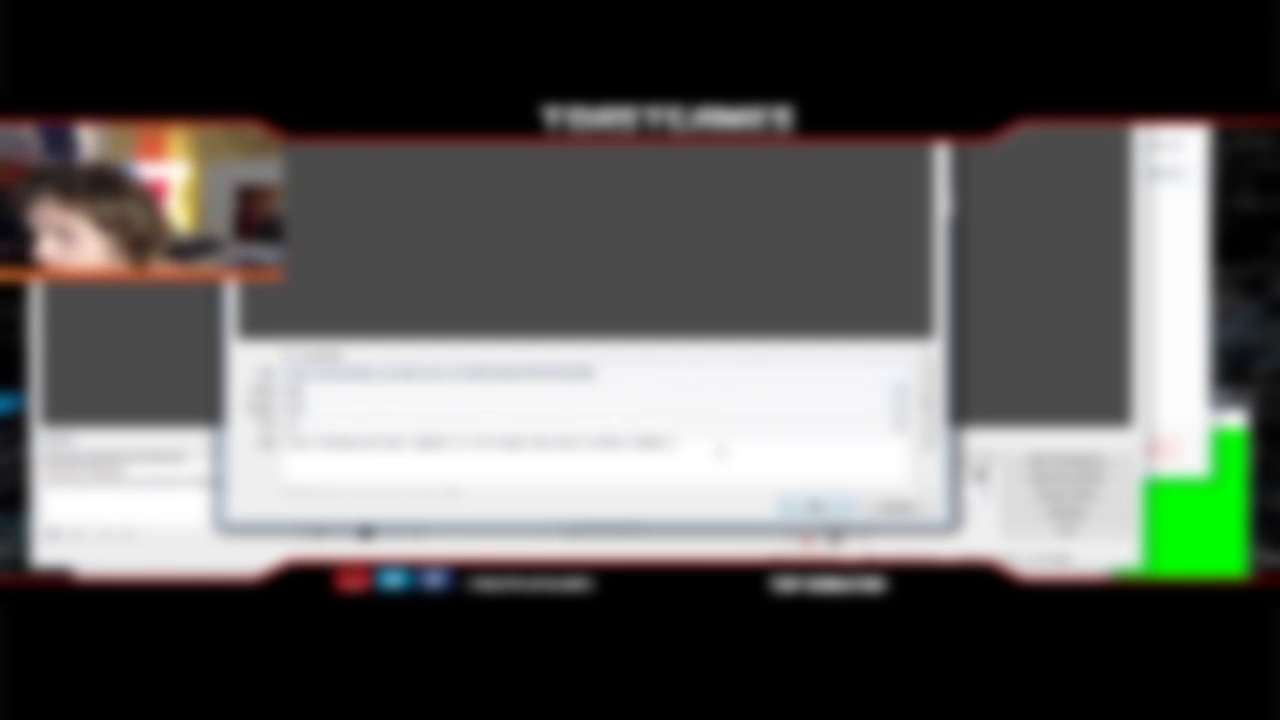
left_click(812, 508)
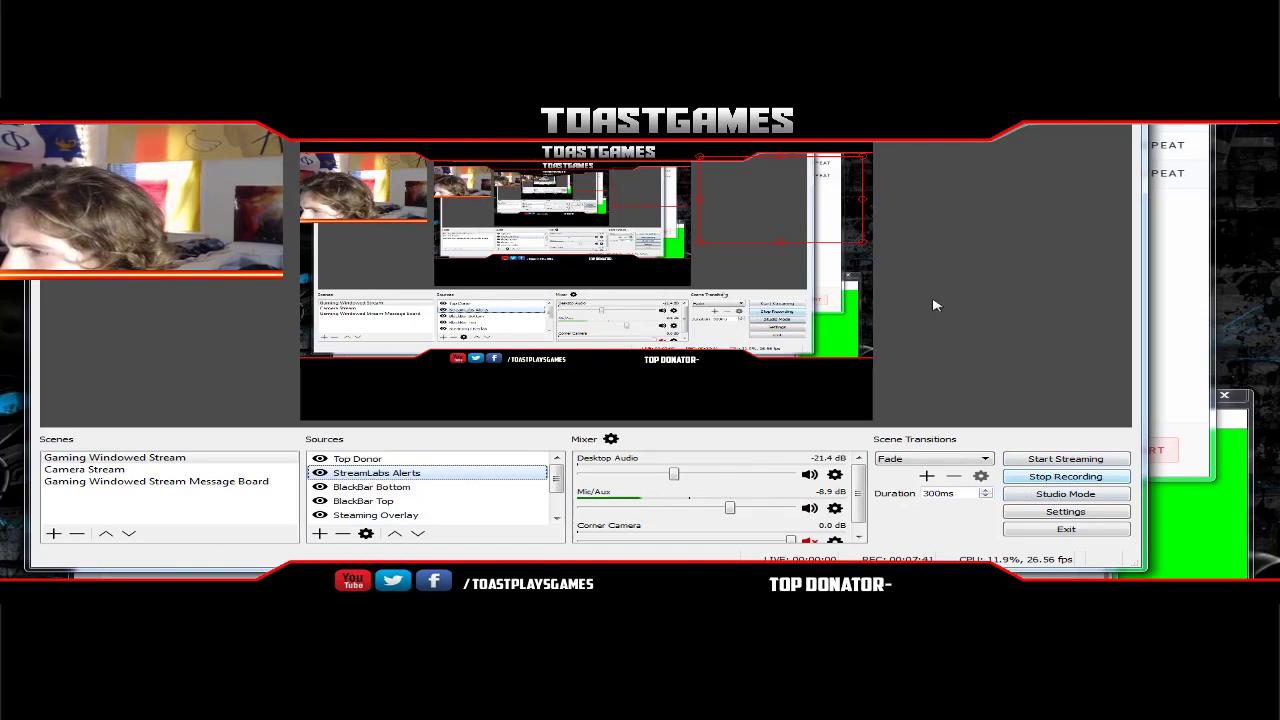
- Switch from OBS to the Alert Box page and reposition its browser window to reach the test alert buttons
key("super+Down")
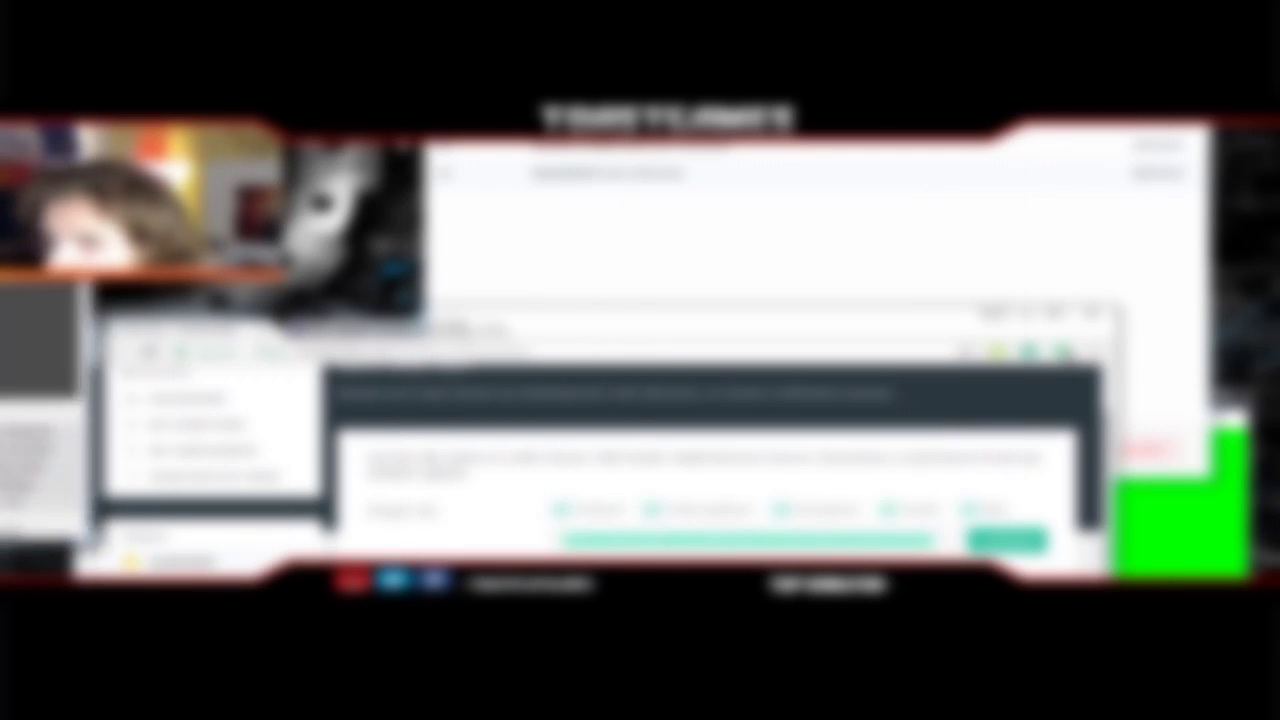
left_click_drag(540, 320, 679, 123)
left_click_drag(0, 130, 700, 130)
key("alt+Tab")
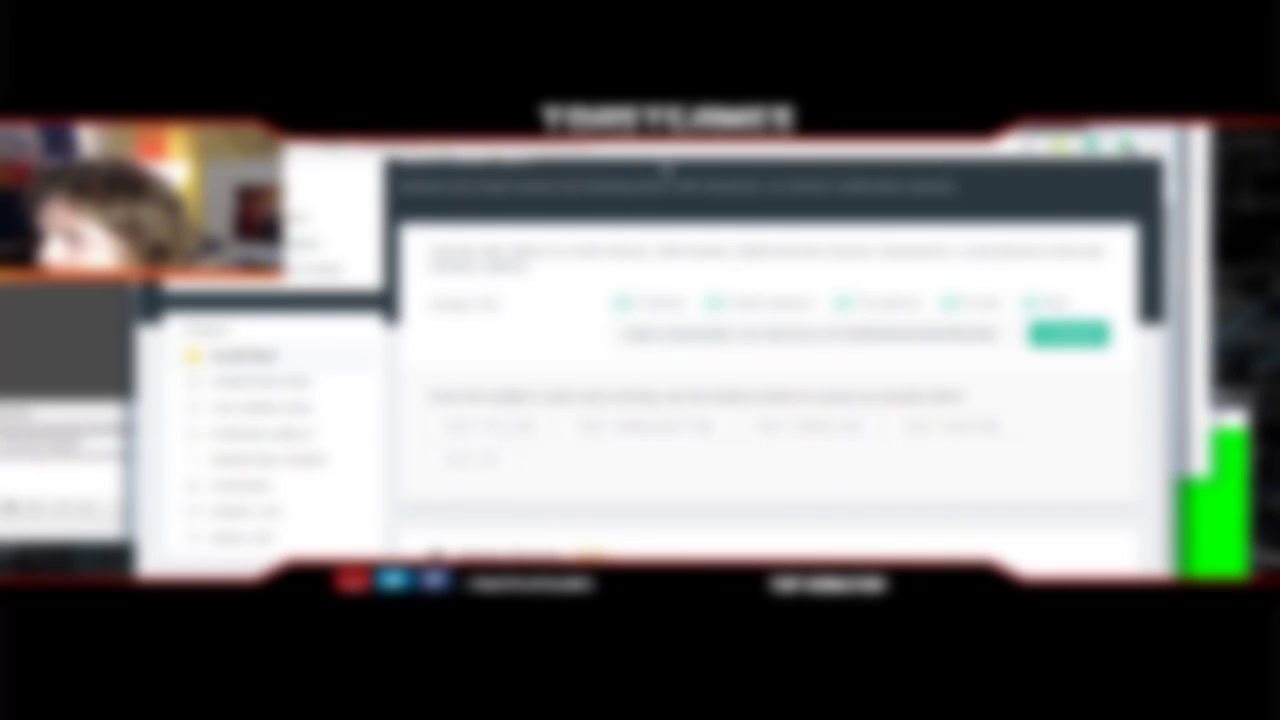
scroll(806, 477, "down", 2)
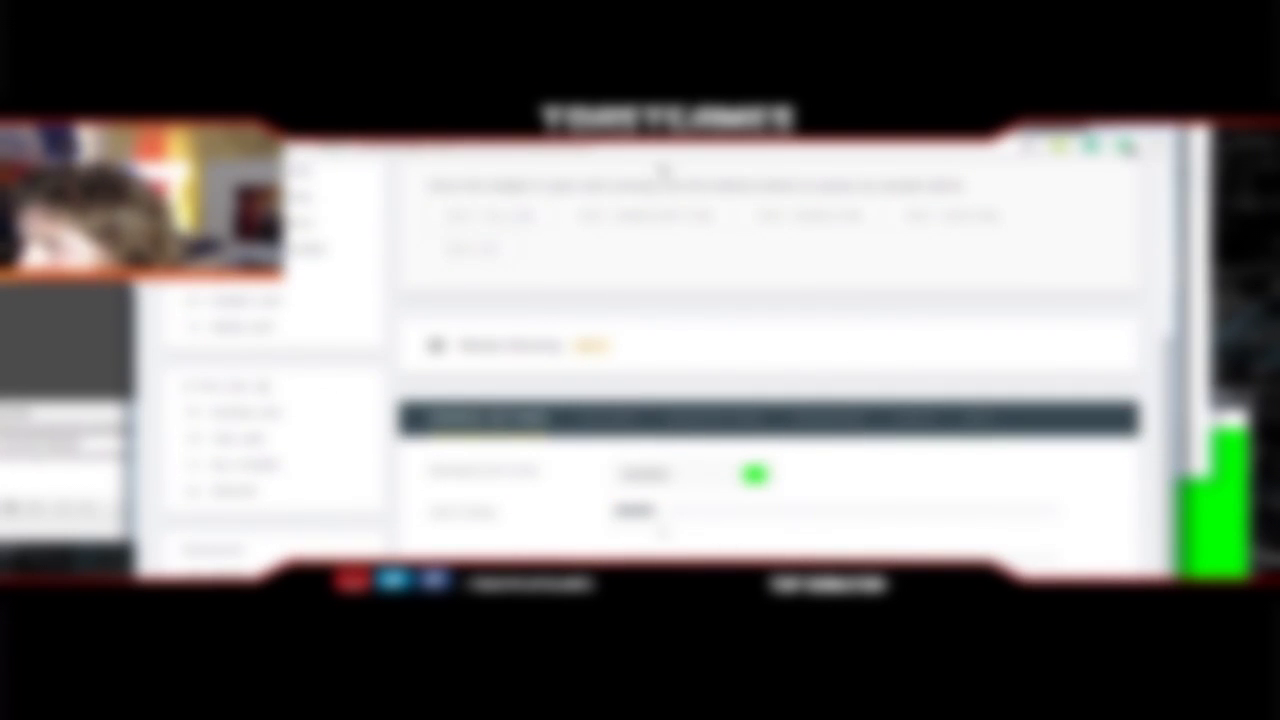
key("alt+Tab")
key("alt+Tab")
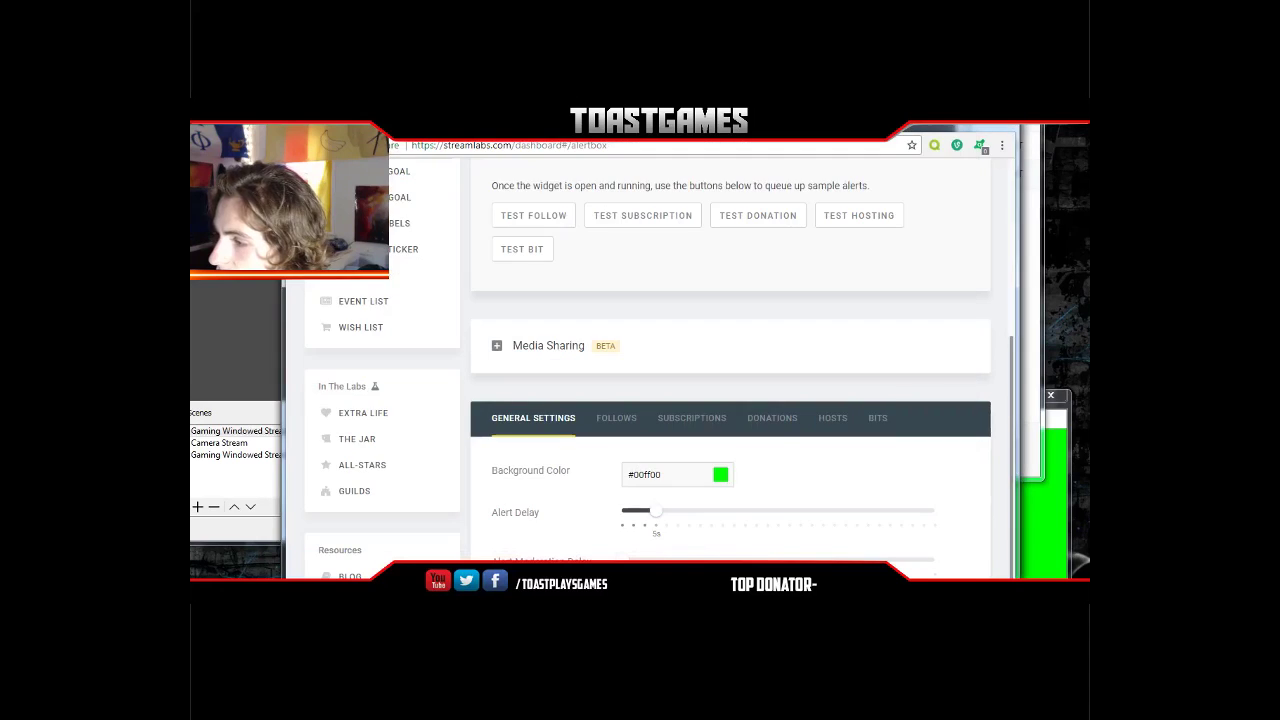
- Open the Follows alert settings on the Alert Box page
scroll(548, 412, "down", 1)
scroll(560, 450, "up", 1)
scroll(614, 440, "down", 1)
left_click(615, 352)
- Send a test follow alert and check it in the OBS preview and the Alert Box widget window
scroll(691, 414, "up", 4)
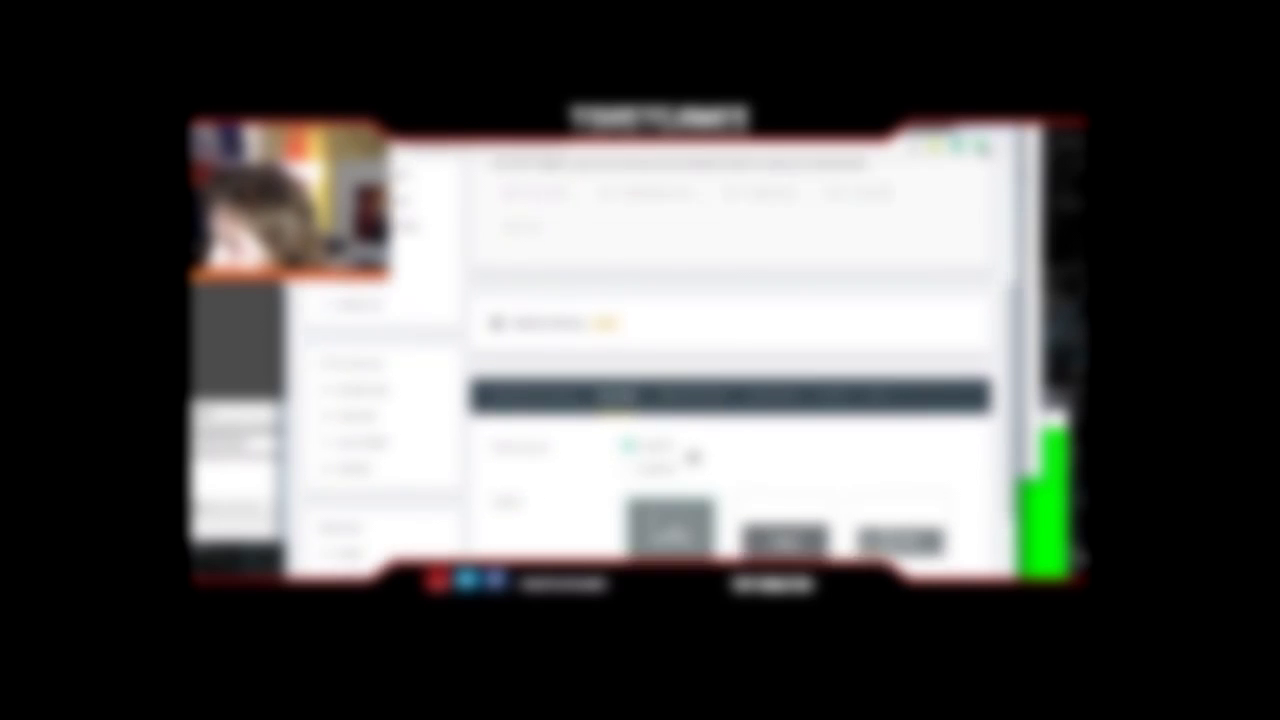
left_click(519, 501)
key("alt+Tab")
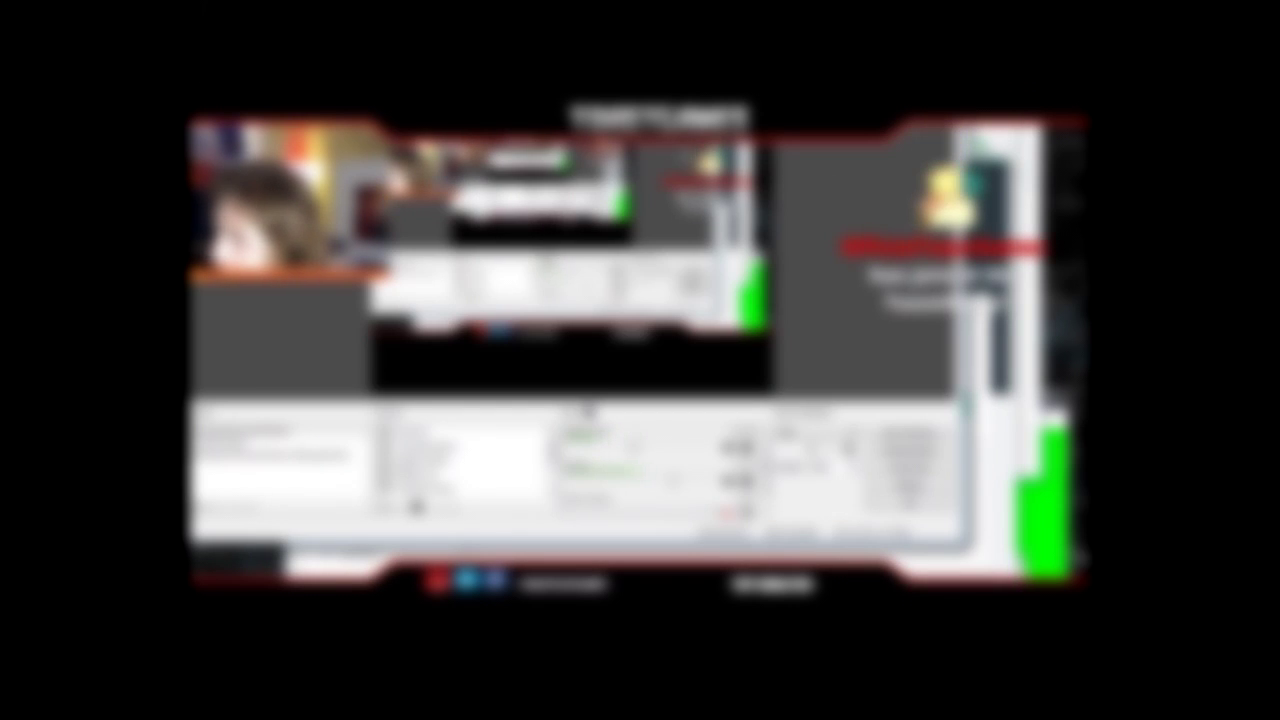
key("alt+Tab")
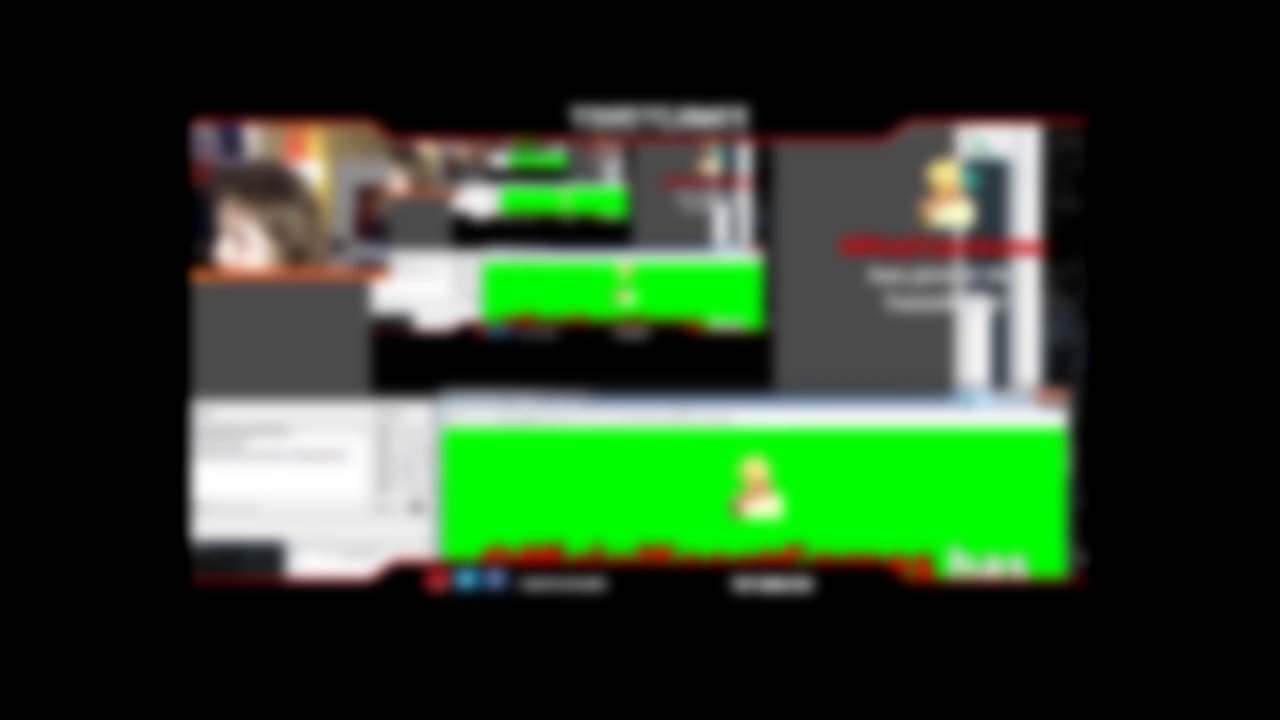
key("alt+Tab")
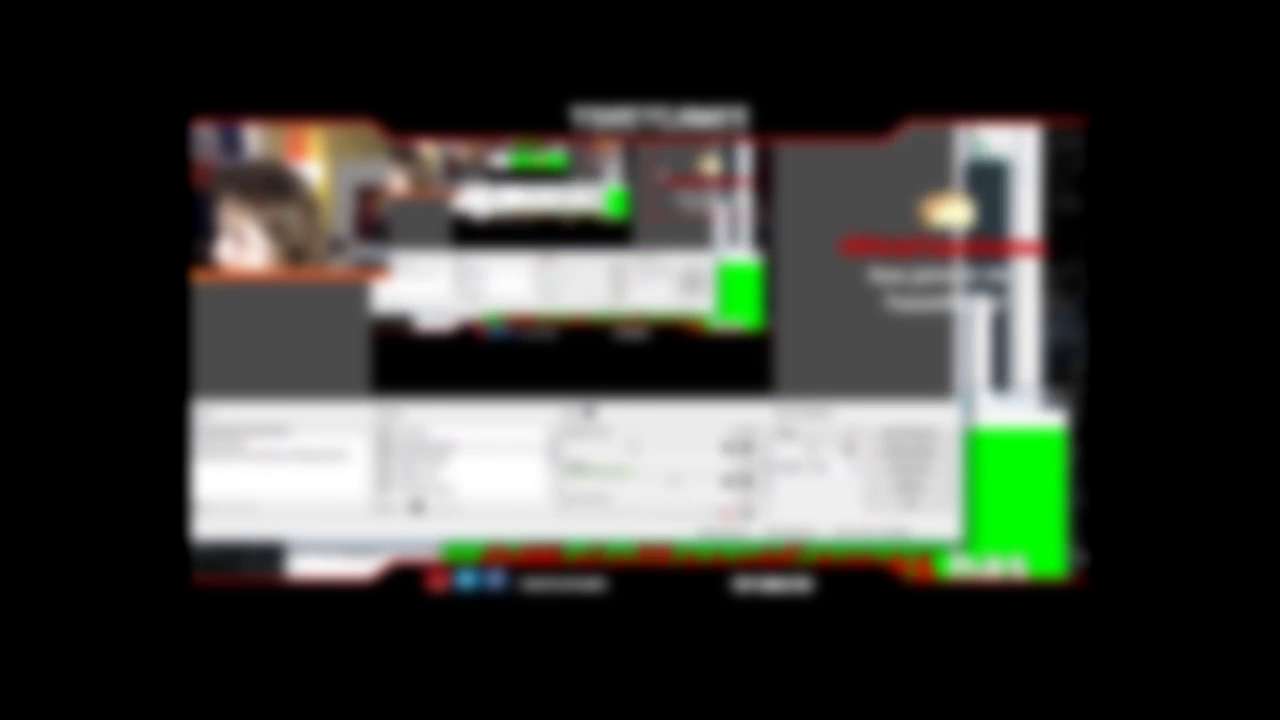
key("super+Down")
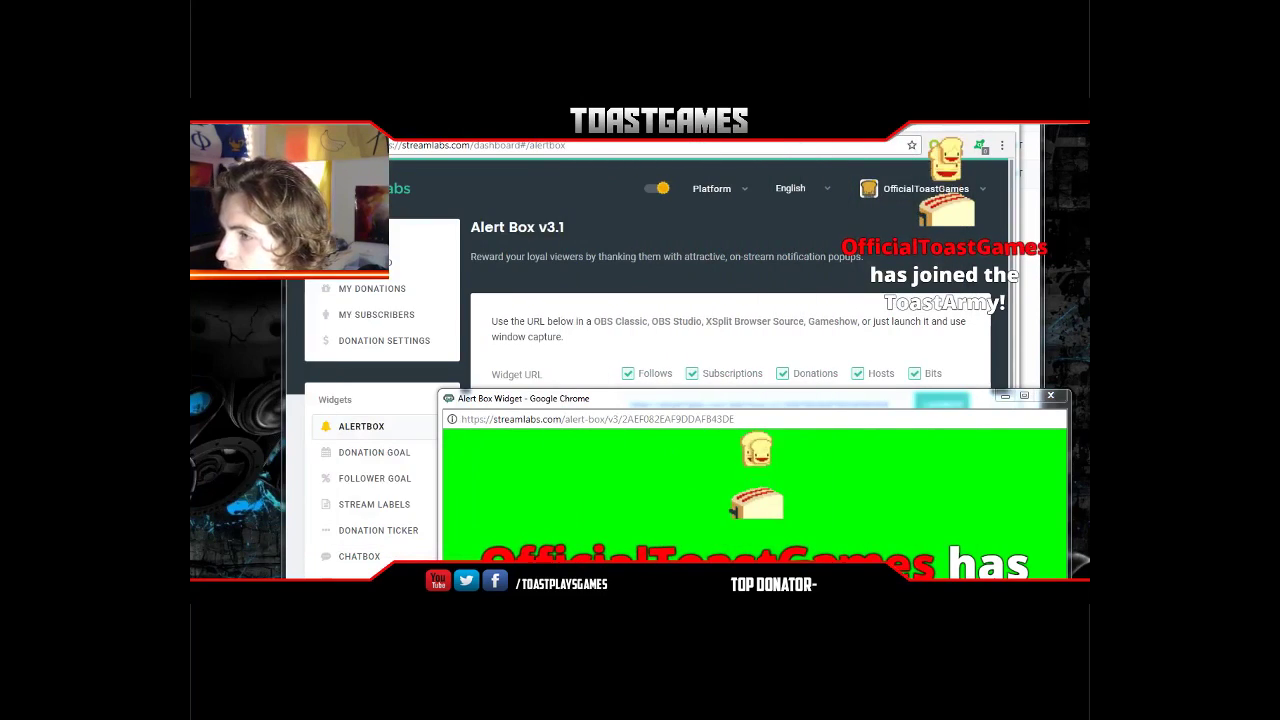
- Send a test subscription alert from the Alert Box page and return to that page
left_click(616, 292)
left_click(614, 499)
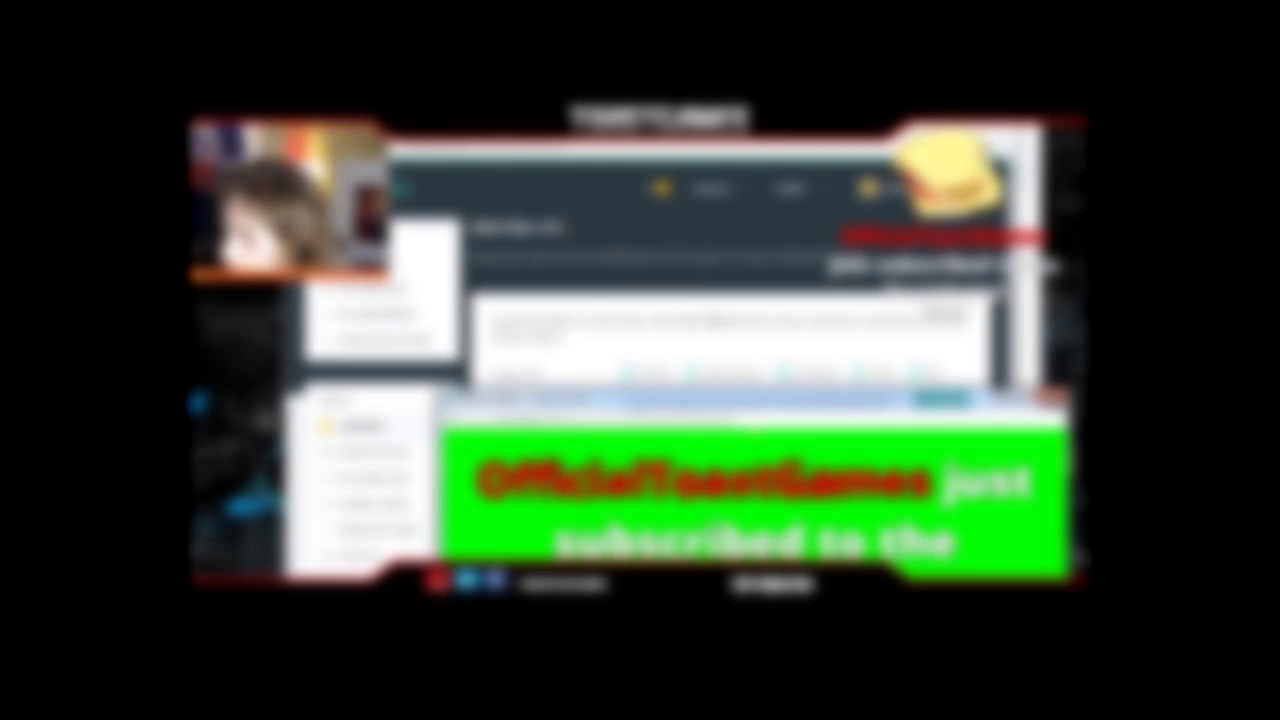
left_click(732, 287)
- Go to the Alert Box general settings and inspect the background colour picker without choosing another colour
scroll(886, 358, "down", 2)
scroll(885, 357, "down", 2)
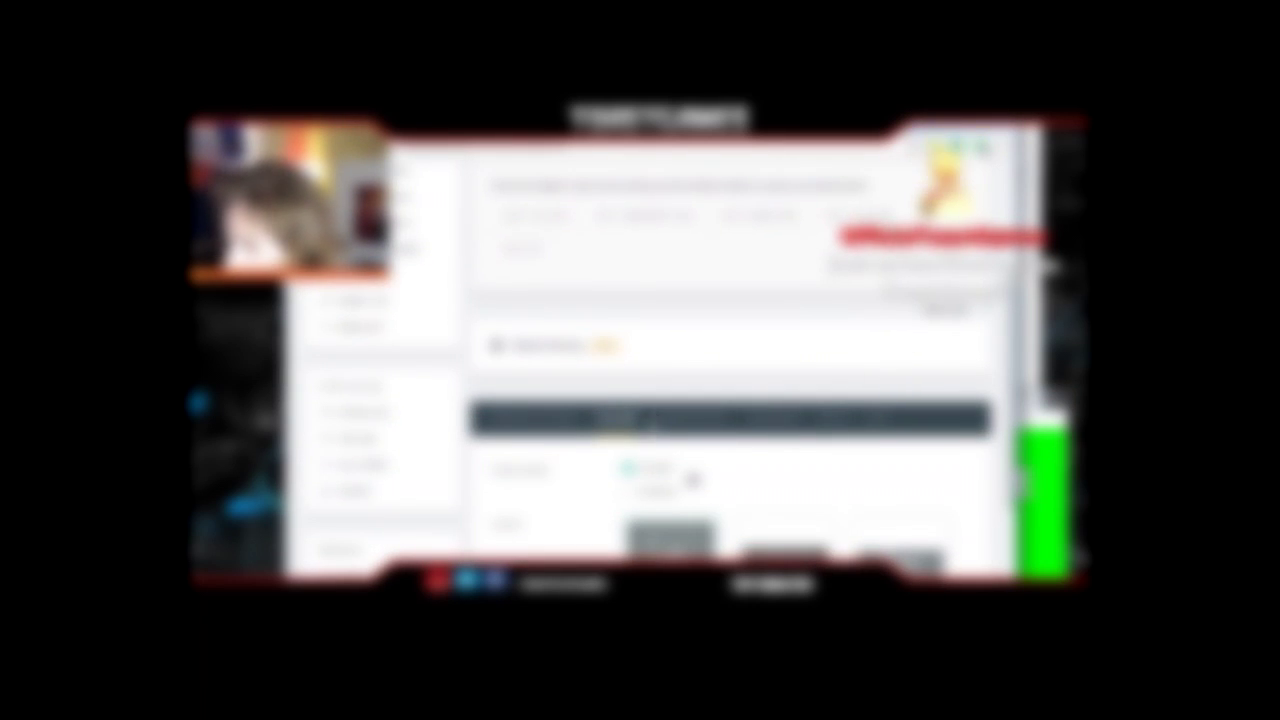
scroll(650, 420, "down", 3)
left_click(513, 206)
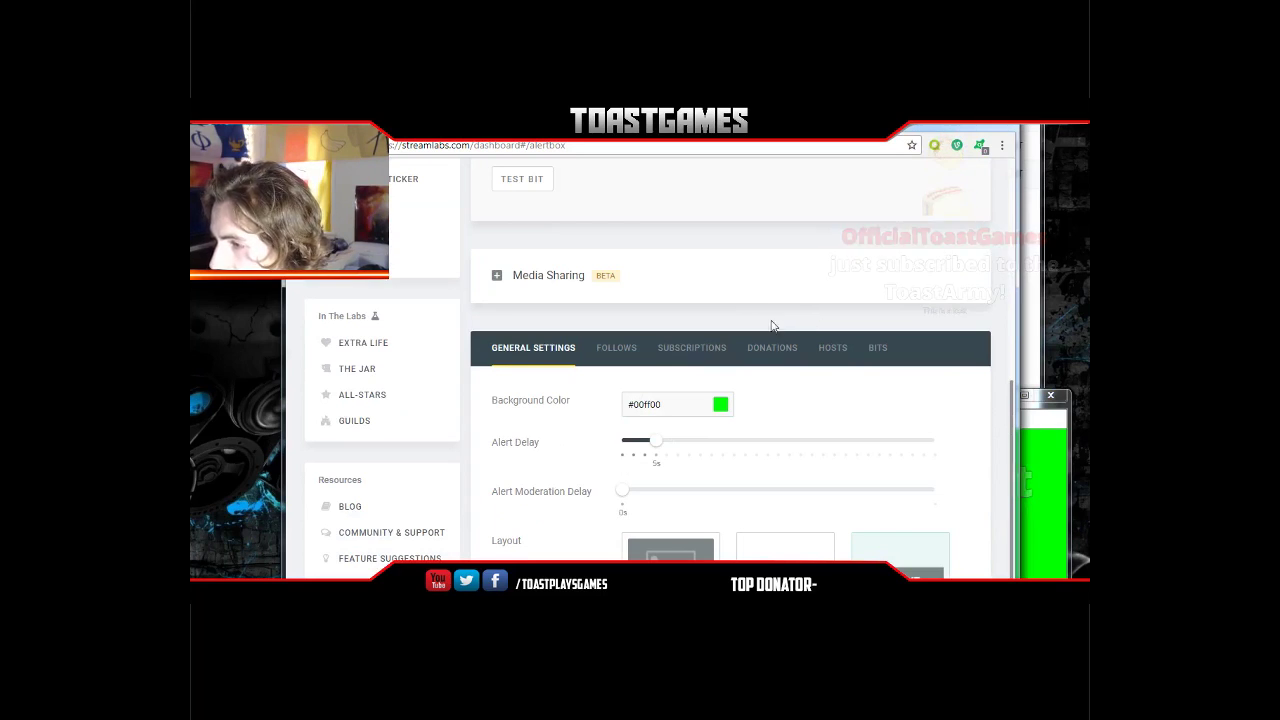
left_click(693, 412)
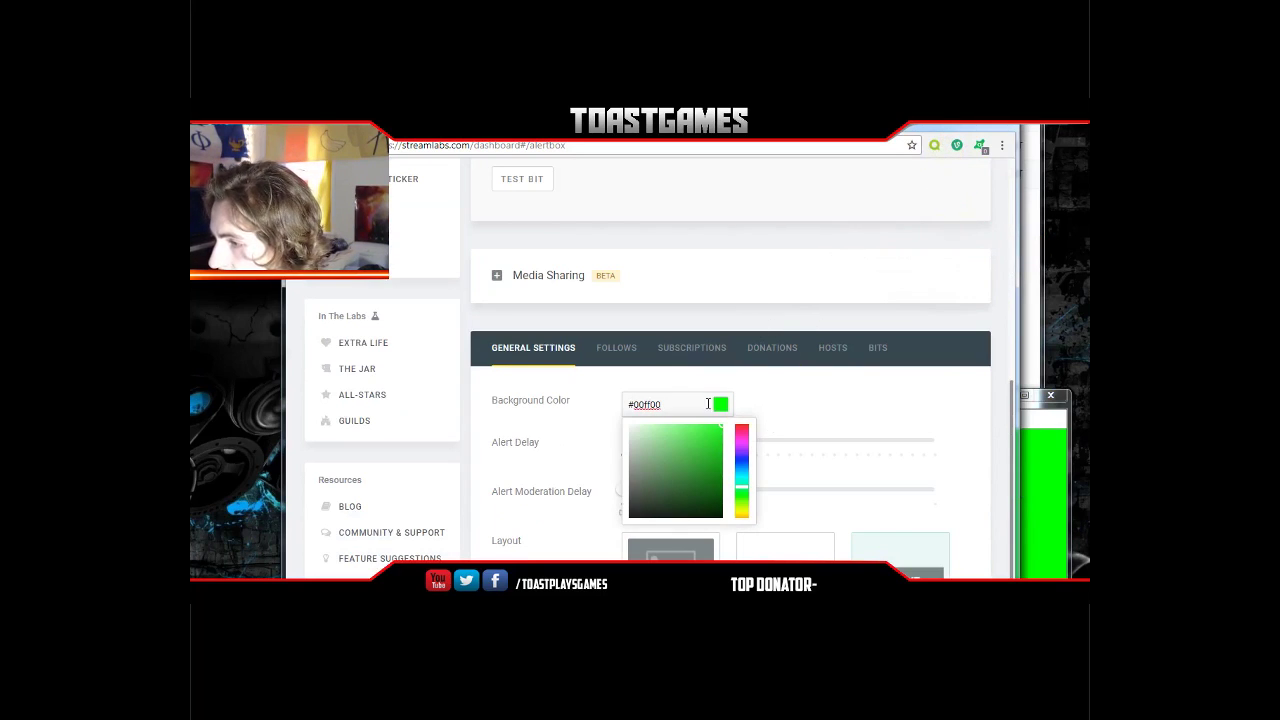
left_click(1055, 477)
- Expand the Media Sharing section and review its volume, minimum amount, price, duration and spam security options
left_click(857, 266)
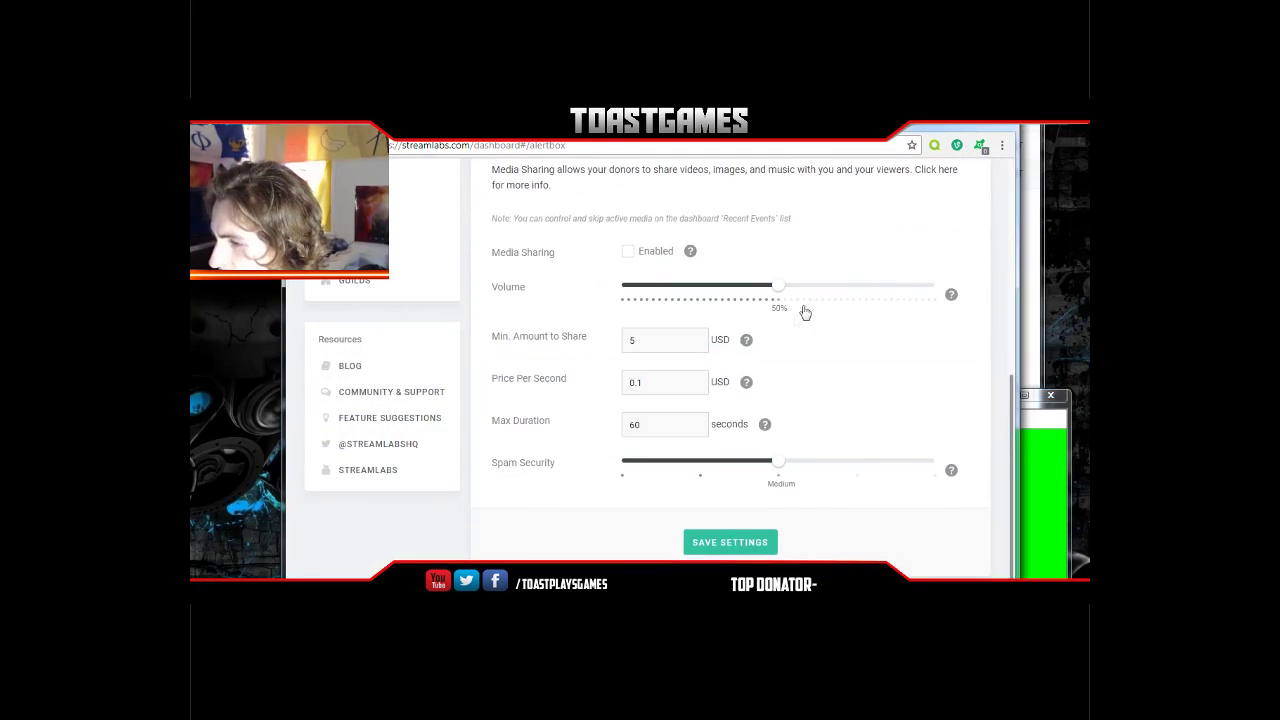
scroll(785, 426, "down", 3)
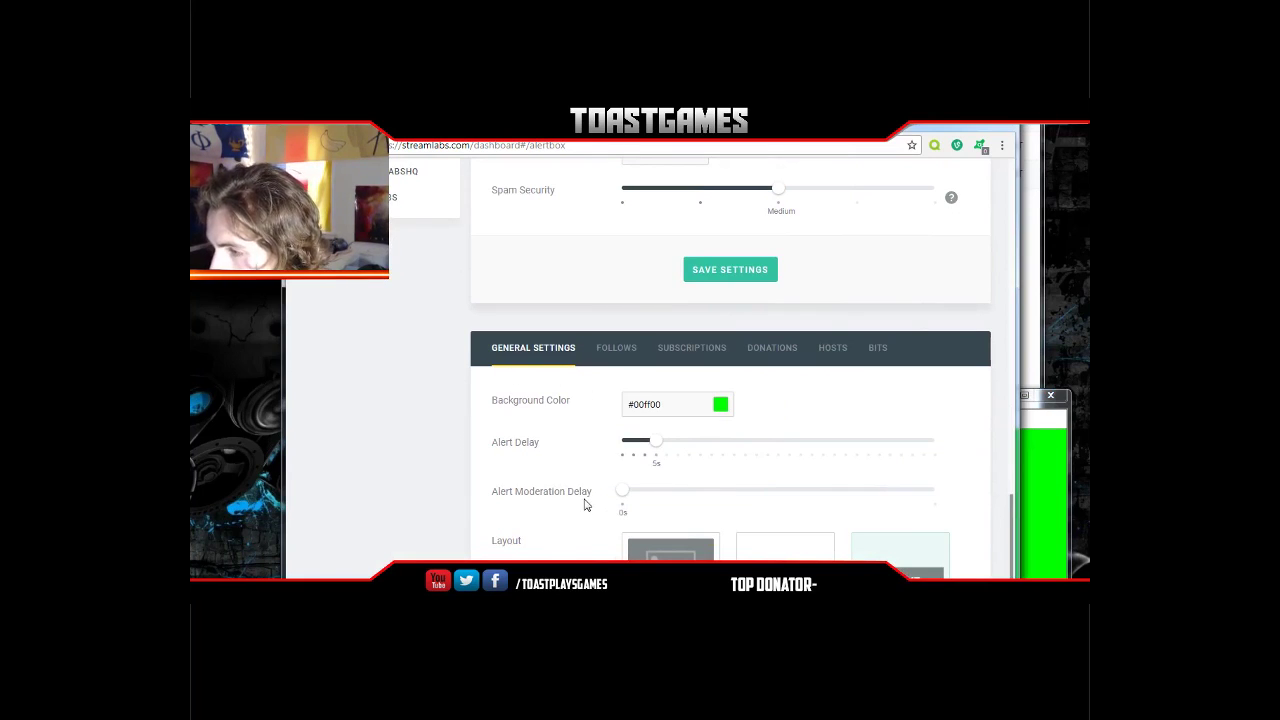
scroll(583, 502, "up", 2)
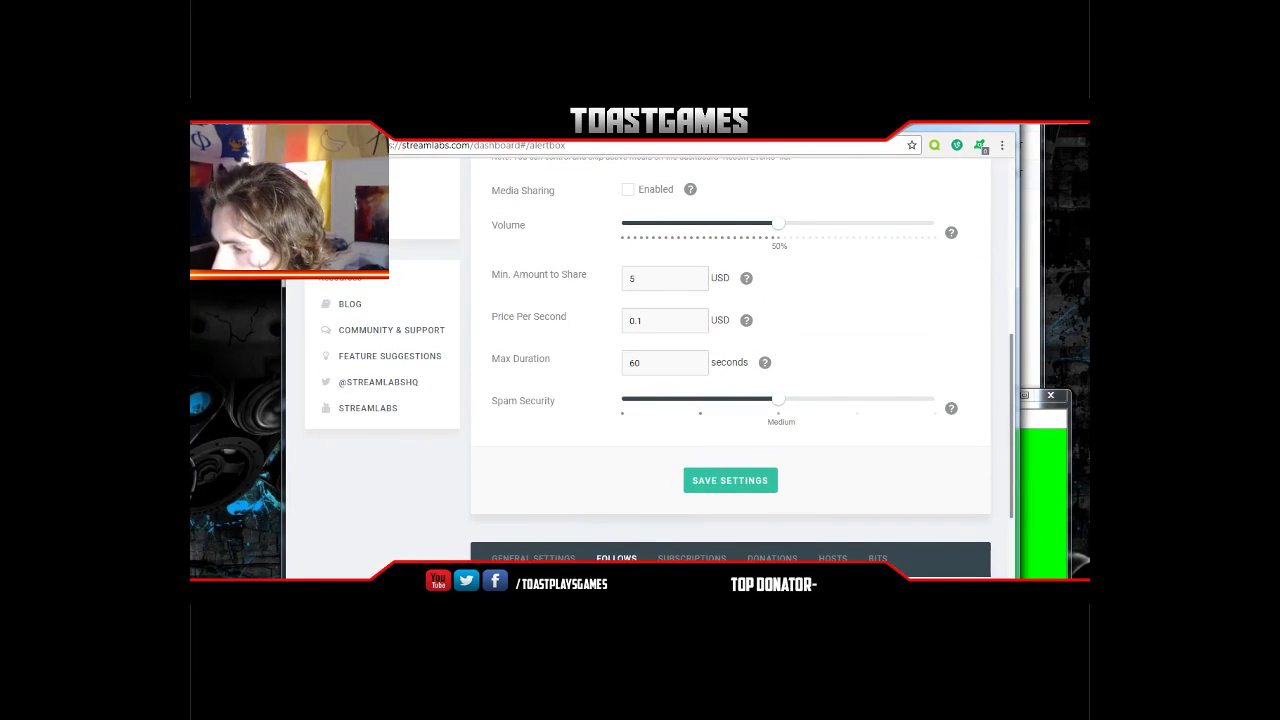
- Review the Follows alert's layout, animation, image, sound and duration settings, highlighting the name placeholder in its message template
scroll(622, 450, "down", 4)
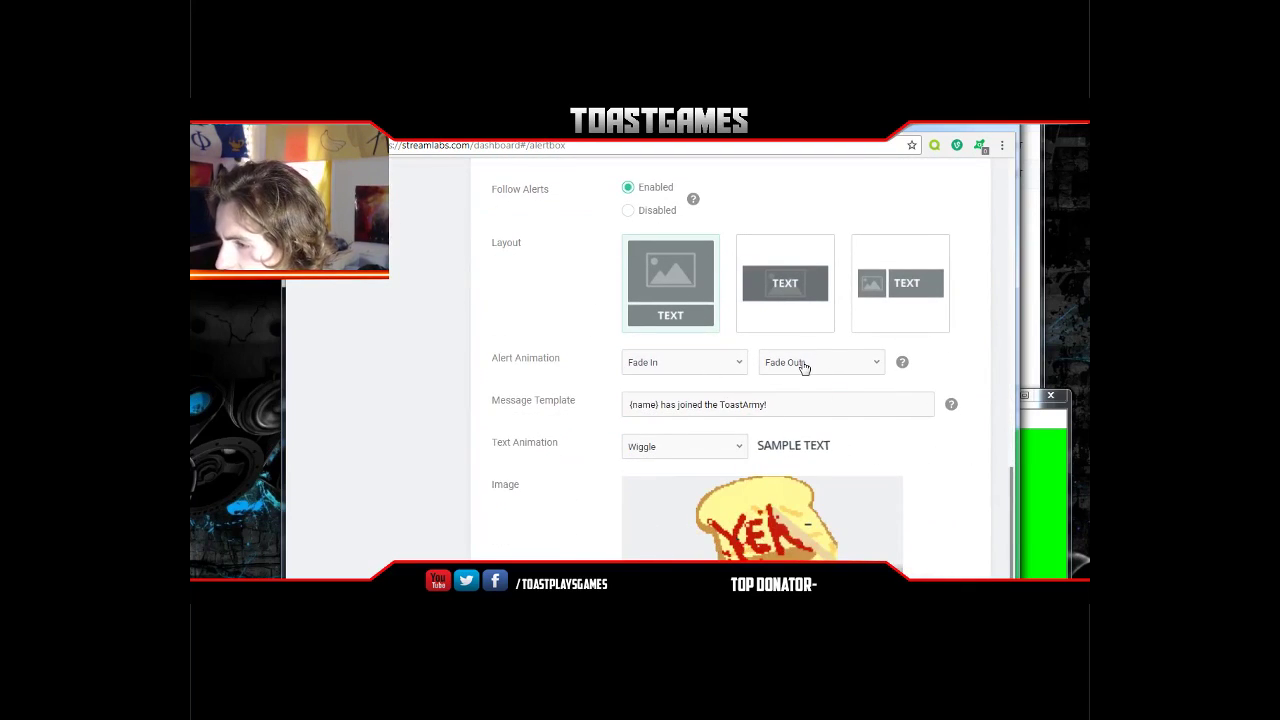
left_click_drag(630, 405, 657, 405)
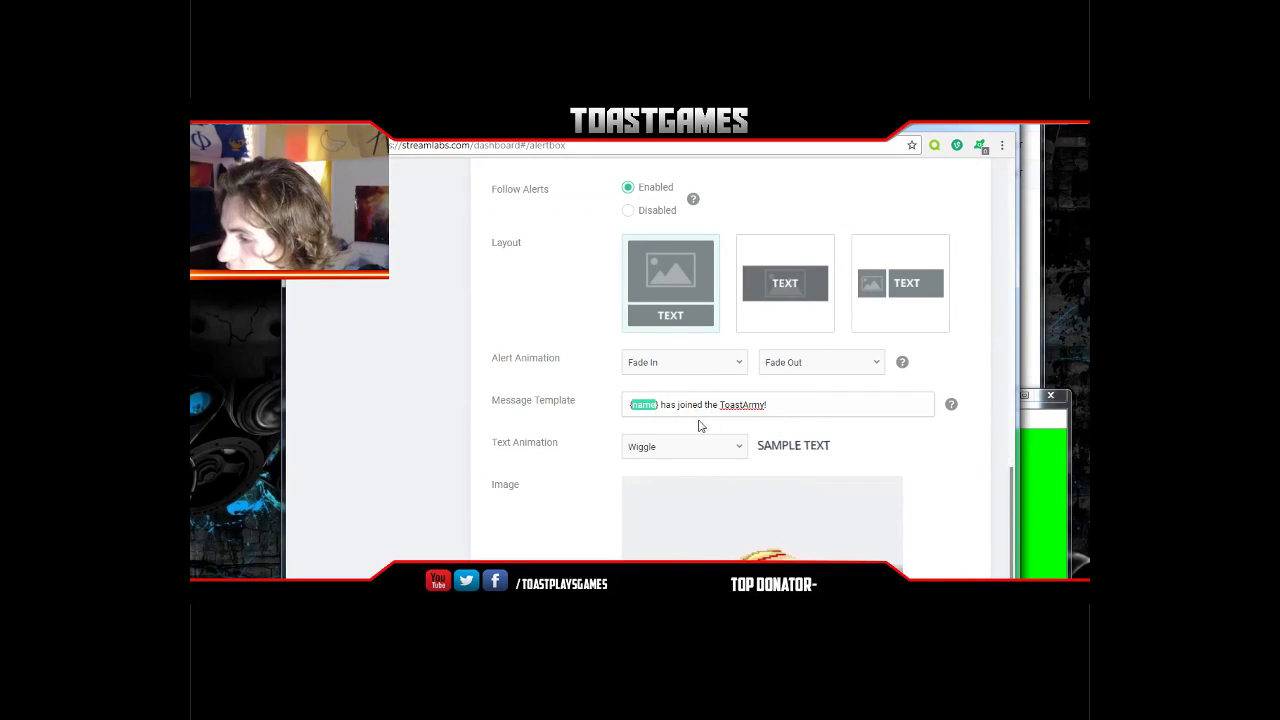
scroll(680, 395, "down", 3)
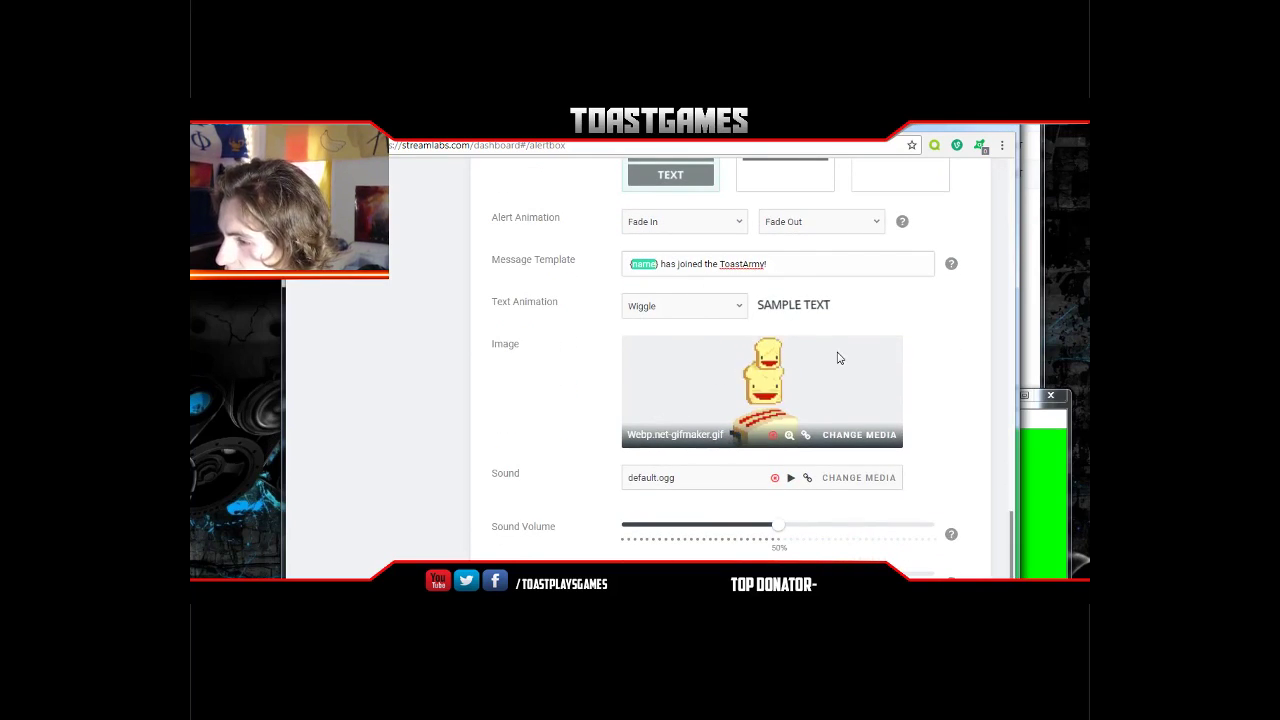
scroll(837, 357, "down", 1)
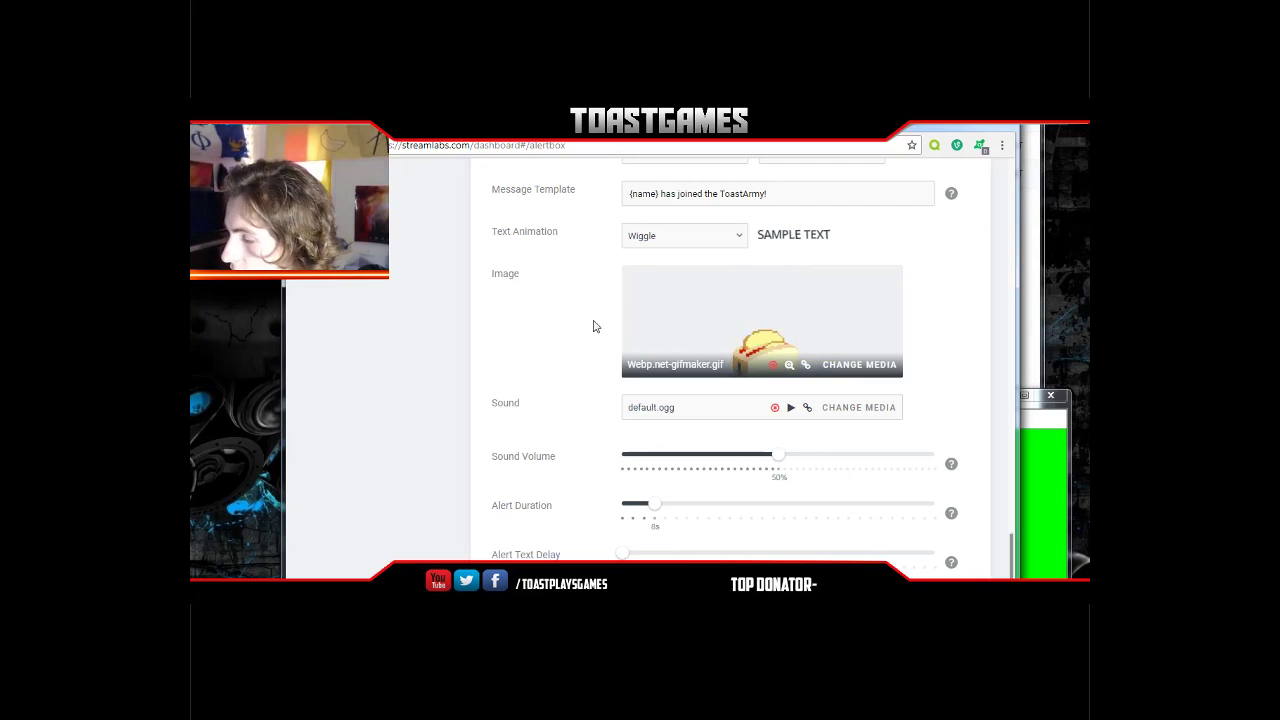
scroll(797, 331, "down", 2)
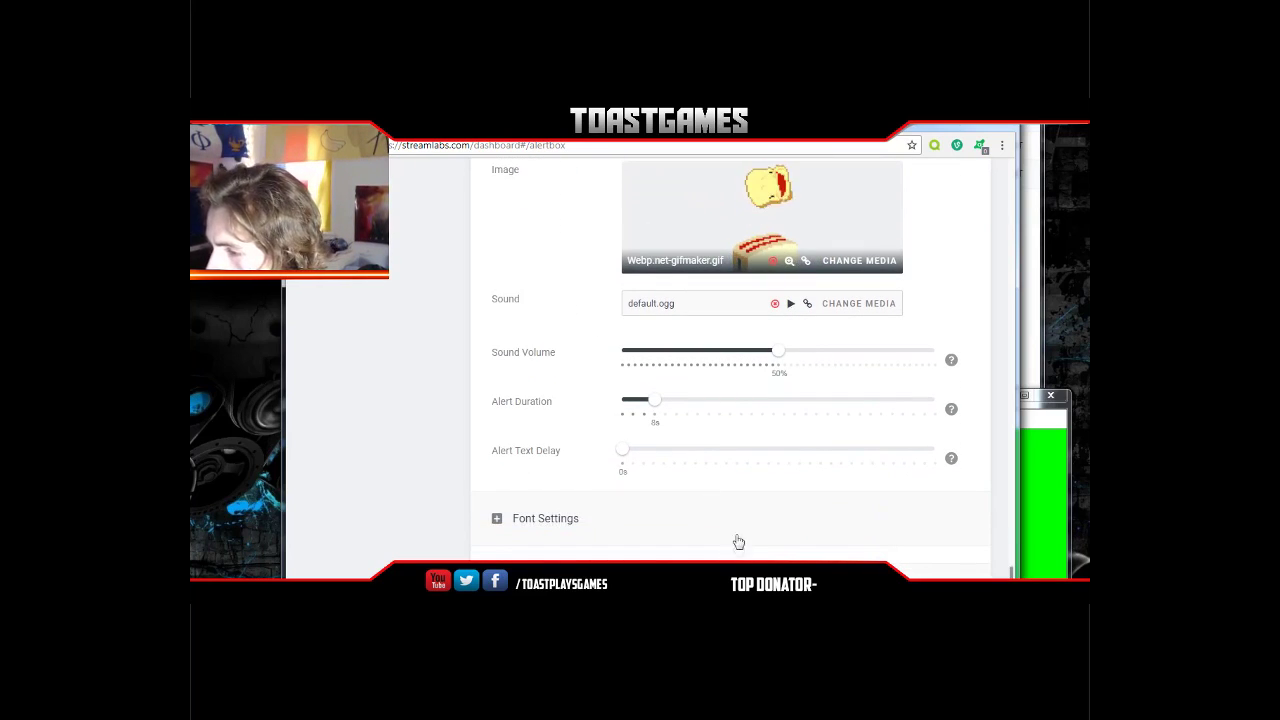
- Expand the follow alert's Font Settings and examine the font, size, weight and text highlight colours
left_click(571, 520)
scroll(578, 522, "down", 4)
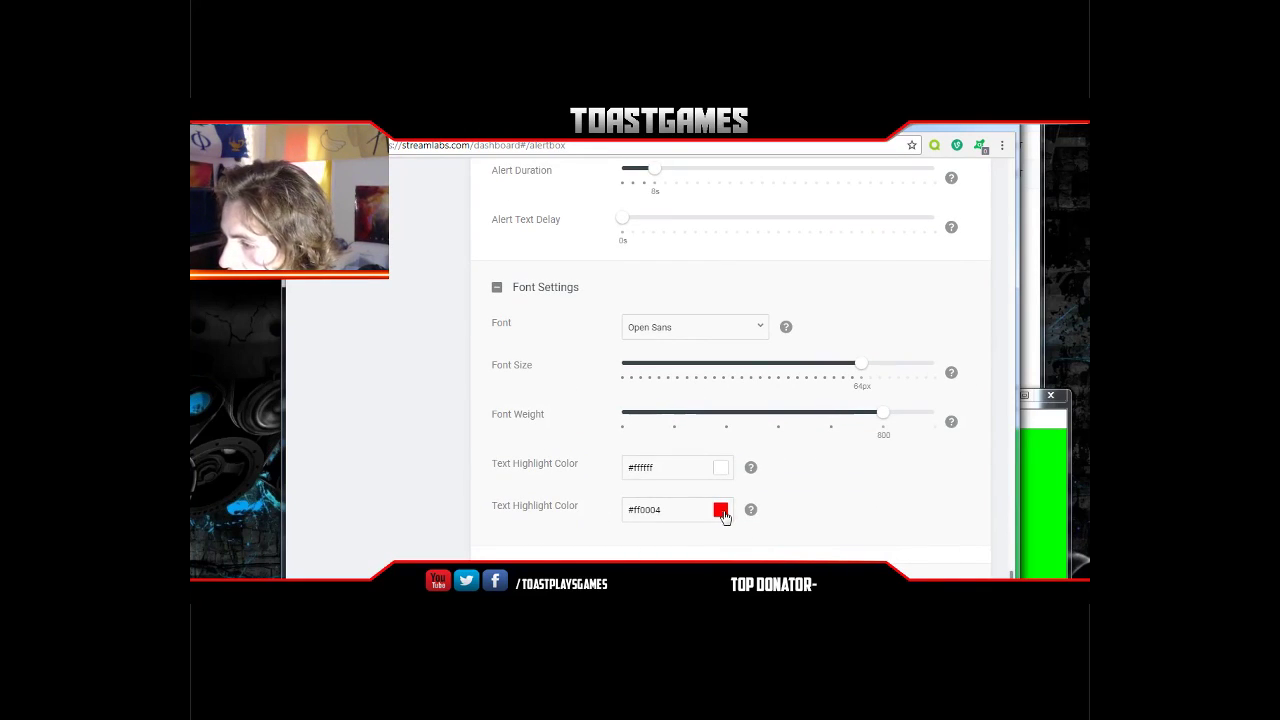
scroll(751, 371, "up", 6)
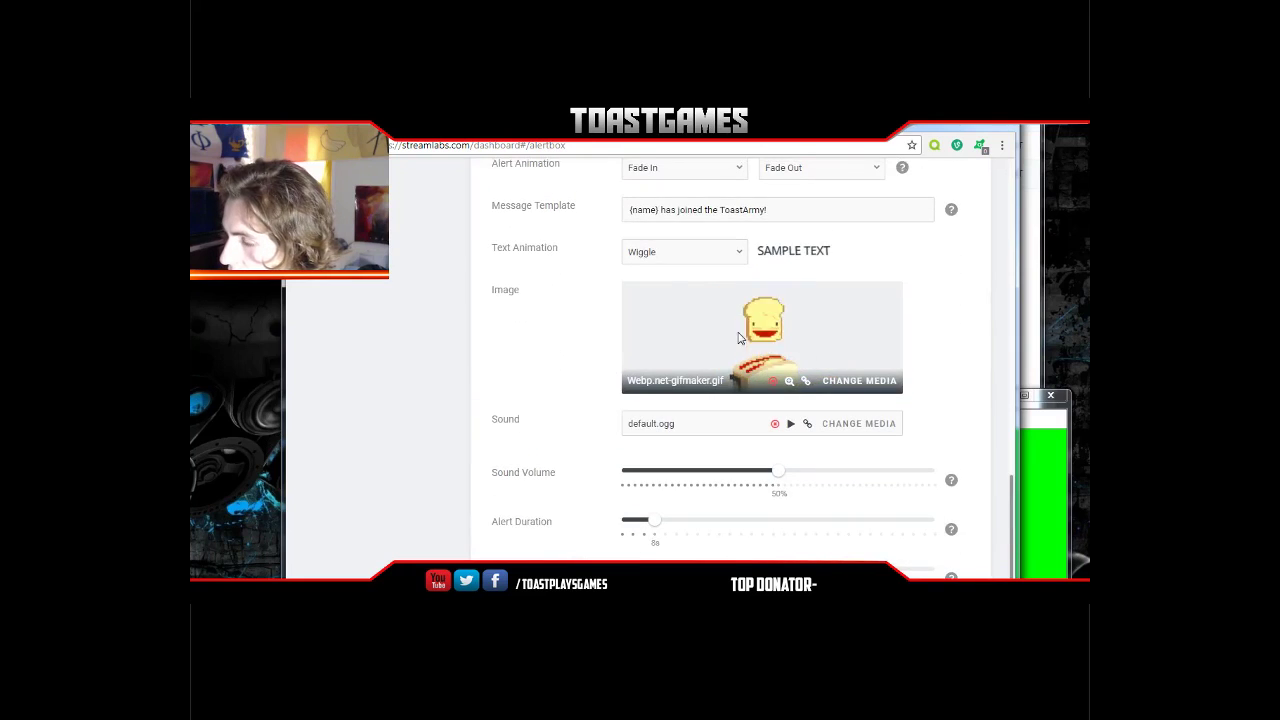
scroll(739, 339, "down", 7)
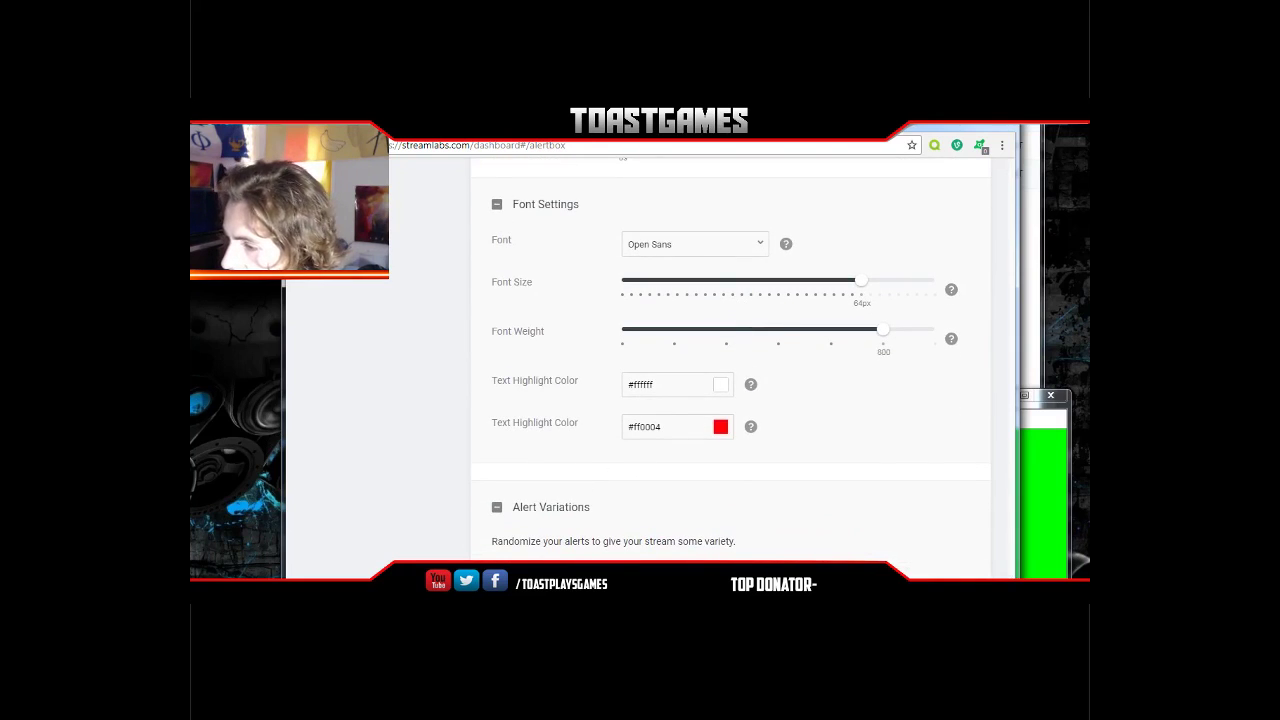
- Examine the condition choices and other settings of a follow alert variation, and dismiss the variation dialog
scroll(620, 380, "down", 3)
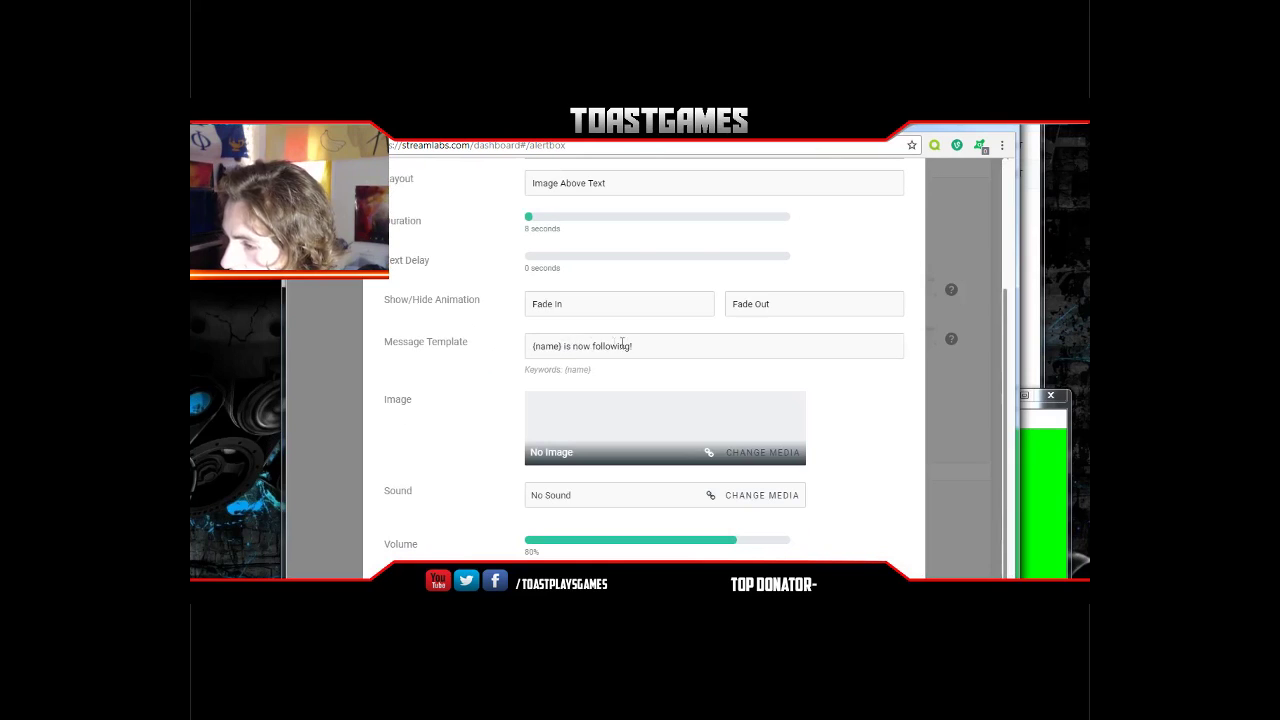
scroll(746, 474, "up", 2)
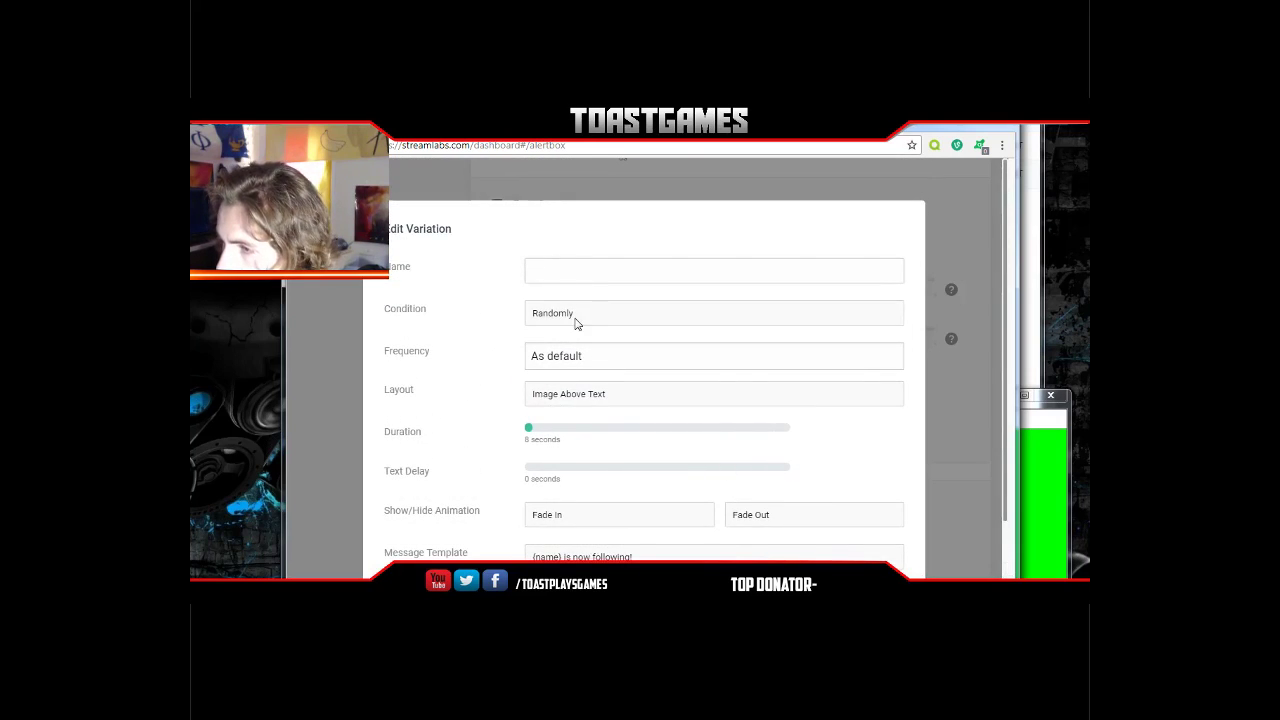
left_click(597, 314)
left_click(565, 337)
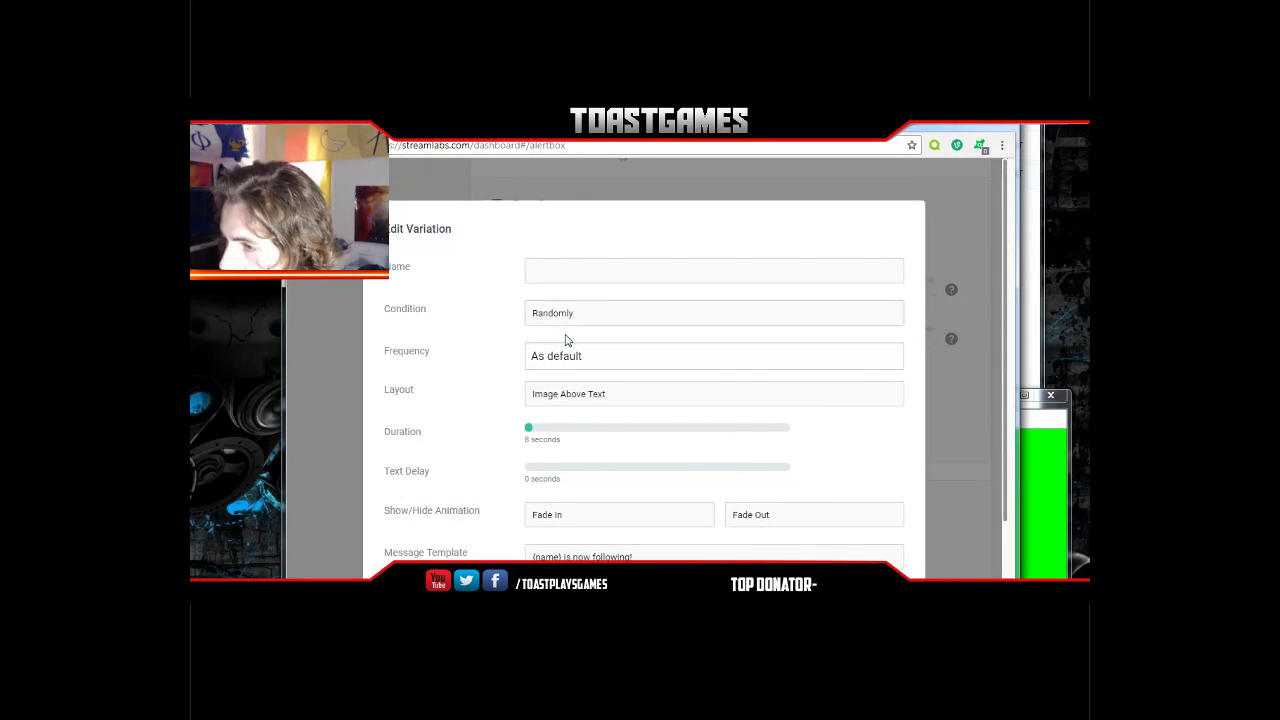
scroll(865, 400, "down", 5)
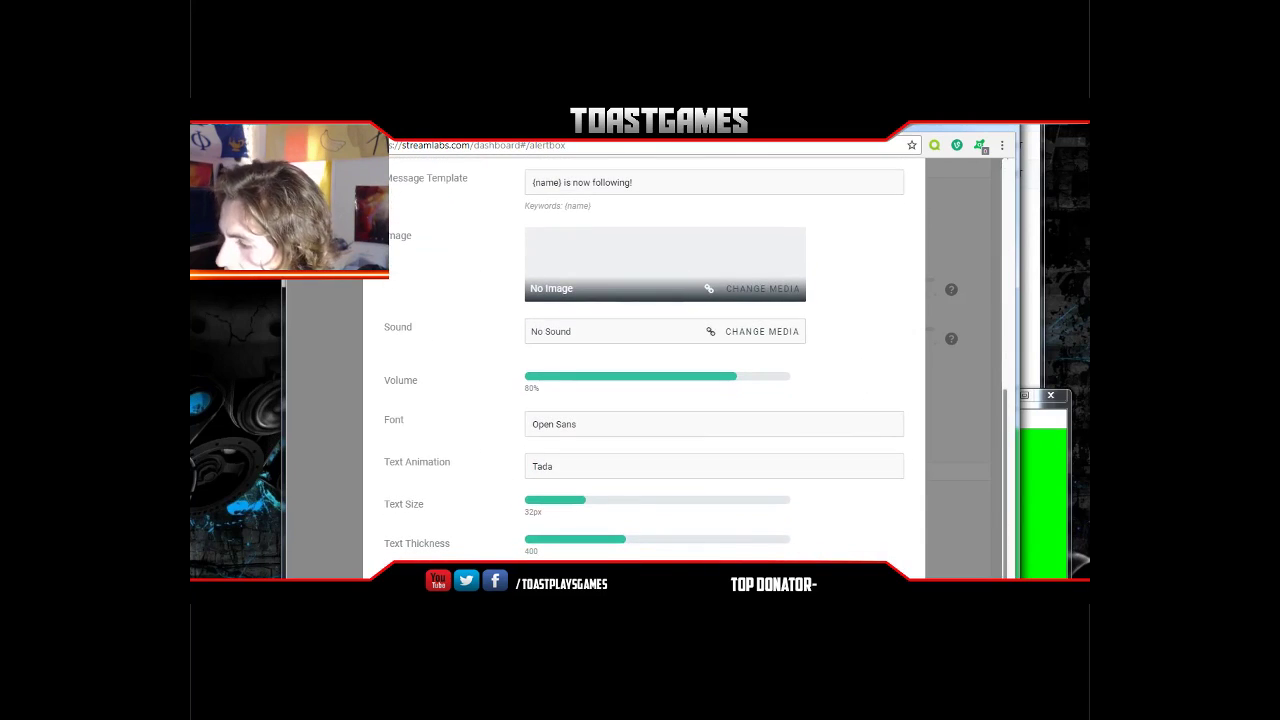
key("Escape")
- Open the Subscriptions alert settings and review the message template, image, sound and resub message sections
scroll(727, 481, "up", 15)
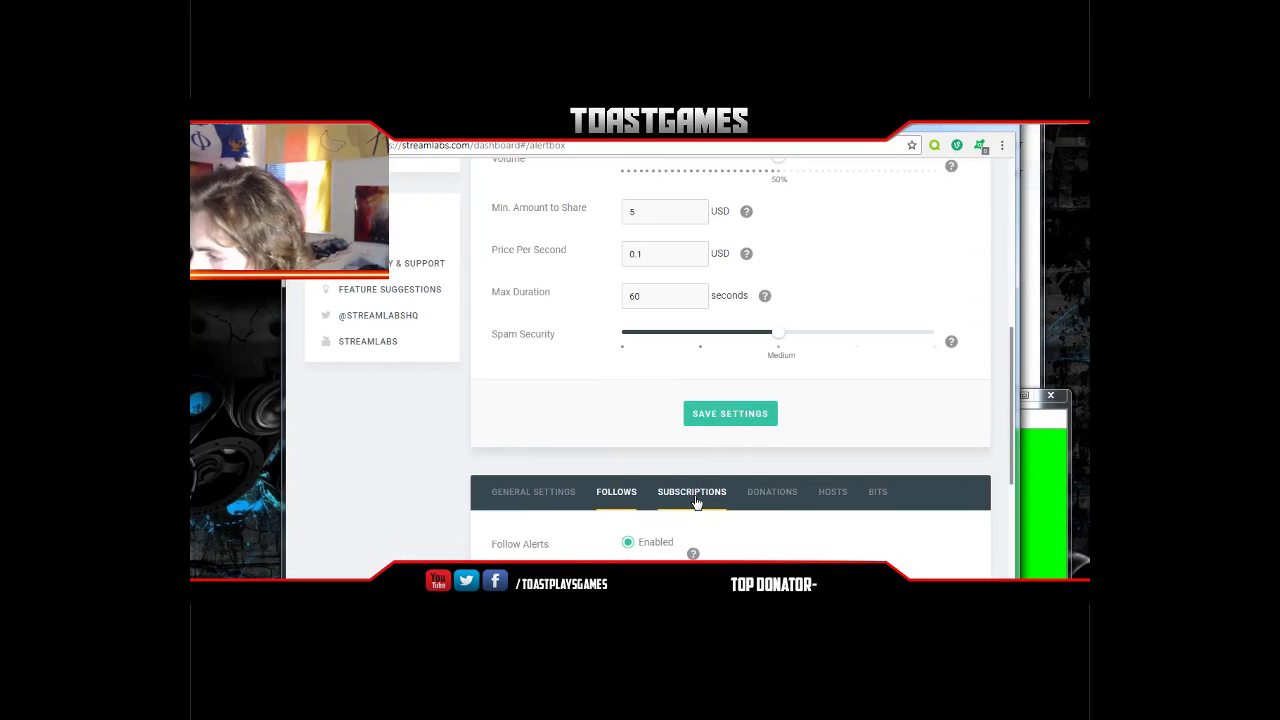
scroll(700, 500, "down", 4)
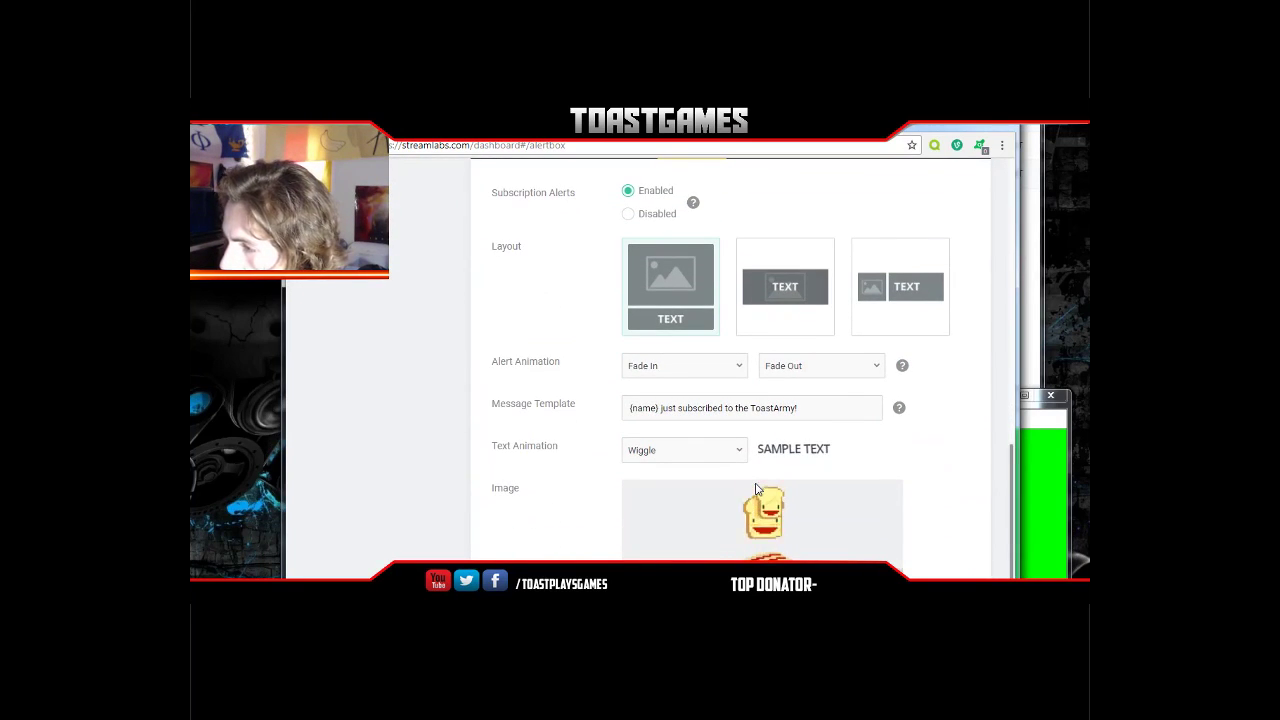
scroll(756, 489, "up", 2)
scroll(737, 484, "down", 7)
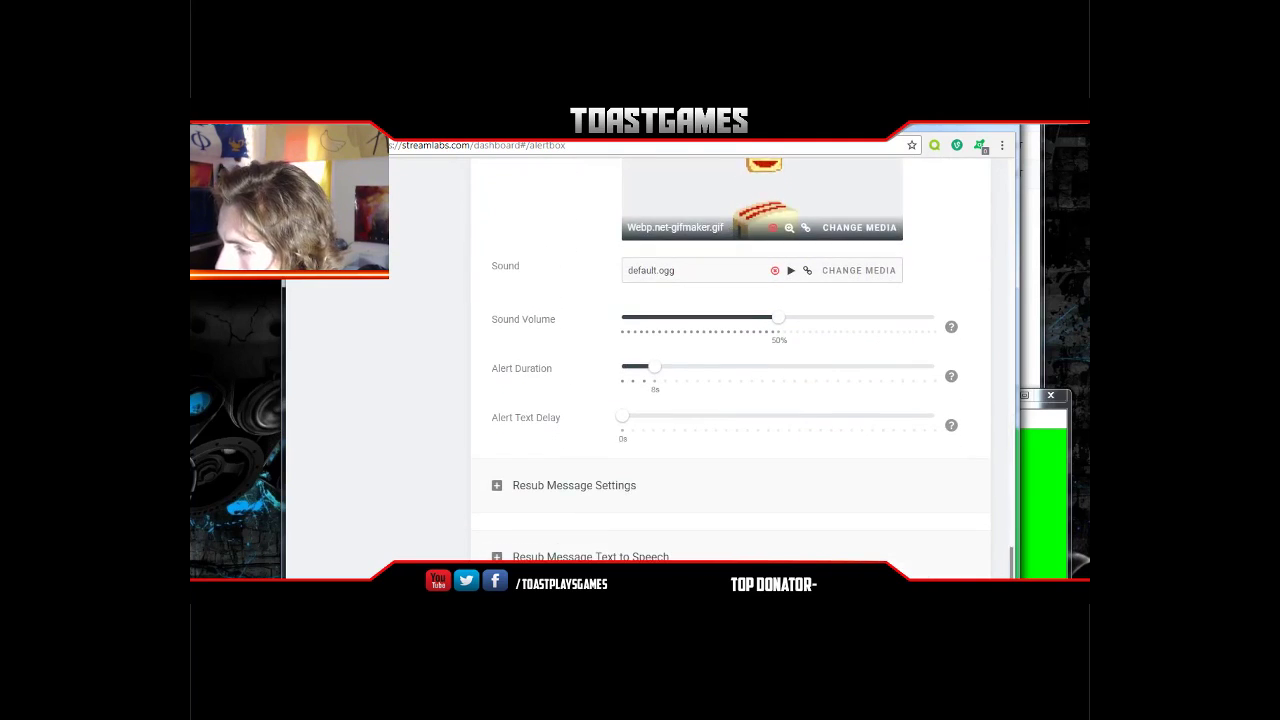
- Examine a subscription alert variation's condition options, such as months subscribed and subscription tier, and close the variation dialog
scroll(730, 370, "down", 1)
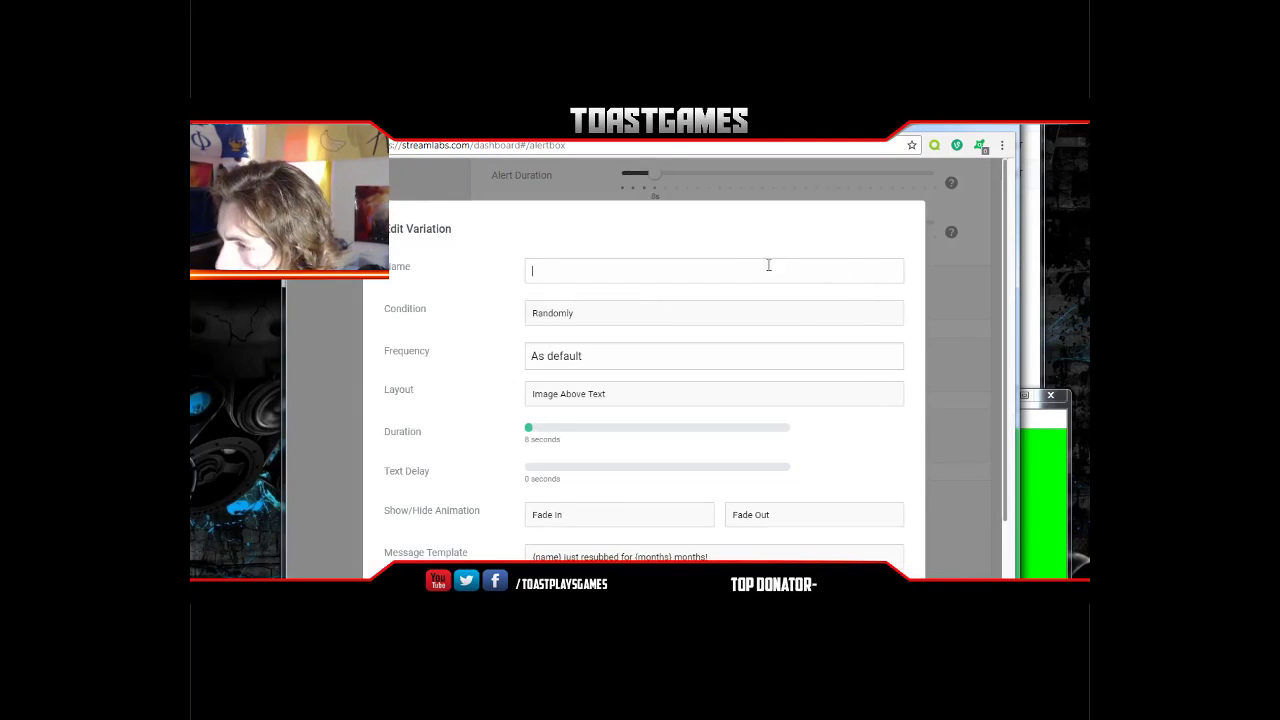
left_click(655, 318)
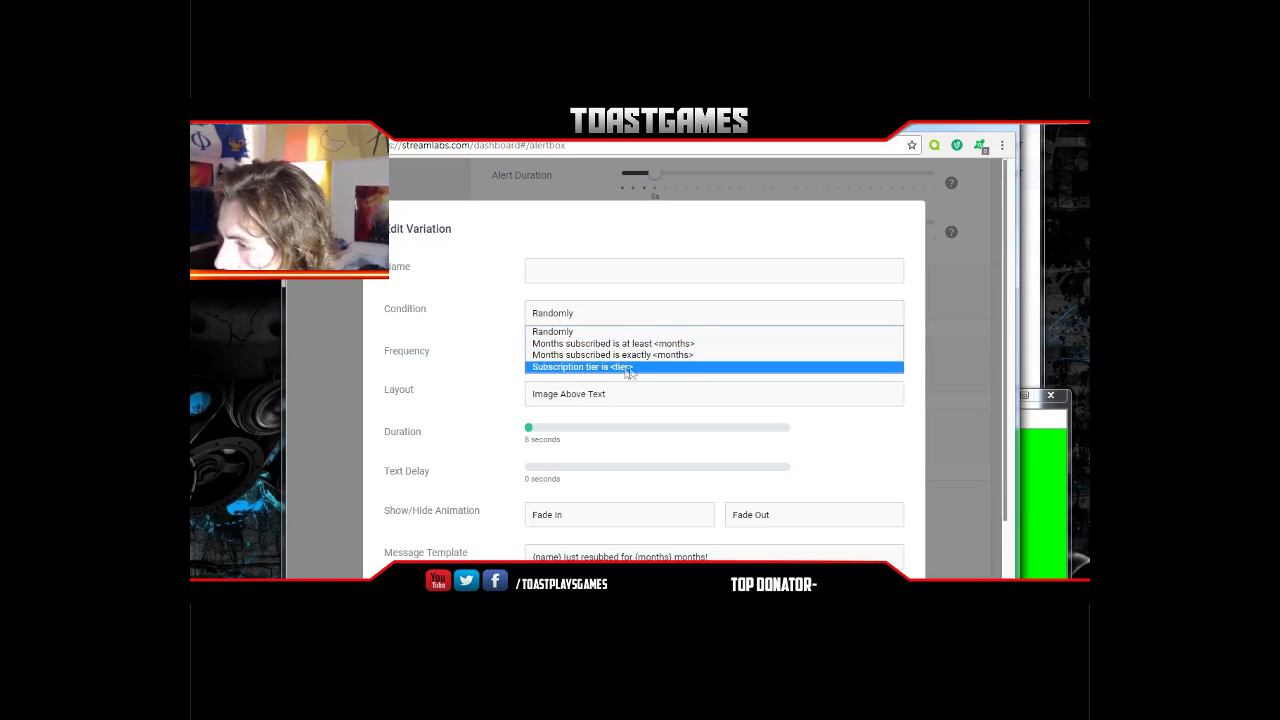
left_click(947, 236)
scroll(791, 514, "down", 4)
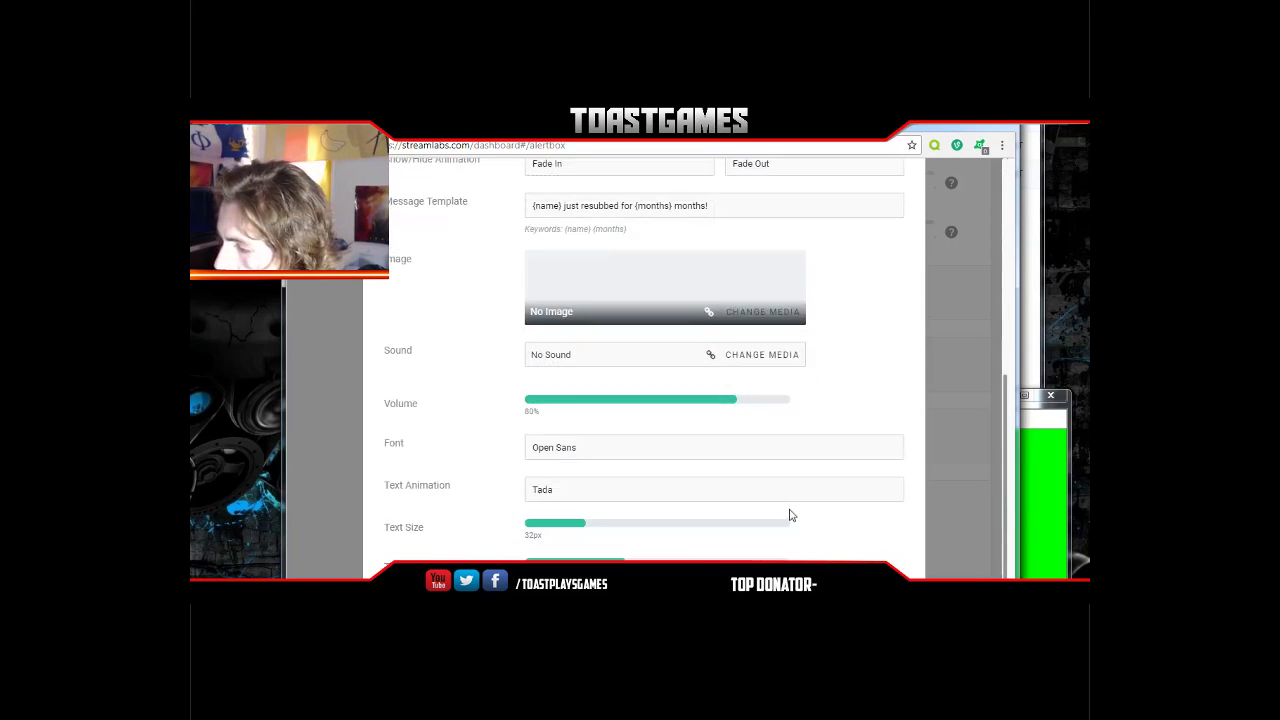
left_click(791, 570)
scroll(741, 491, "up", 2)
scroll(741, 492, "up", 5)
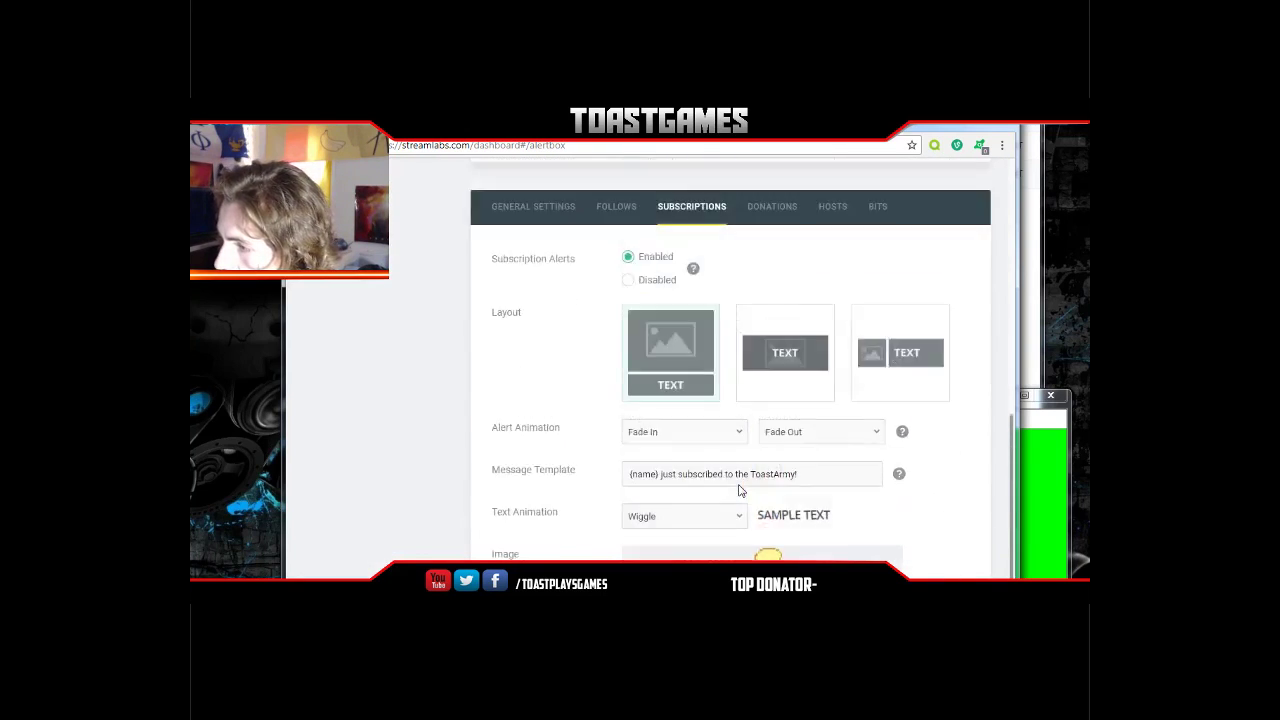
- Open the Donations alert settings and review the minimum amount, message template, image and sound options
left_click(781, 300)
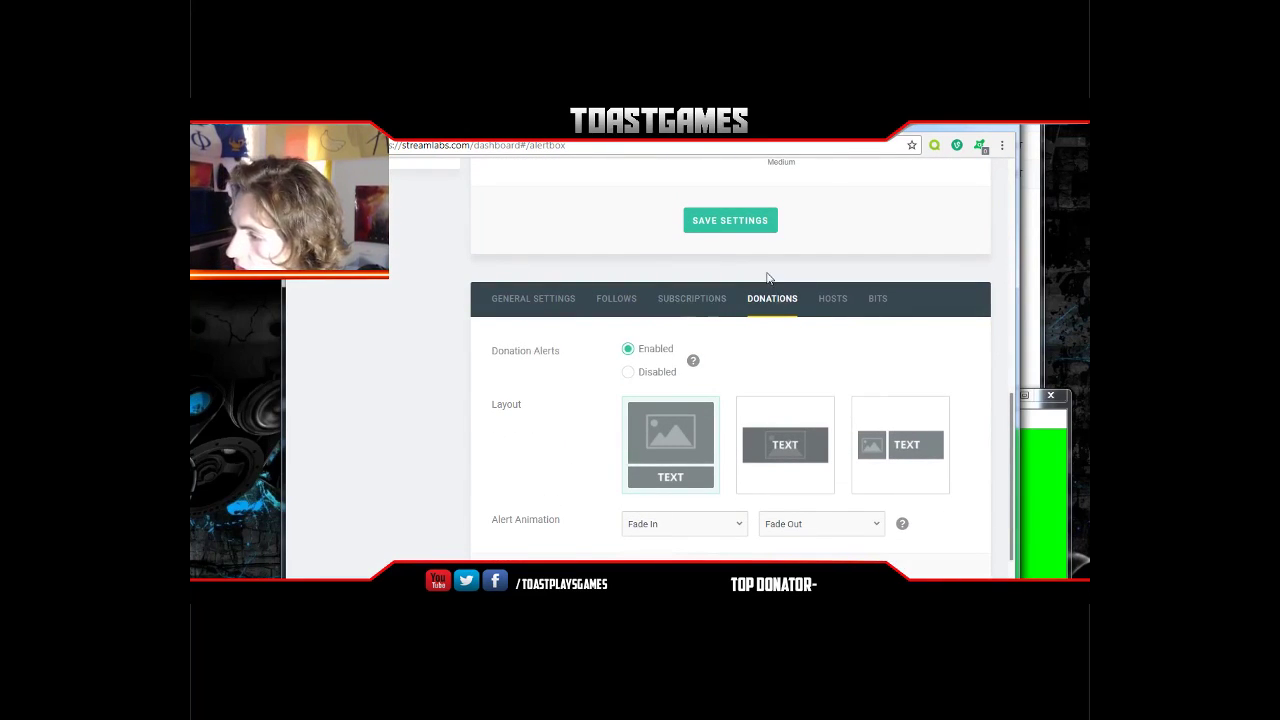
scroll(758, 326, "down", 2)
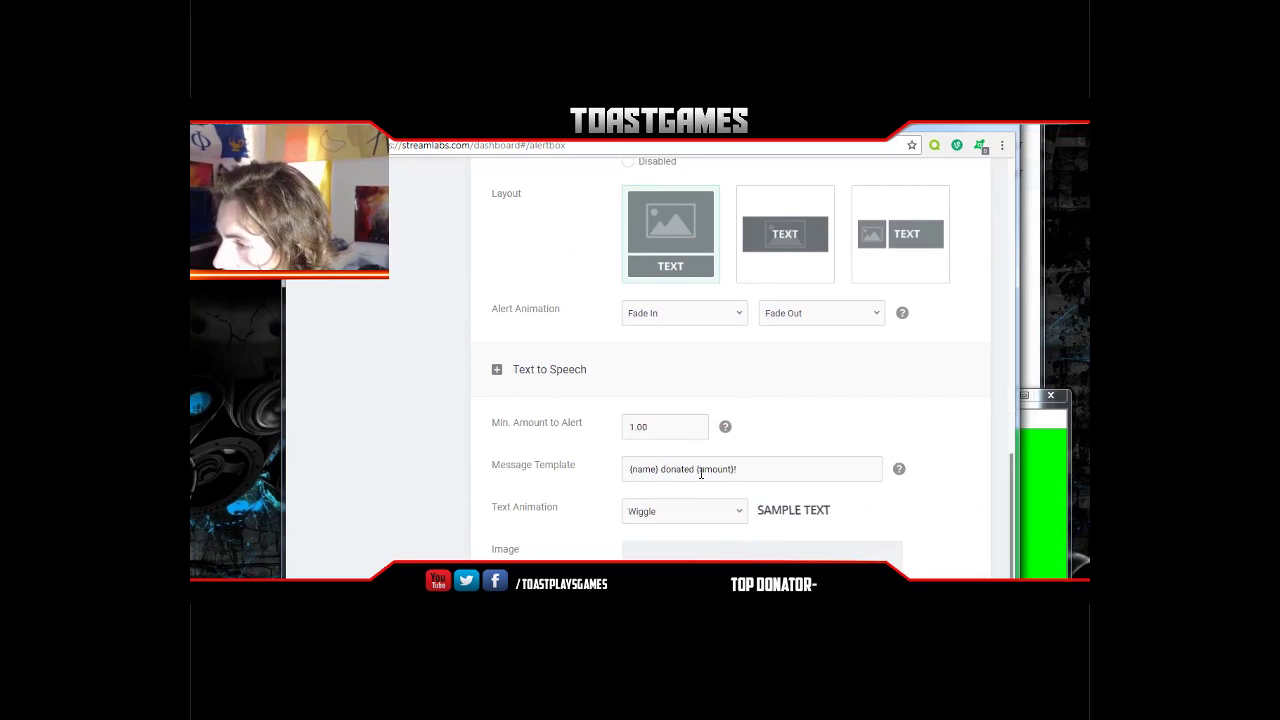
scroll(763, 472, "down", 2)
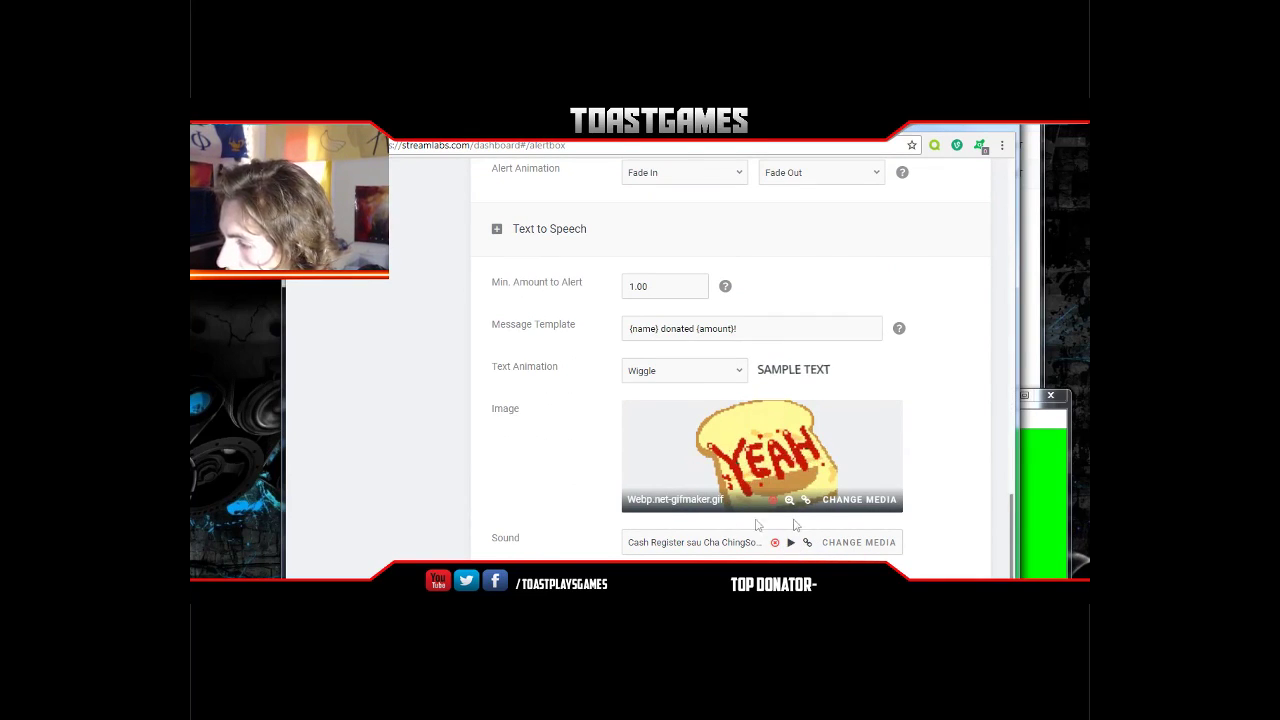
scroll(795, 525, "down", 5)
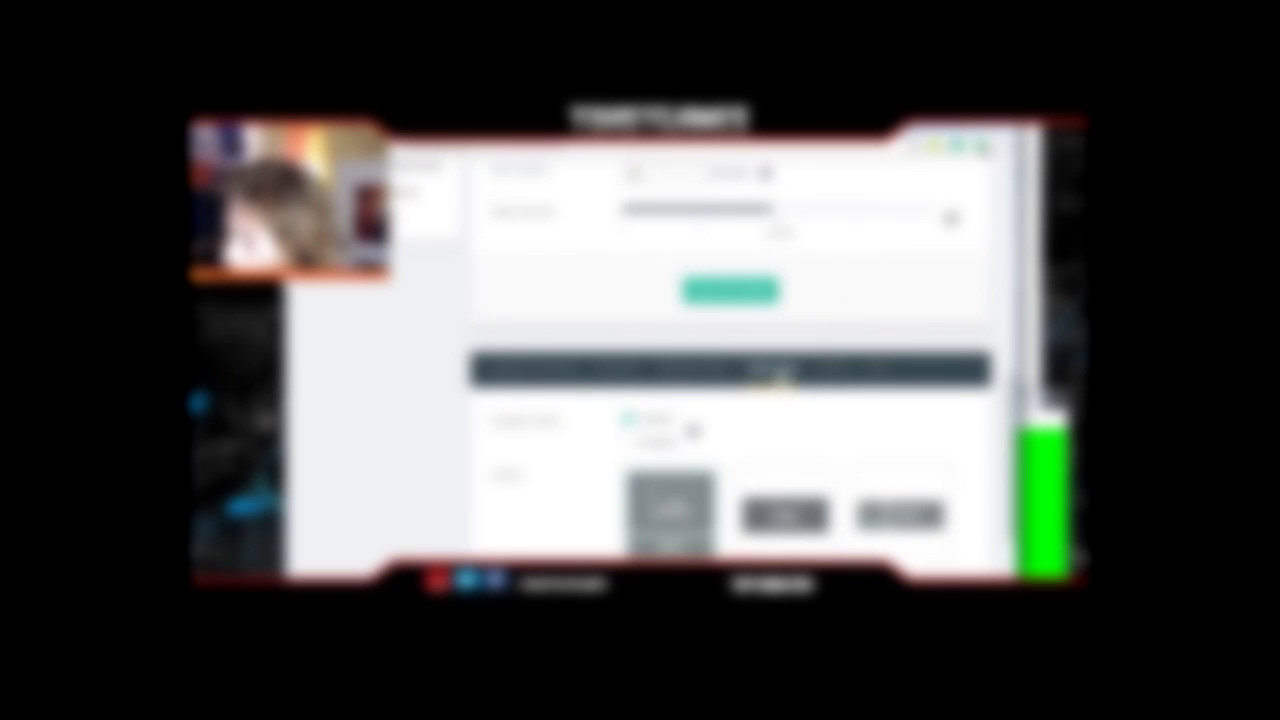
- Trigger a test donation alert and watch it in the Alert Box Widget window
scroll(776, 376, "up", 8)
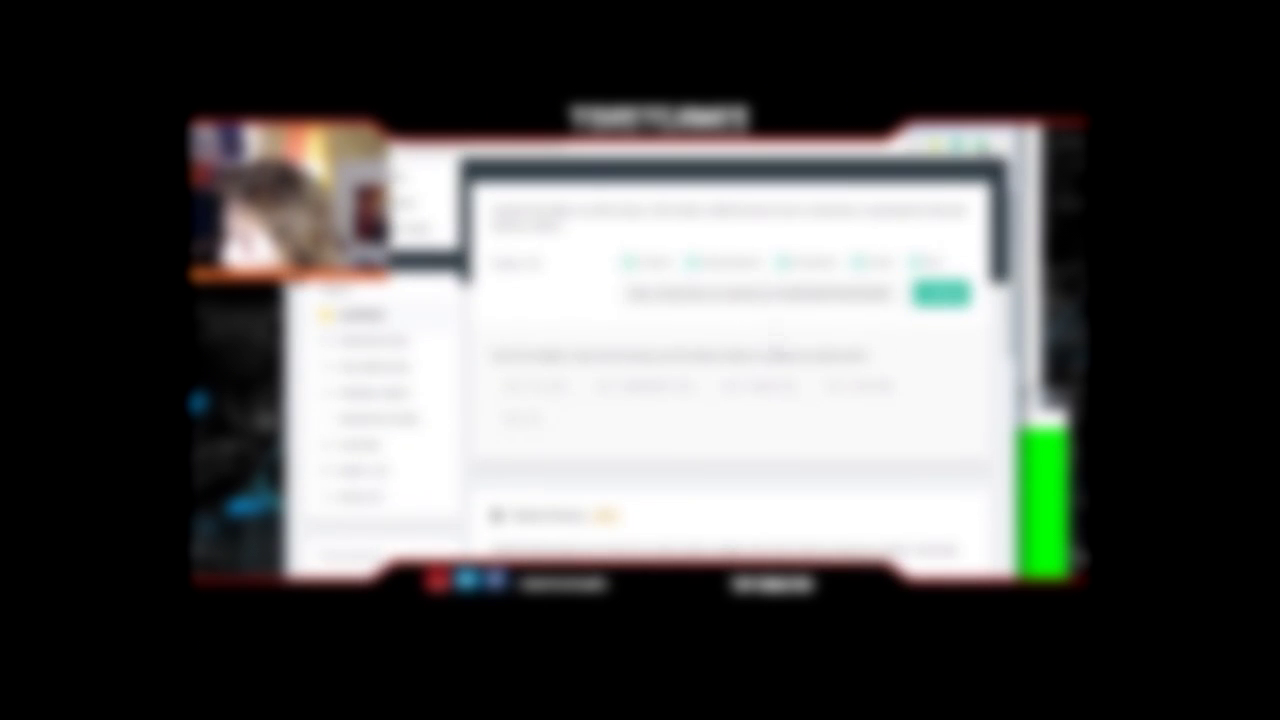
left_click(768, 389)
left_click(1049, 492)
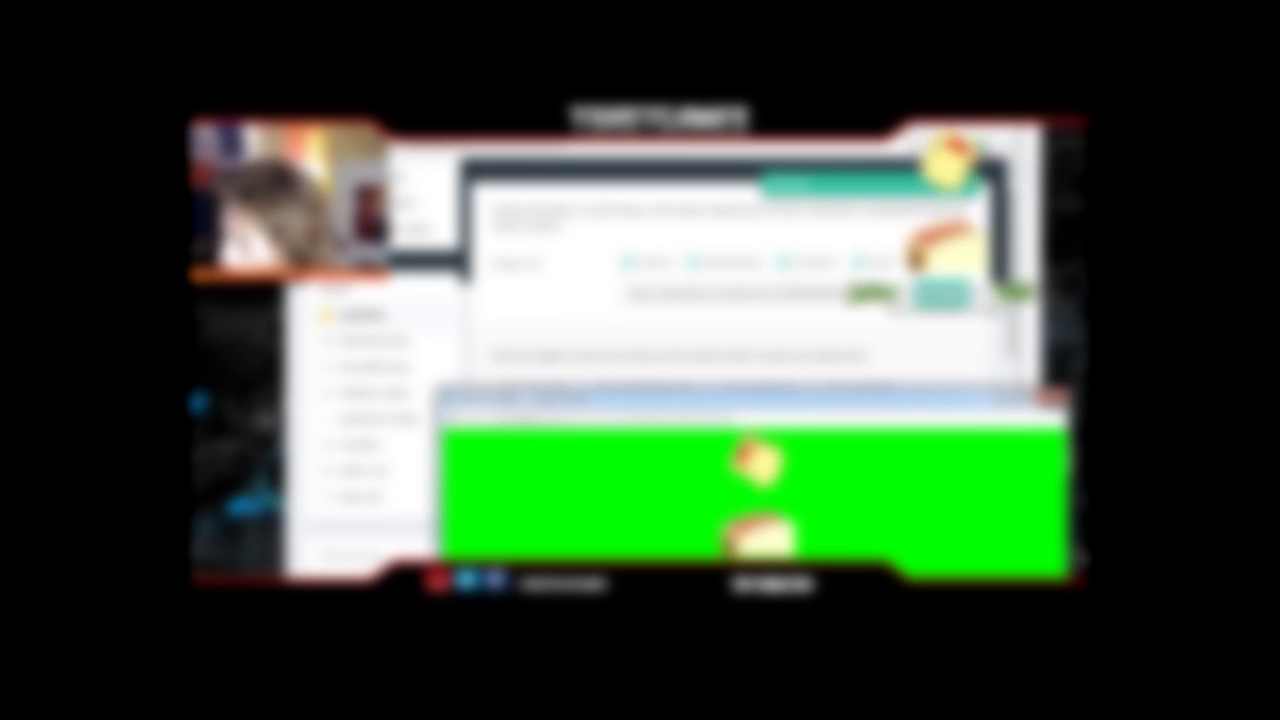
left_click(983, 362)
- Test the Small Donor variation among the donation alert variations and watch it in the Alert Box Widget window
scroll(983, 362, "down", 5)
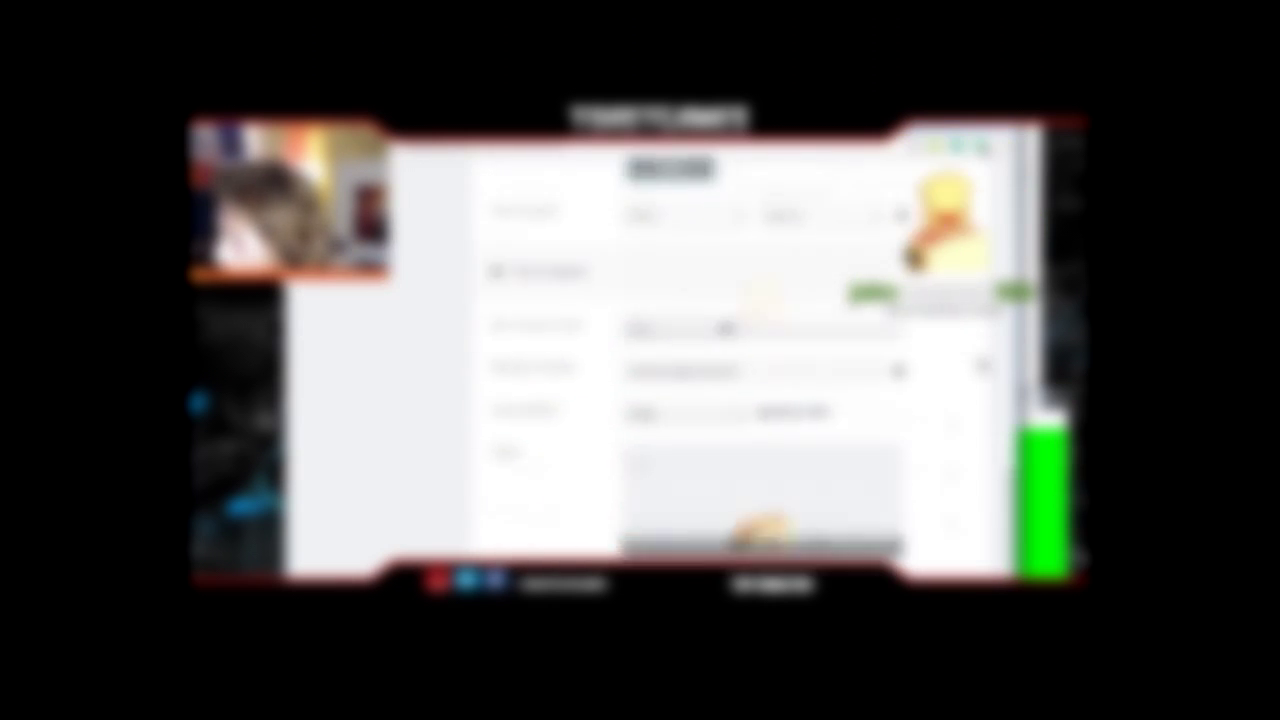
scroll(732, 526, "down", 5)
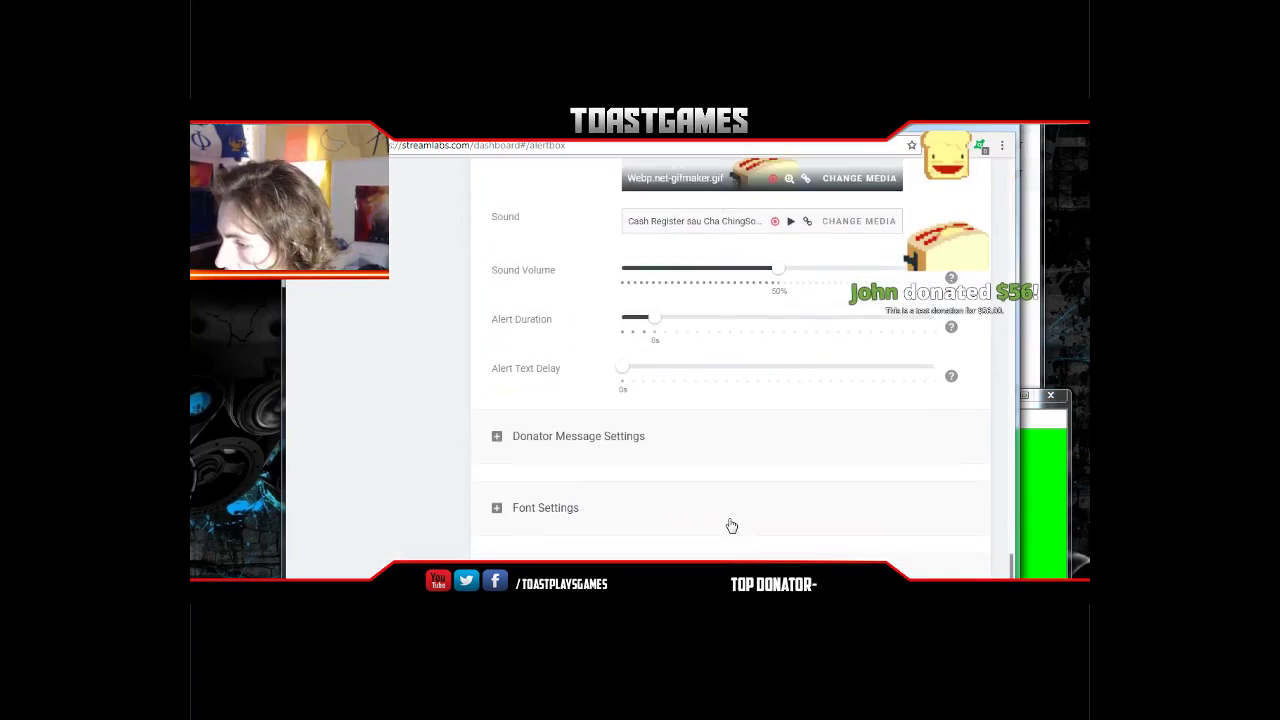
scroll(732, 526, "down", 2)
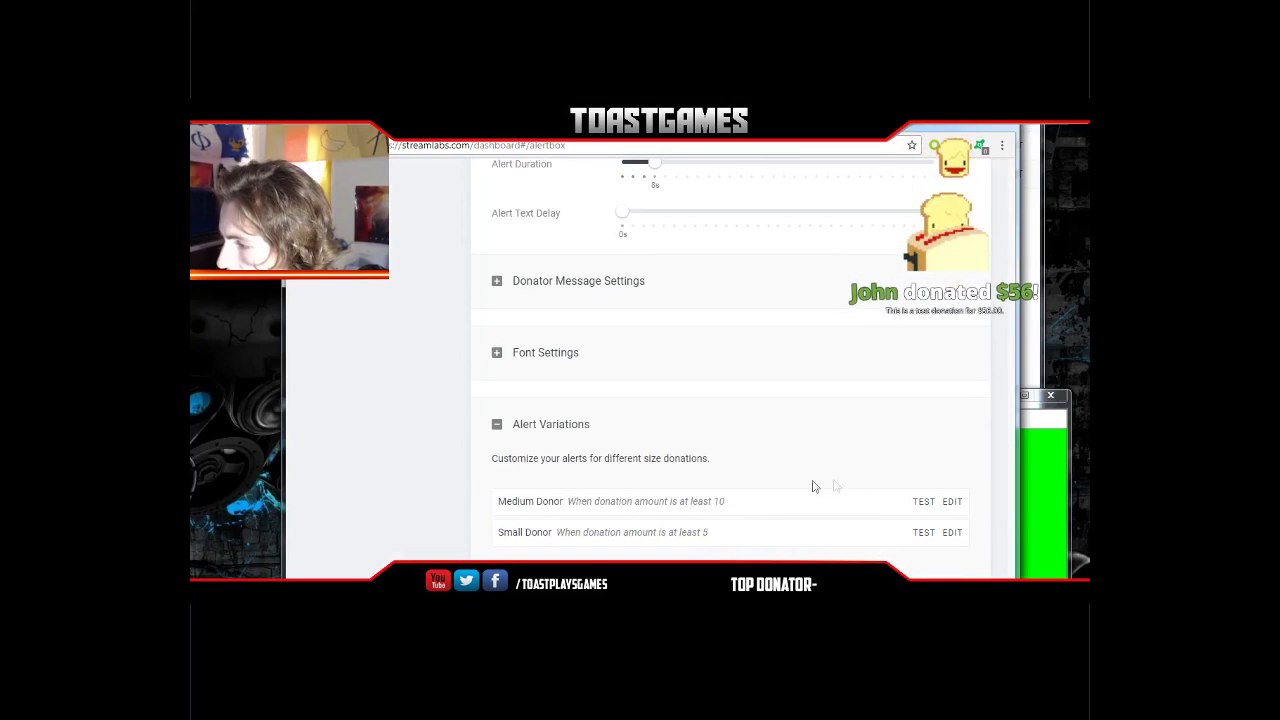
left_click(922, 533)
left_click(1053, 517)
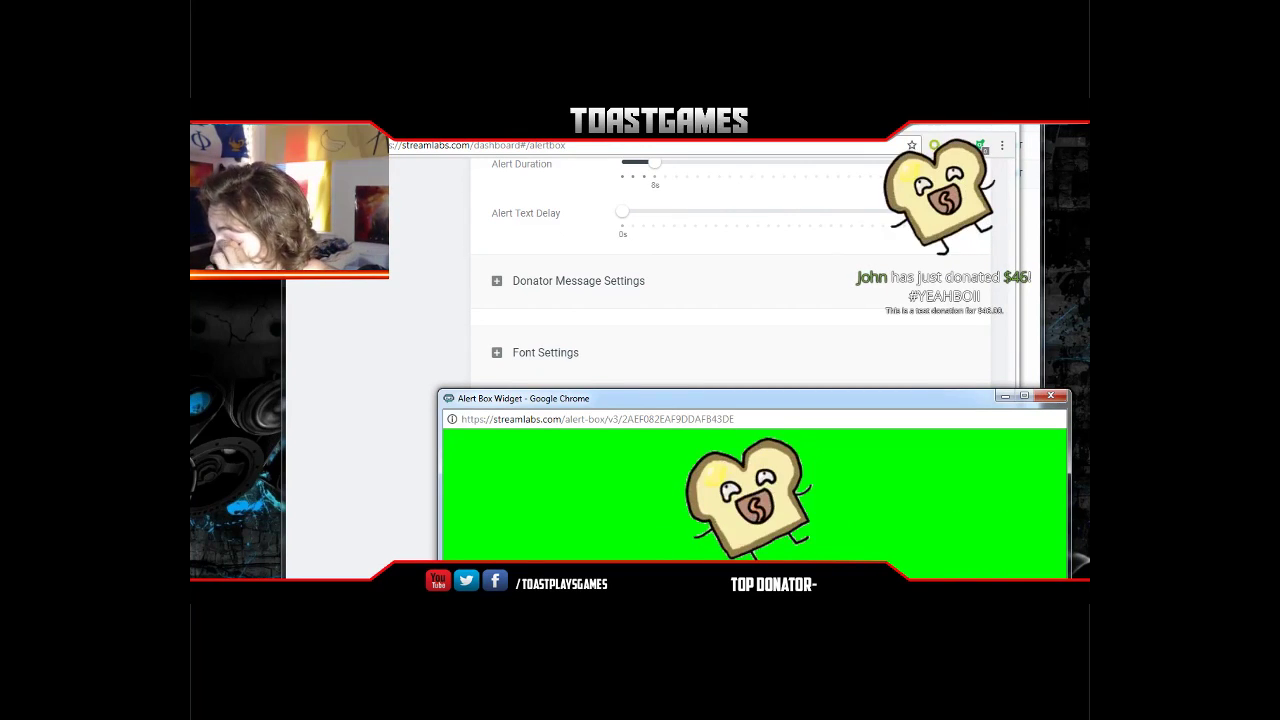
left_click(426, 537)
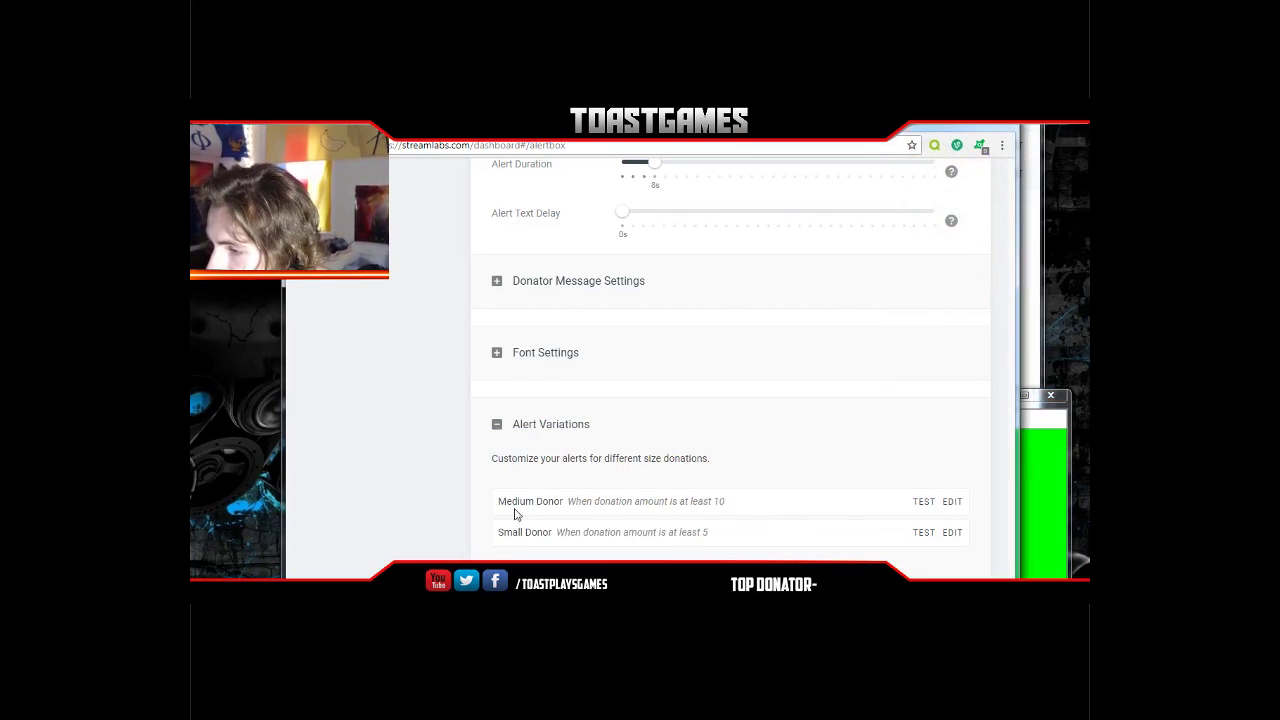
- Test the Medium Donor alert variation, view it in the widget window and check OBS before returning to the Streamlabs dashboard
left_click(924, 505)
left_click(1040, 505)
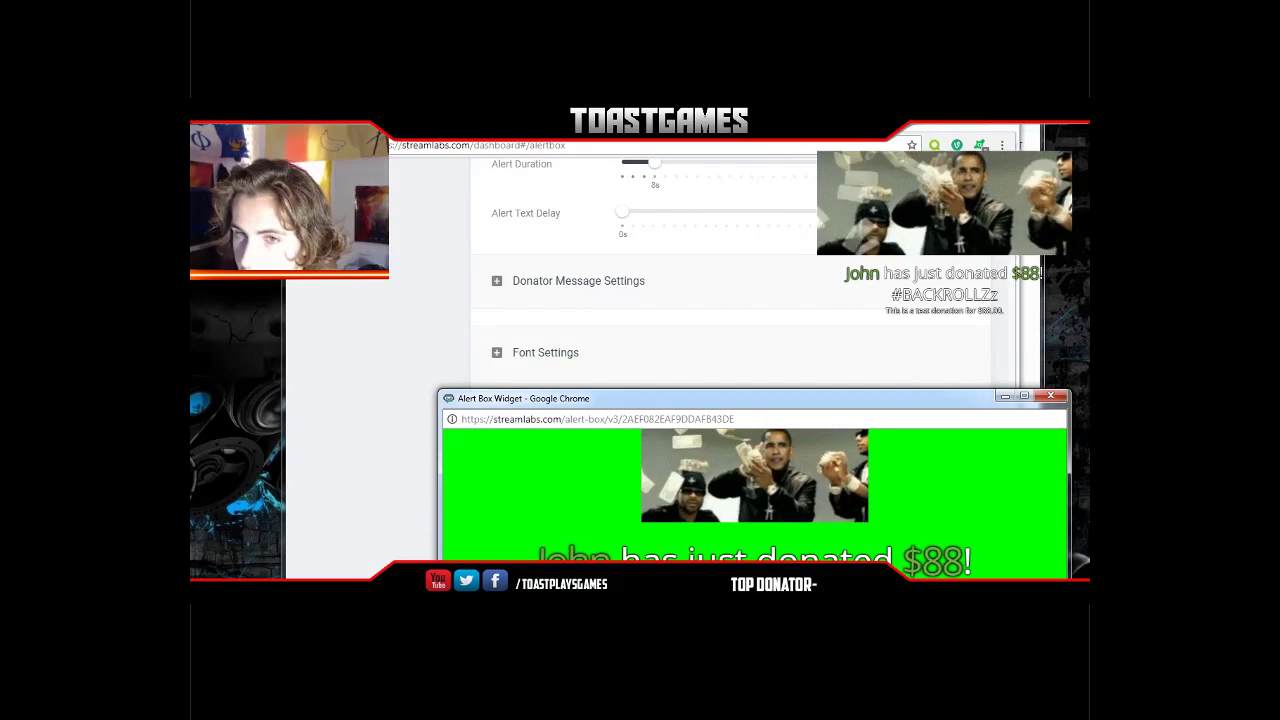
key("alt+Tab")
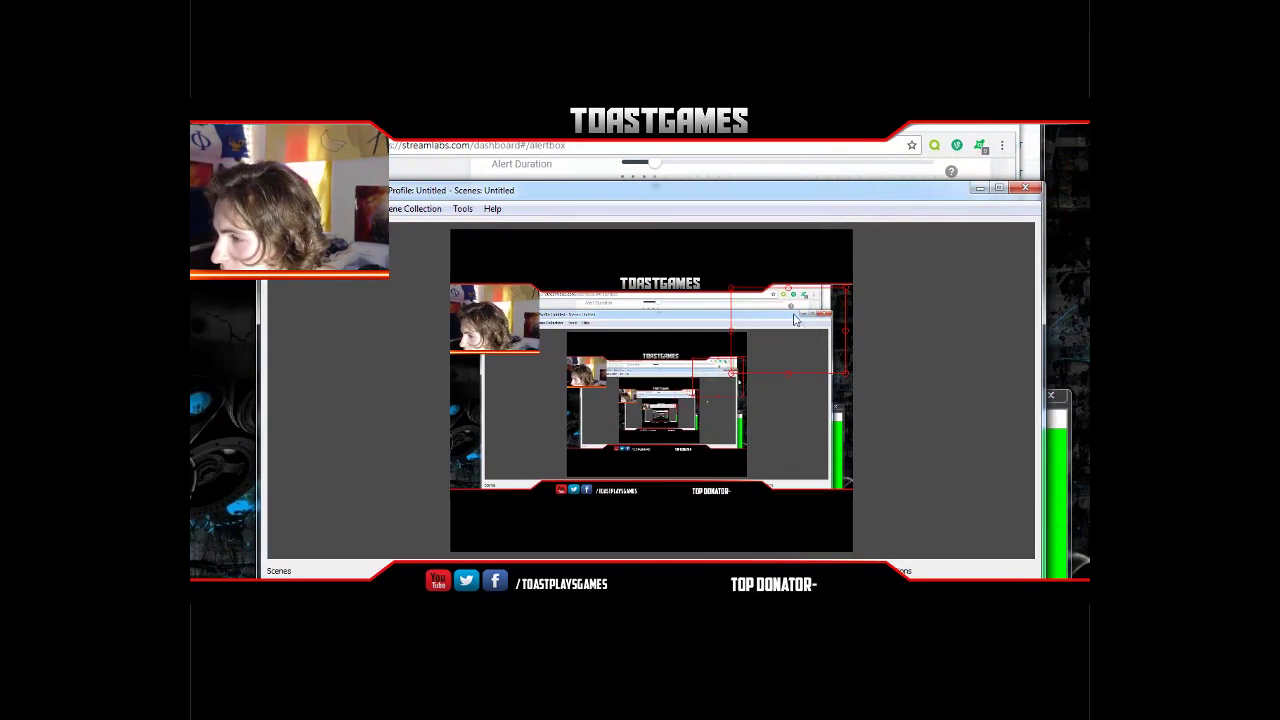
left_click_drag(620, 187, 0, 123)
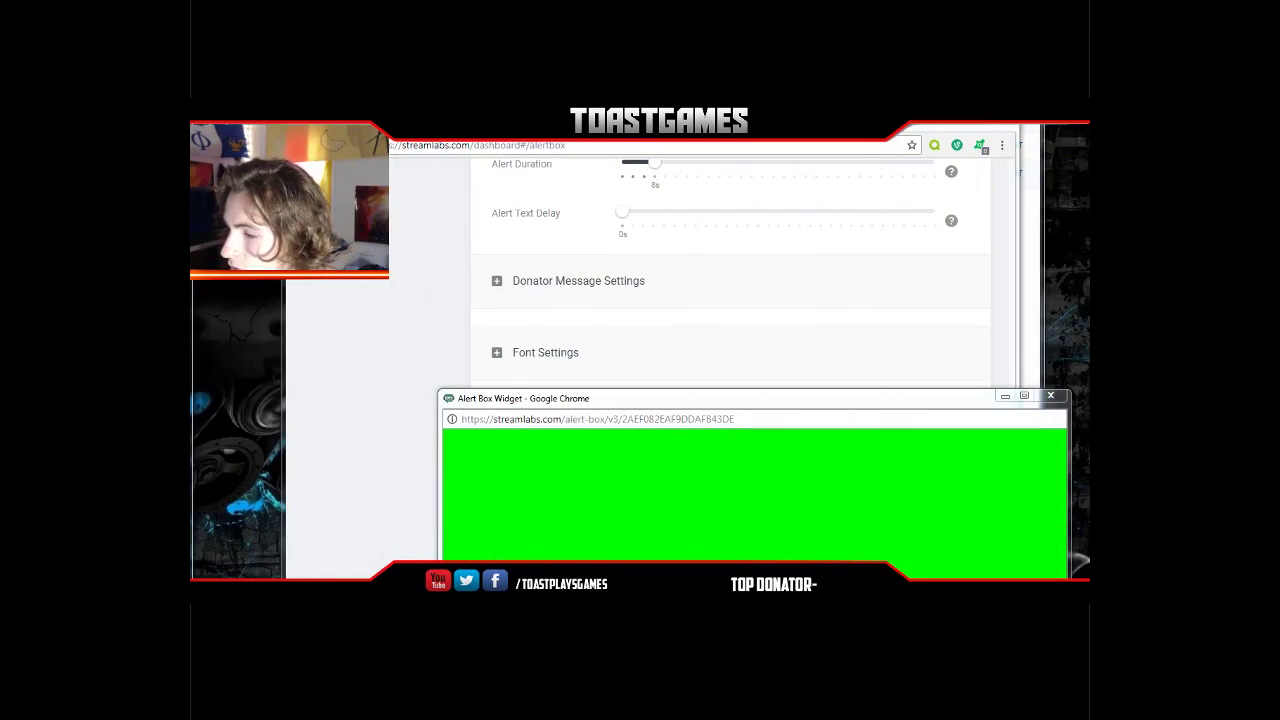
left_click(386, 444)
- Open the Hosts alert settings and review the message template, image and sound options
scroll(797, 523, "up", 14)
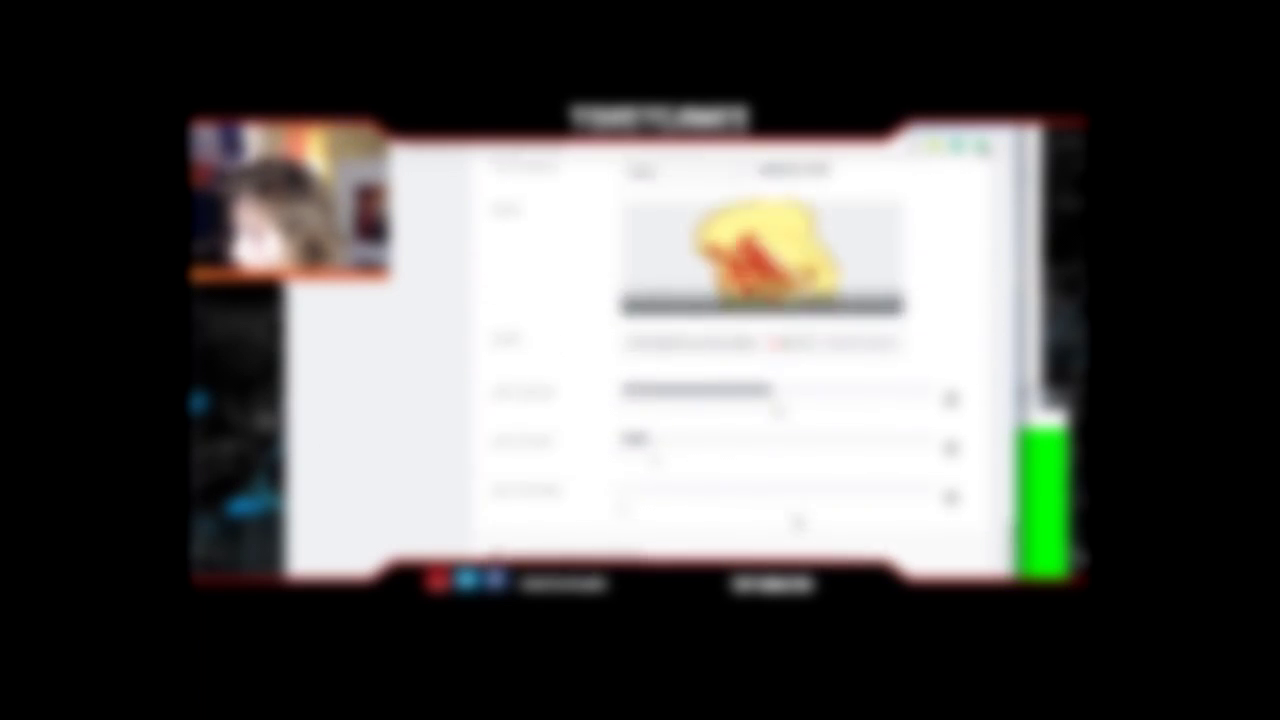
scroll(805, 521, "down", 1)
scroll(730, 350, "down", 3)
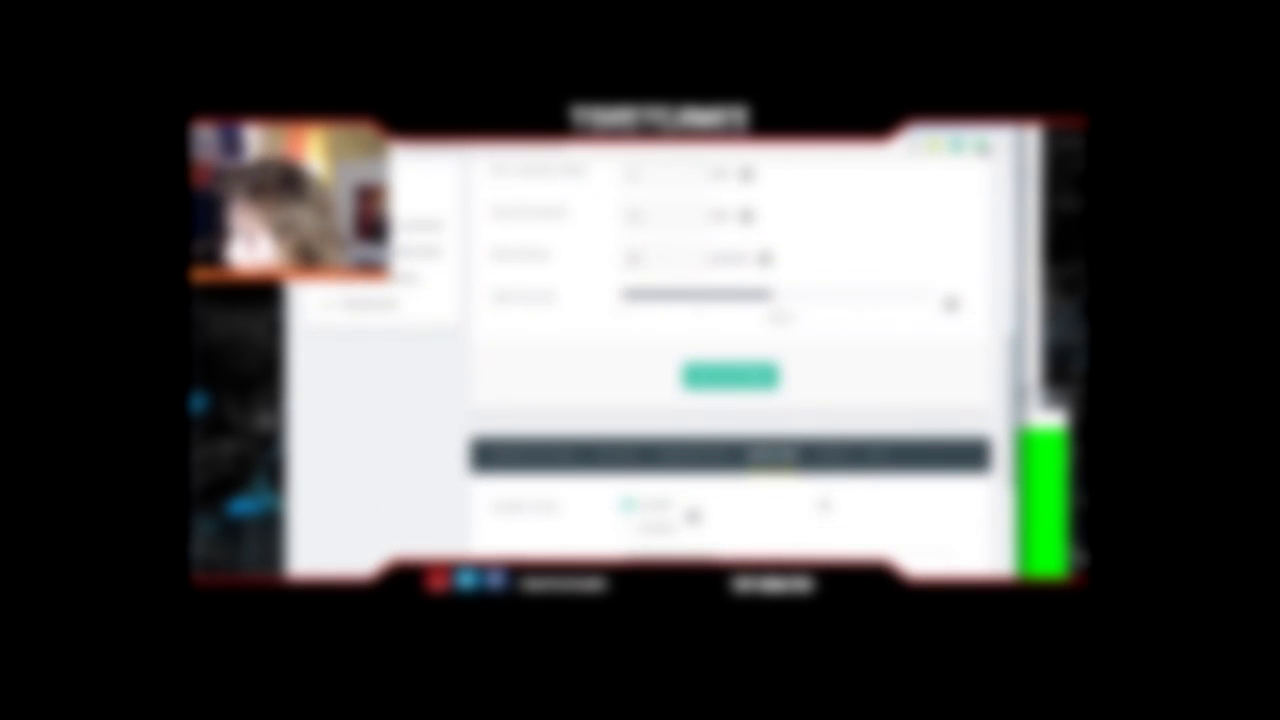
scroll(865, 487, "down", 7)
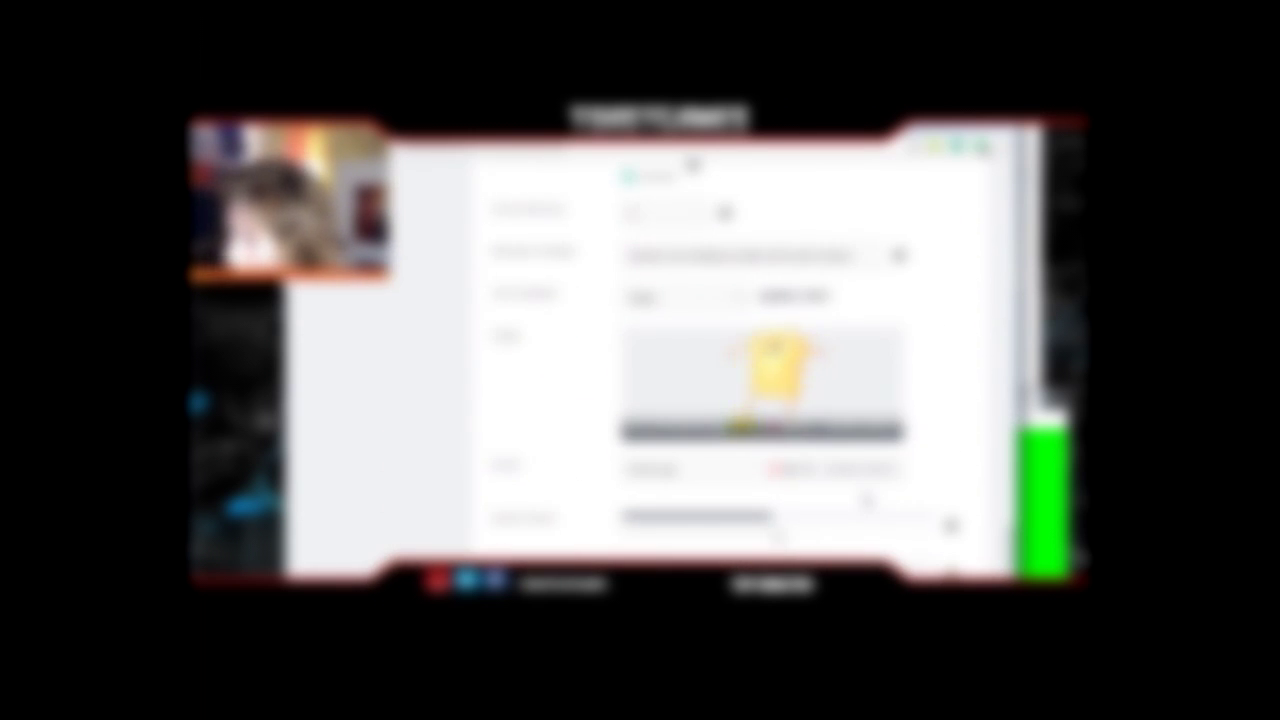
scroll(848, 505, "up", 1)
left_click_drag(651, 330, 963, 326)
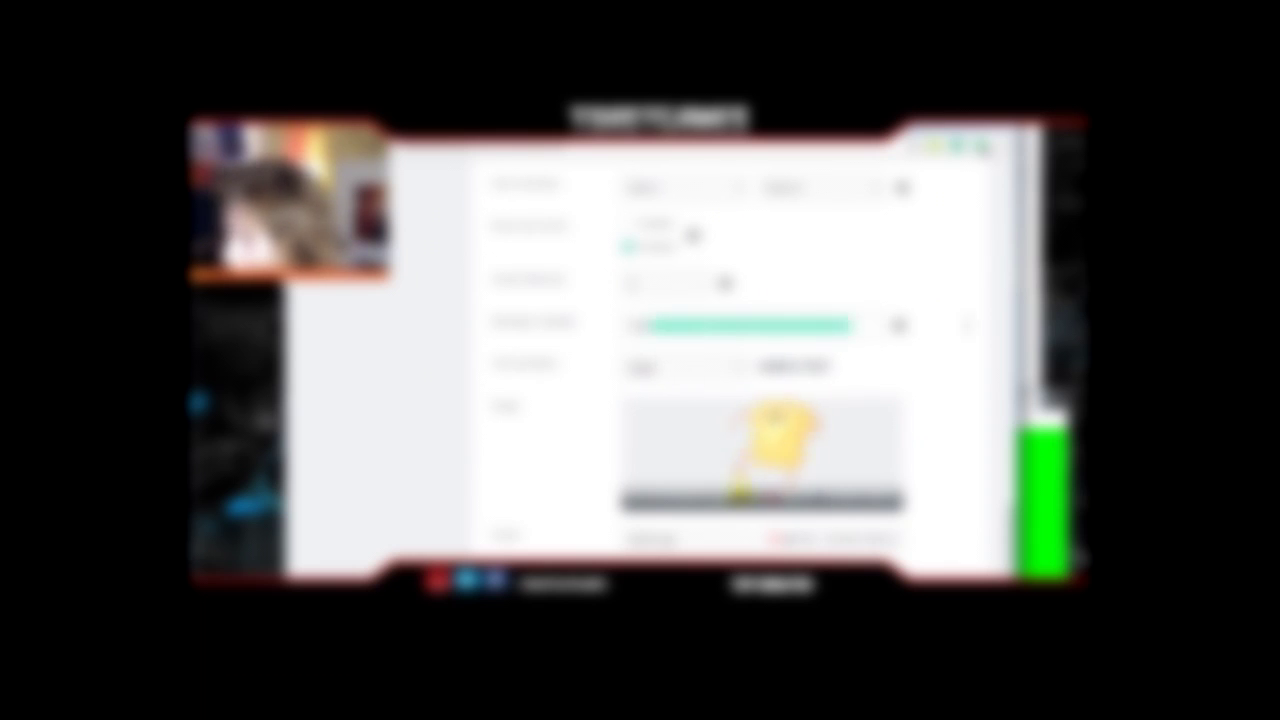
scroll(910, 448, "up", 4)
- Open the Bits alert settings and review the message template, media, volume, duration and alert variations
left_click(877, 246)
scroll(803, 504, "down", 6)
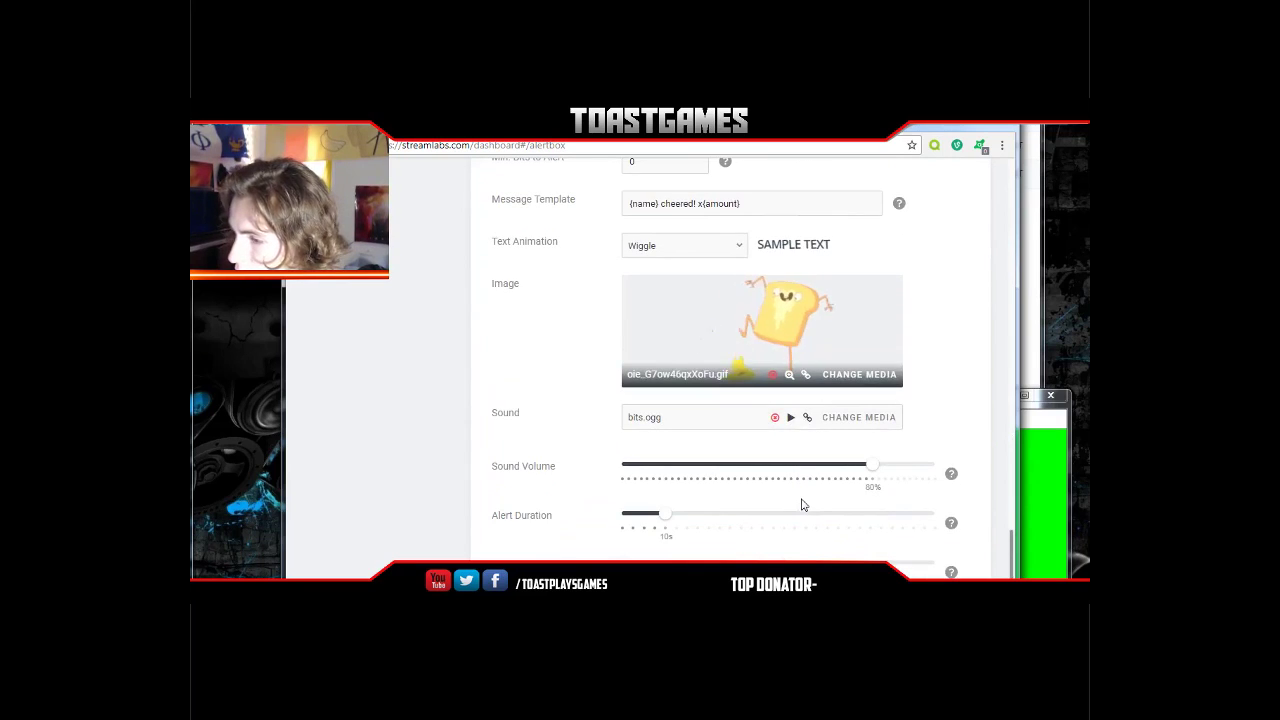
scroll(801, 504, "down", 2)
scroll(801, 505, "up", 3)
scroll(801, 505, "down", 3)
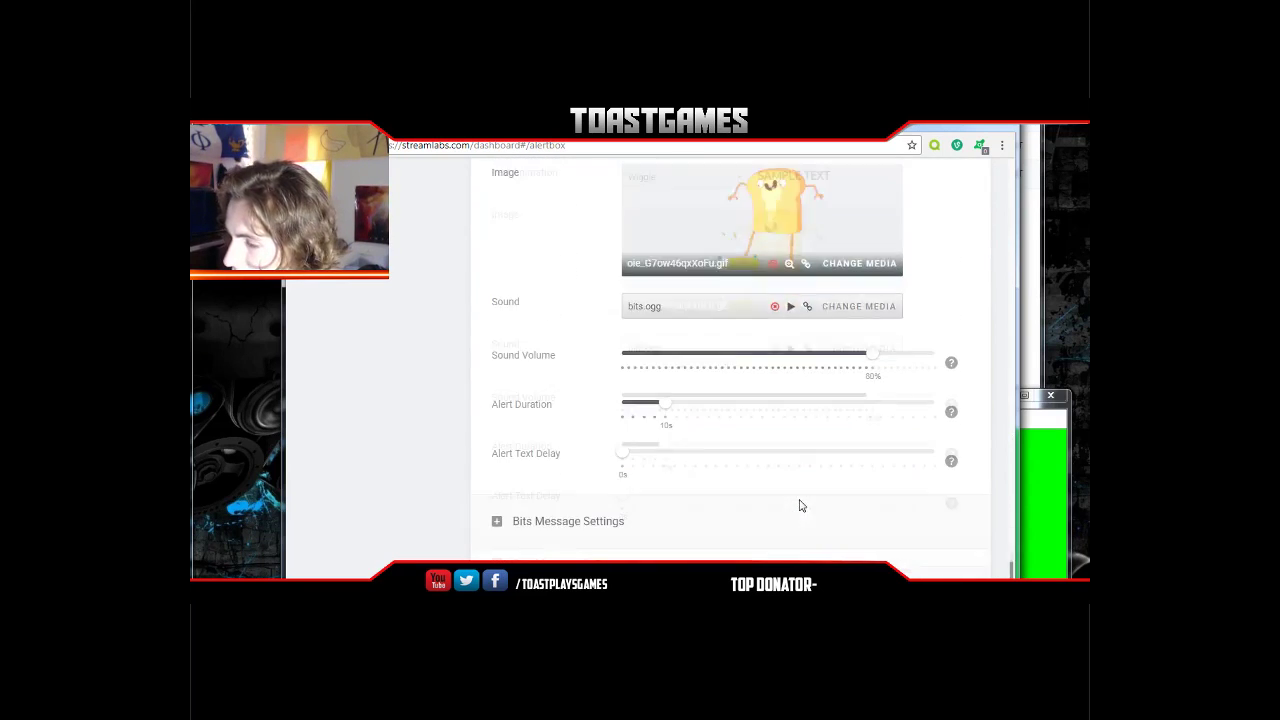
scroll(736, 557, "down", 3)
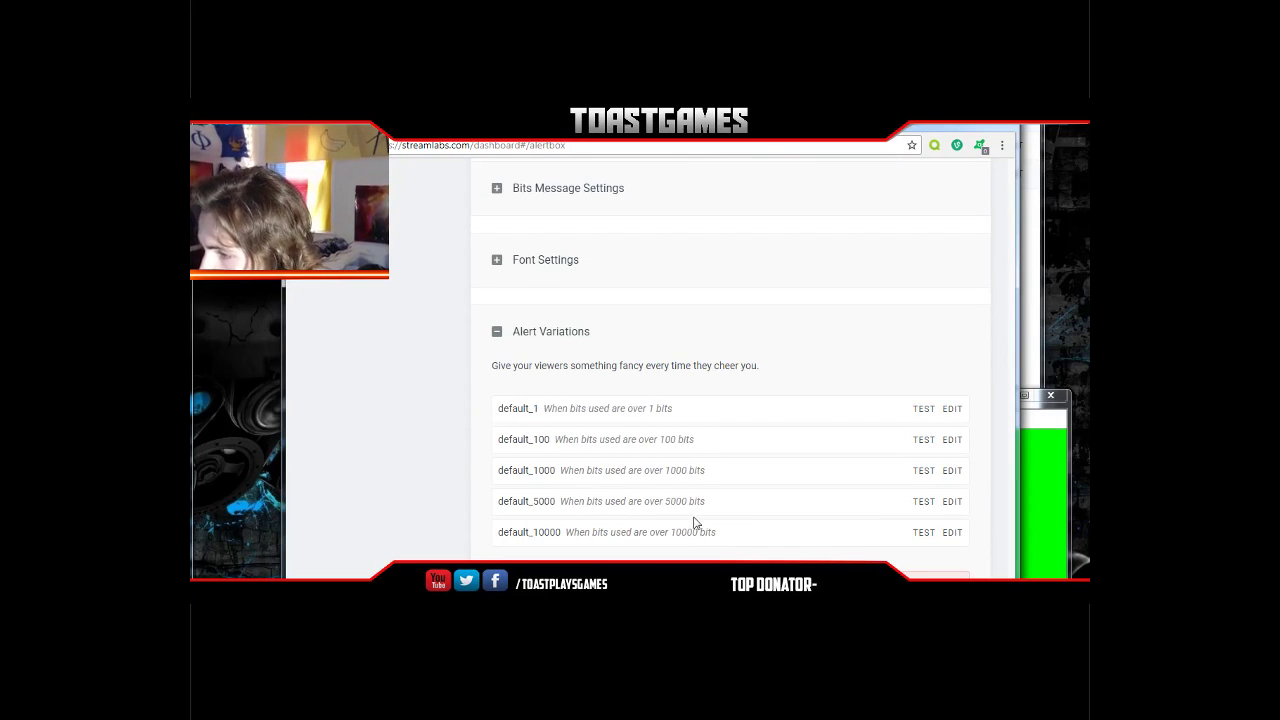
- Test the default_10000, default_5000 and default_1000 bits alert variations and watch them in the Alert Box Widget window
left_click(1044, 496)
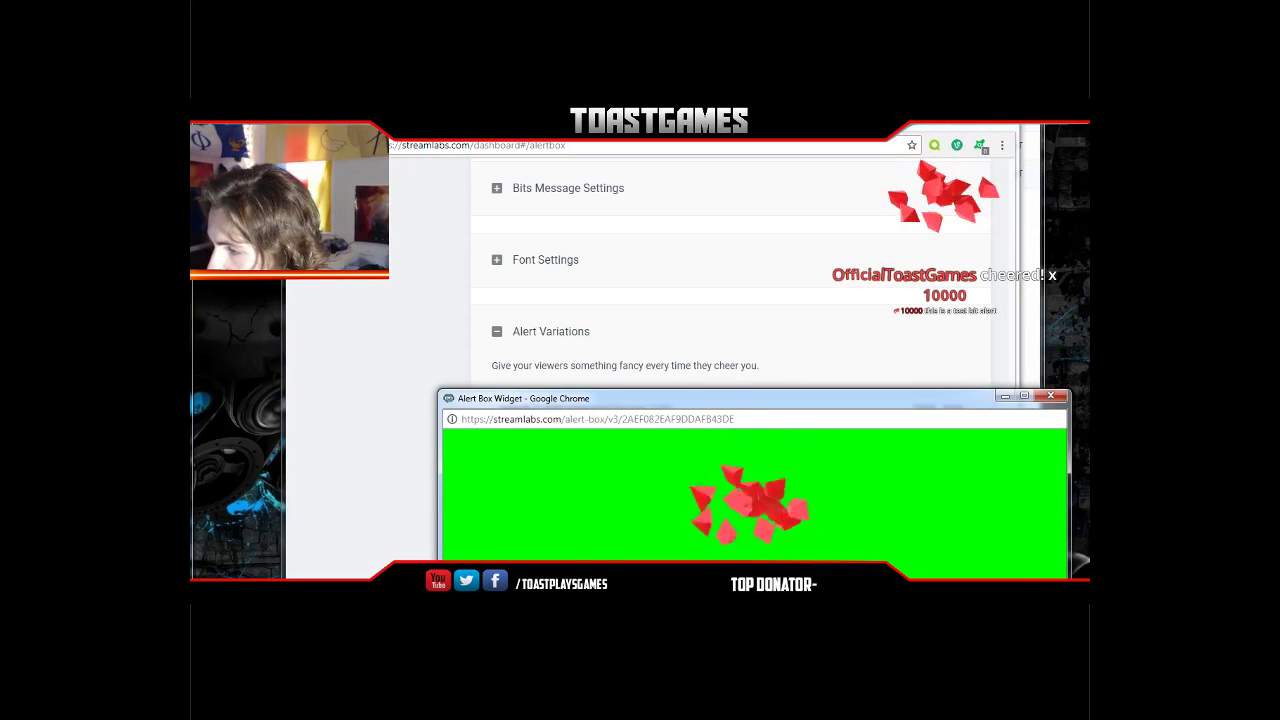
key("alt+Tab")
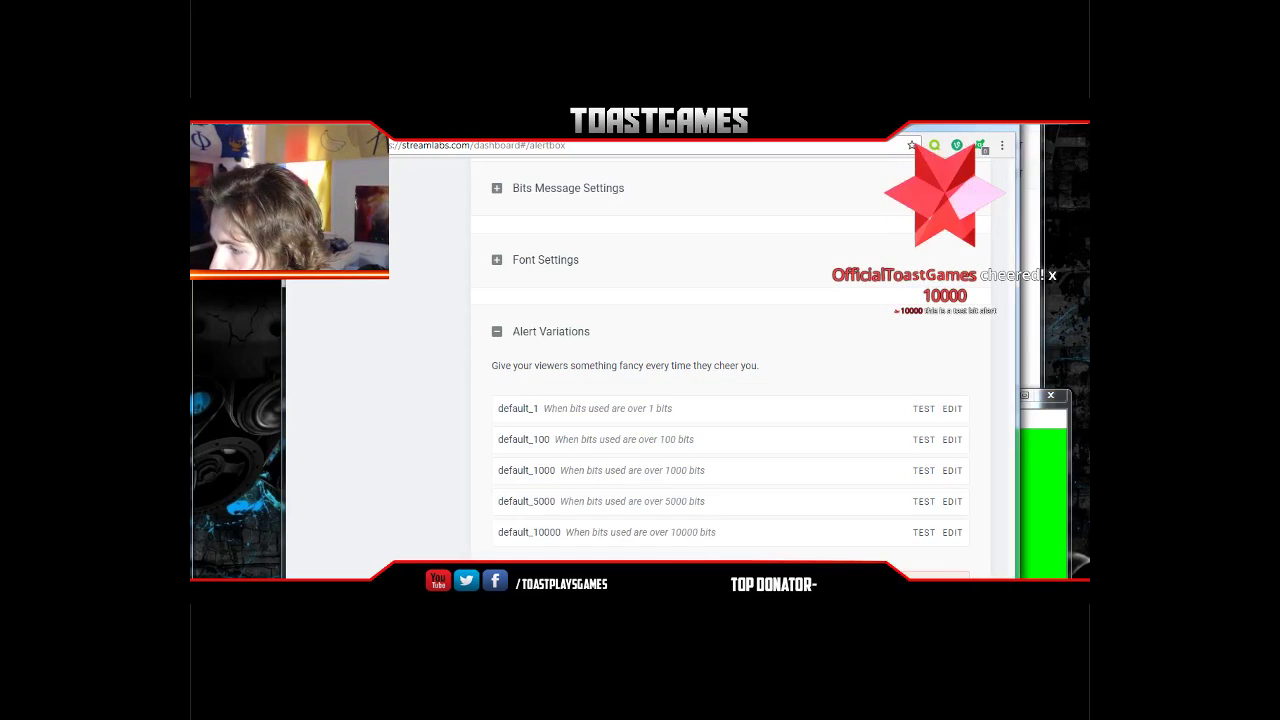
left_click(1044, 512)
key("alt+Tab")
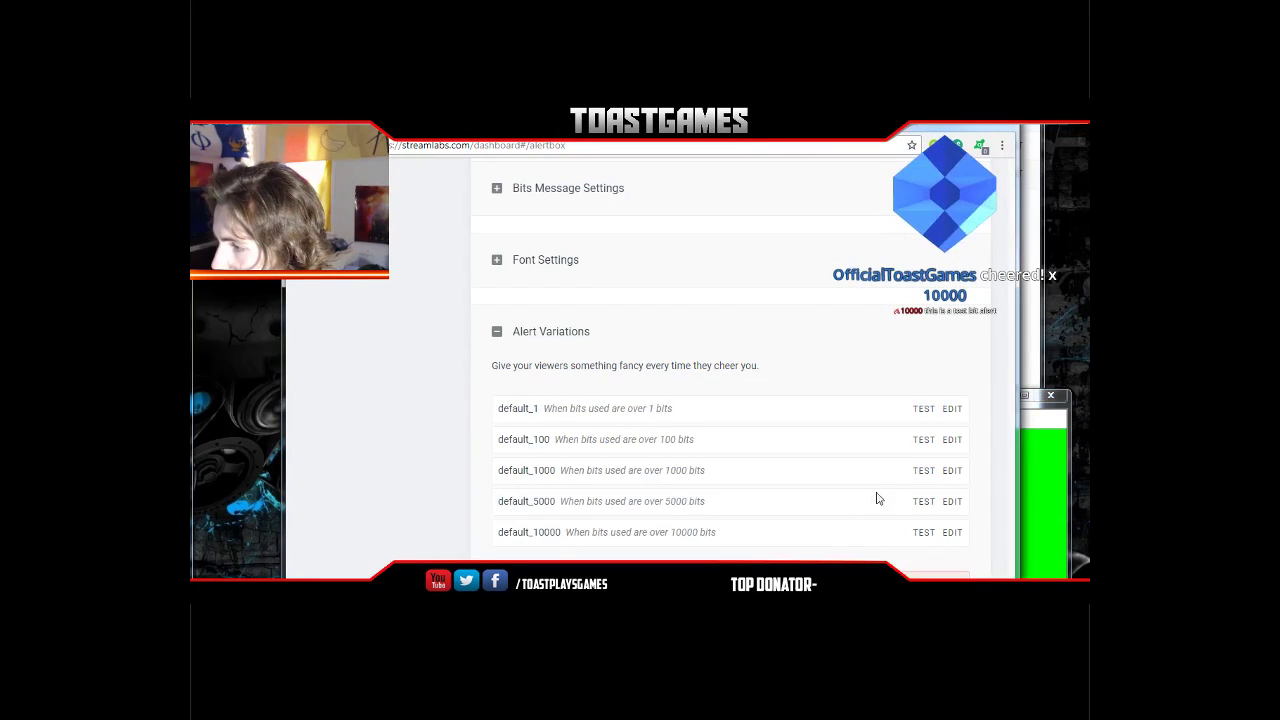
left_click(1050, 507)
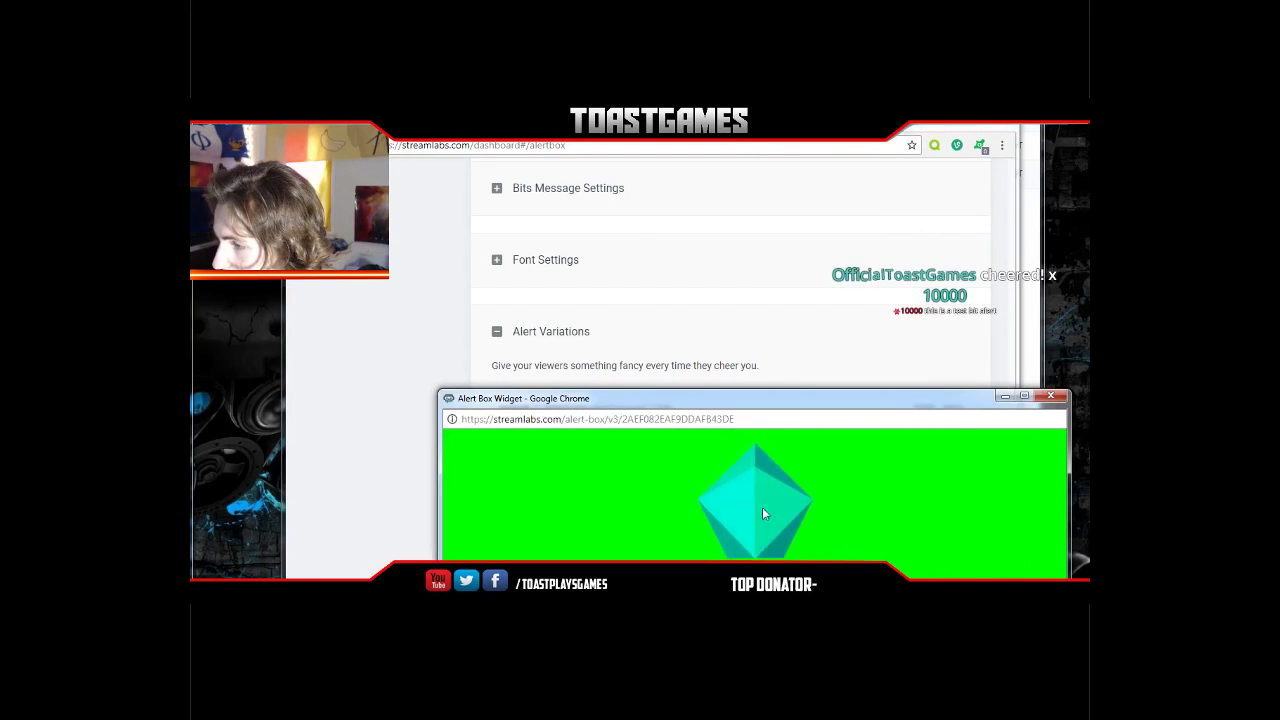
left_click(333, 543)
- Trigger the general bits test alert from the Alert Box page and watch it in the widget window
scroll(877, 480, "up", 15)
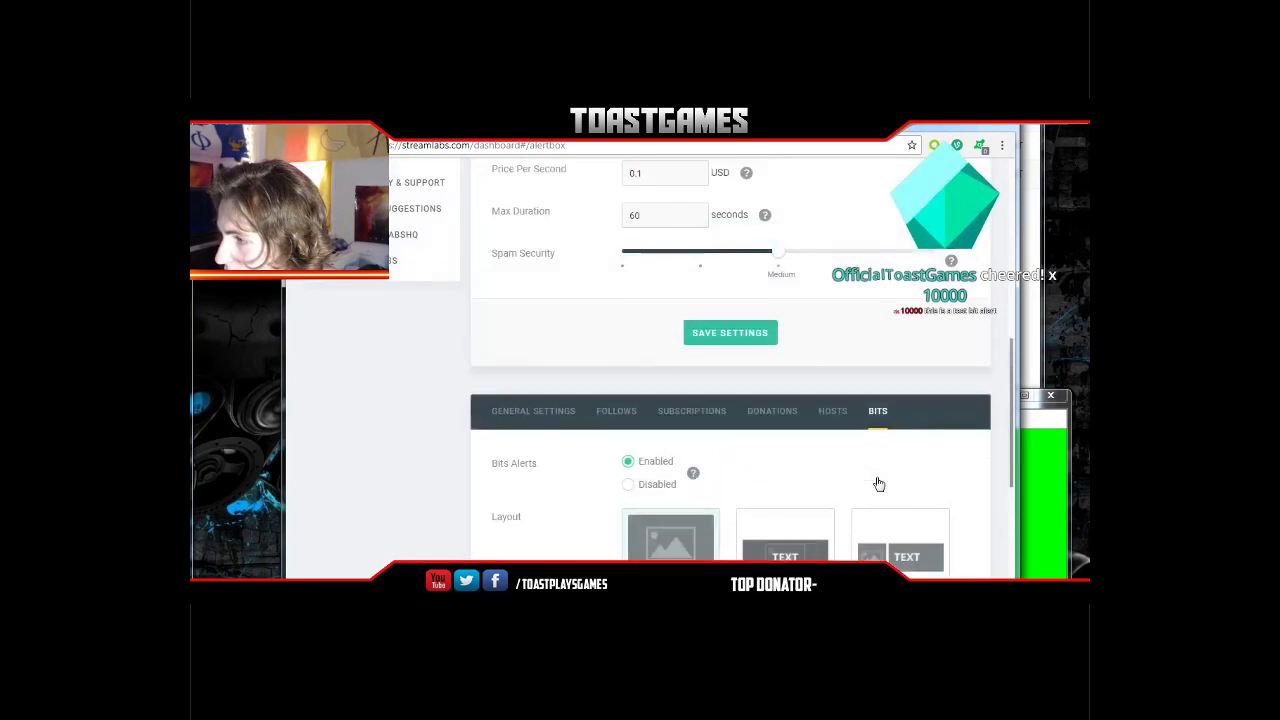
scroll(877, 474, "up", 10)
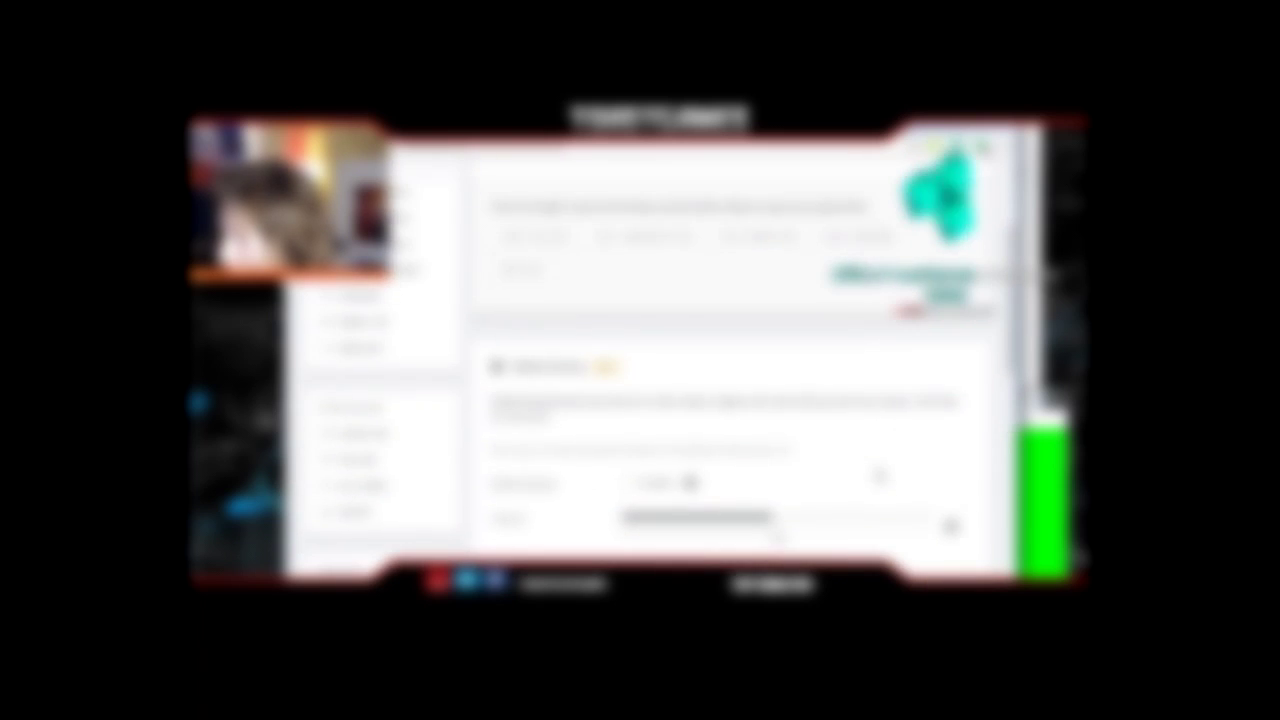
left_click(540, 344)
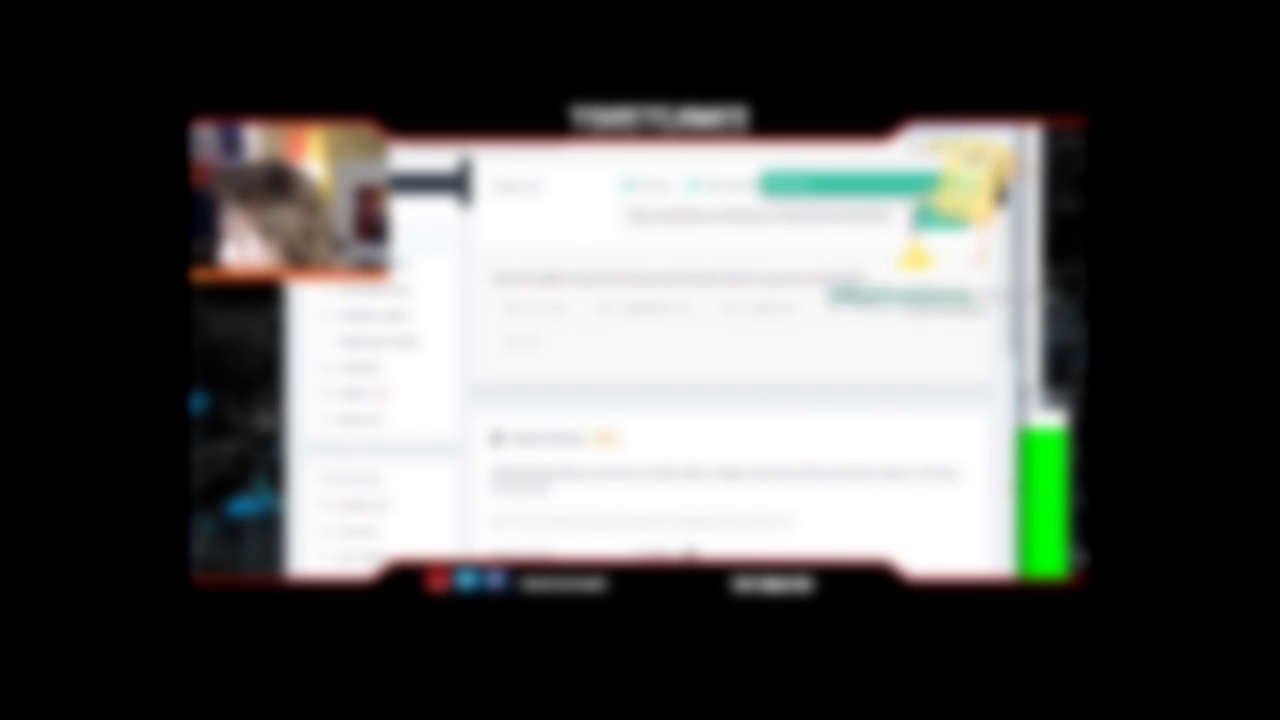
left_click(1045, 470)
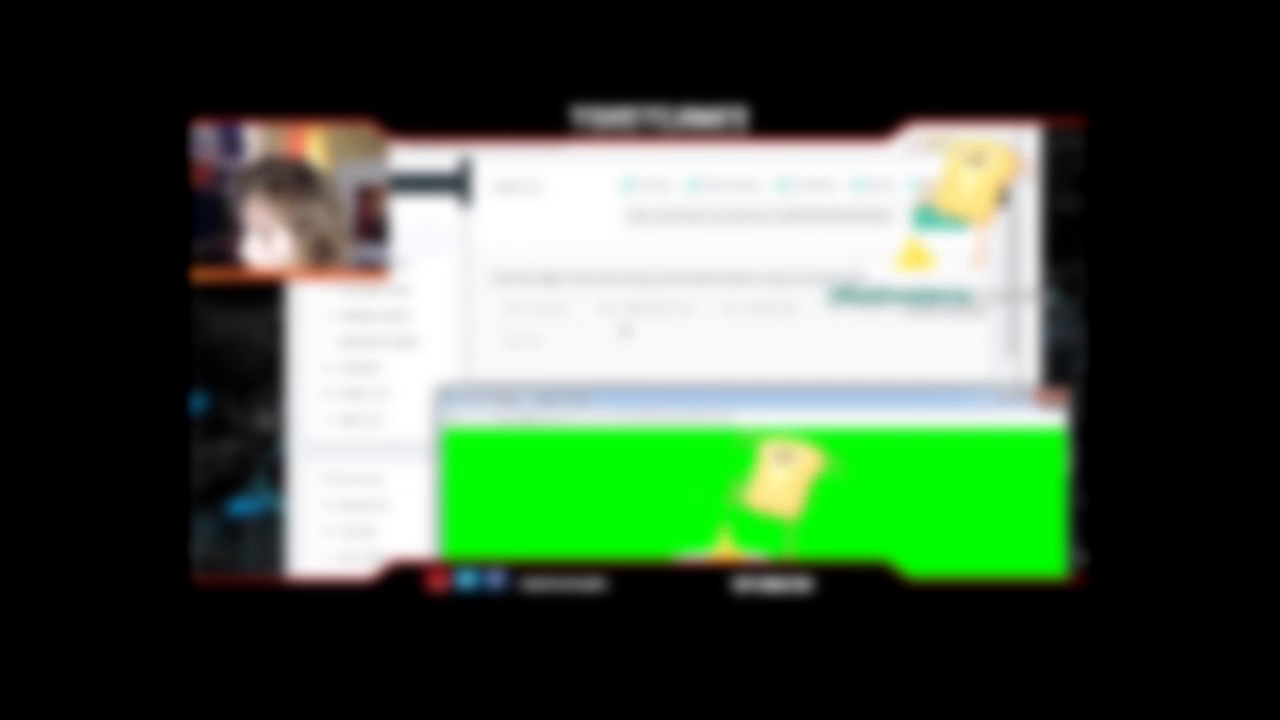
left_click(623, 350)
- Switch to OBS and remove the Top Donor source from the Gaming Windowed Stream scene
scroll(695, 374, "up", 3)
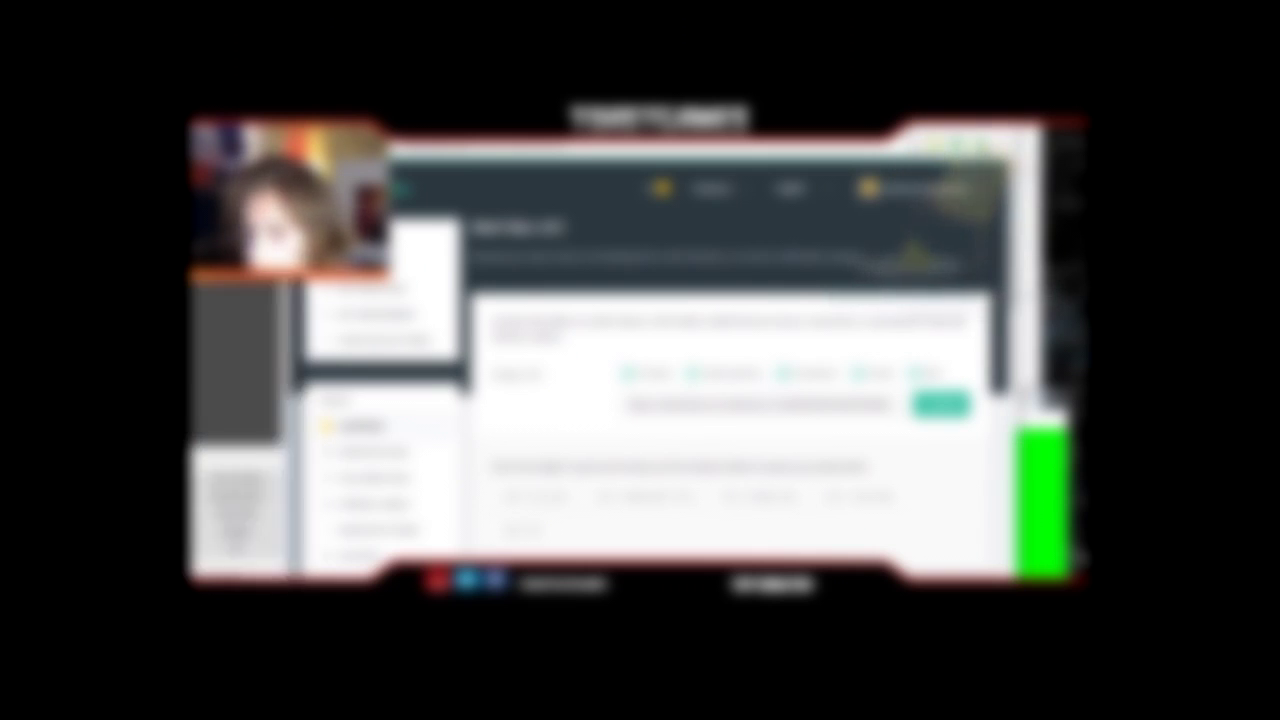
key("alt+Tab")
left_click_drag(571, 90, 629, 57)
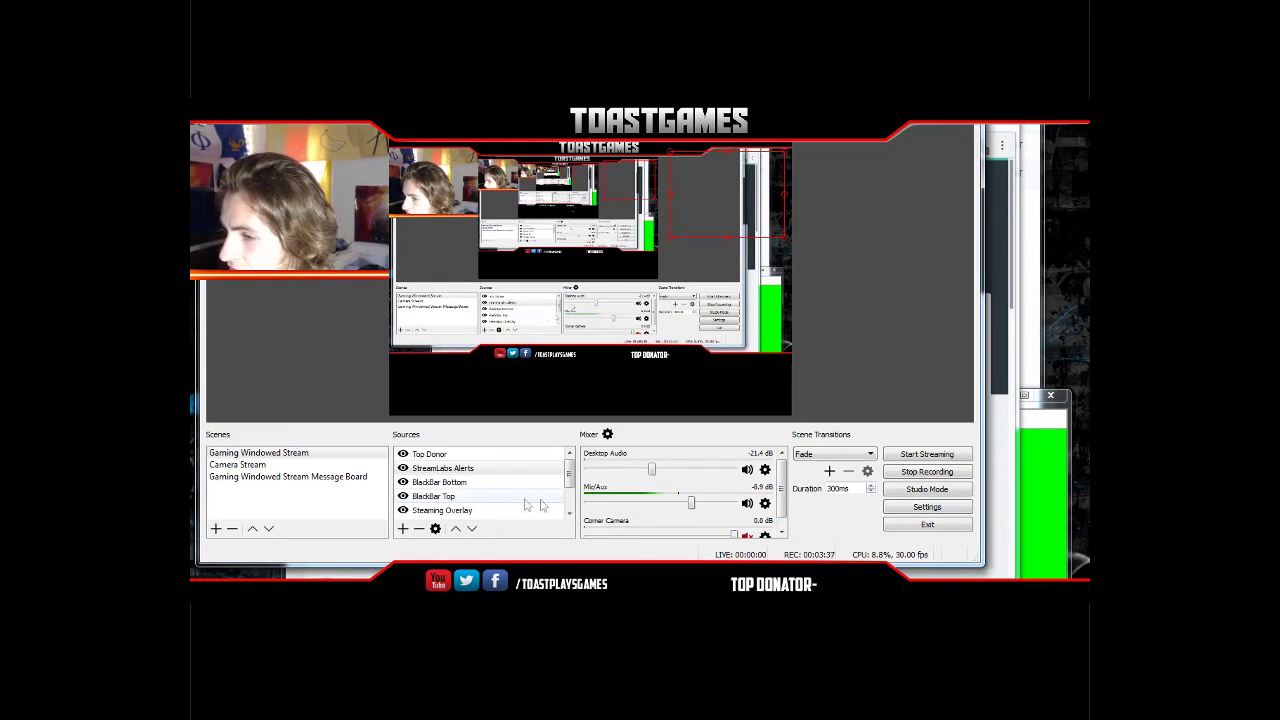
left_click(439, 458)
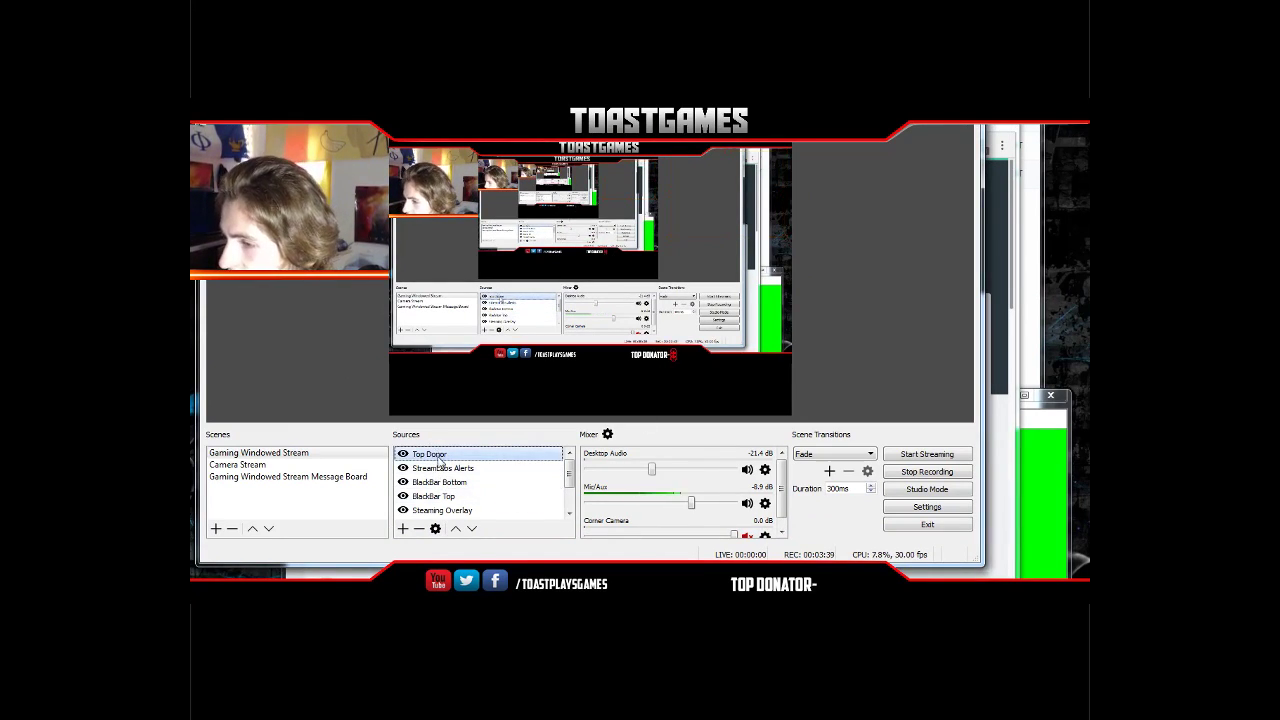
left_click(419, 529)
left_click(604, 331)
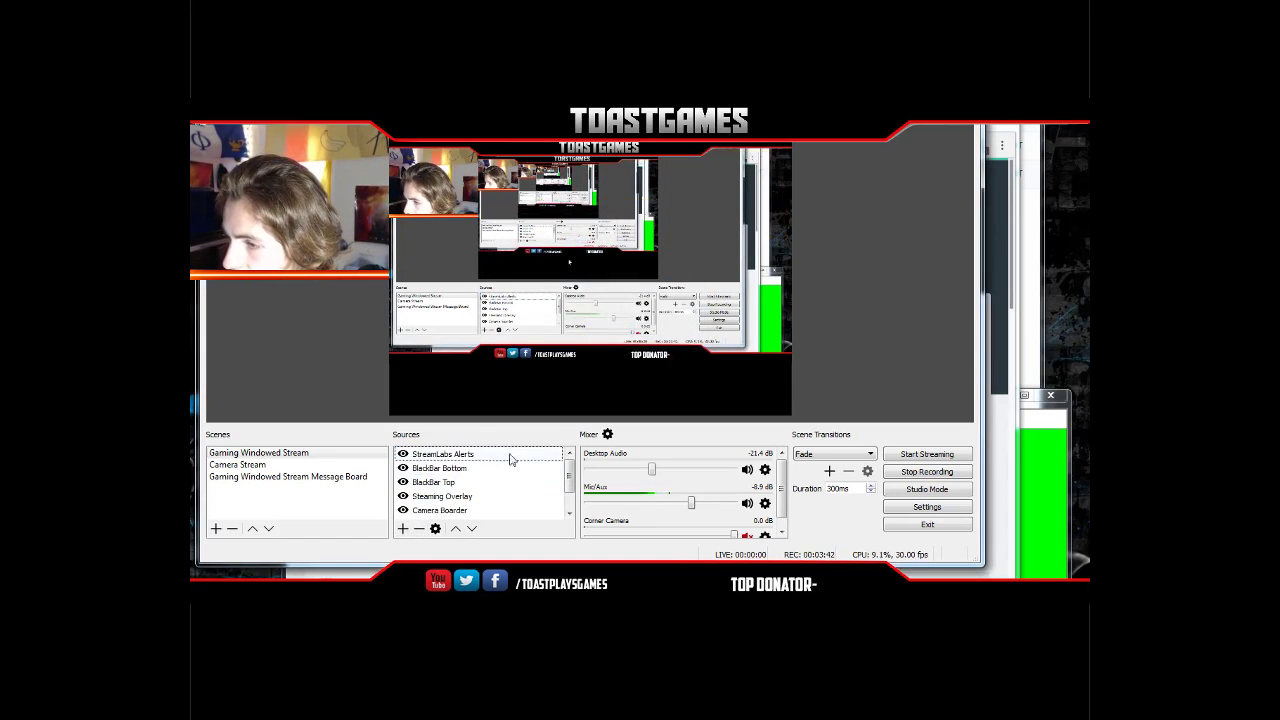
- Add a new Text (GDI+) source named Top Donor to the Gaming Windowed Stream scene
left_click(403, 529)
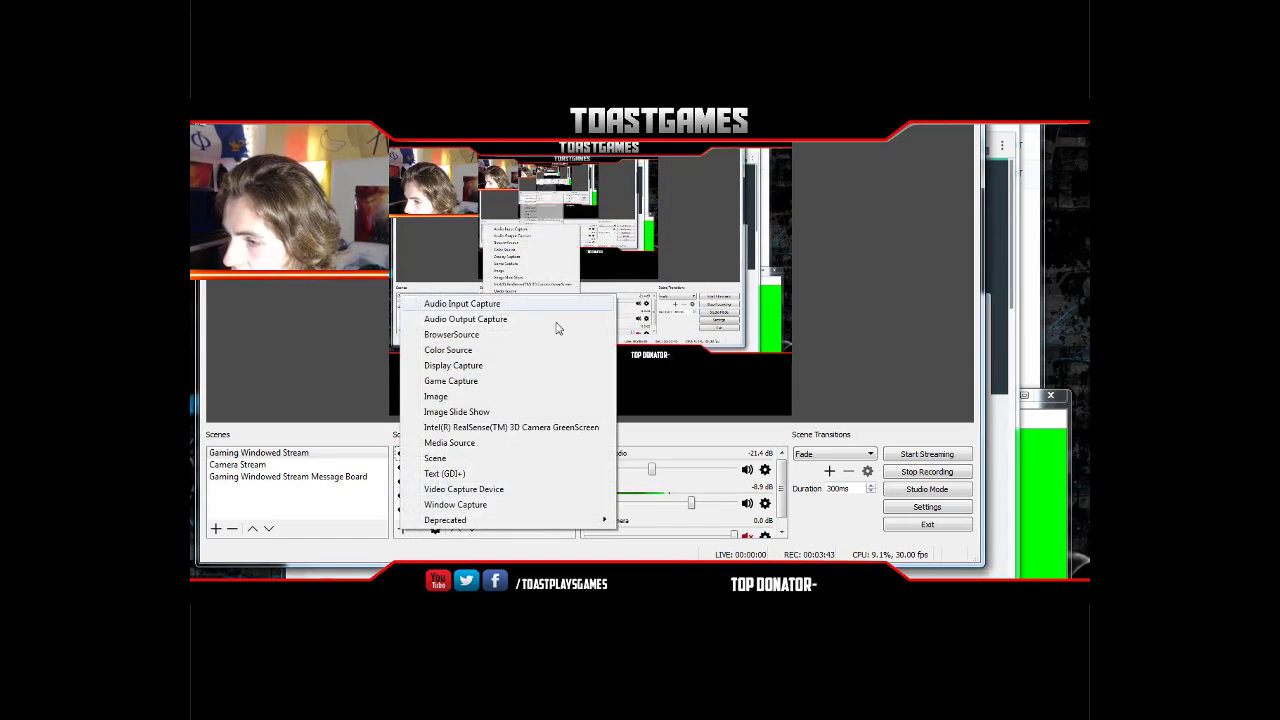
left_click(471, 474)
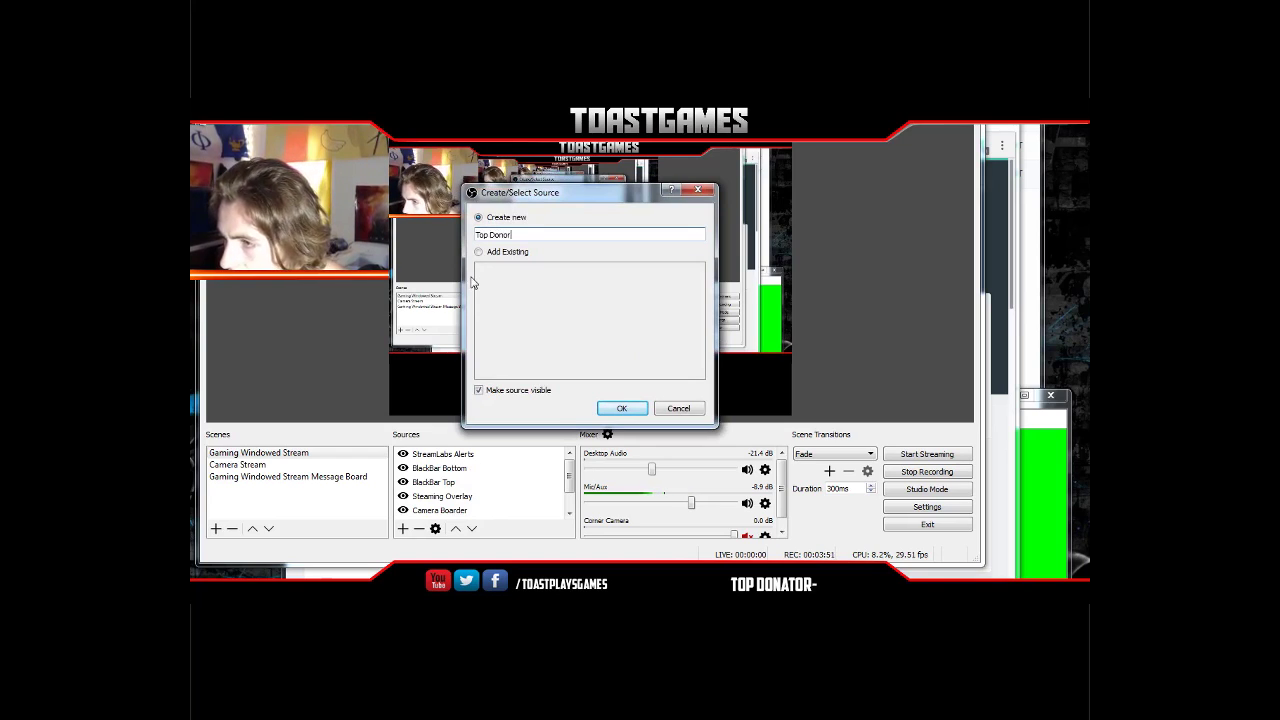
left_click(637, 410)
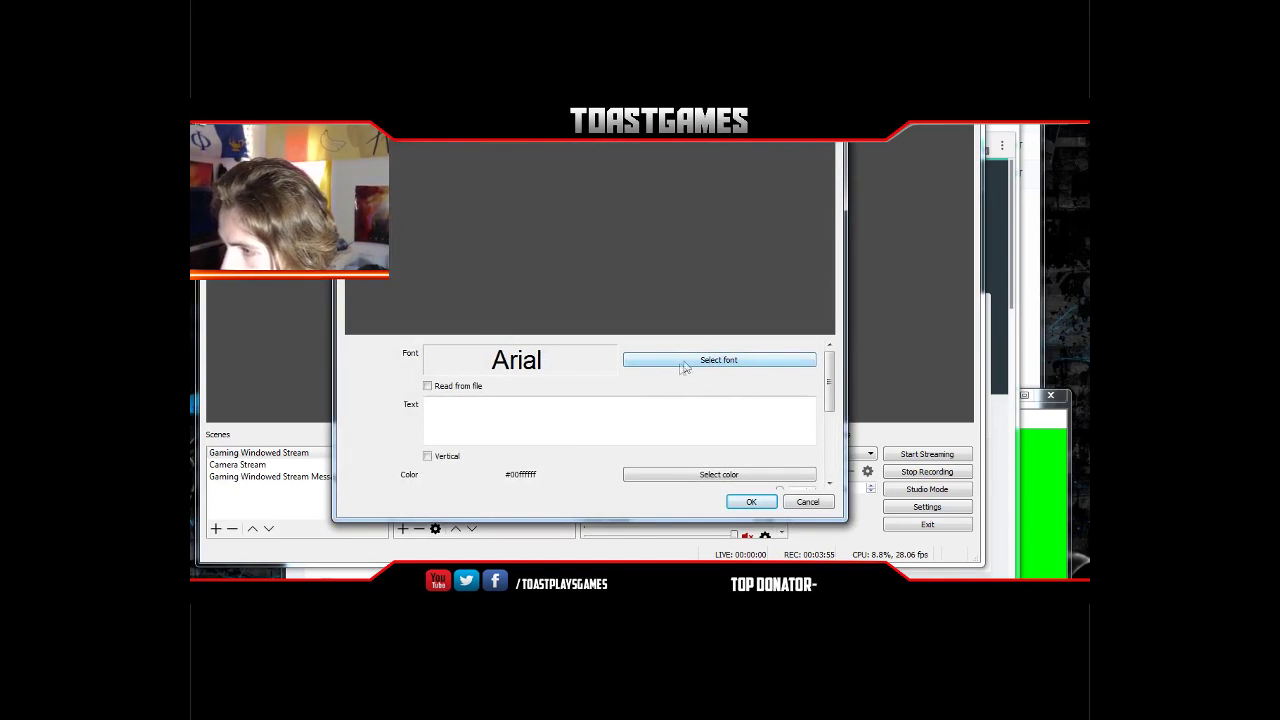
- Set the Top Donor text font to Badaboom BB
left_click(680, 360)
scroll(466, 318, "down", 5)
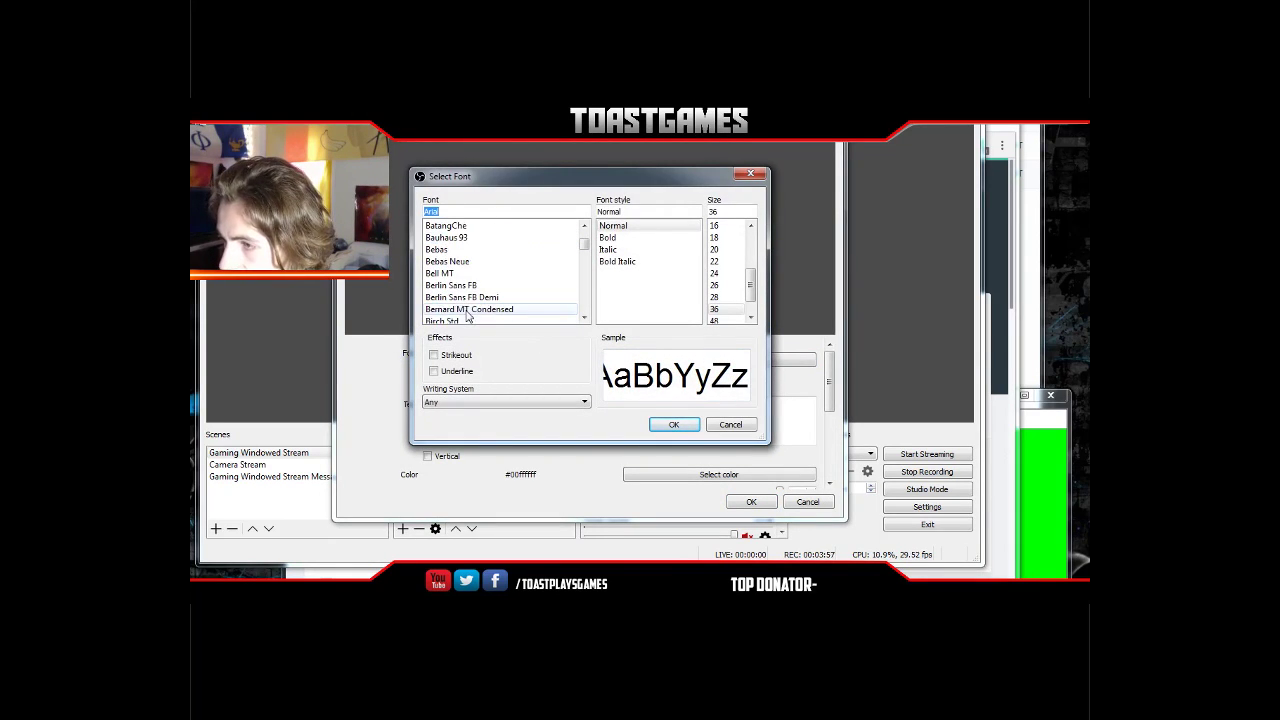
scroll(470, 316, "down", 2)
scroll(474, 317, "up", 2)
scroll(474, 317, "up", 1)
scroll(452, 260, "up", 1)
left_click(452, 261)
left_click_drag(659, 388, 736, 385)
left_click(657, 424)
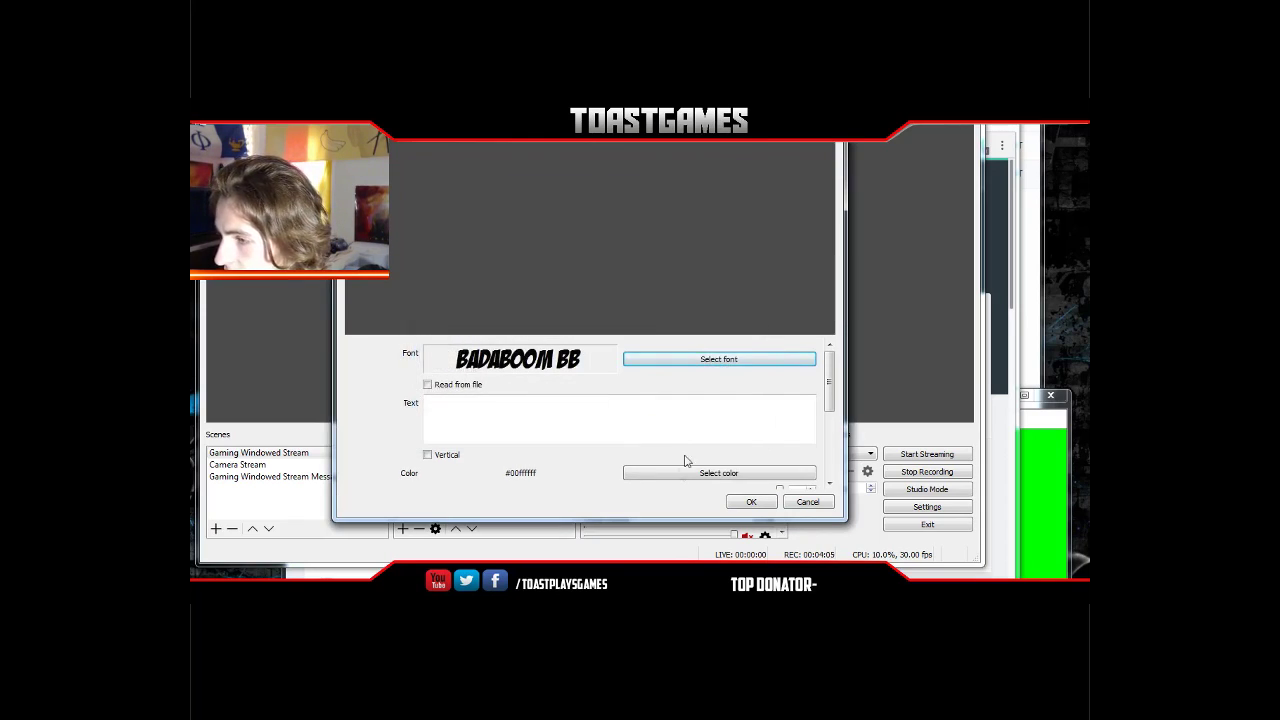
- Enable reading the text from a file and browse to the StreamLabs folder inside the Streaming folder on drive D
left_click(428, 385)
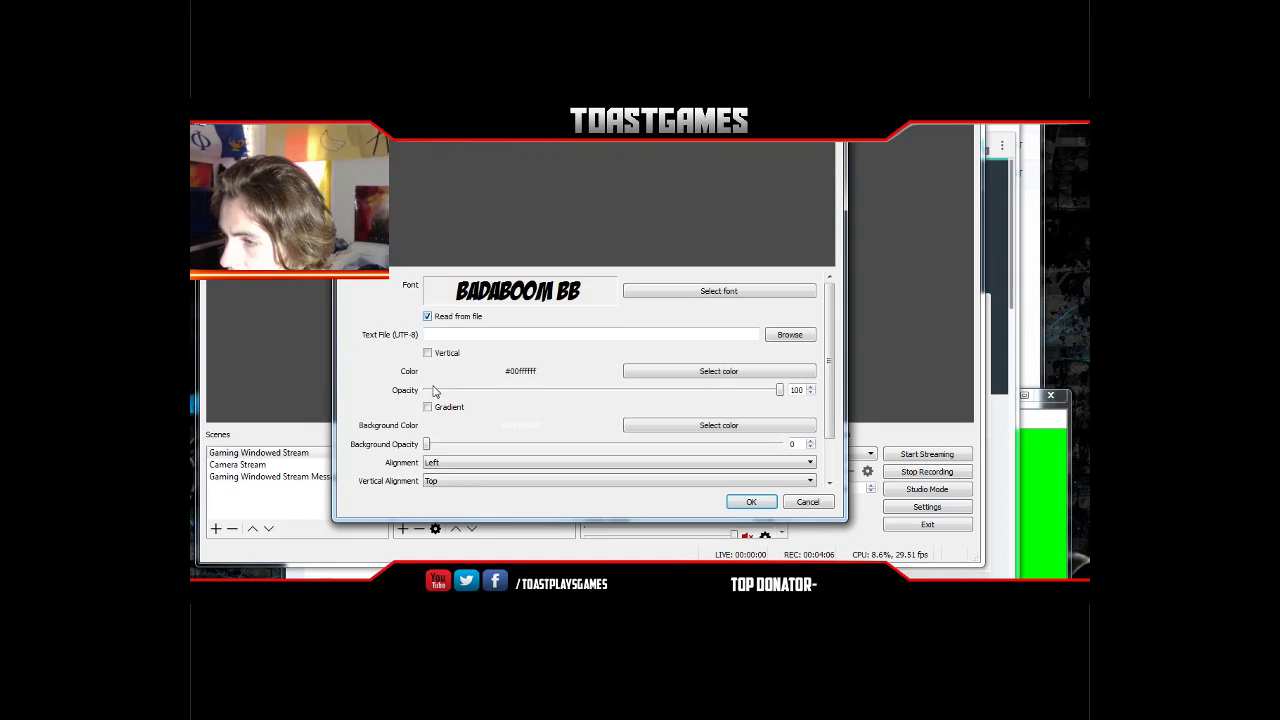
left_click(426, 319)
left_click(426, 319)
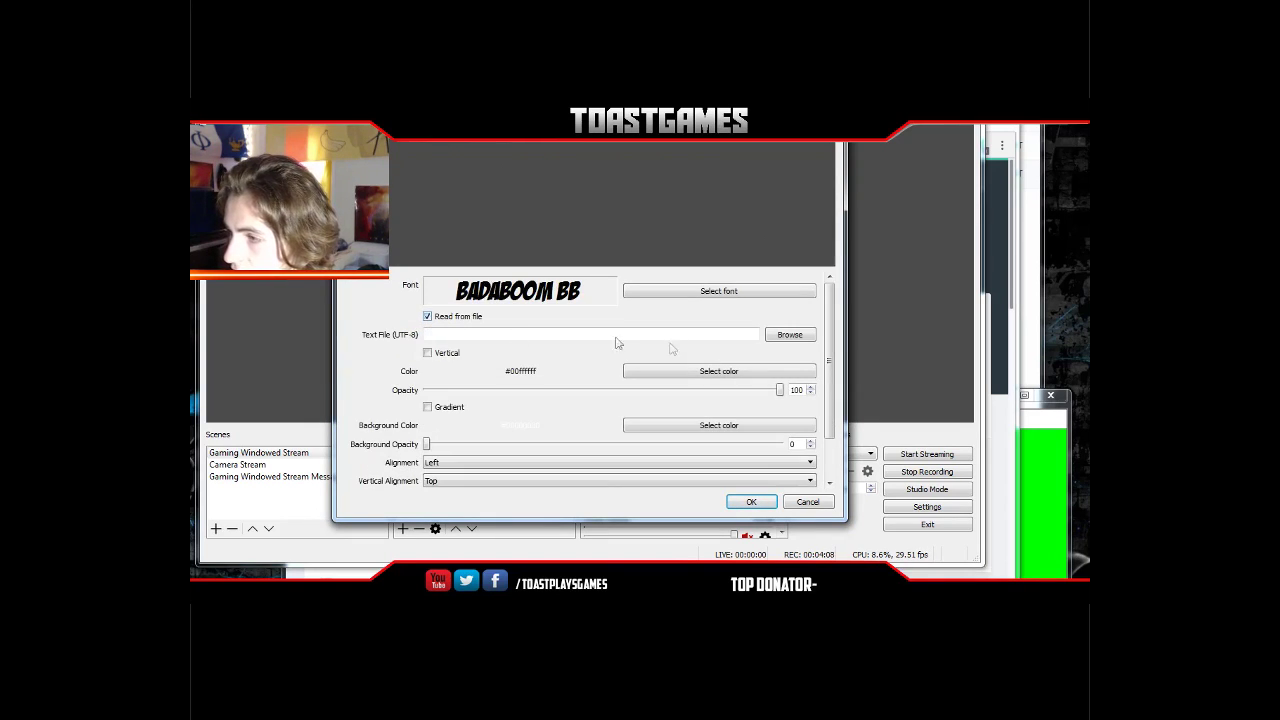
left_click(790, 335)
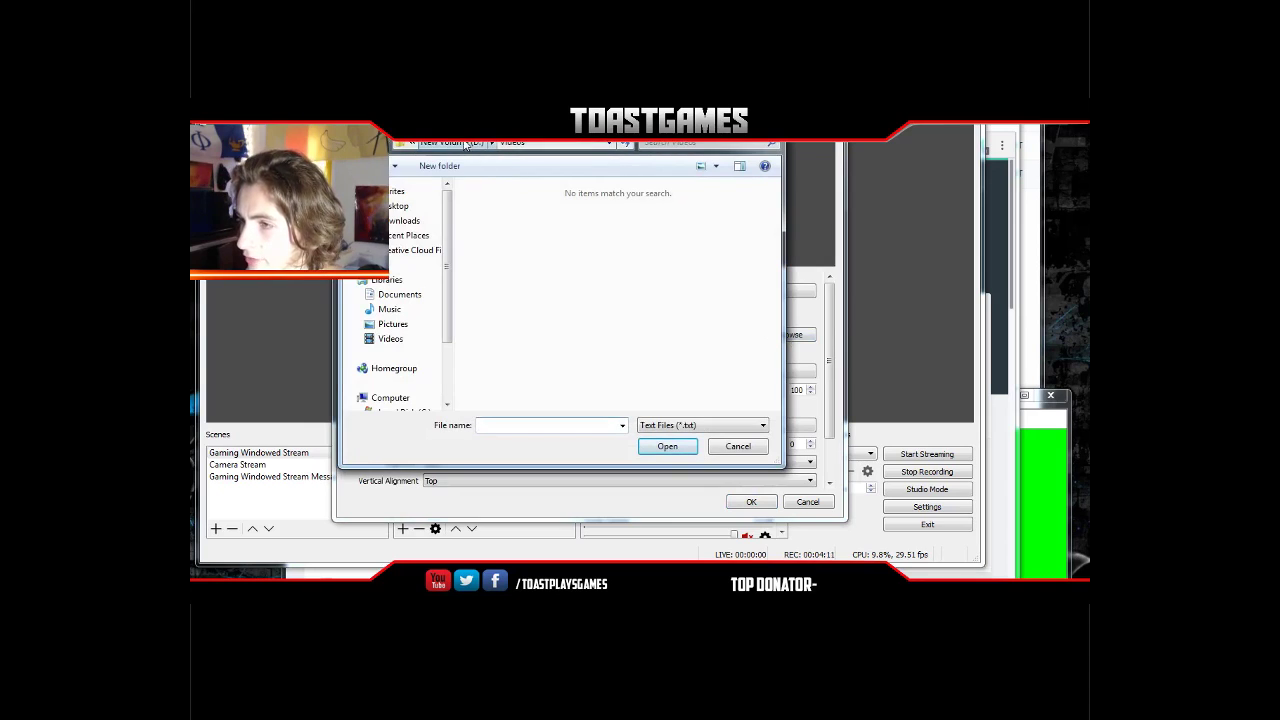
left_click(465, 143)
double_click(510, 327)
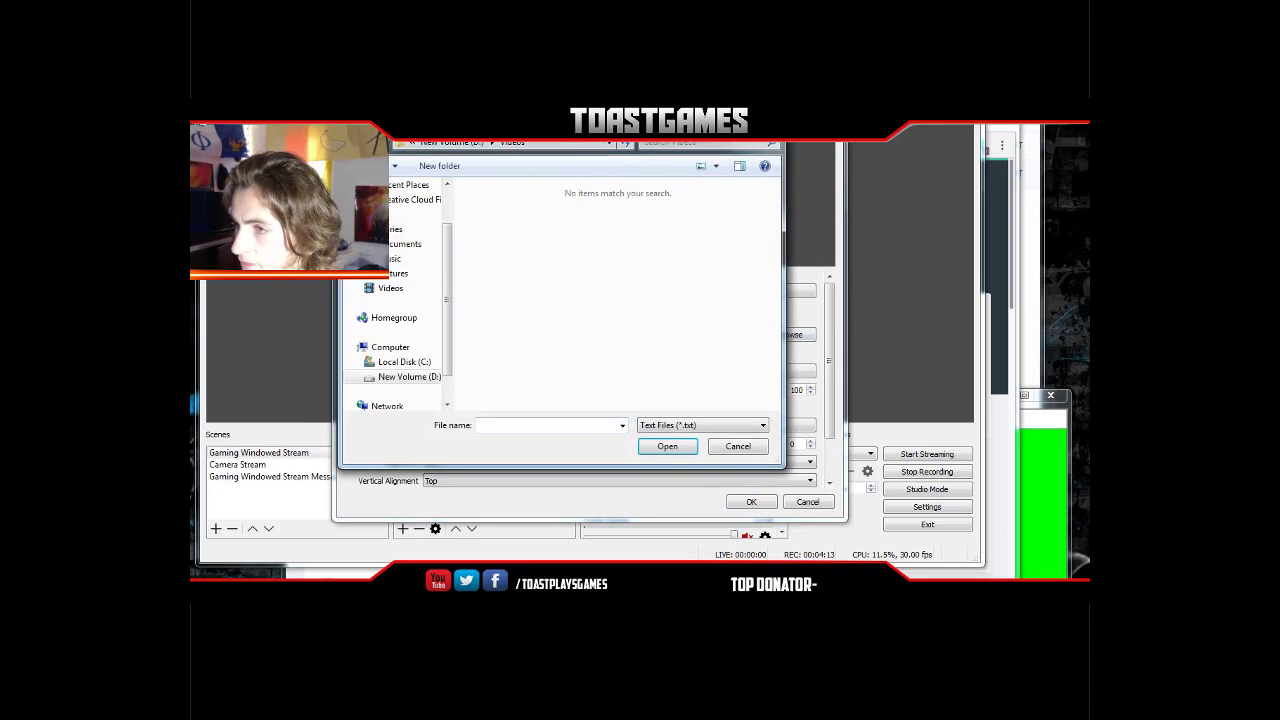
left_click(465, 143)
double_click(469, 208)
double_click(486, 298)
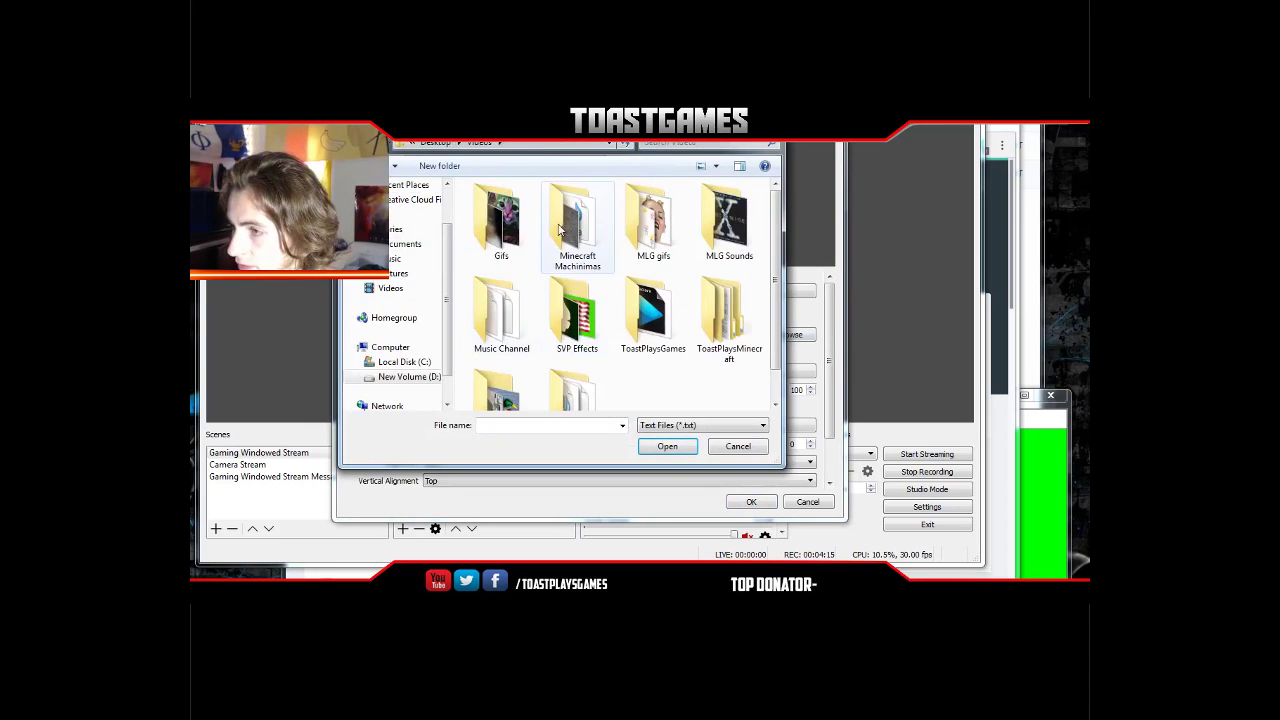
scroll(645, 352, "down", 1)
double_click(600, 366)
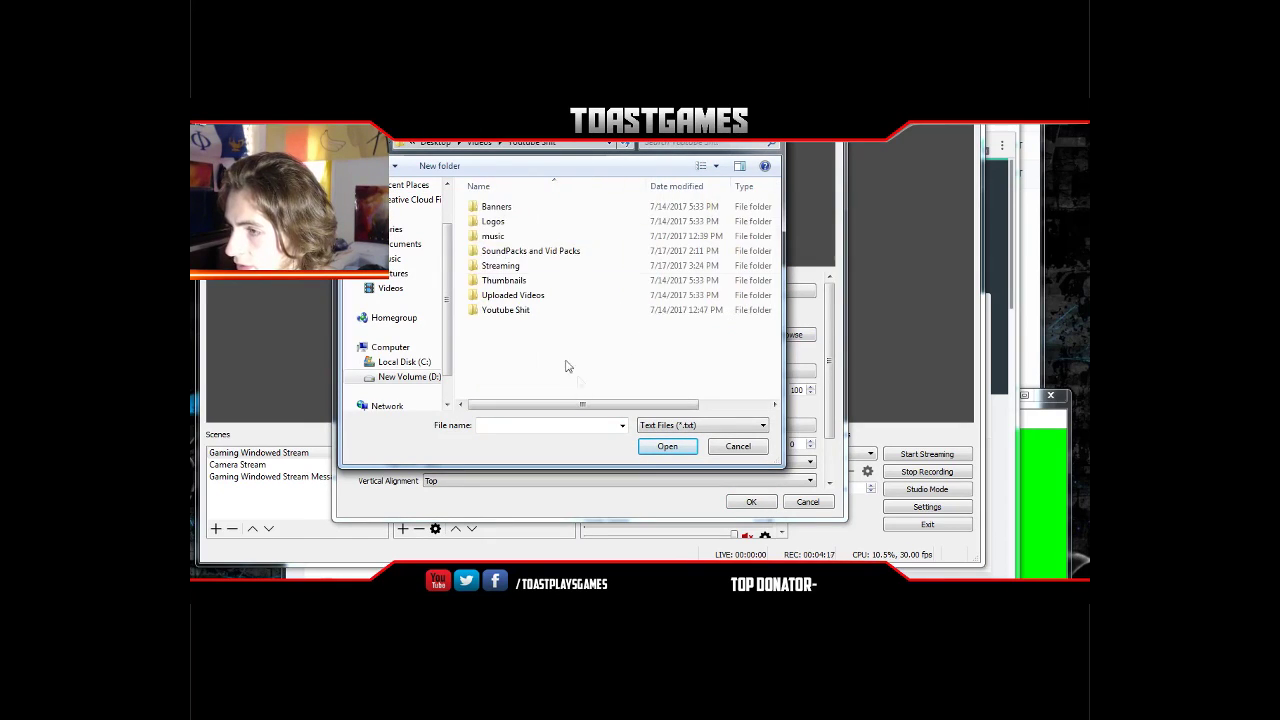
double_click(494, 265)
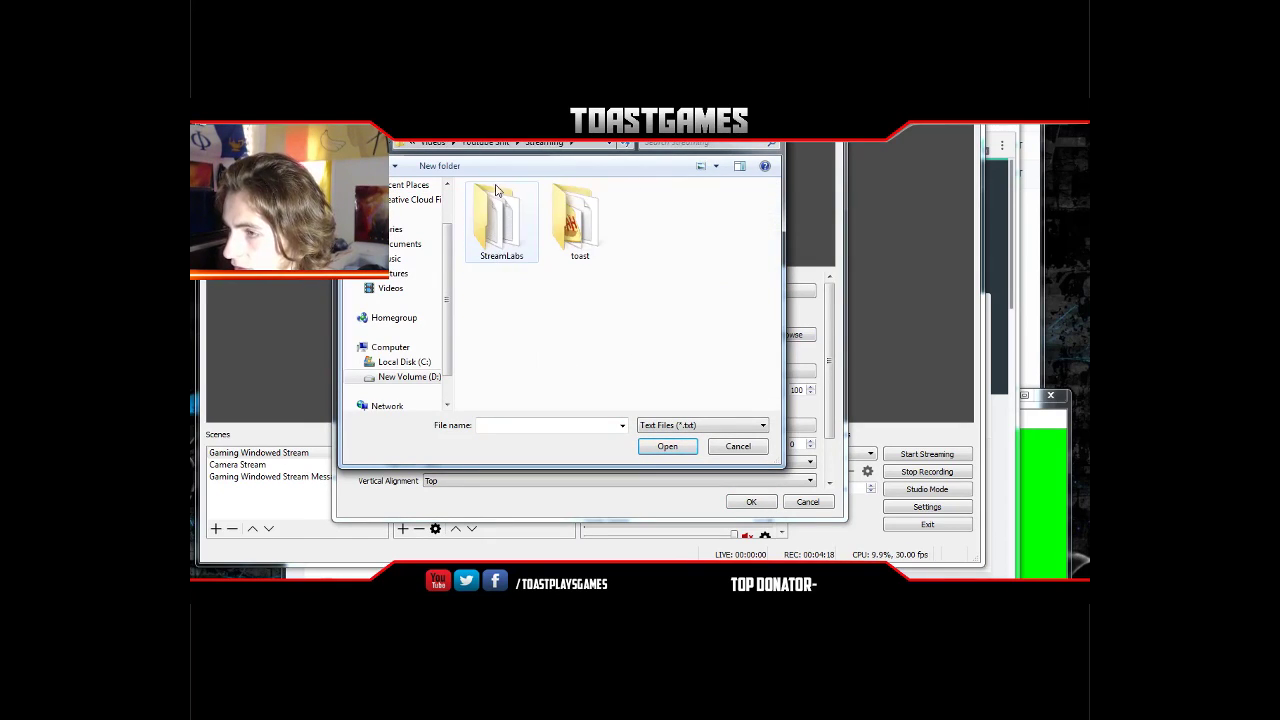
double_click(503, 228)
- Choose all_time_top_donator.txt as the text file, keep the white text color and confirm the source properties
left_click(555, 278)
scroll(567, 278, "down", 3)
scroll(567, 278, "down", 6)
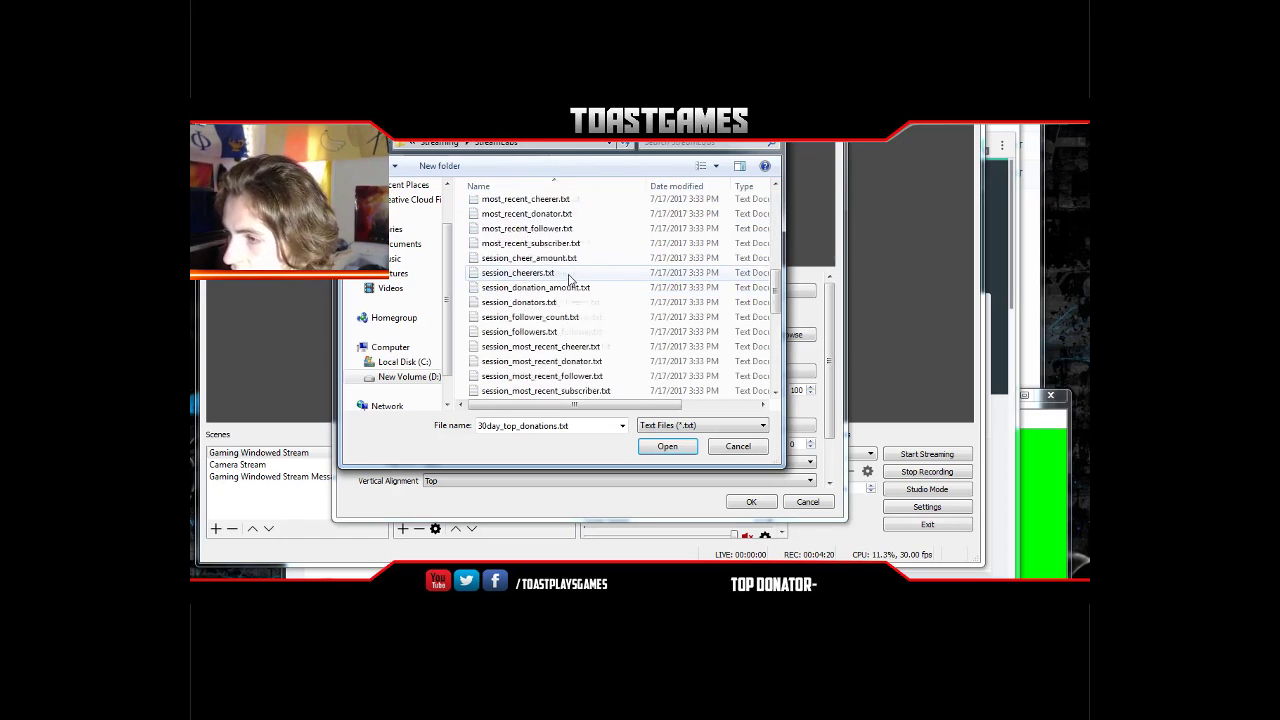
scroll(565, 283, "up", 8)
scroll(565, 283, "up", 2)
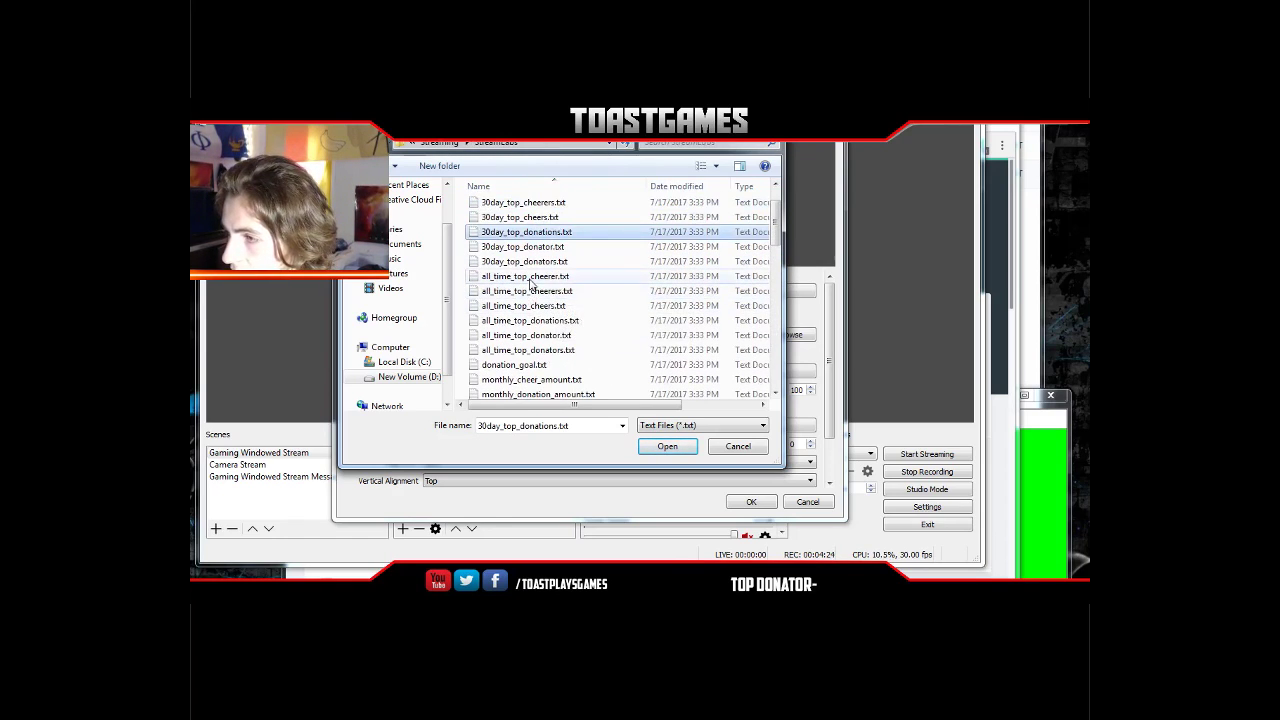
left_click(528, 337)
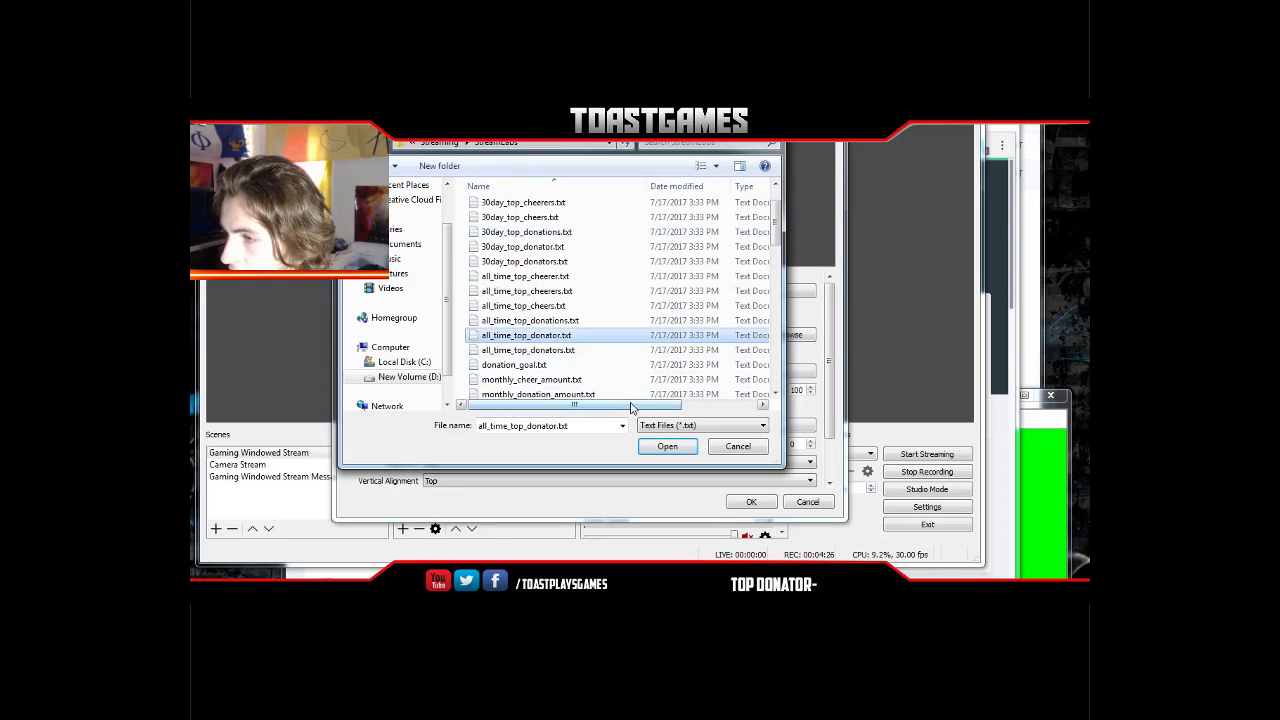
left_click(662, 449)
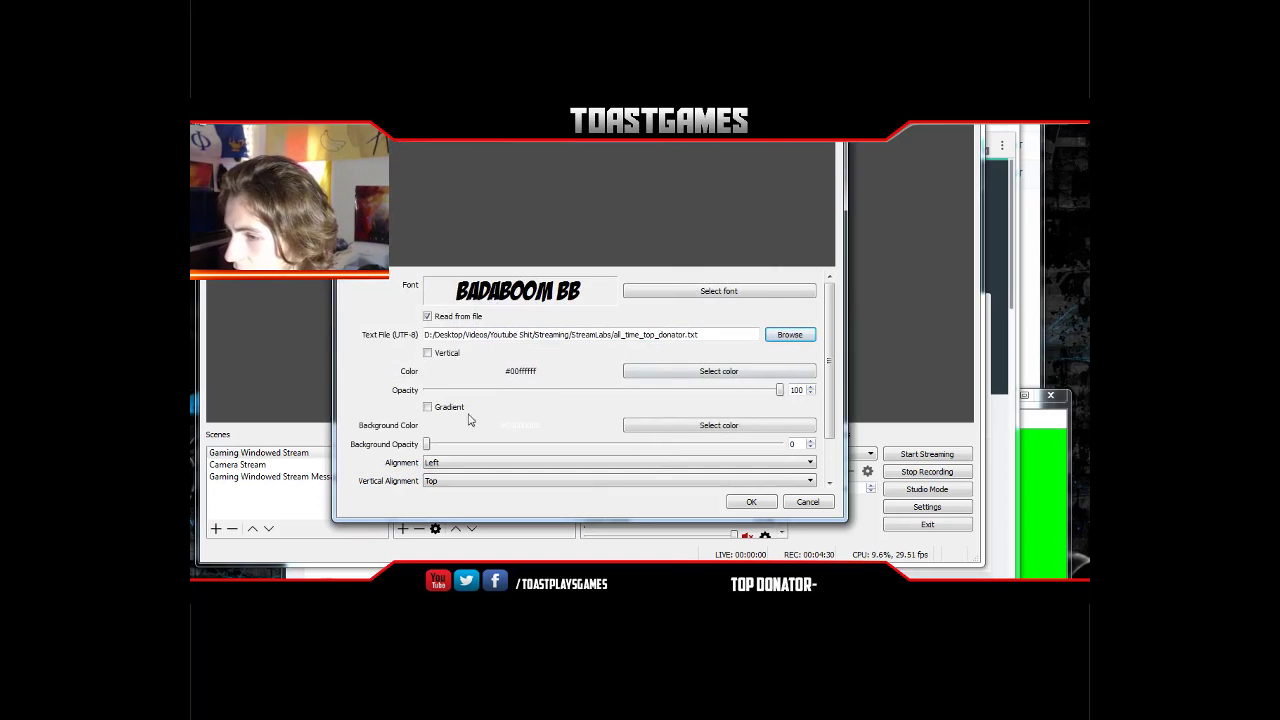
left_click(697, 371)
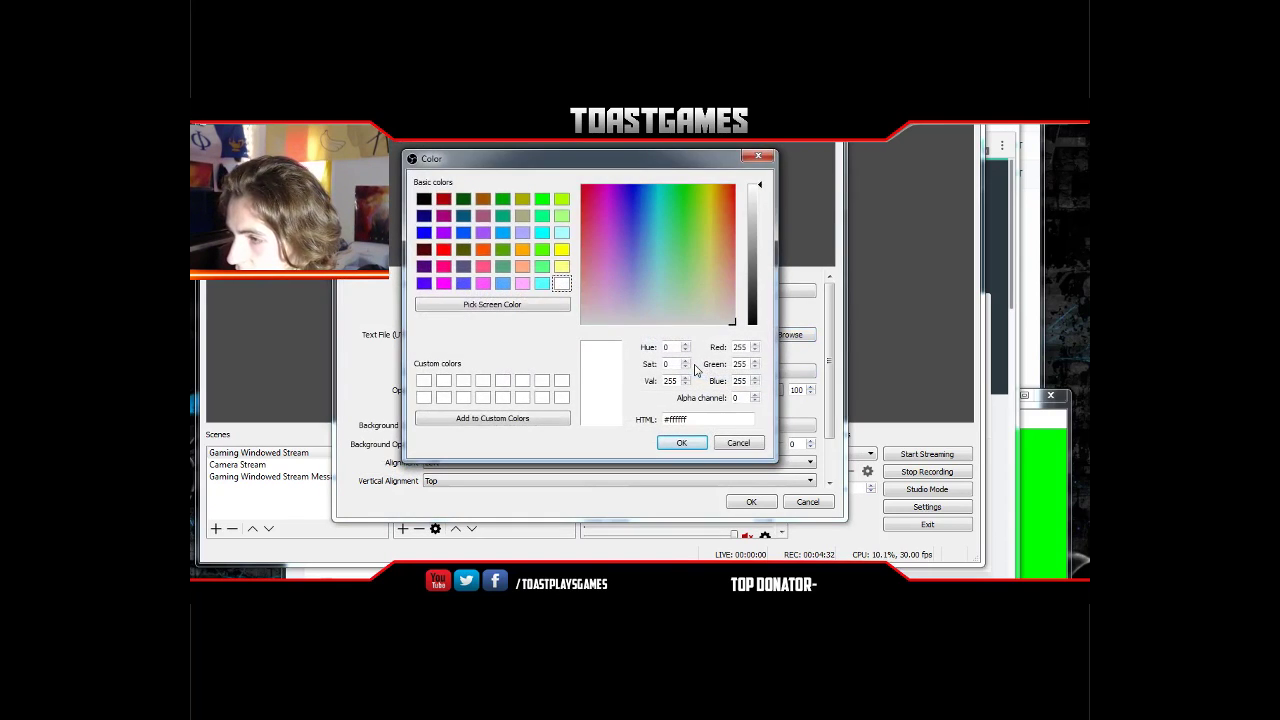
left_click(748, 502)
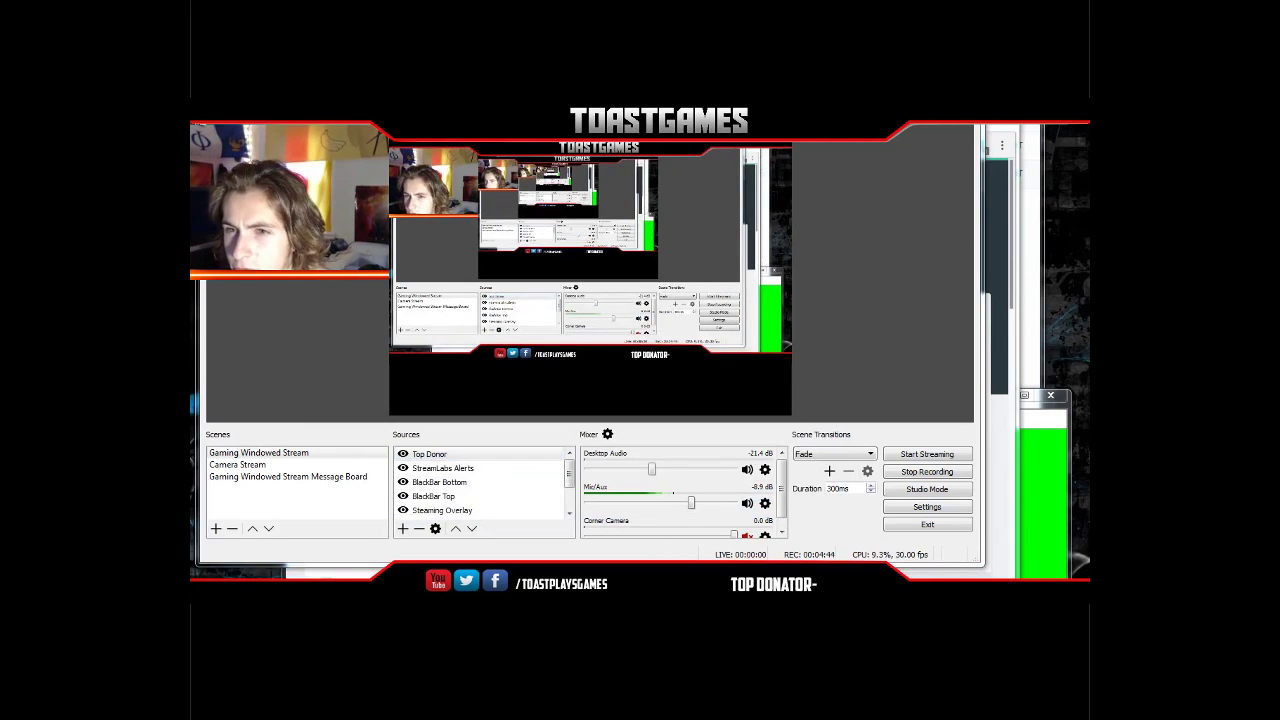
- Switch to File Explorer, open all_time_top_donator.txt from the StreamLabs folder in Notepad and save a sample donor name in it
key("alt+Tab")
left_click(548, 235)
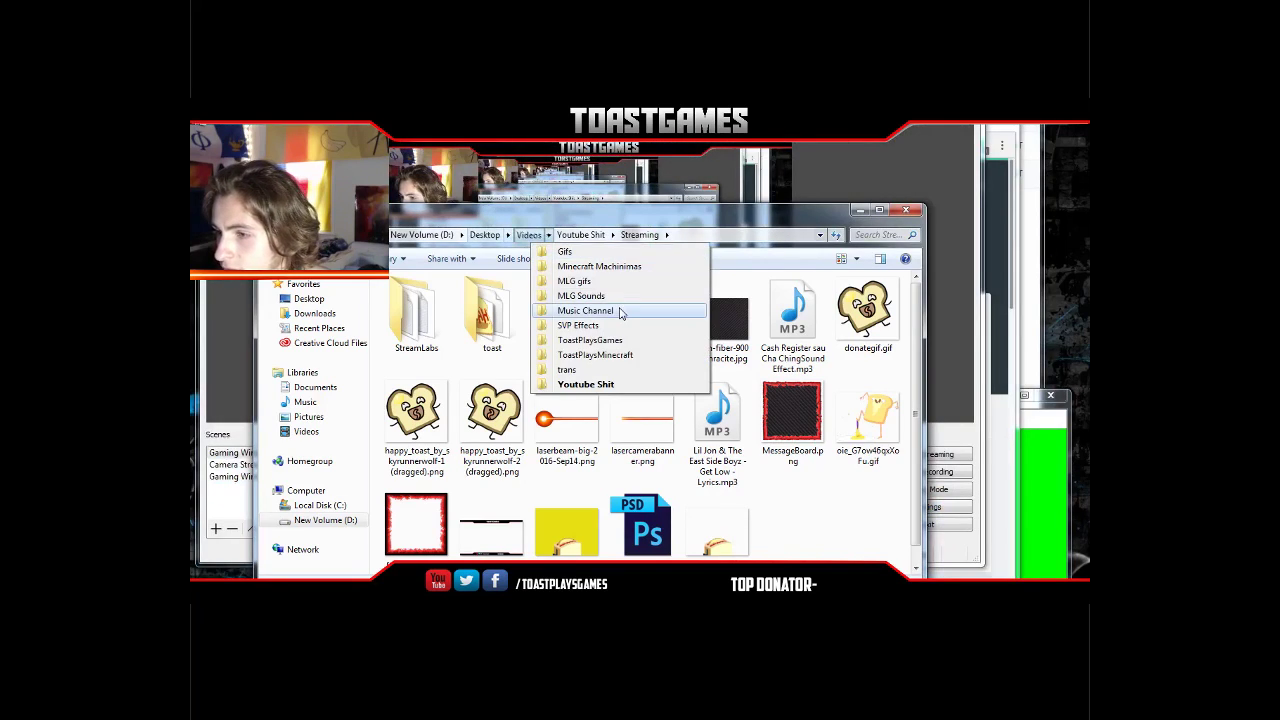
double_click(410, 340)
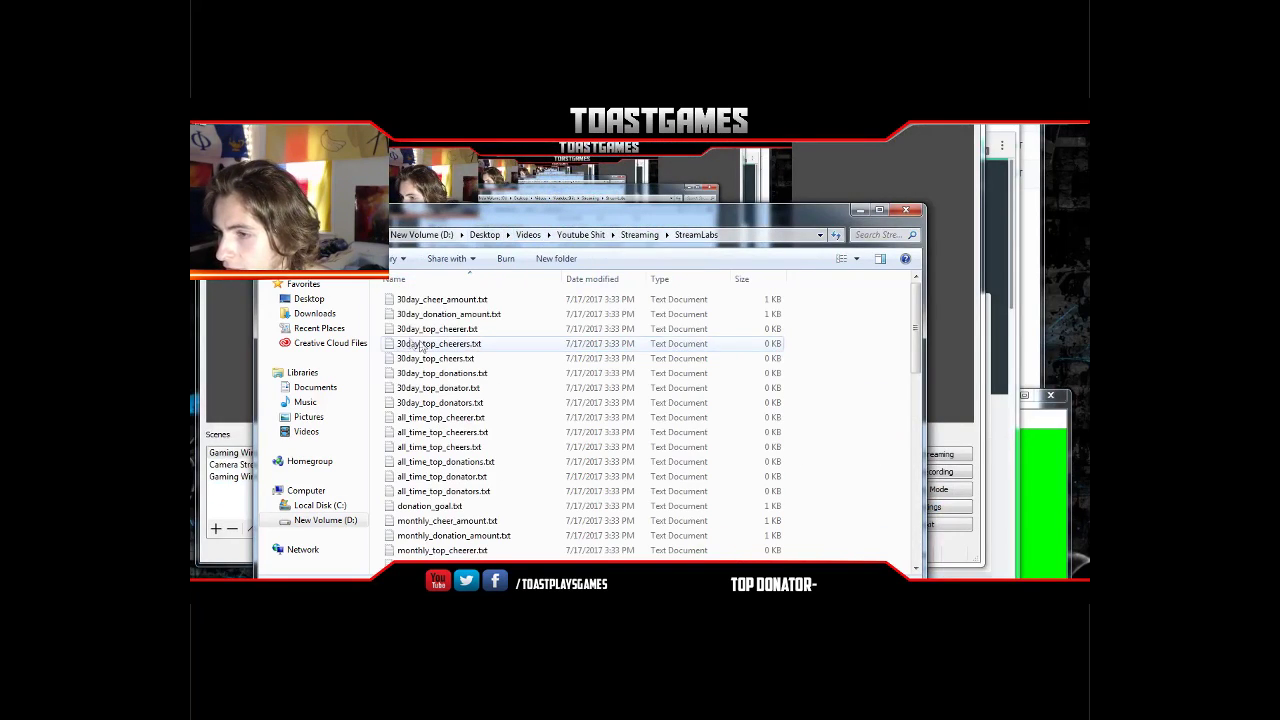
left_click(470, 477)
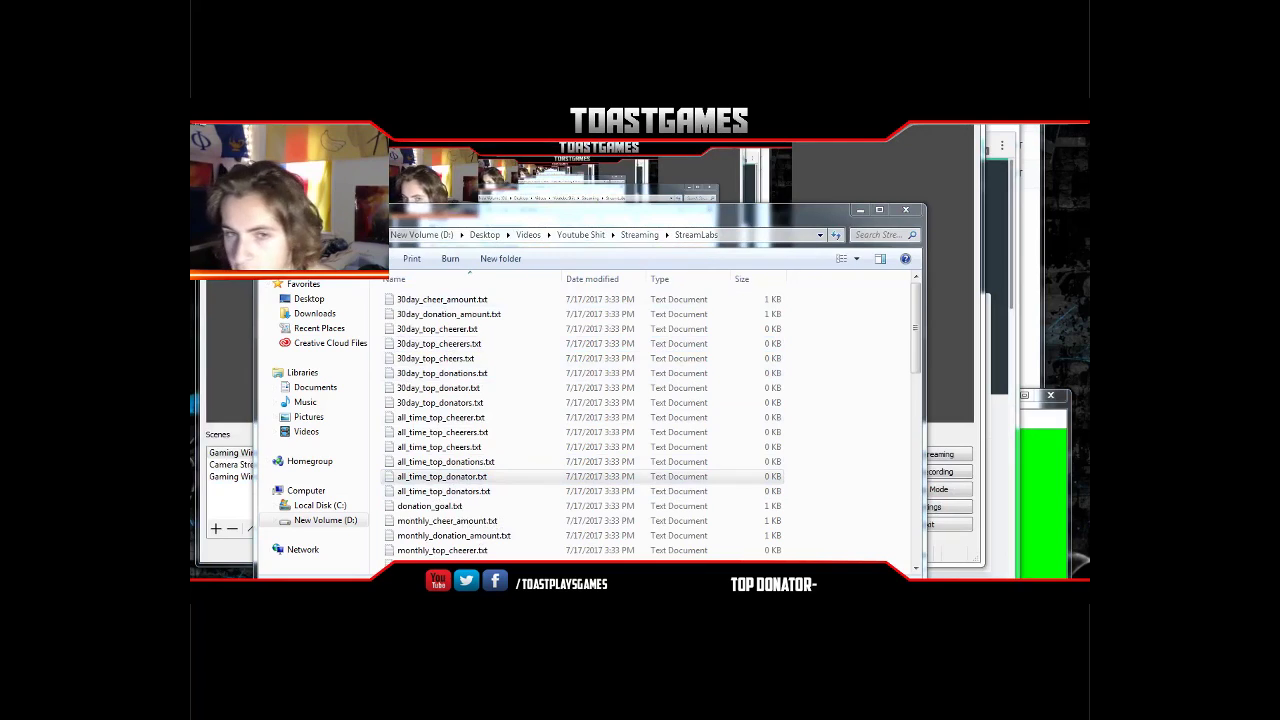
double_click(470, 477)
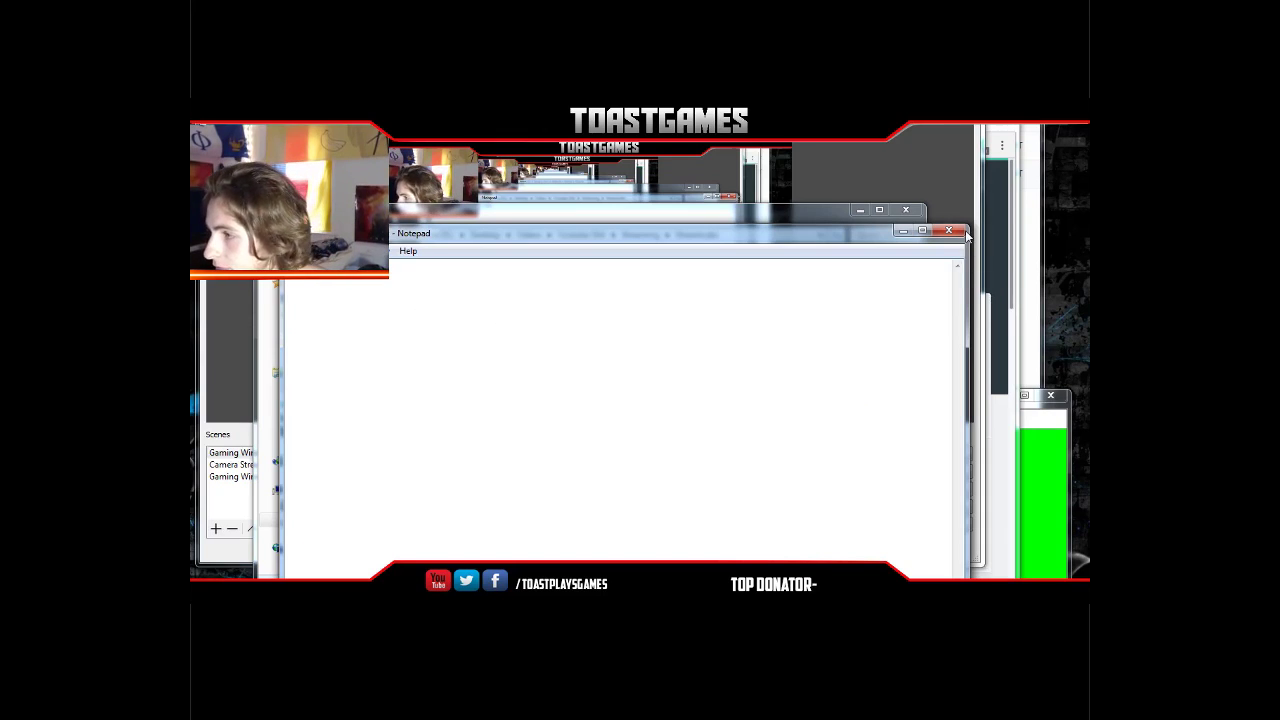
key("alt+F4")
left_click(606, 386)
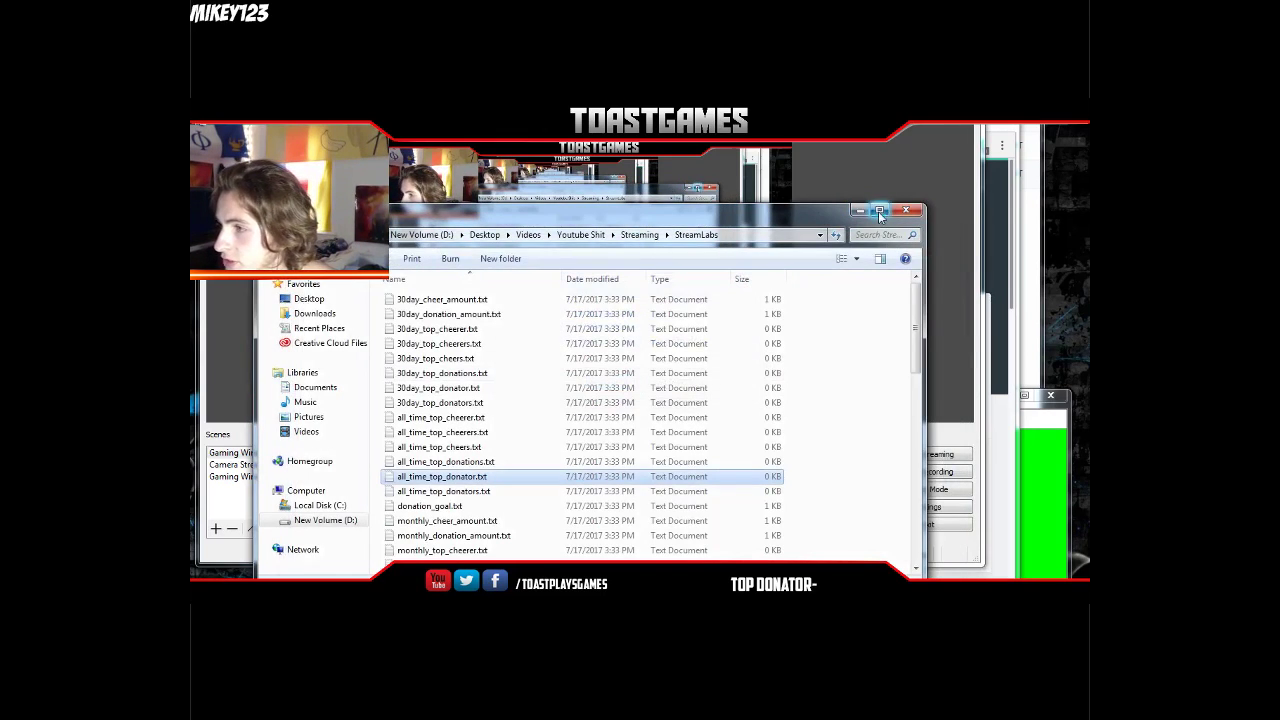
left_click(906, 211)
- Place the Top Donor text beside the TOP DONATOR- label in the OBS preview and adjust its size
left_click_drag(415, 104, 699, 350)
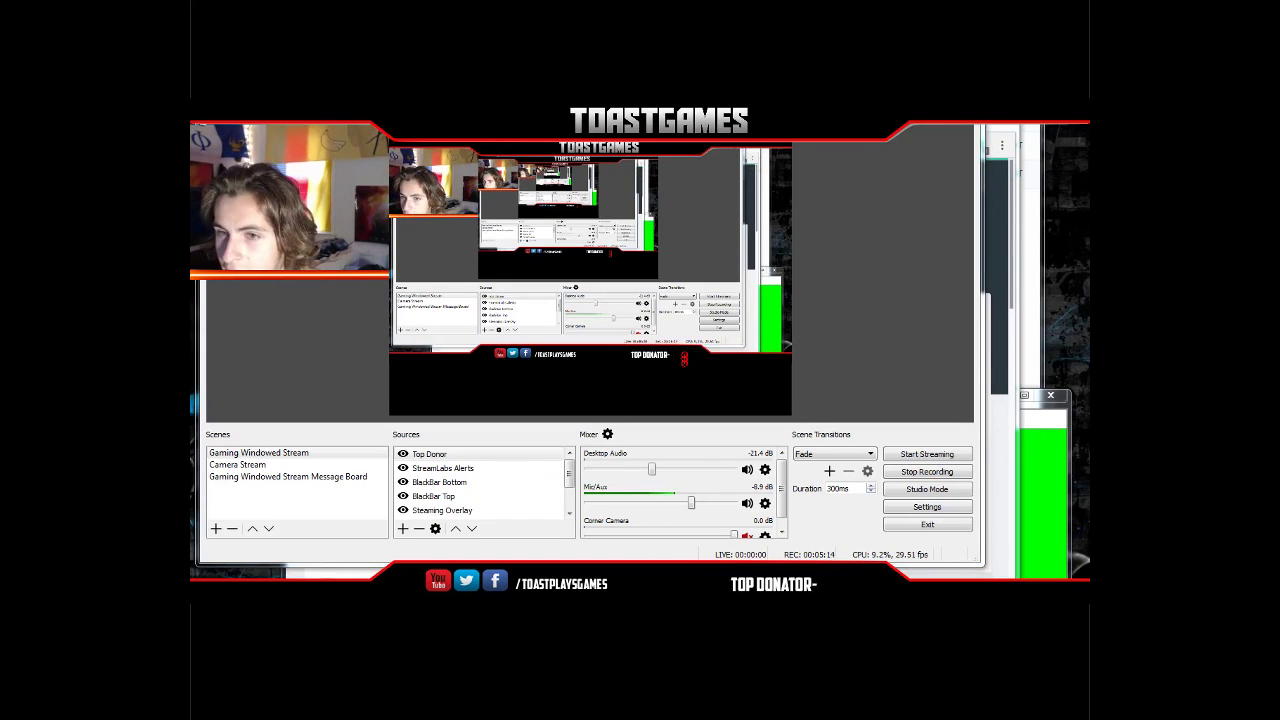
key("alt+Tab")
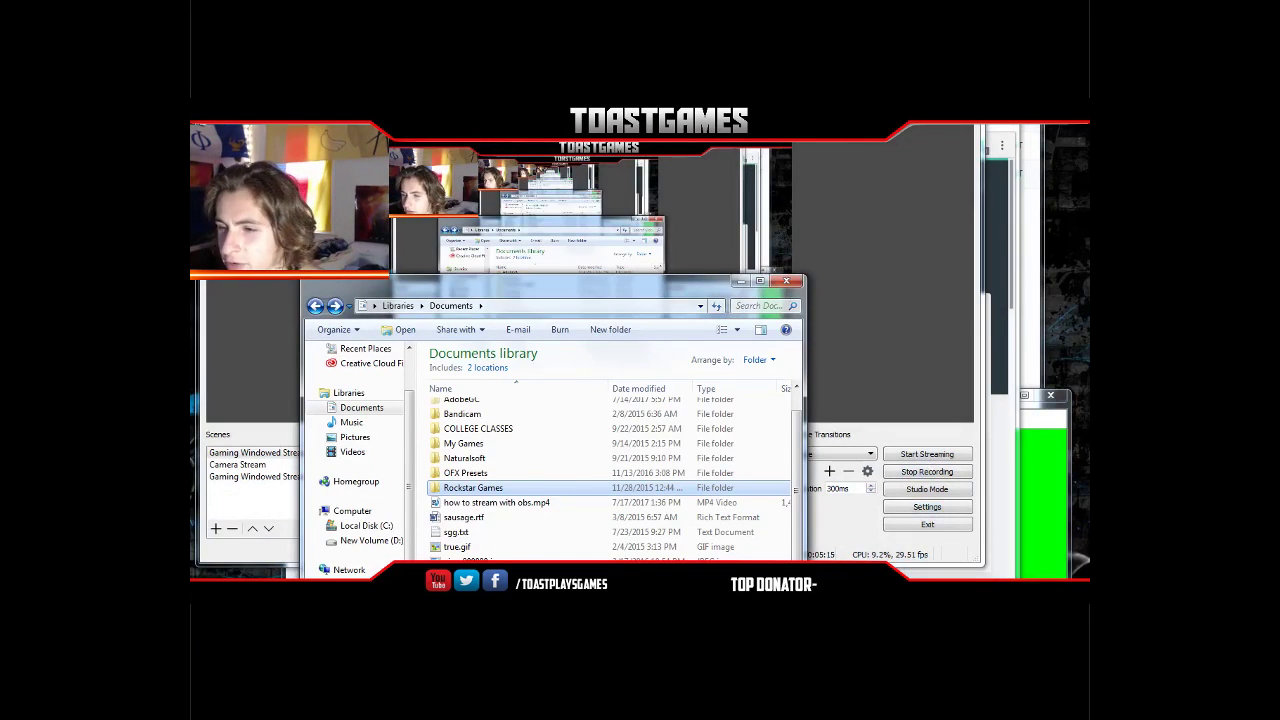
left_click(746, 283)
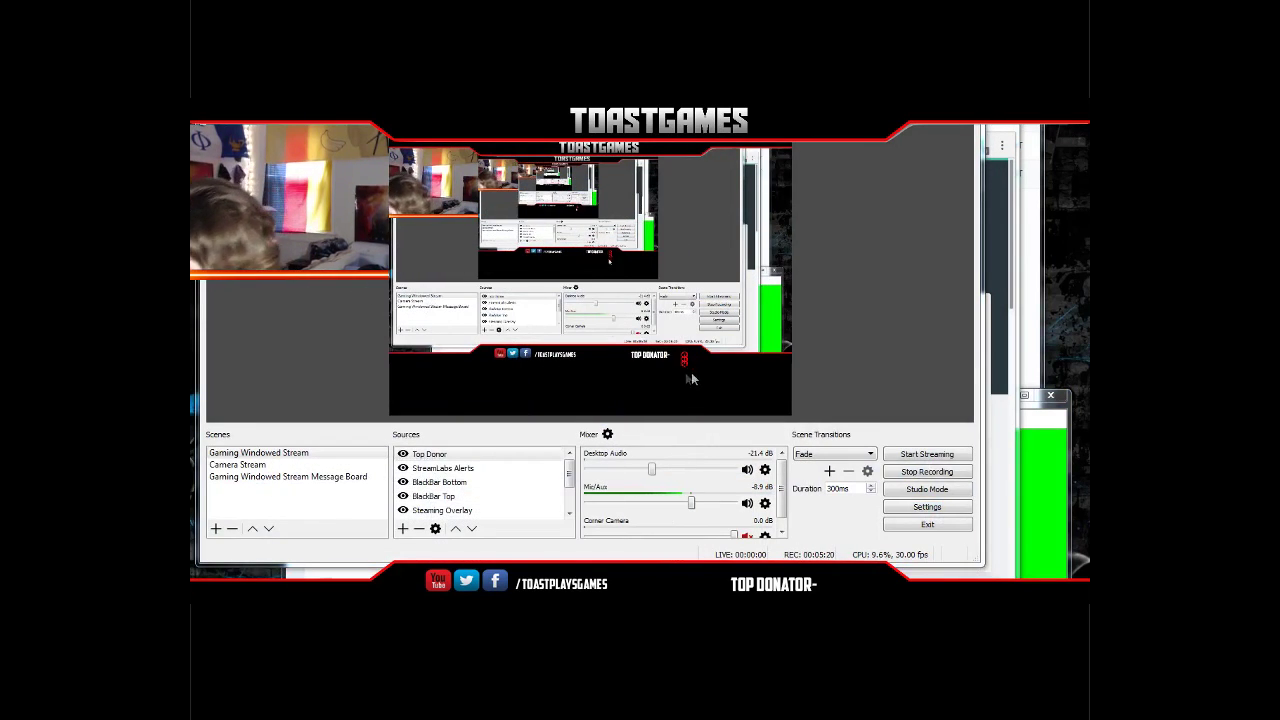
left_click_drag(688, 365, 720, 300)
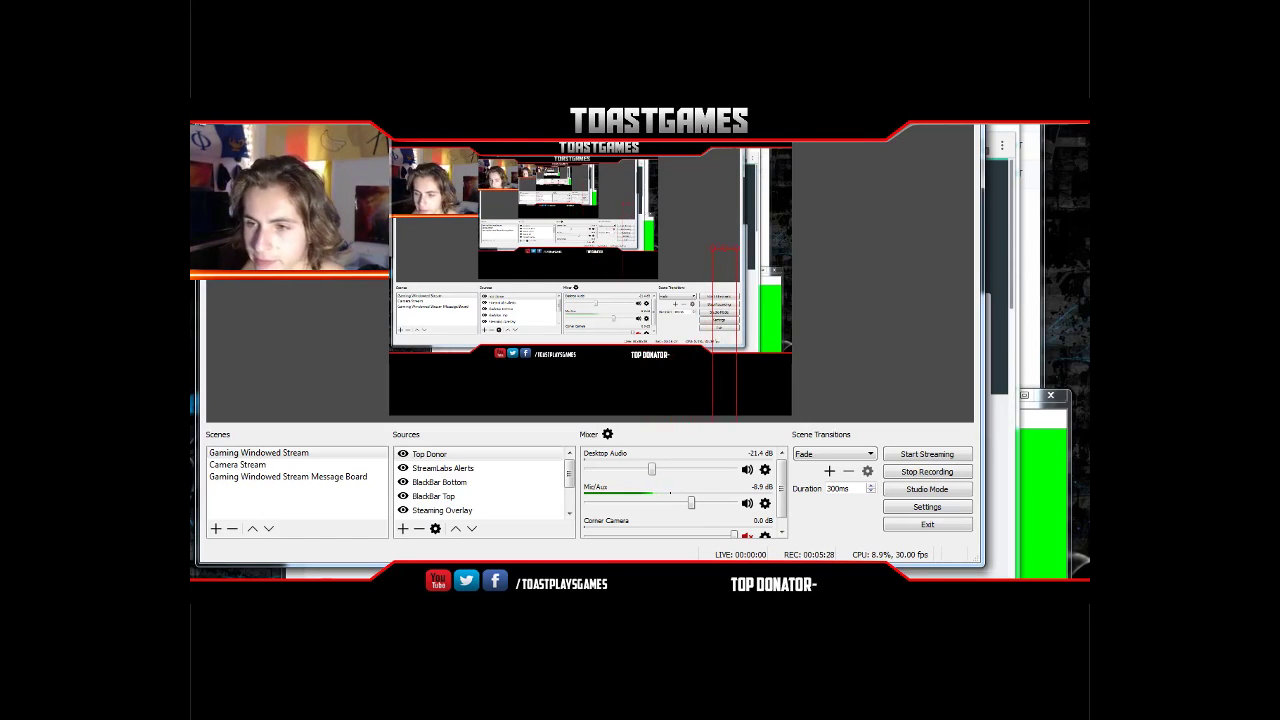
- Open a new File Explorer window and go to the StreamLabs folder inside the Streaming folder on drive D
key("super+e")
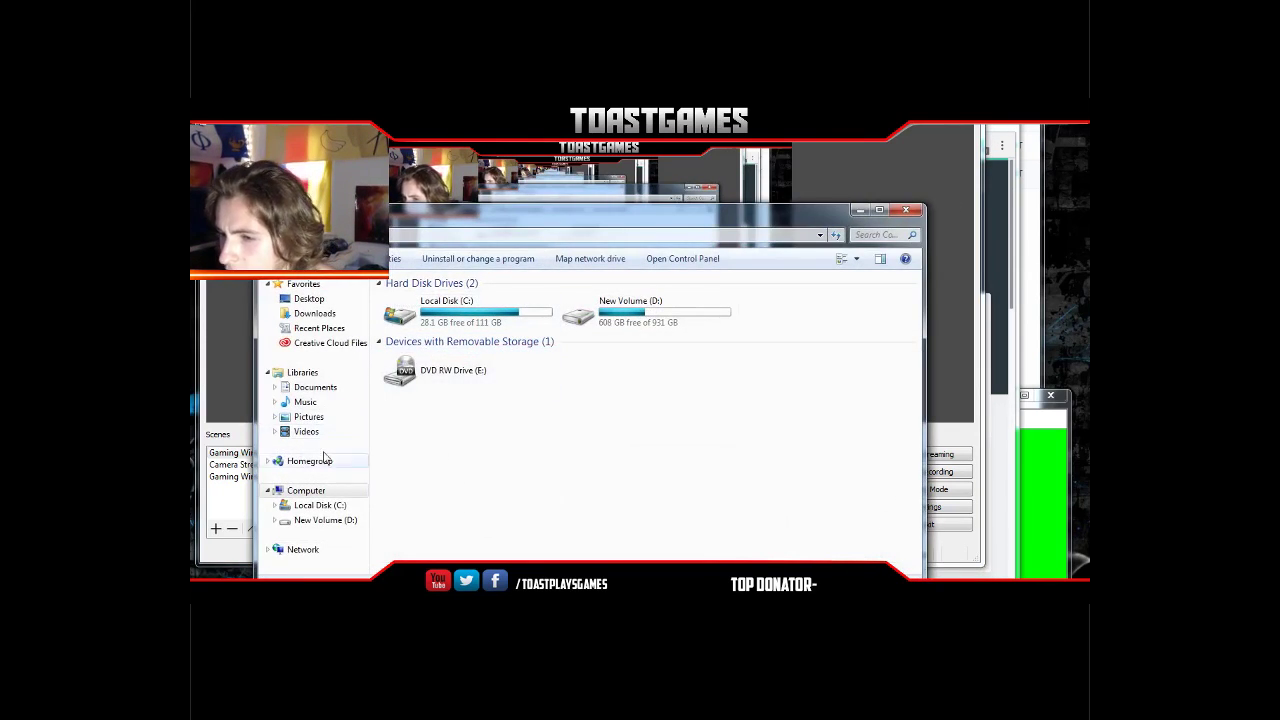
left_click(322, 520)
double_click(449, 420)
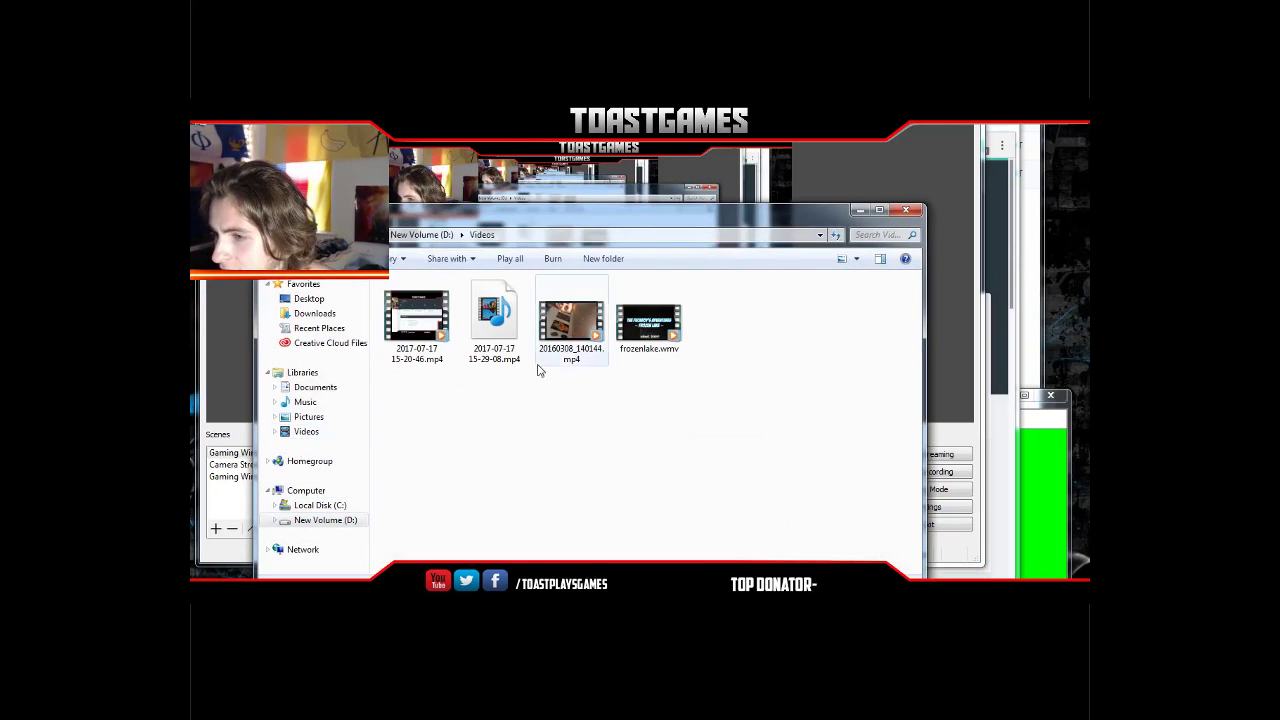
left_click(274, 234)
double_click(410, 304)
double_click(417, 397)
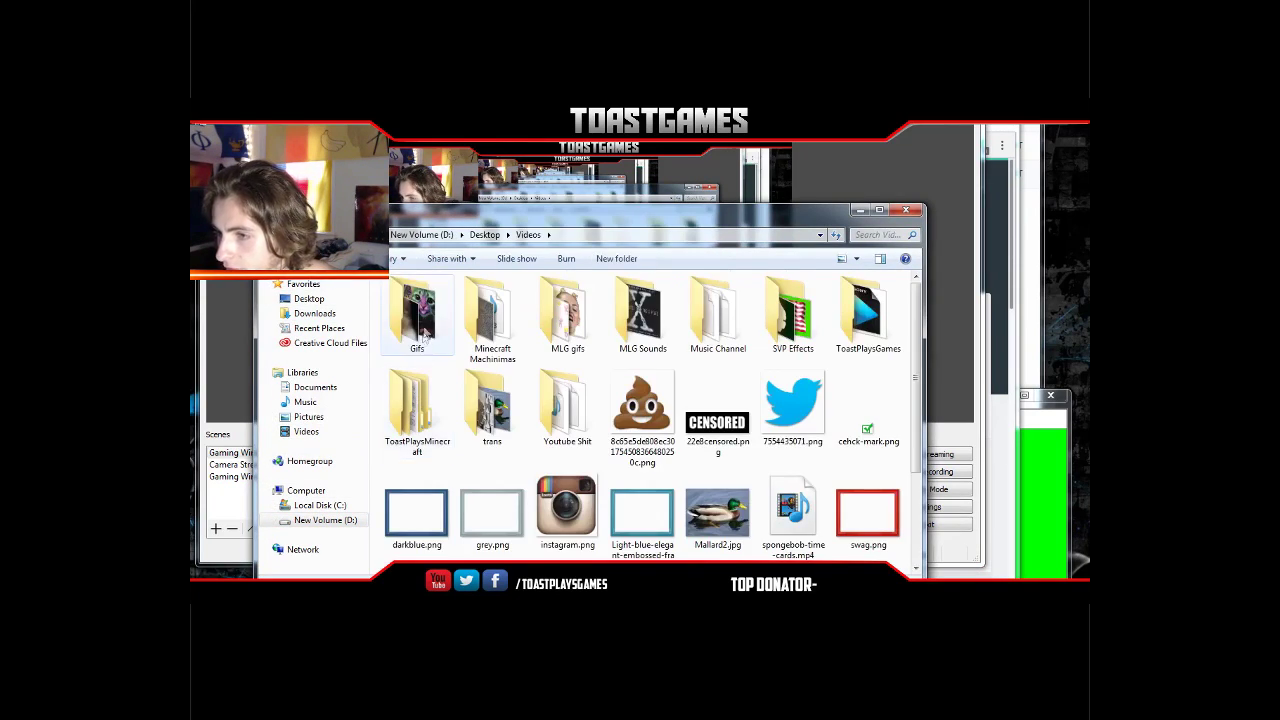
double_click(565, 415)
left_click(432, 403)
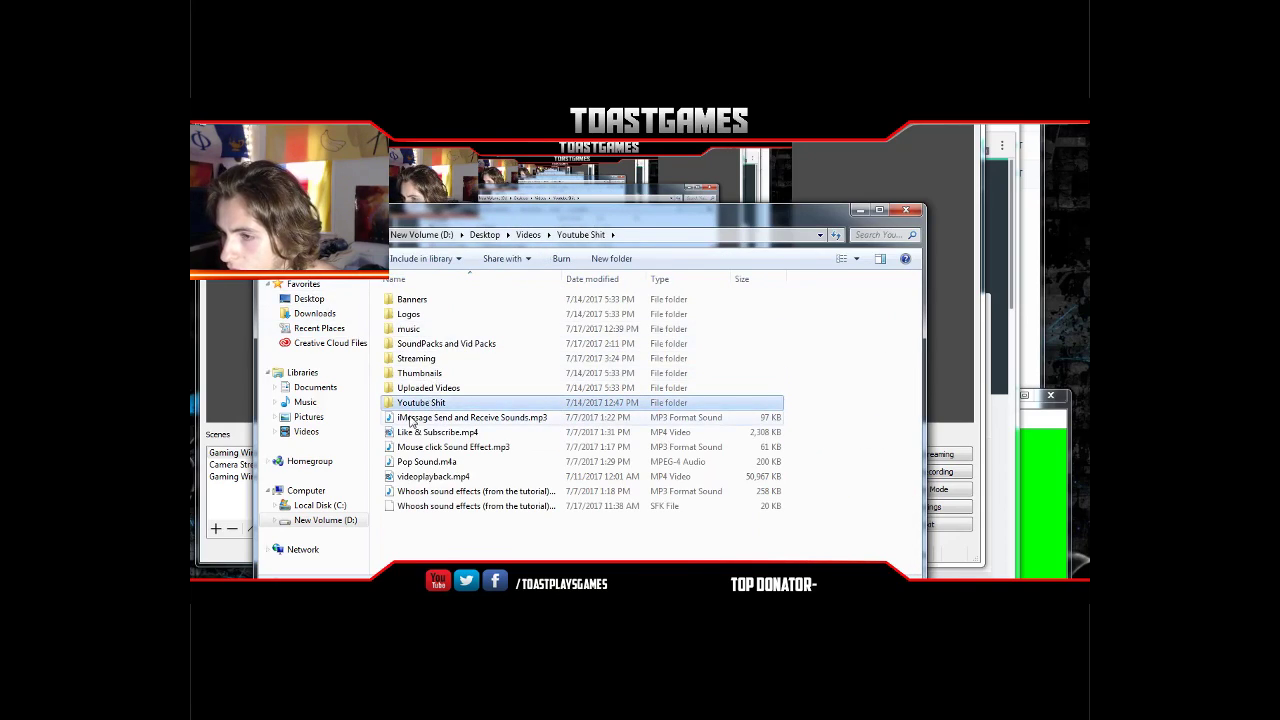
double_click(412, 358)
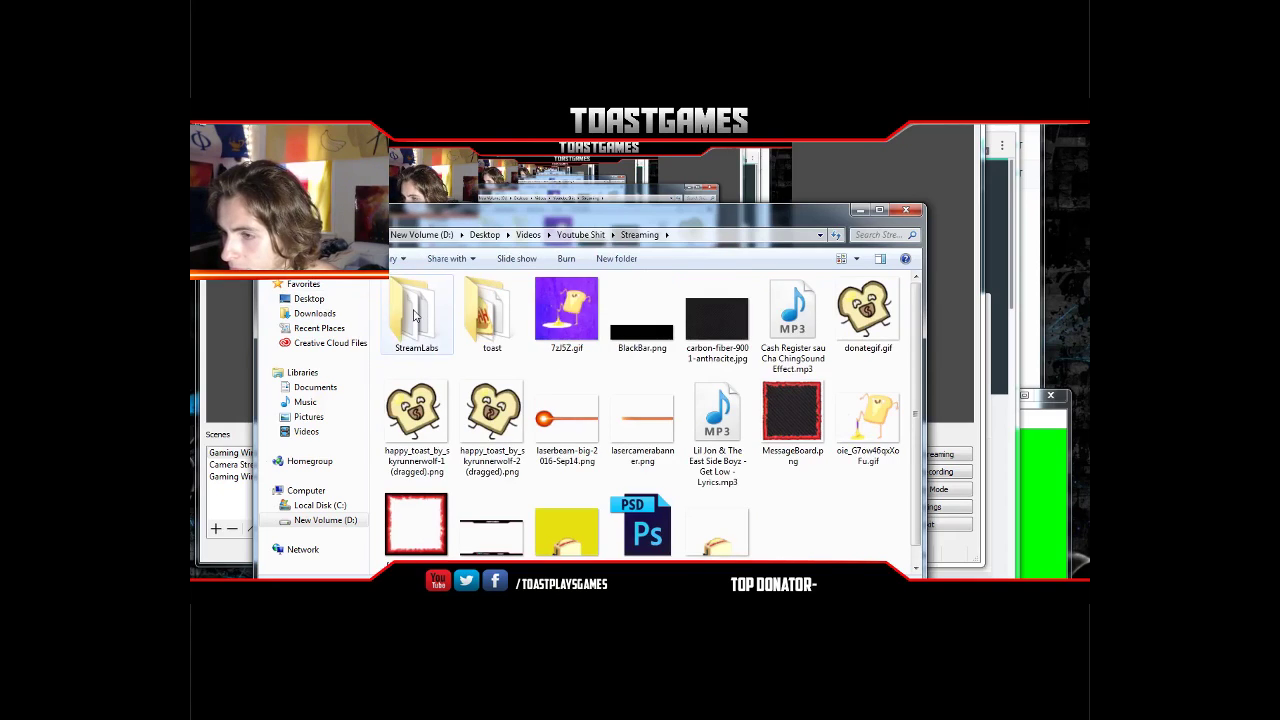
double_click(413, 315)
- Open all_time_top_donator.txt in Notepad, enter placeholder text and save the file
scroll(440, 432, "down", 1)
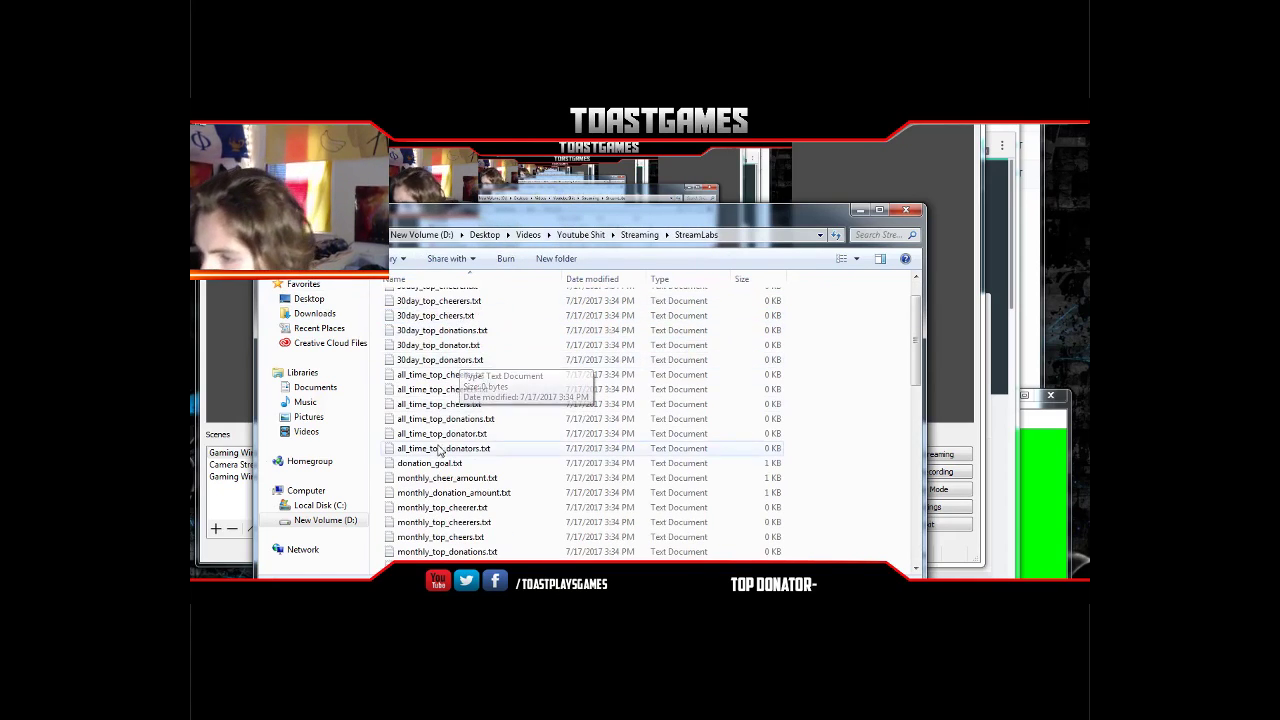
double_click(440, 433)
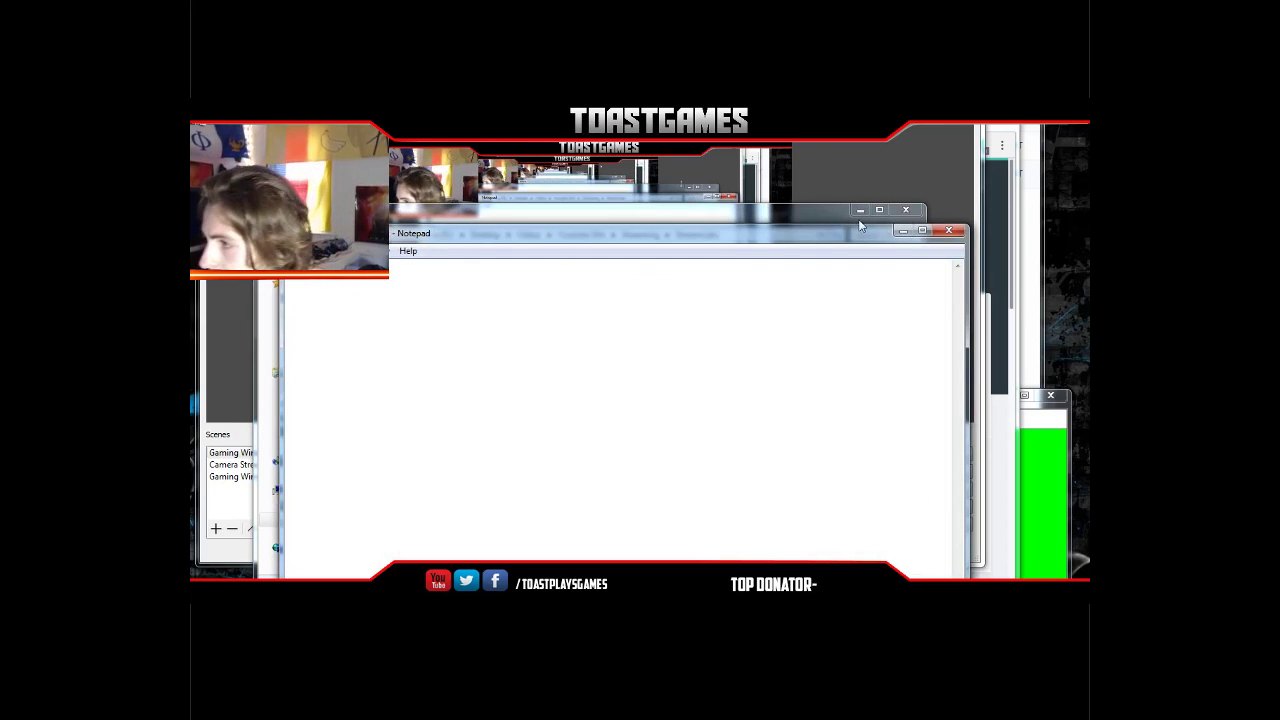
left_click(949, 230)
left_click(610, 383)
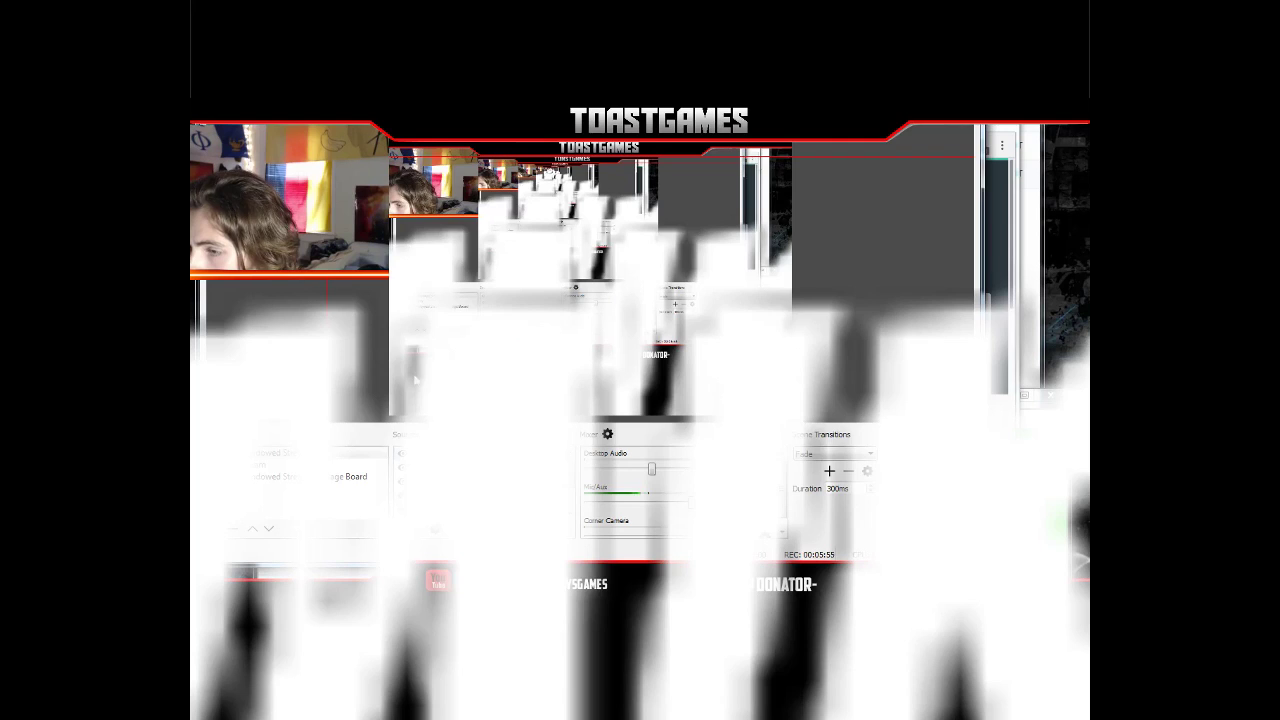
- Remove the existing Top Donor source and create a new Text (GDI+) source named Top Donor
key("Delete")
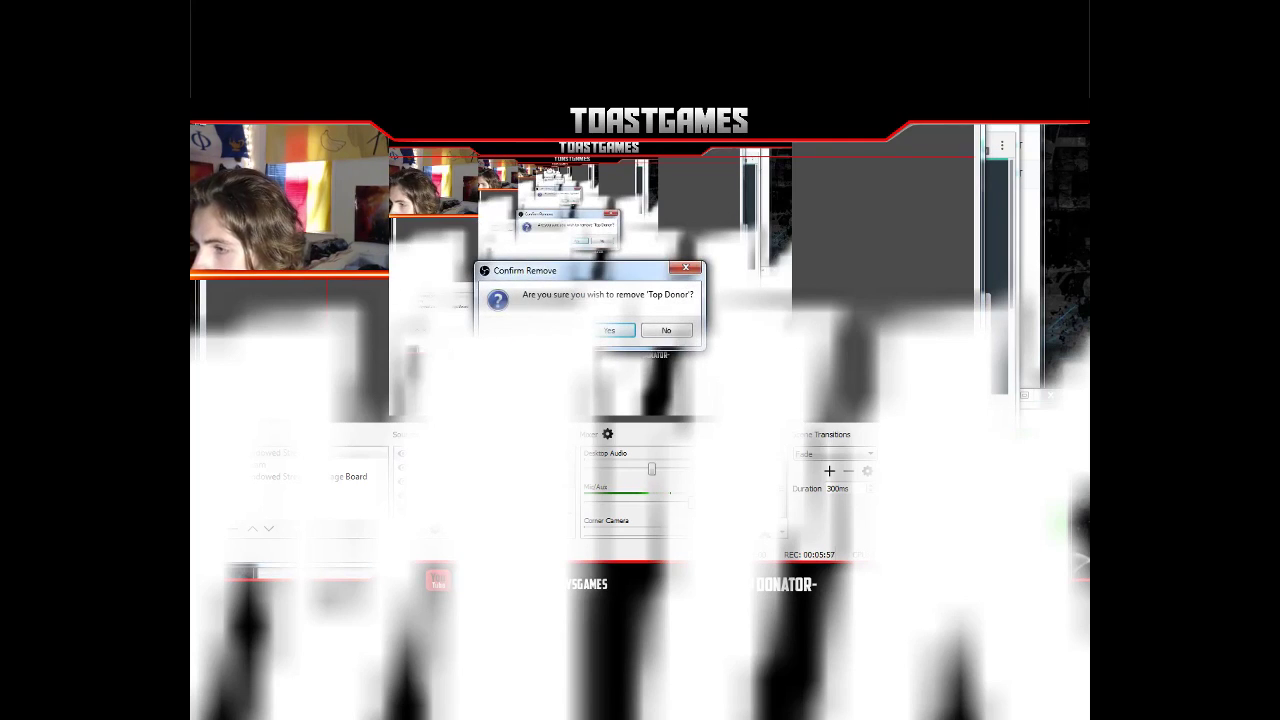
left_click(610, 331)
left_click(403, 528)
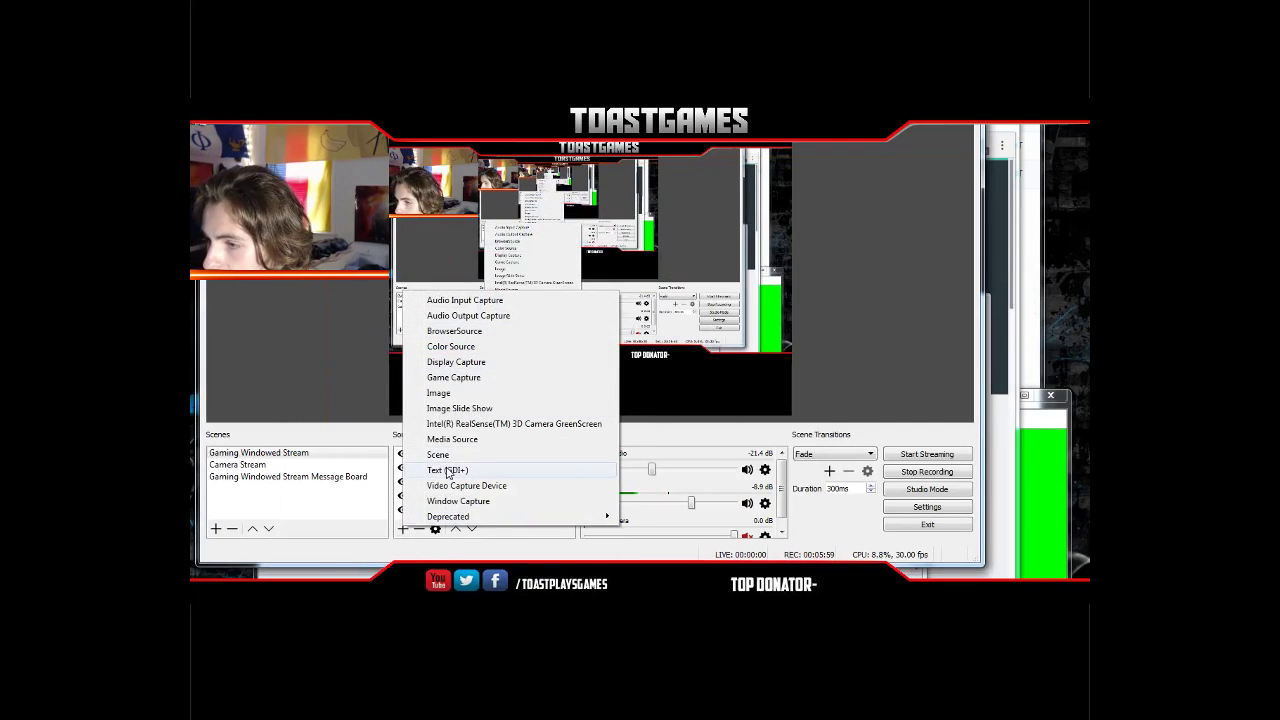
left_click(447, 470)
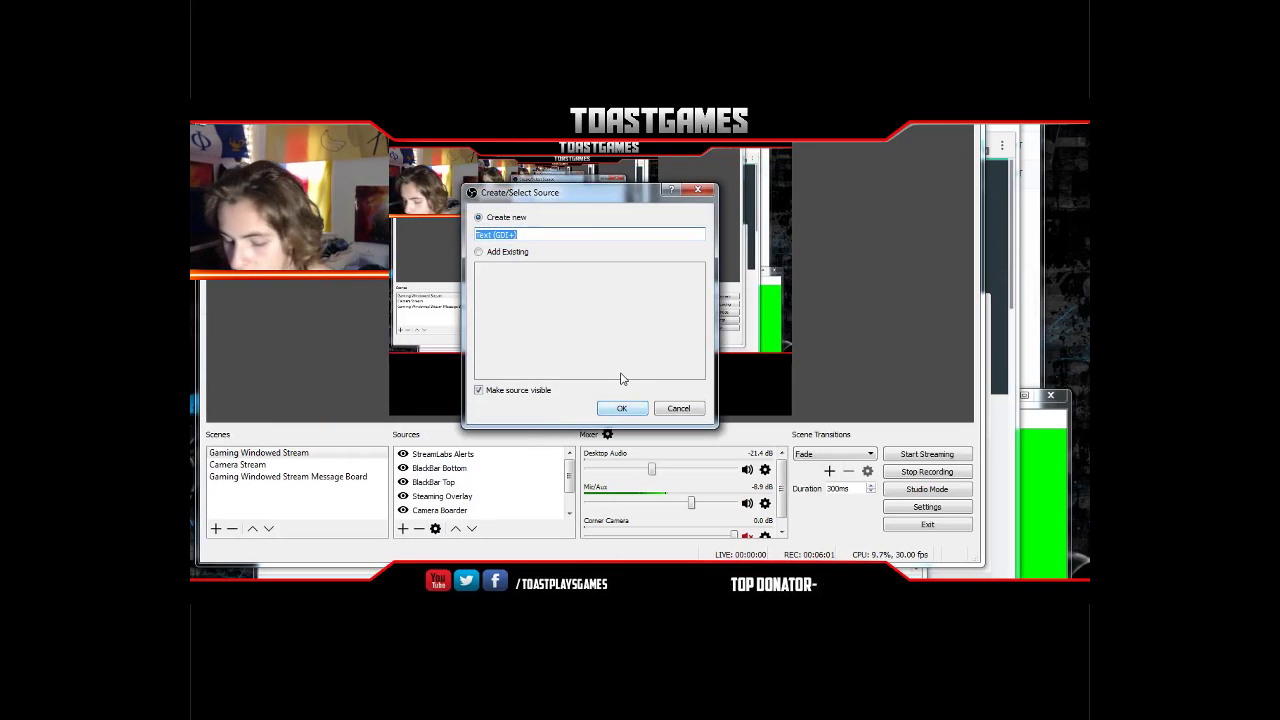
type("Top Donor")
key("Return")
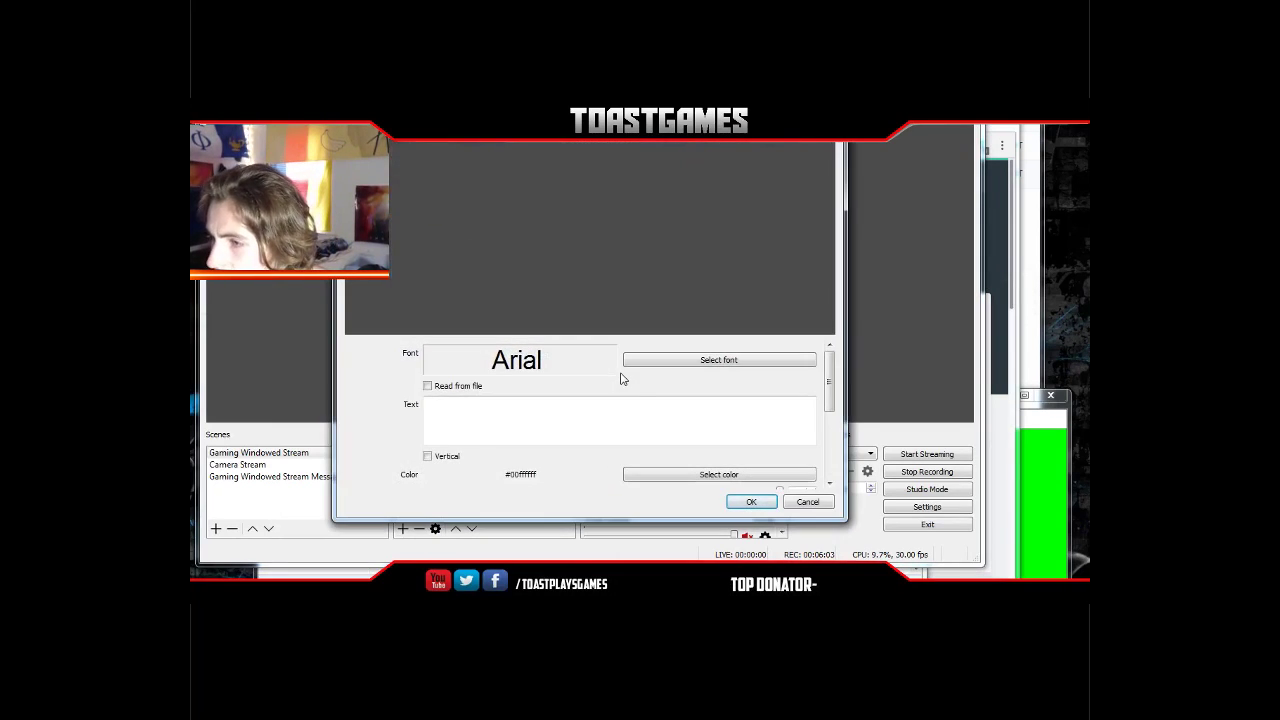
- Make the Top Donor text read from a file and choose all_time_top_donator.txt in the StreamLabs folder
left_click(445, 387)
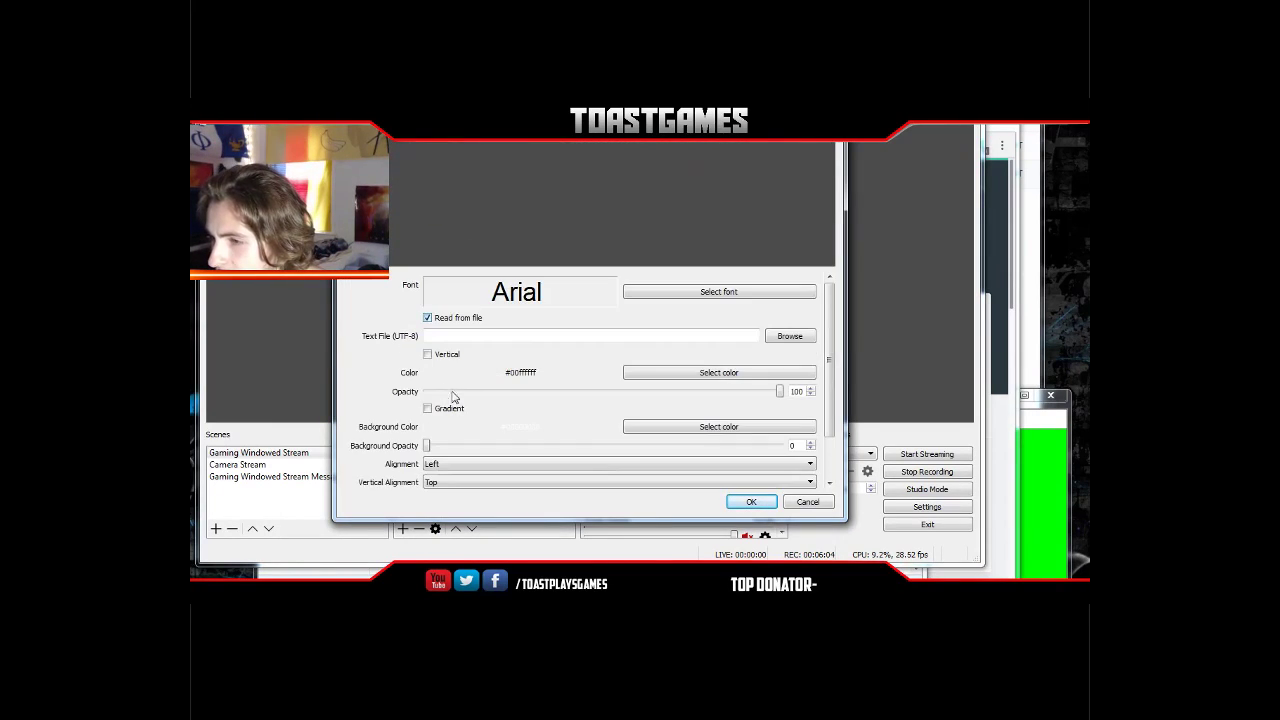
left_click(789, 336)
left_click(575, 335)
scroll(565, 350, "down", 5)
scroll(565, 355, "up", 3)
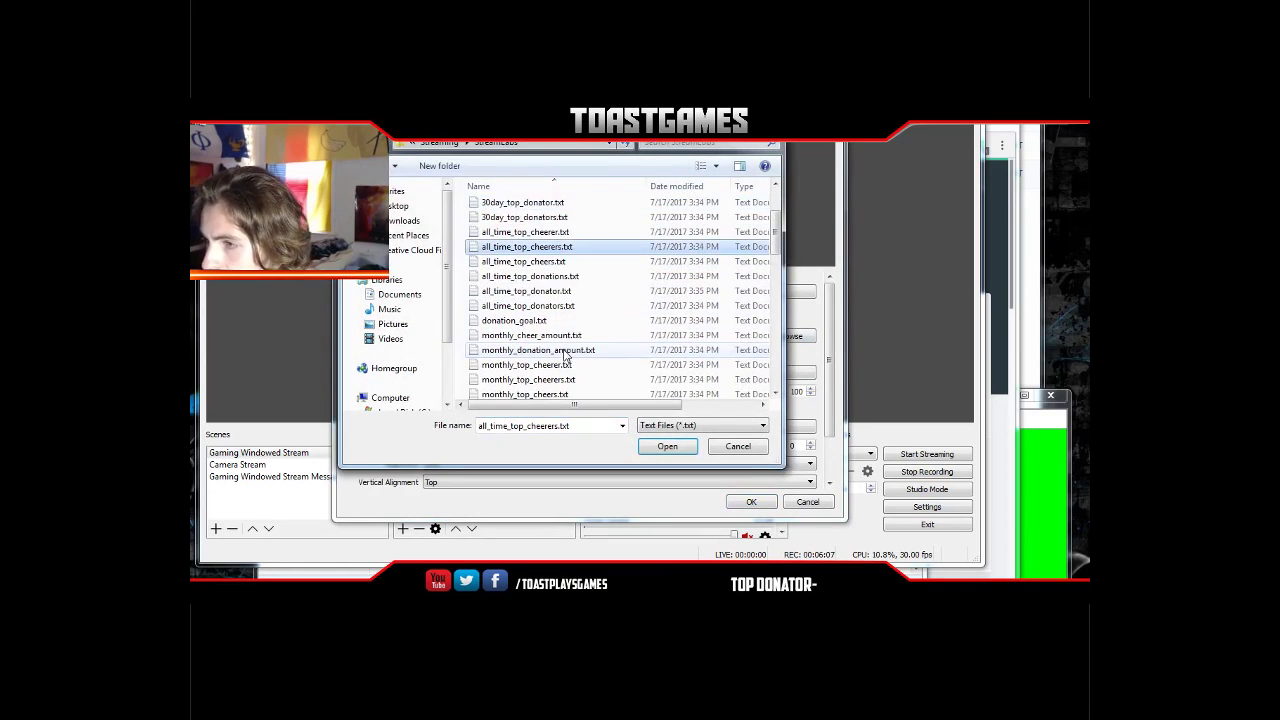
left_click(540, 291)
left_click(667, 446)
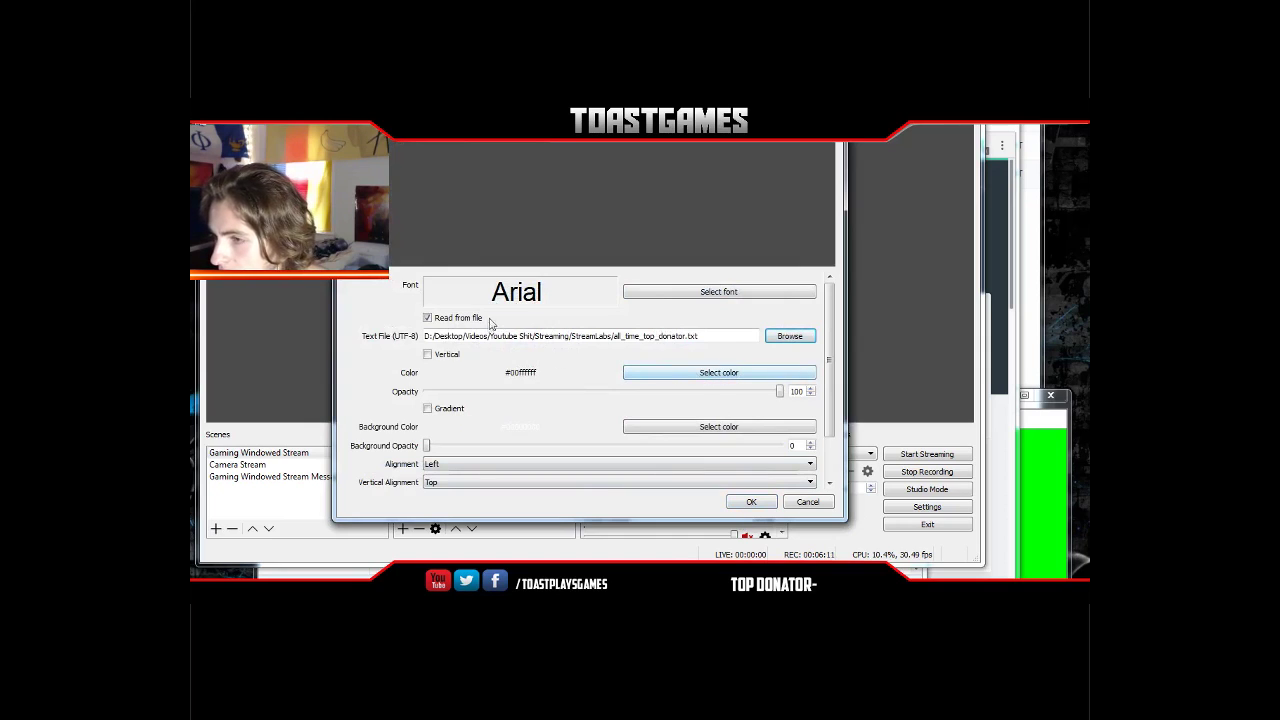
- Set the Top Donor text's font to BadaBoom BB and accept the source properties
left_click(718, 291)
left_click(484, 308)
left_click(474, 311)
left_click(674, 424)
left_click(751, 501)
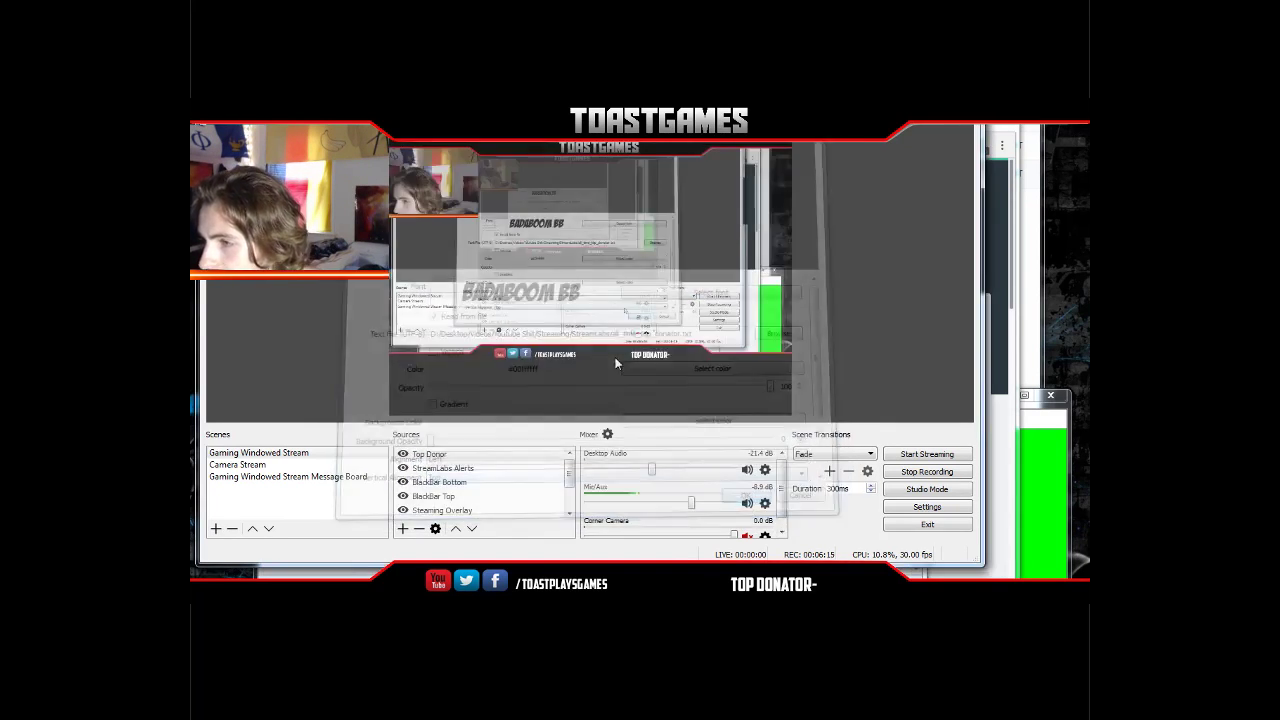
- Switch to File Explorer, save a sample donor name in all_time_top_donator.txt with Notepad, and return to OBS
key("alt+Tab")
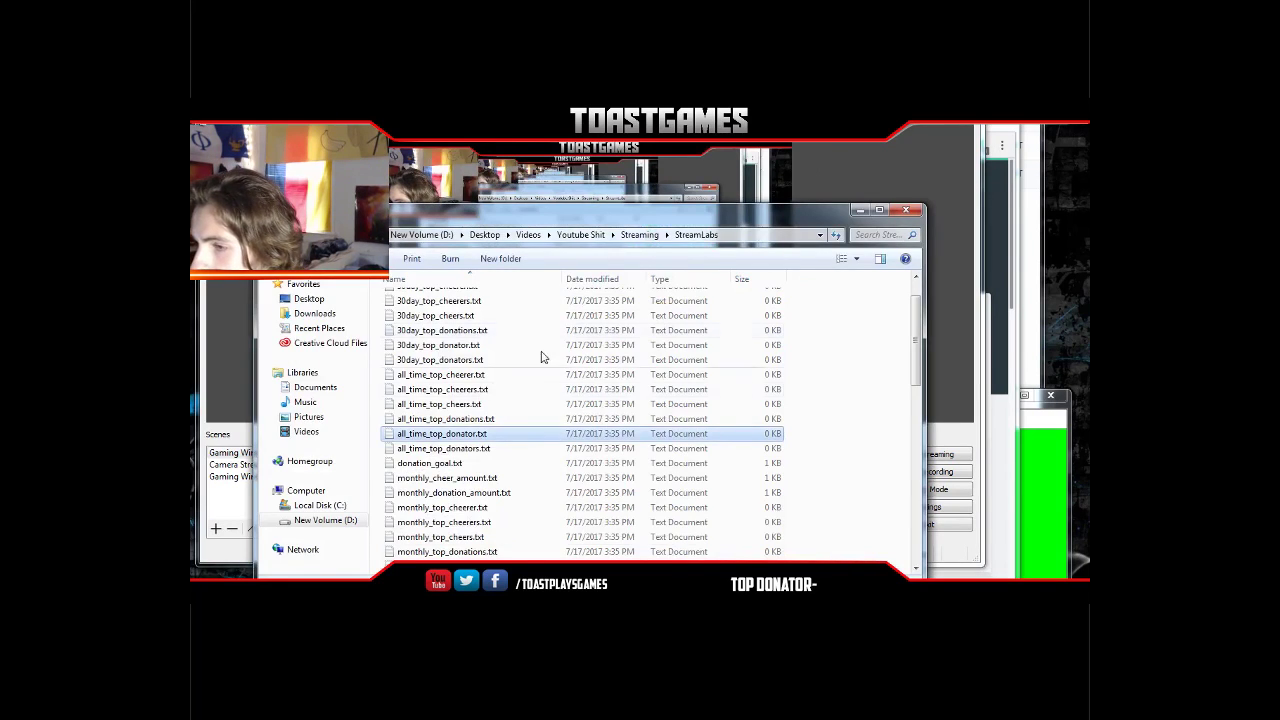
double_click(452, 435)
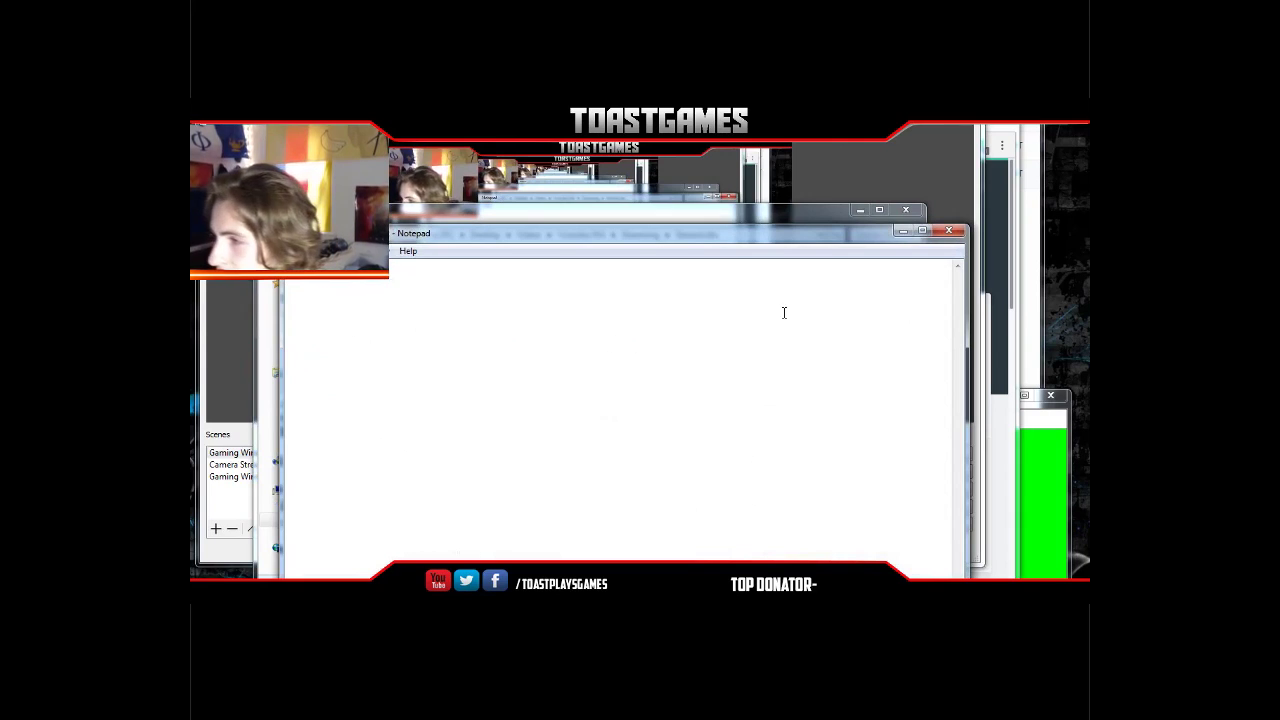
left_click(949, 233)
left_click(609, 382)
key("alt+Tab")
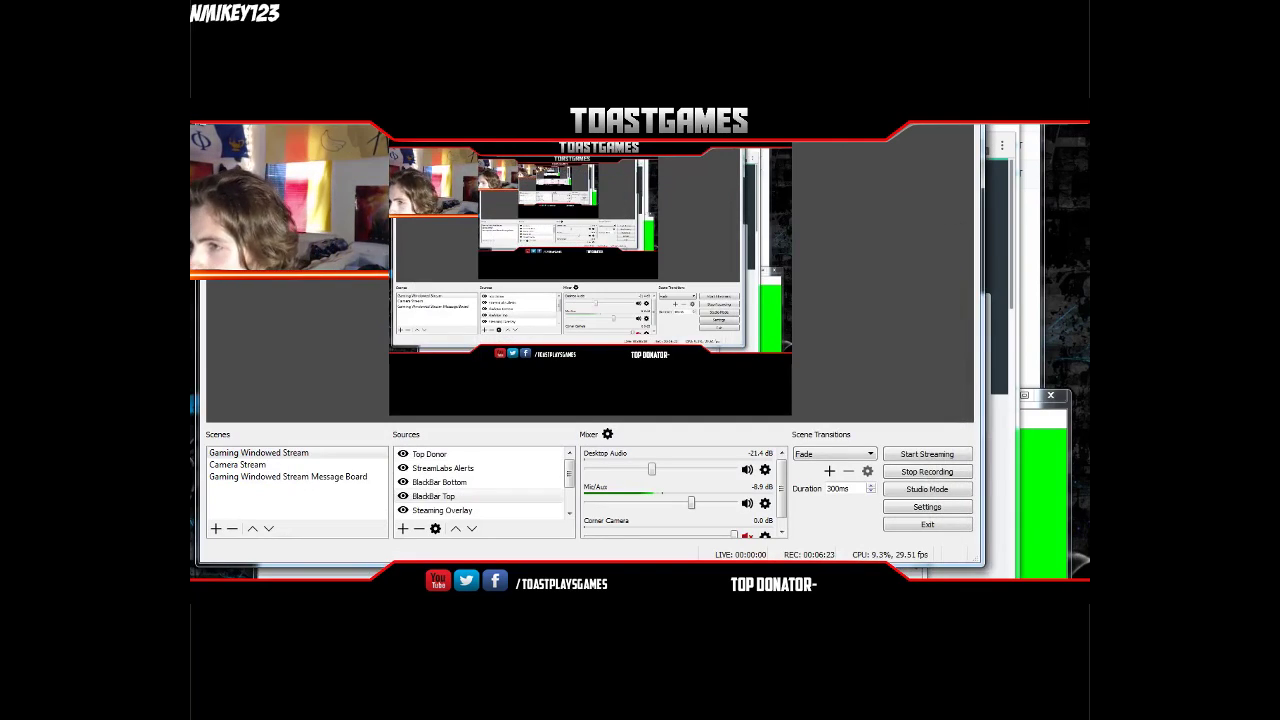
- Move the Top Donor text beside the TOP DONATOR- label in the preview and nudge it down into alignment
left_click(449, 142)
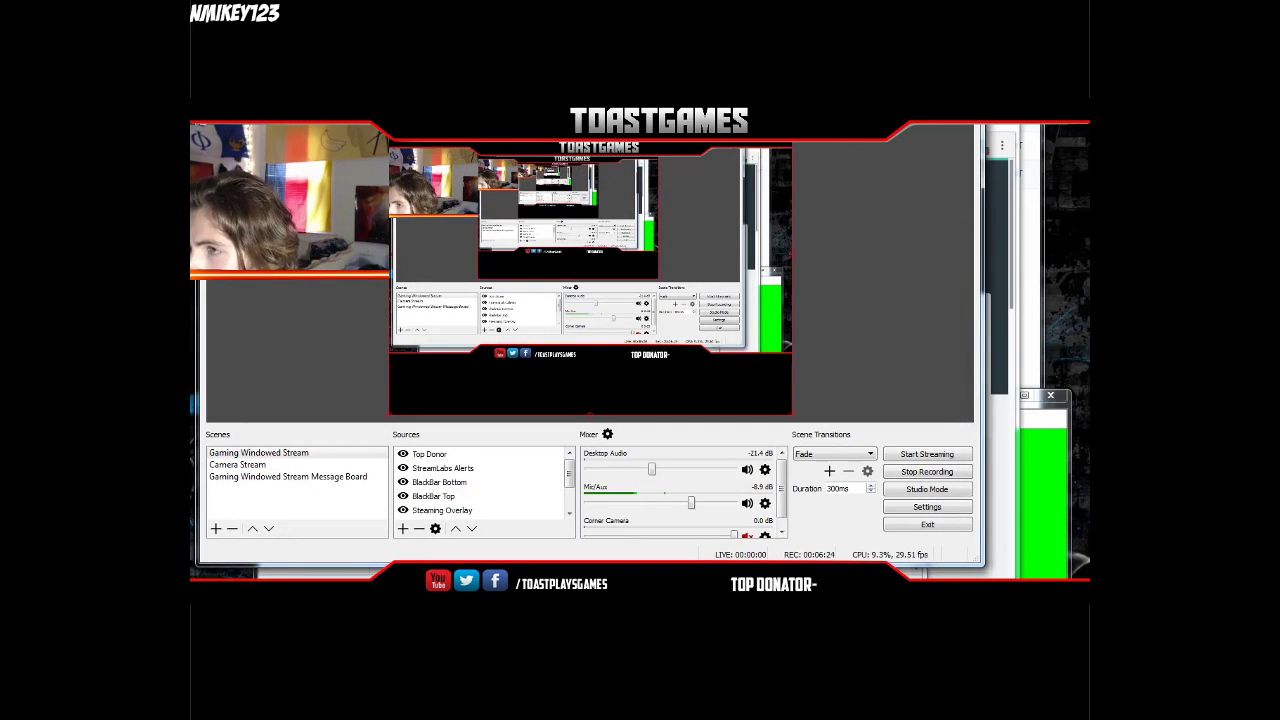
left_click(460, 455)
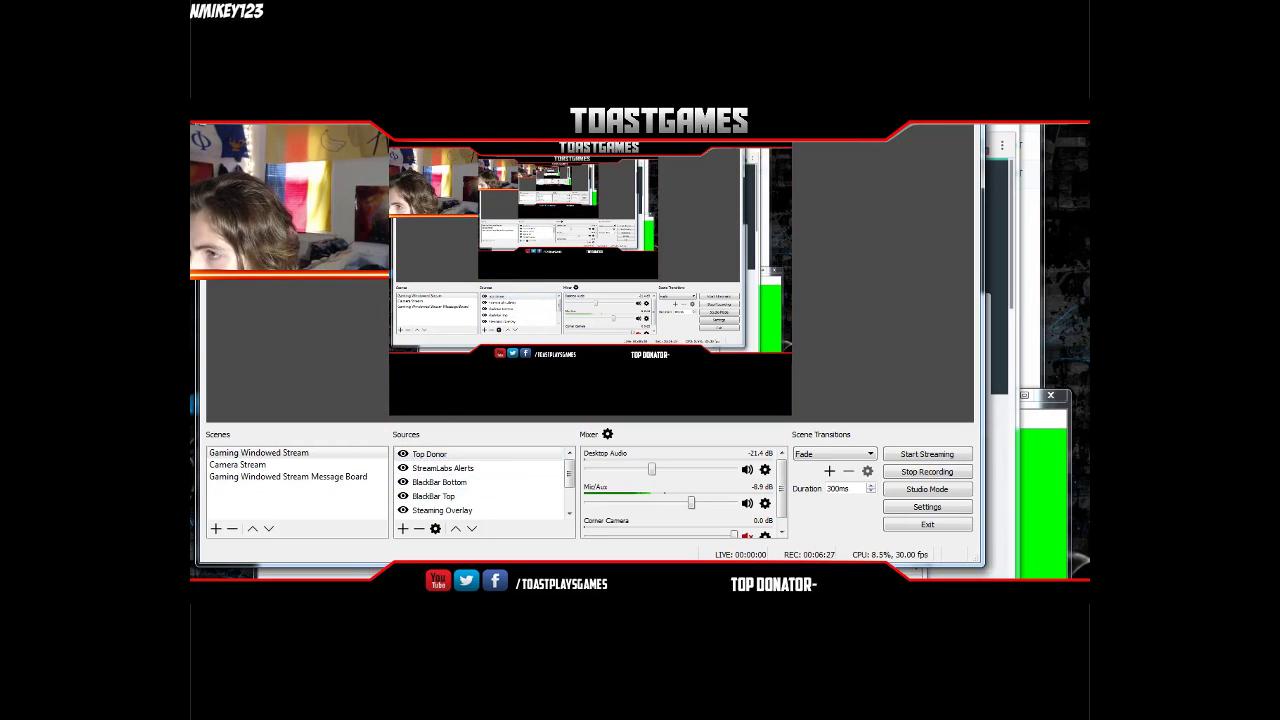
left_click_drag(412, 98, 690, 355)
key("Down")
key("Down")
key("Down")
key("Down")
key("Down")
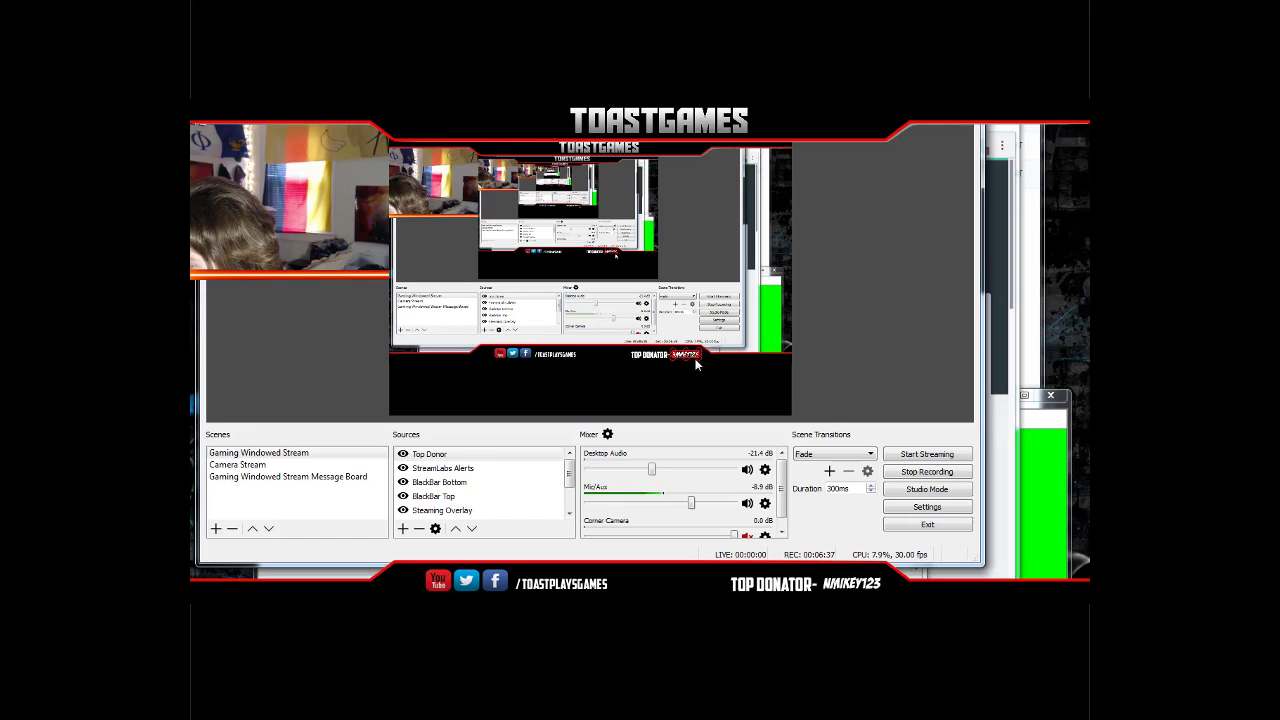
left_click(529, 313)
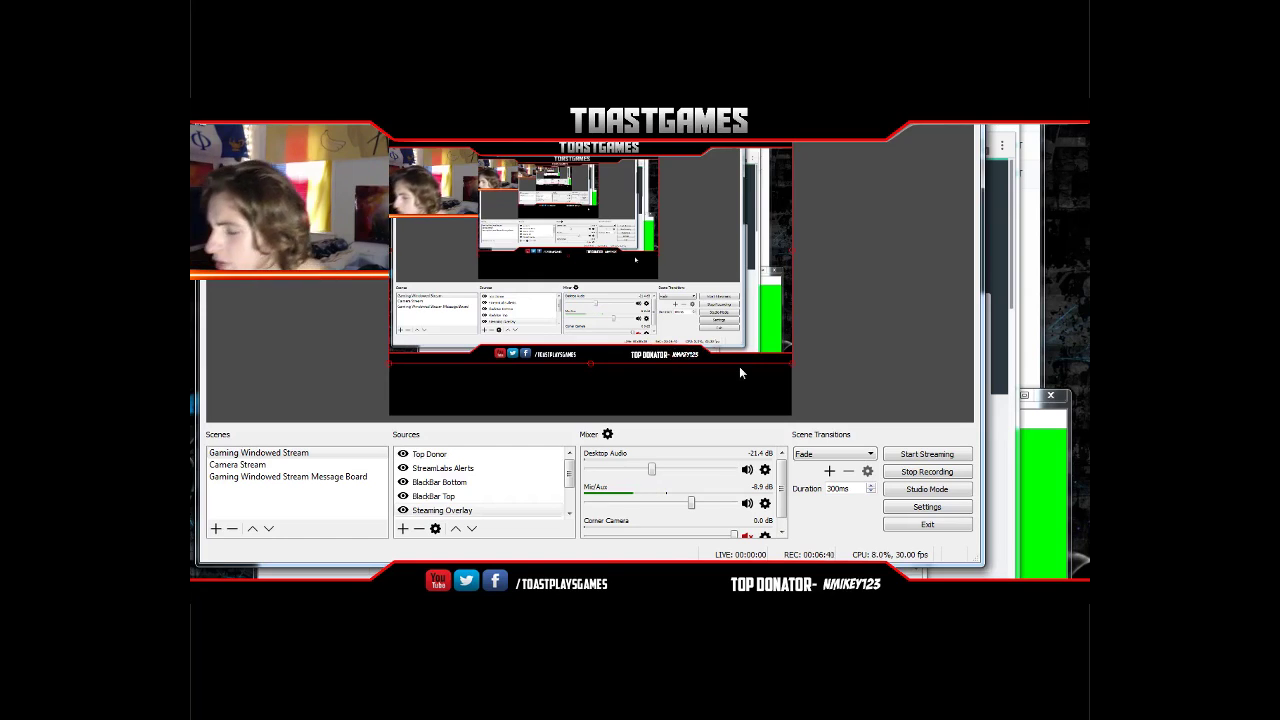
- Try to transfer Top Donor to the Gaming Windowed Stream Message Board scene by copying and pasting filters
left_click(290, 477)
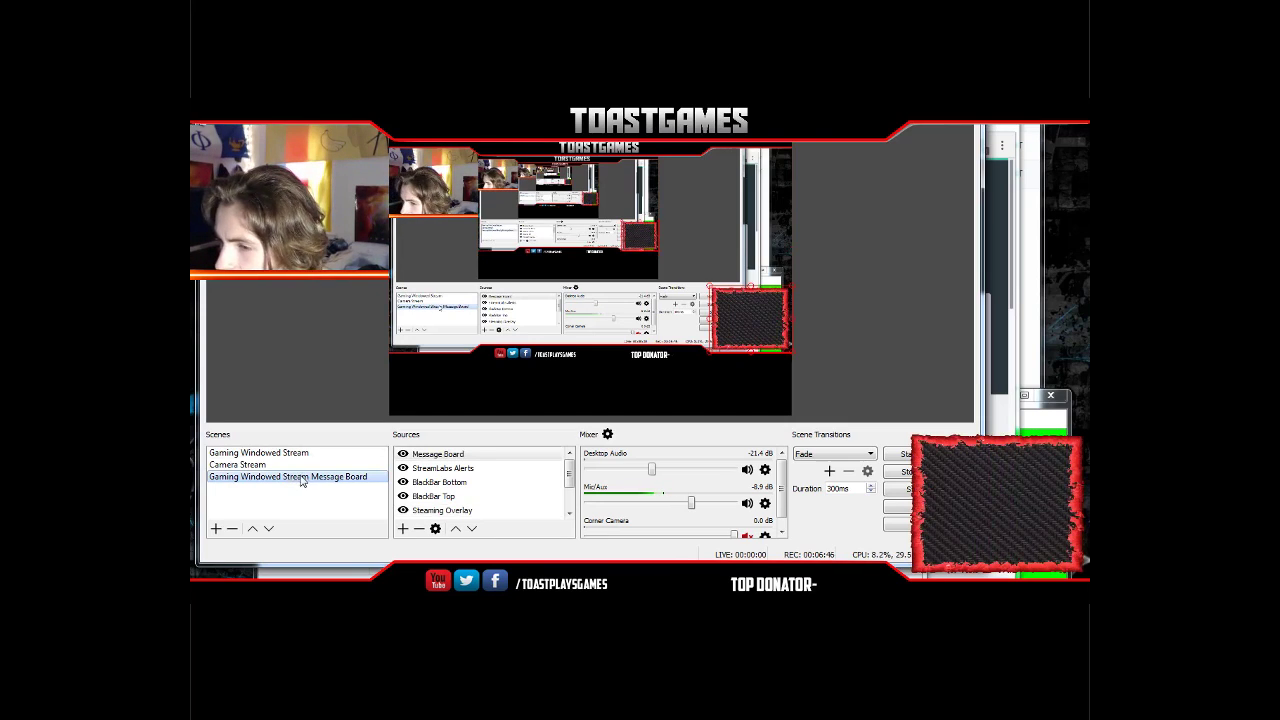
left_click(245, 453)
right_click(437, 455)
left_click(484, 242)
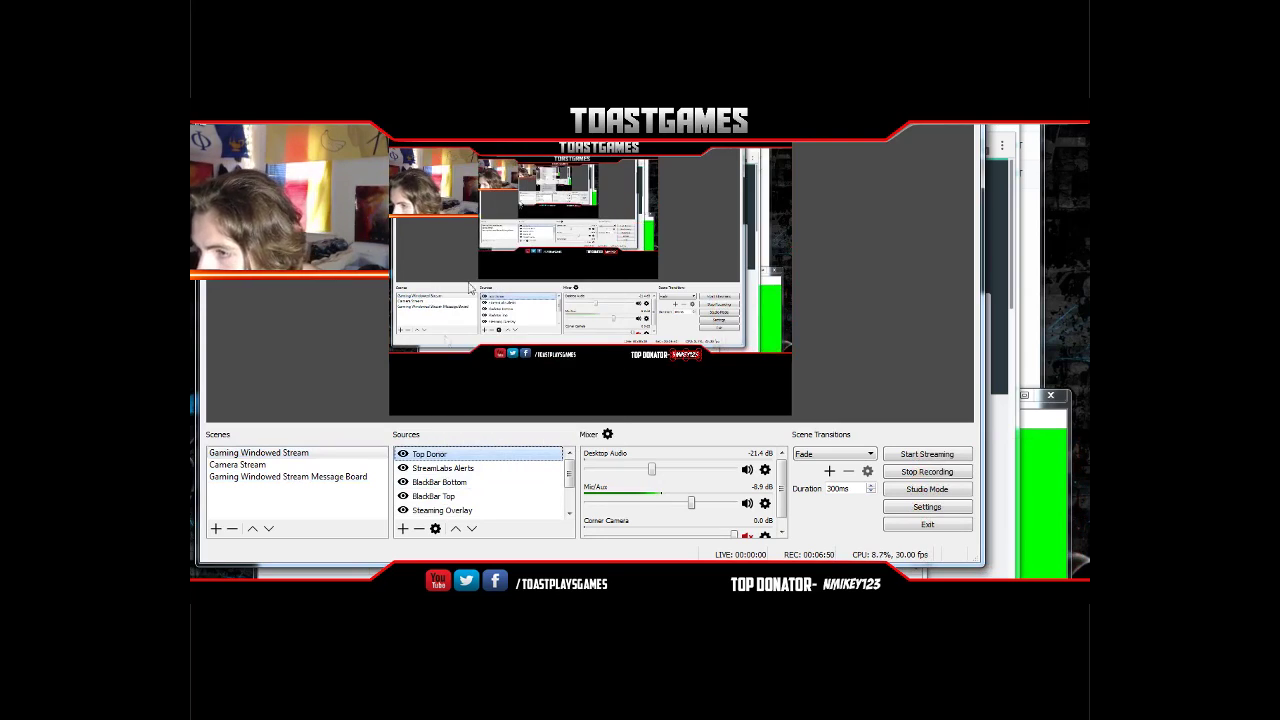
left_click(290, 477)
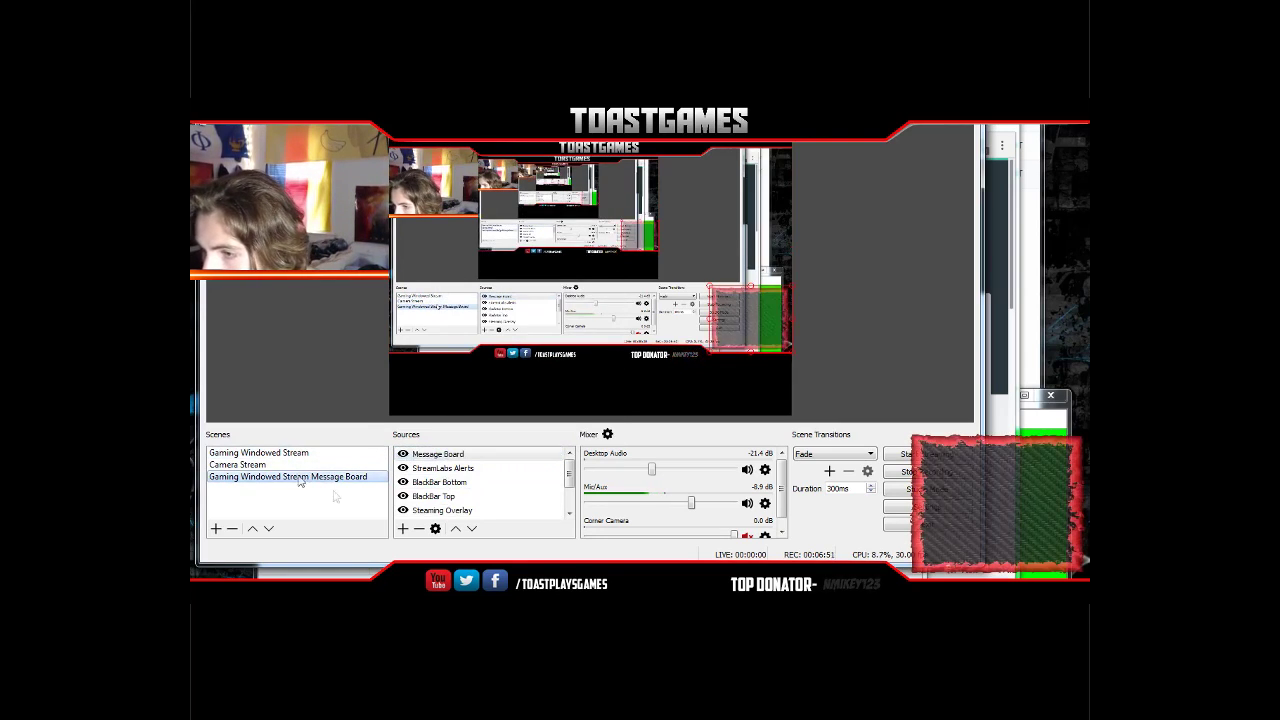
right_click(444, 470)
left_click(494, 276)
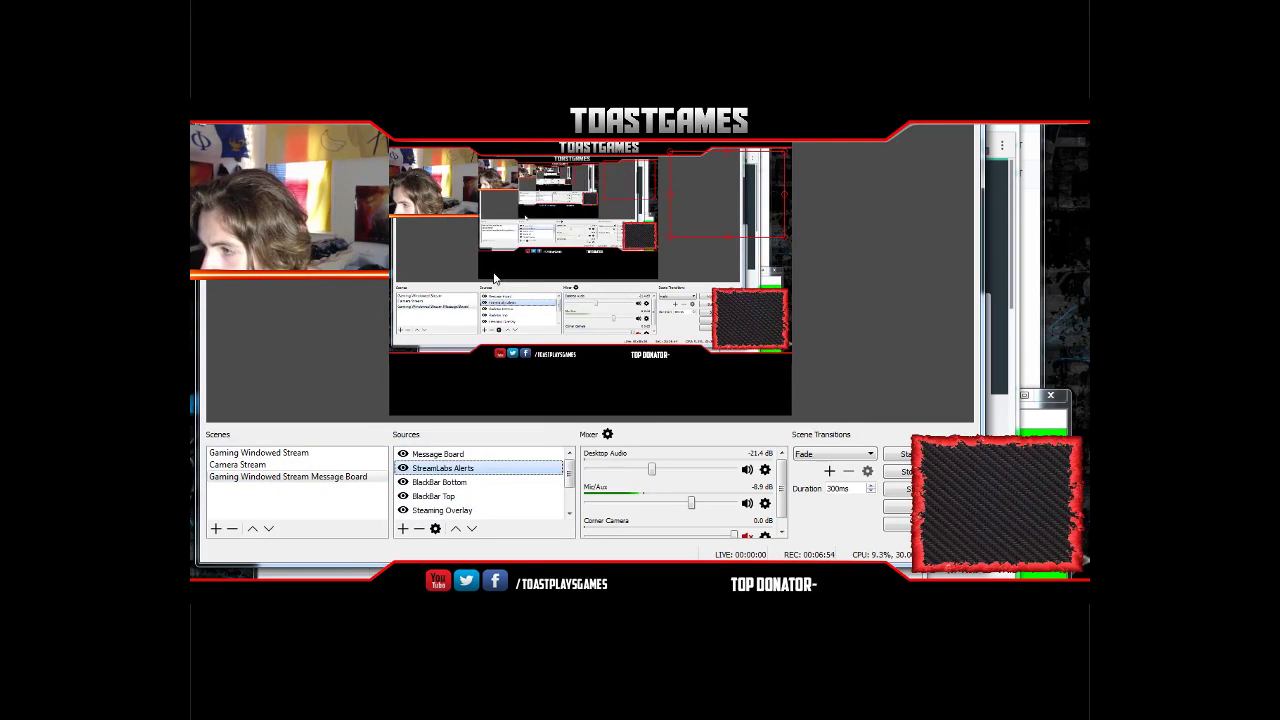
left_click(439, 482)
right_click(437, 482)
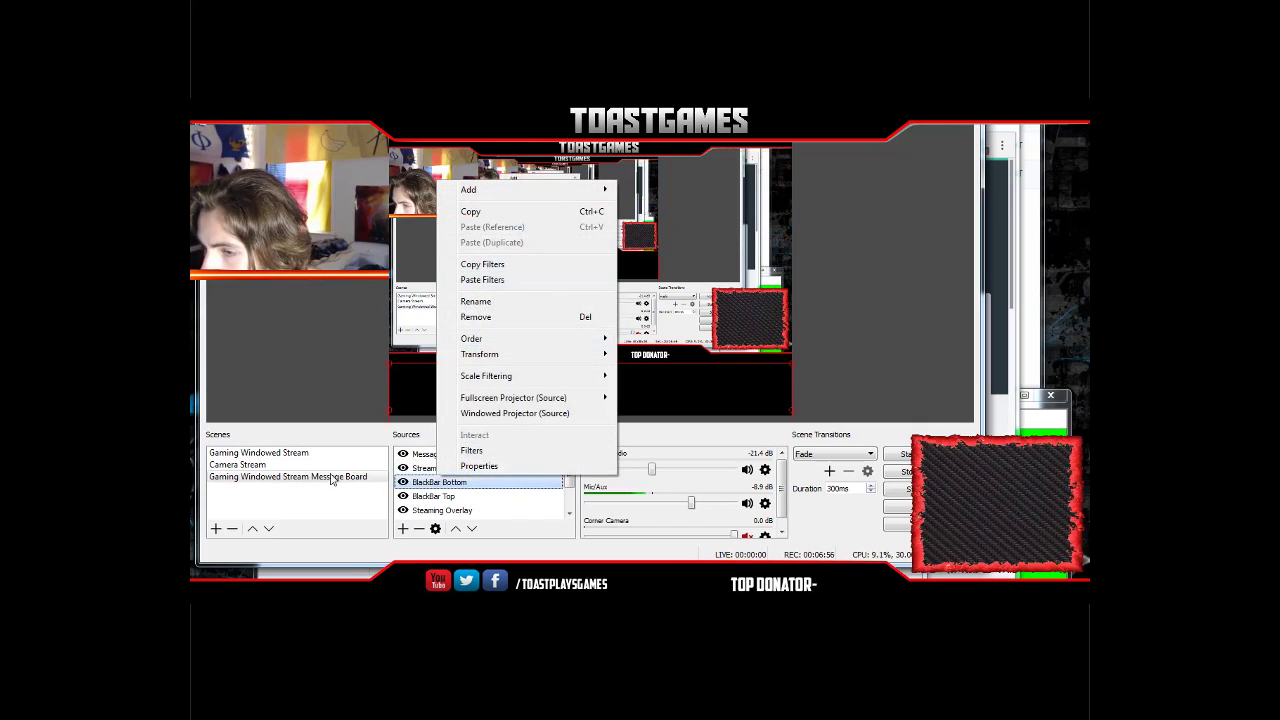
- Copy the Top Donor source from Gaming Windowed Stream and paste it as a duplicate into Gaming Windowed Stream Message Board
left_click(268, 456)
left_click(450, 455)
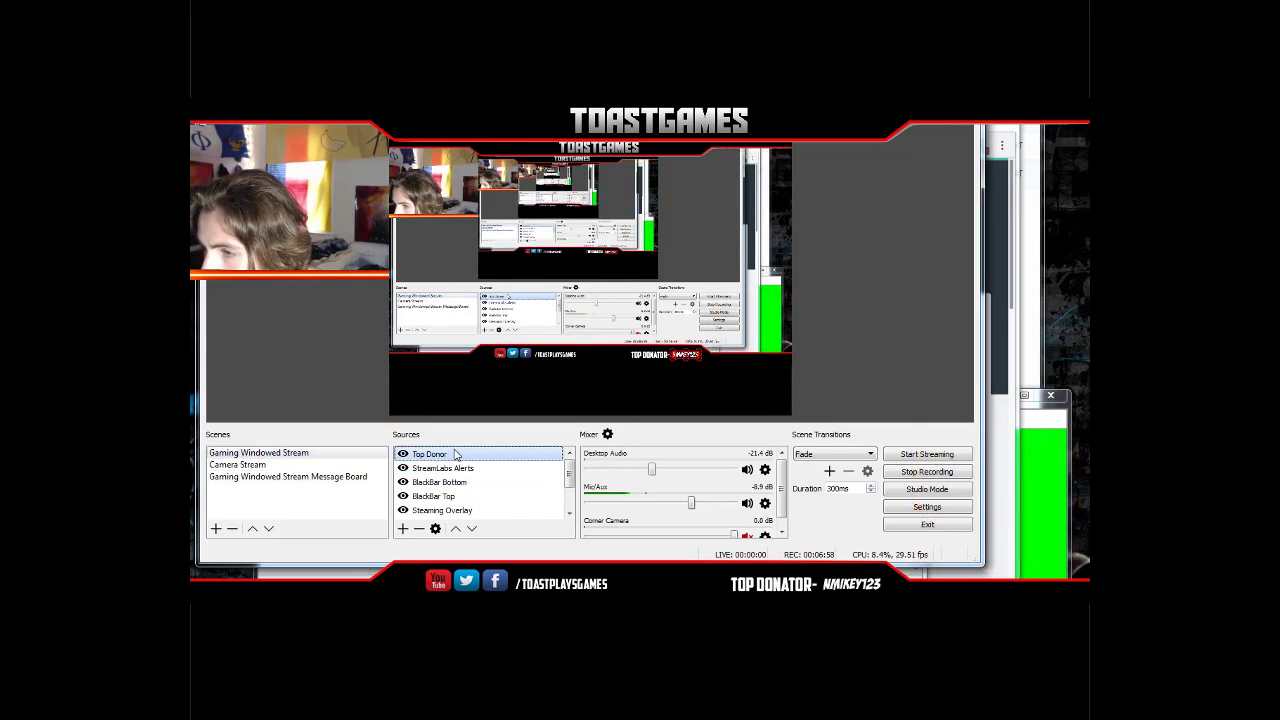
right_click(453, 456)
left_click(503, 185)
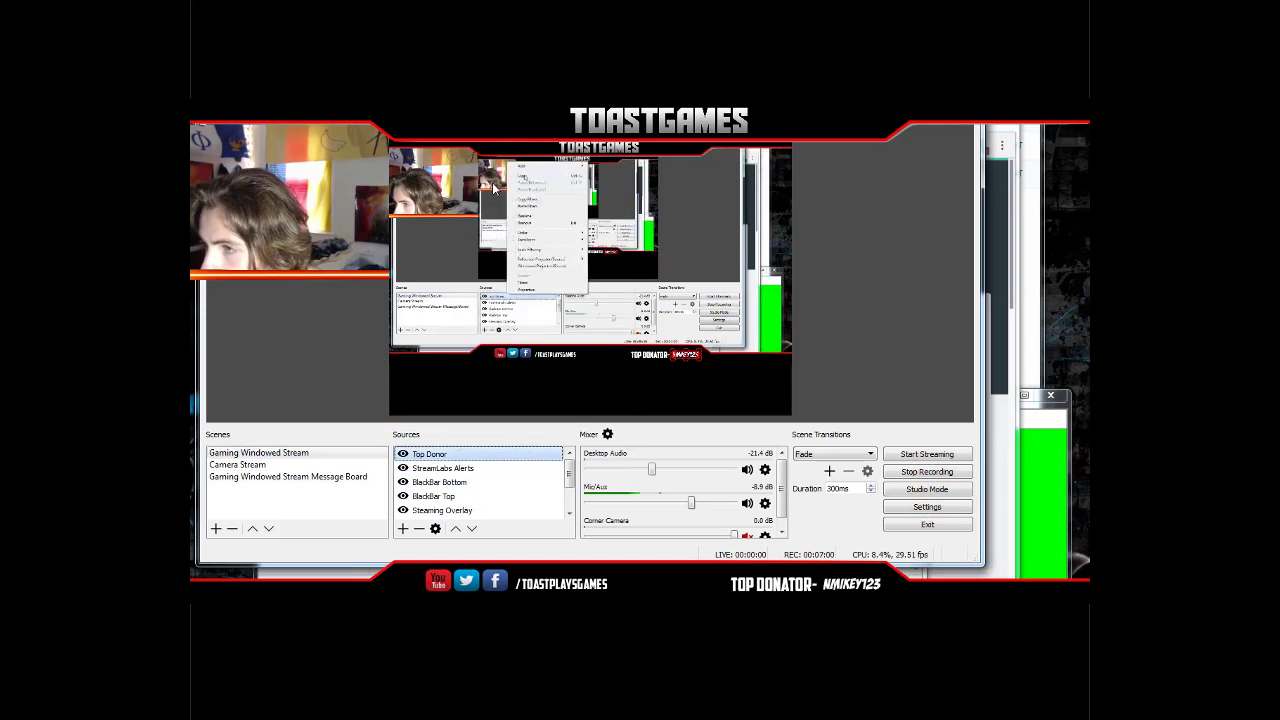
left_click(278, 477)
right_click(495, 468)
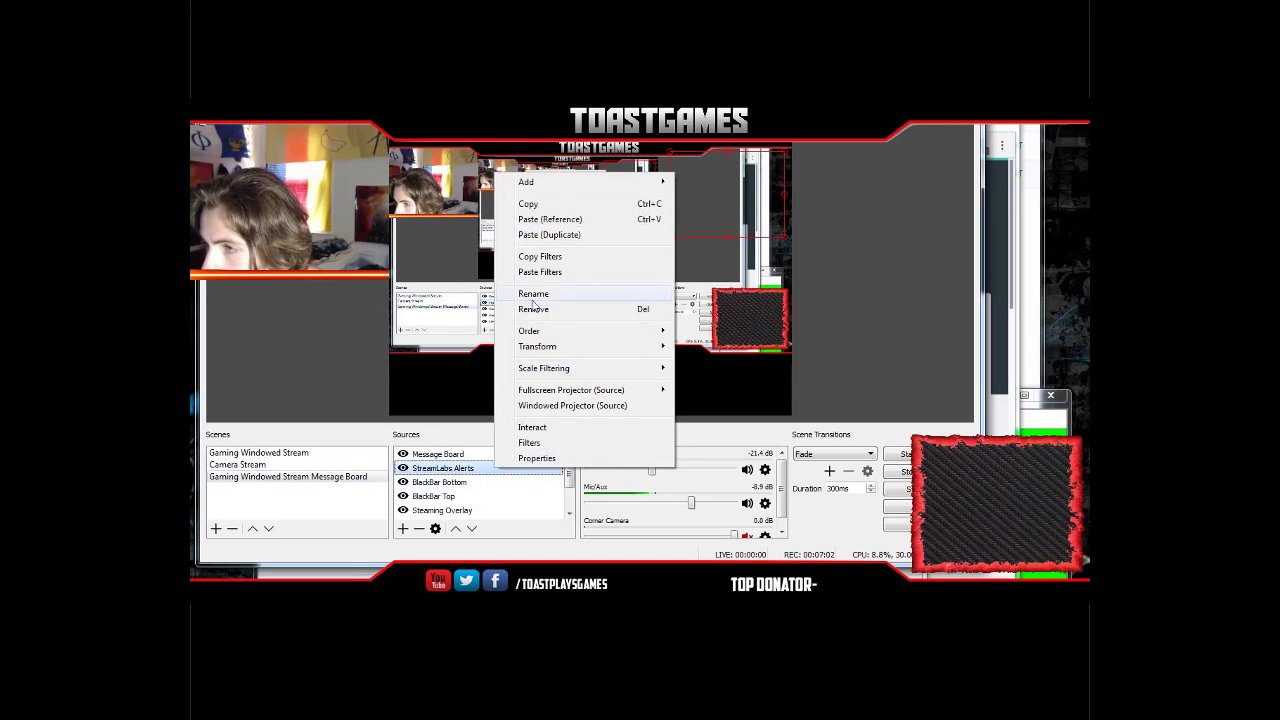
left_click(539, 236)
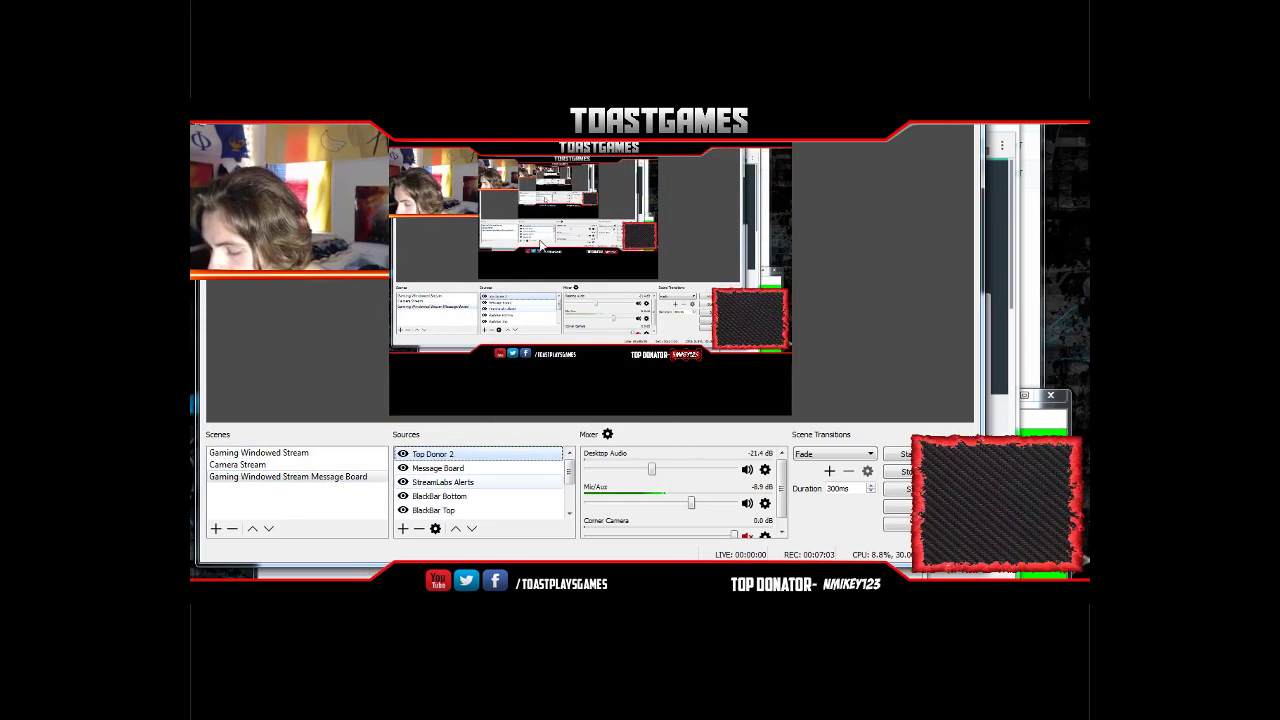
left_click(276, 482)
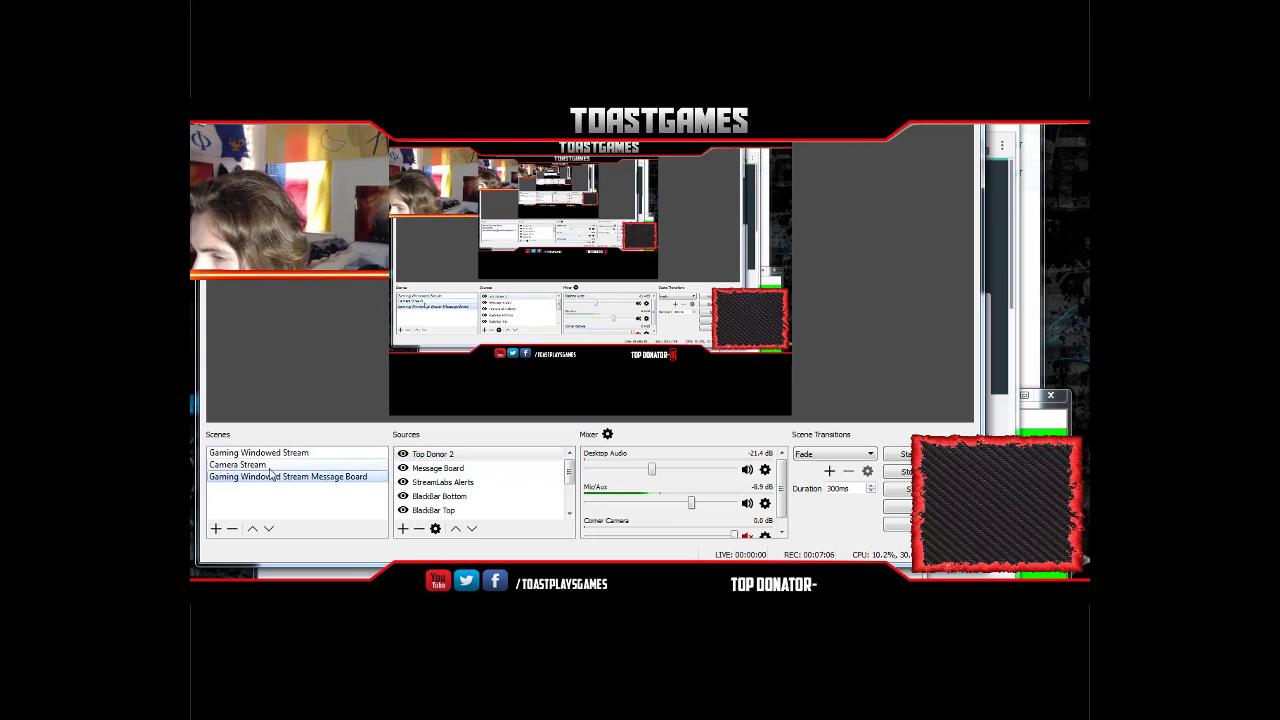
key("Up")
key("Up")
- Create a Text (GDI+) source named Session Top Donor in the Gaming Windowed Stream Message Board scene
left_click(287, 484)
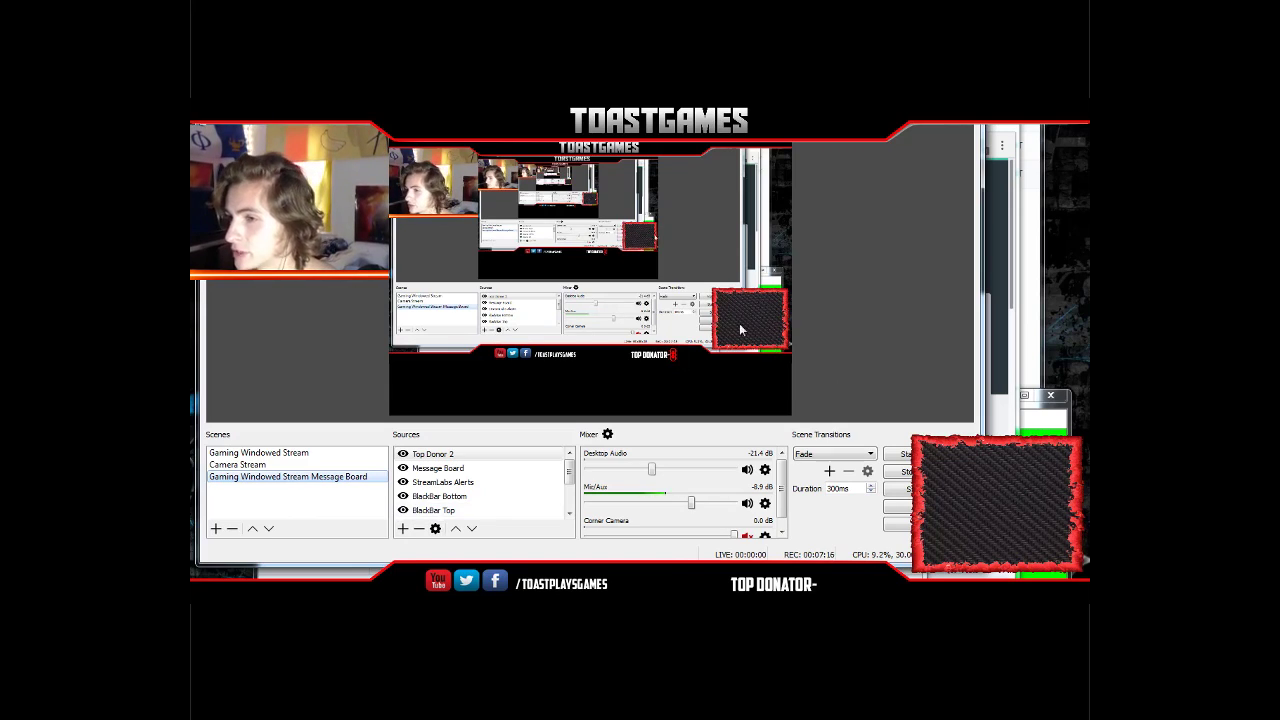
left_click(403, 529)
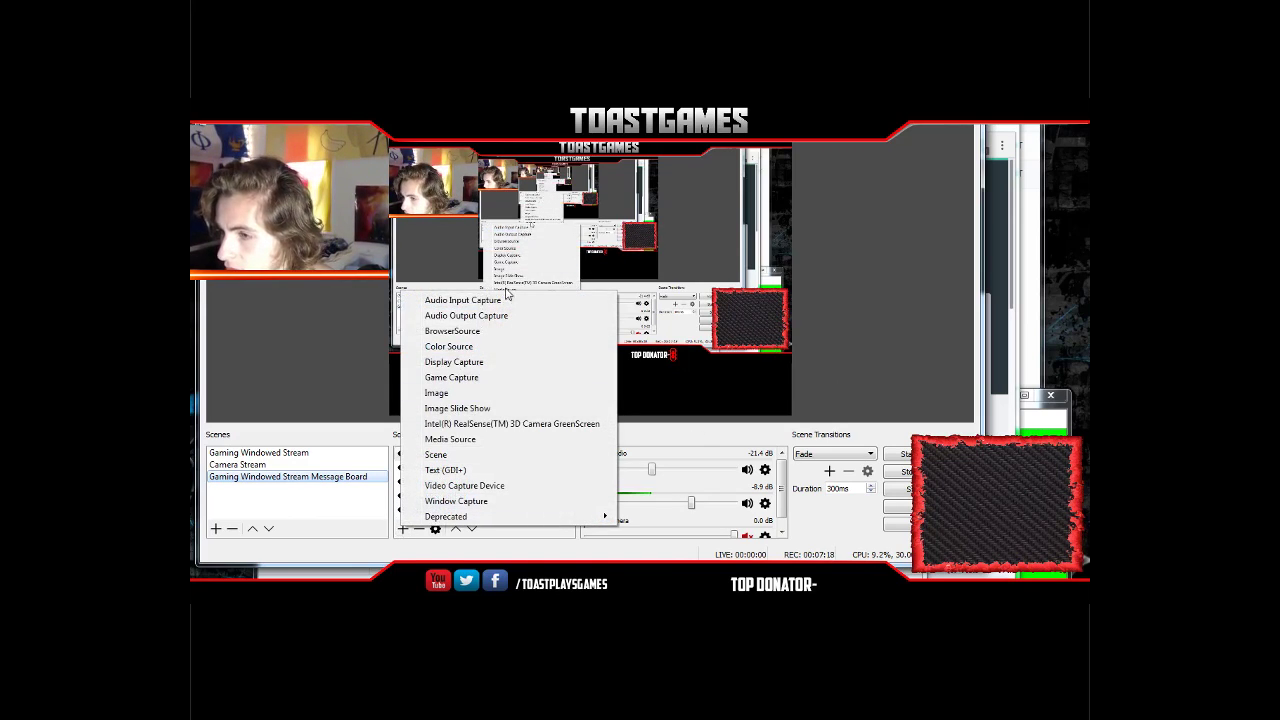
left_click(440, 470)
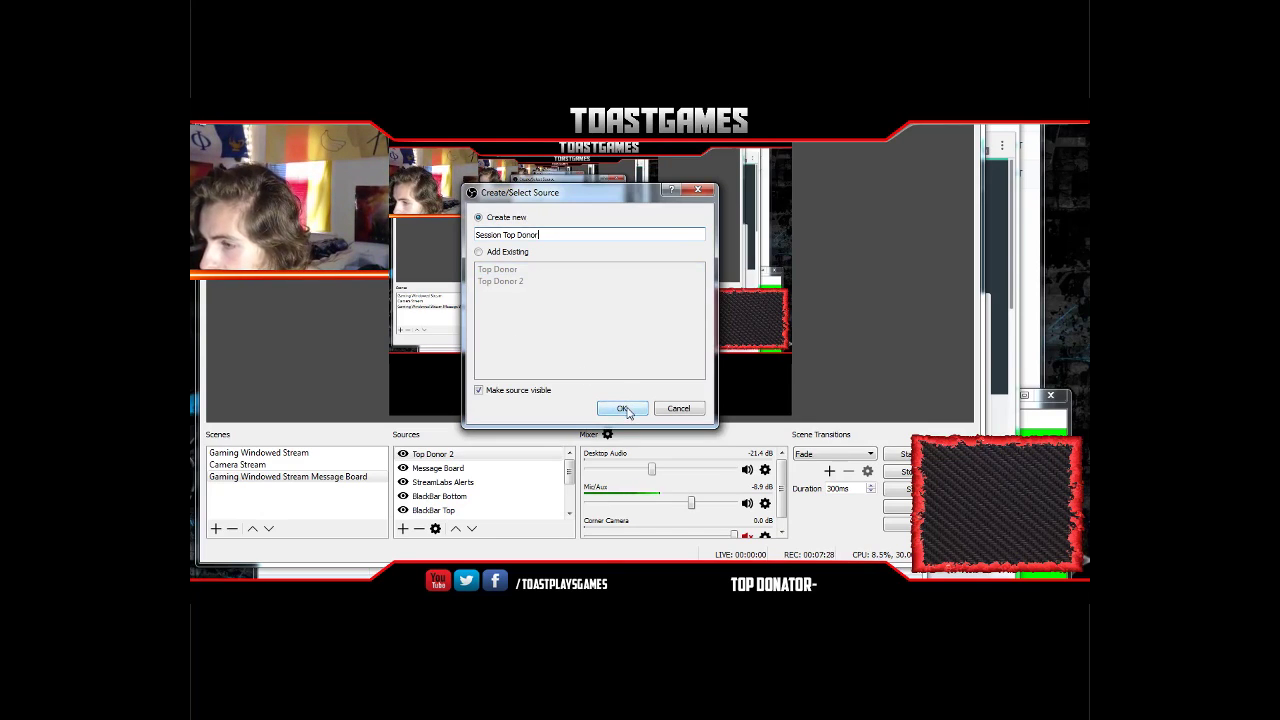
left_click(624, 409)
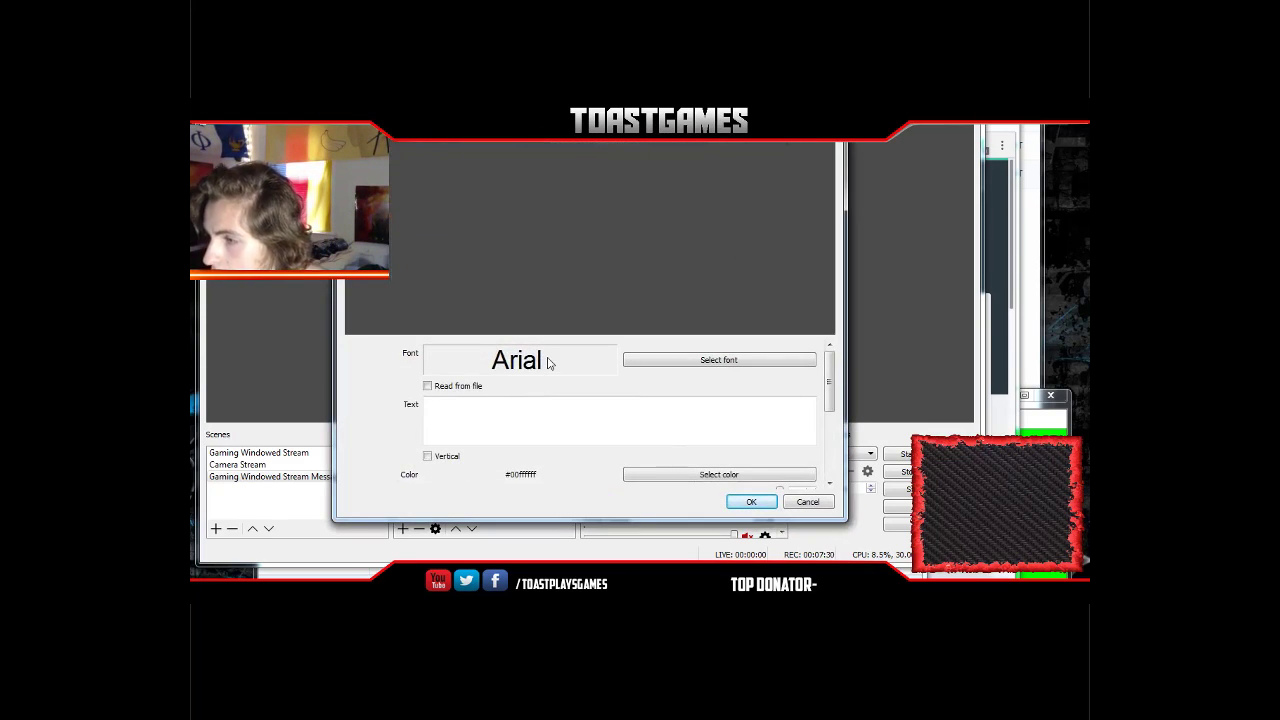
- Set the Session Top Donor text's font to BadaBoom BB, normal style, size 36
left_click(684, 362)
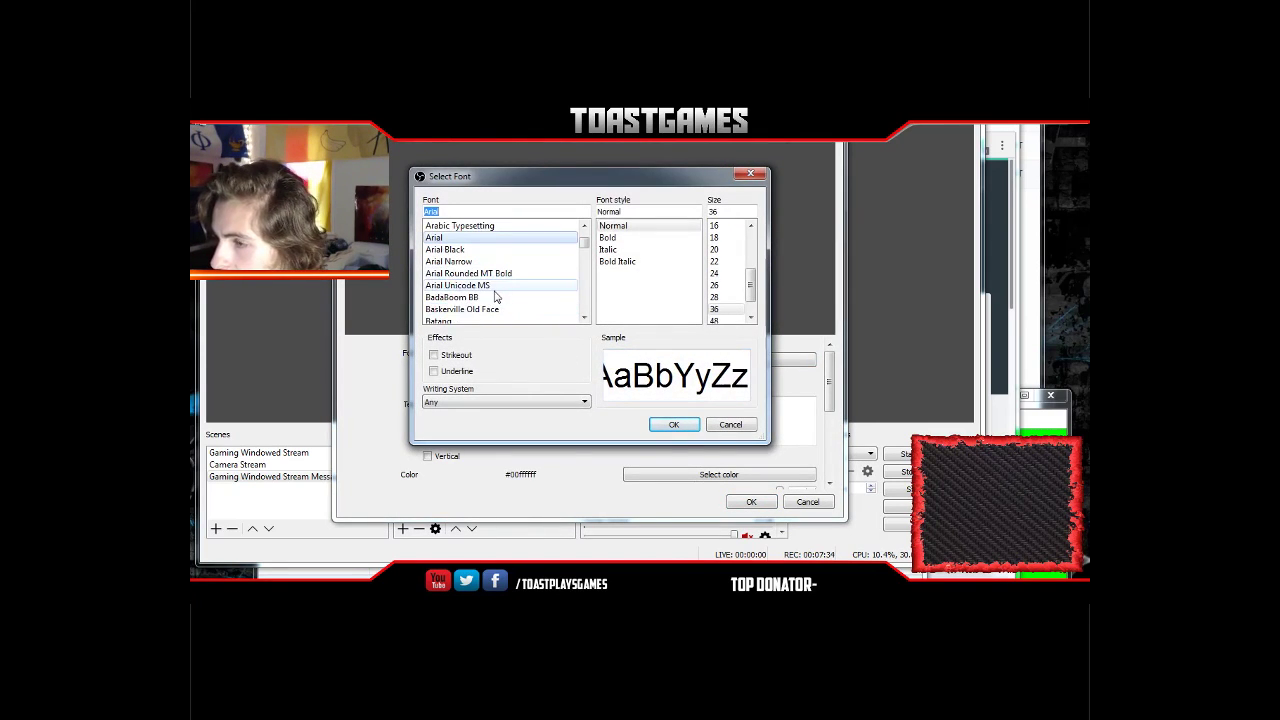
scroll(495, 297, "up", 2)
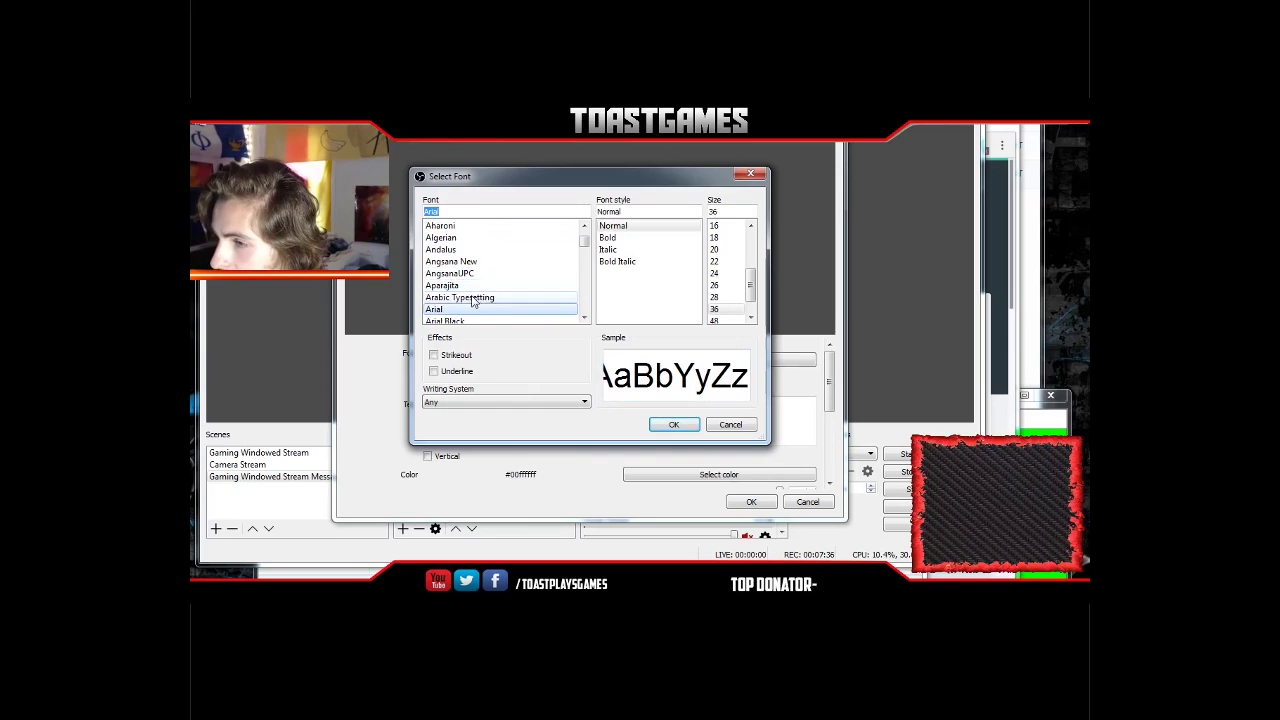
scroll(495, 297, "down", 6)
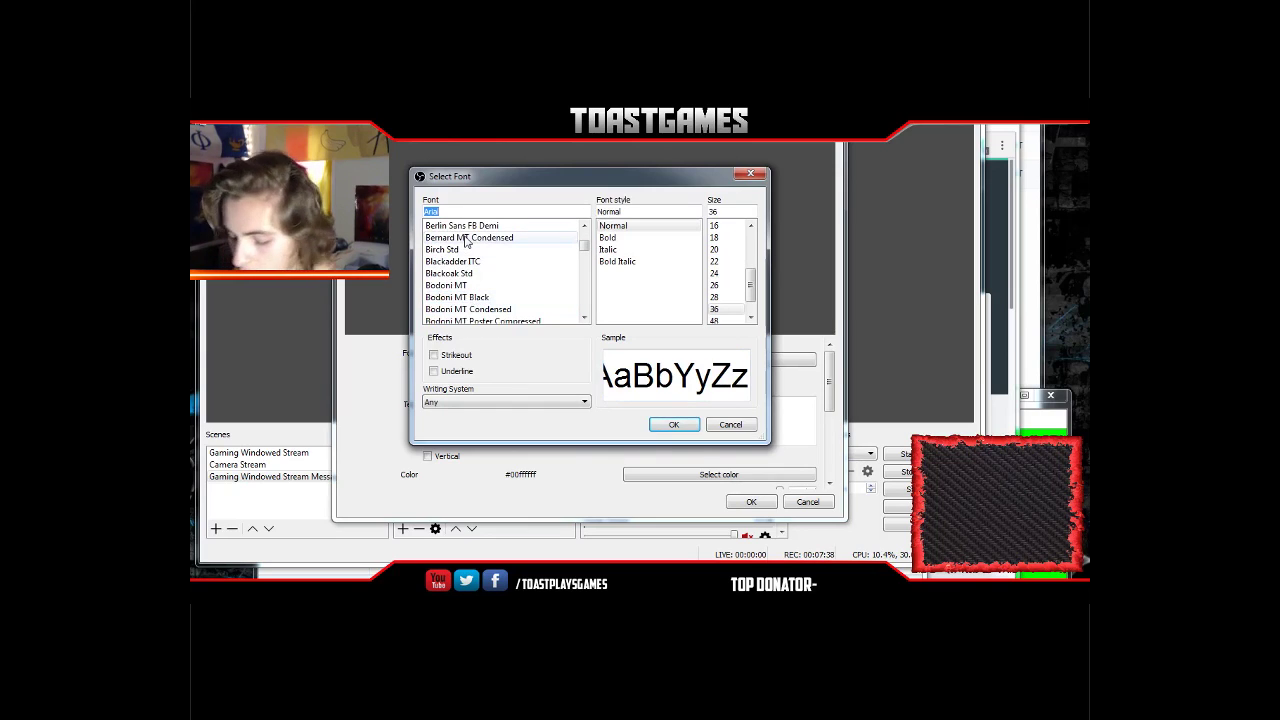
key("b")
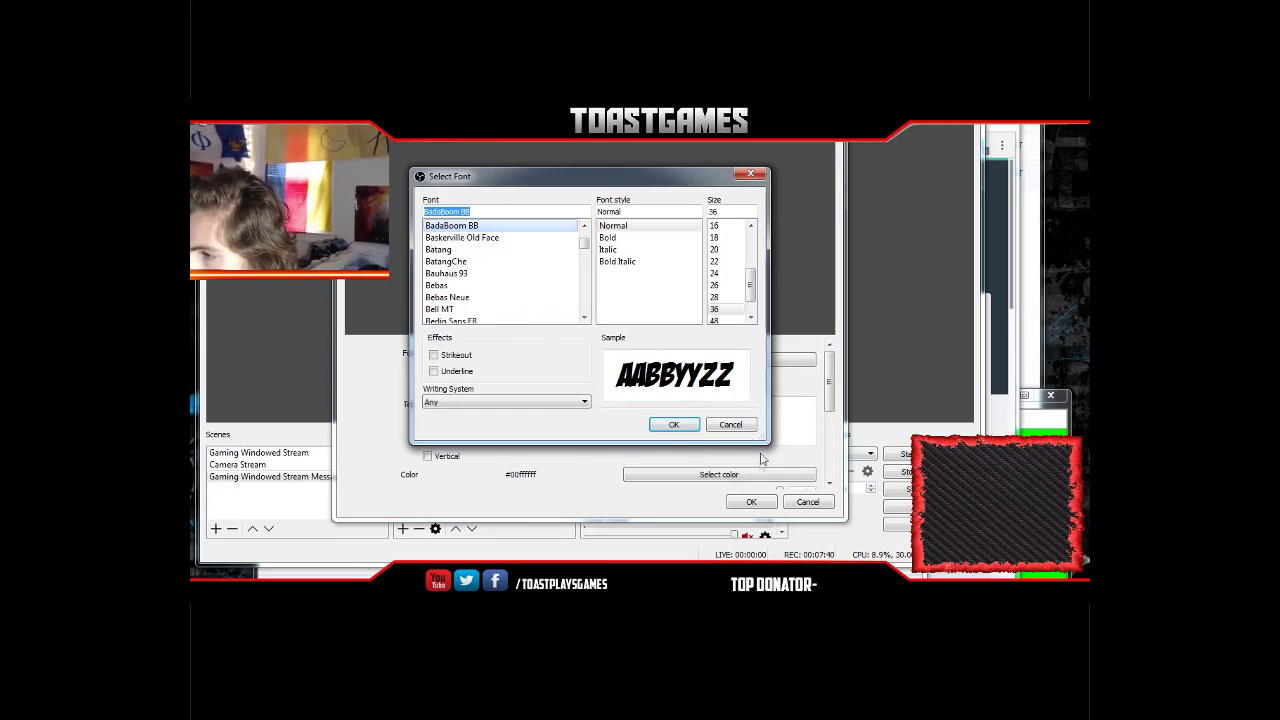
left_click(674, 425)
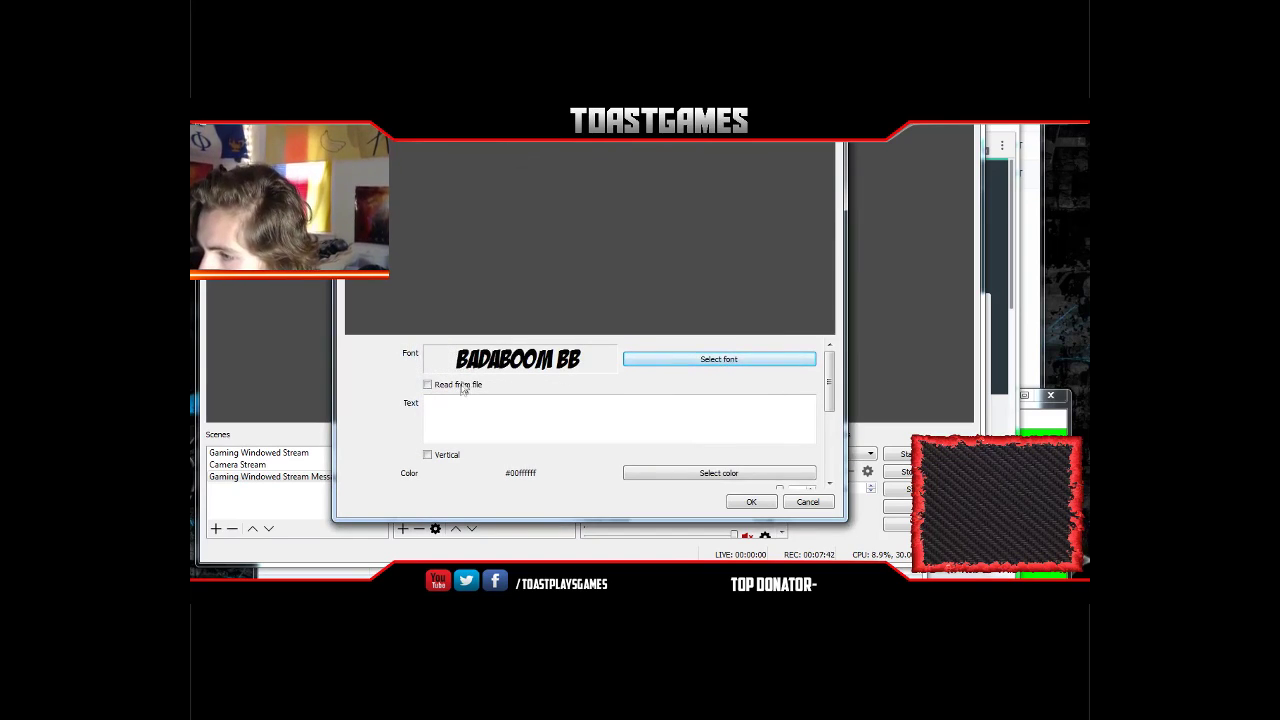
- Make the Session Top Donor text read from session_top_donator.txt in the StreamLabs folder and accept the source properties
left_click(428, 385)
left_click(784, 335)
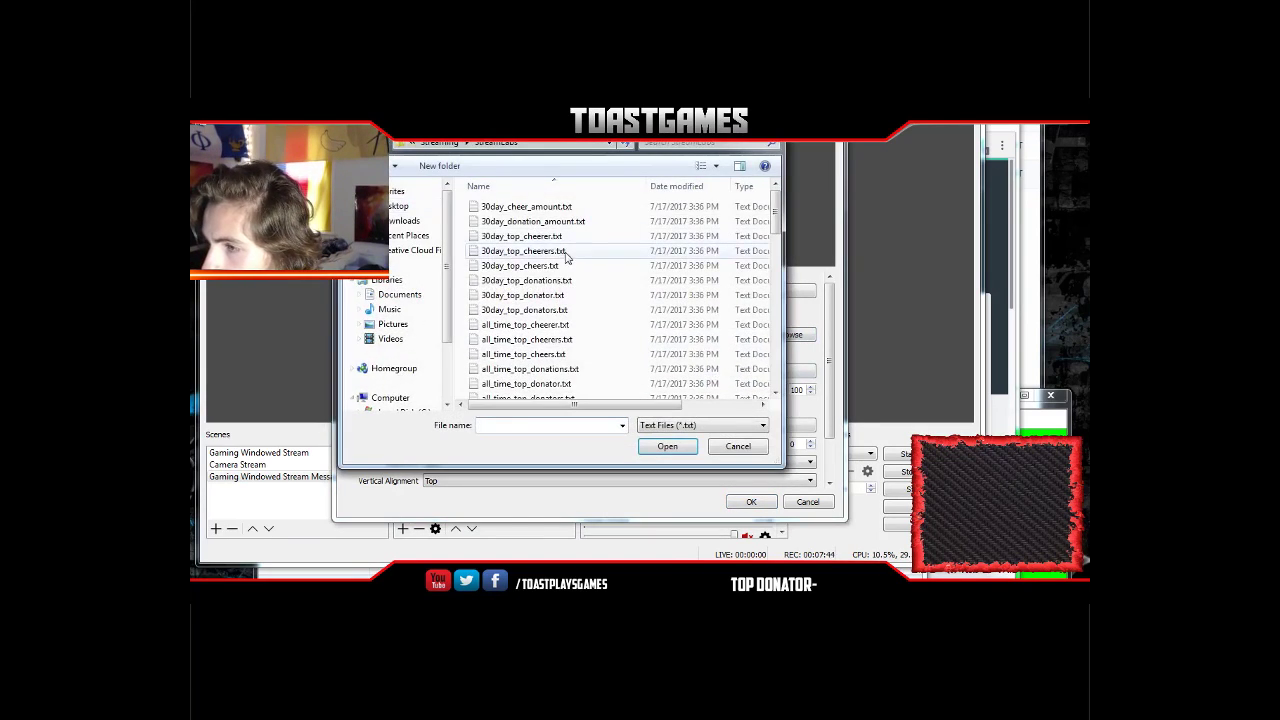
left_click(550, 339)
scroll(552, 345, "down", 10)
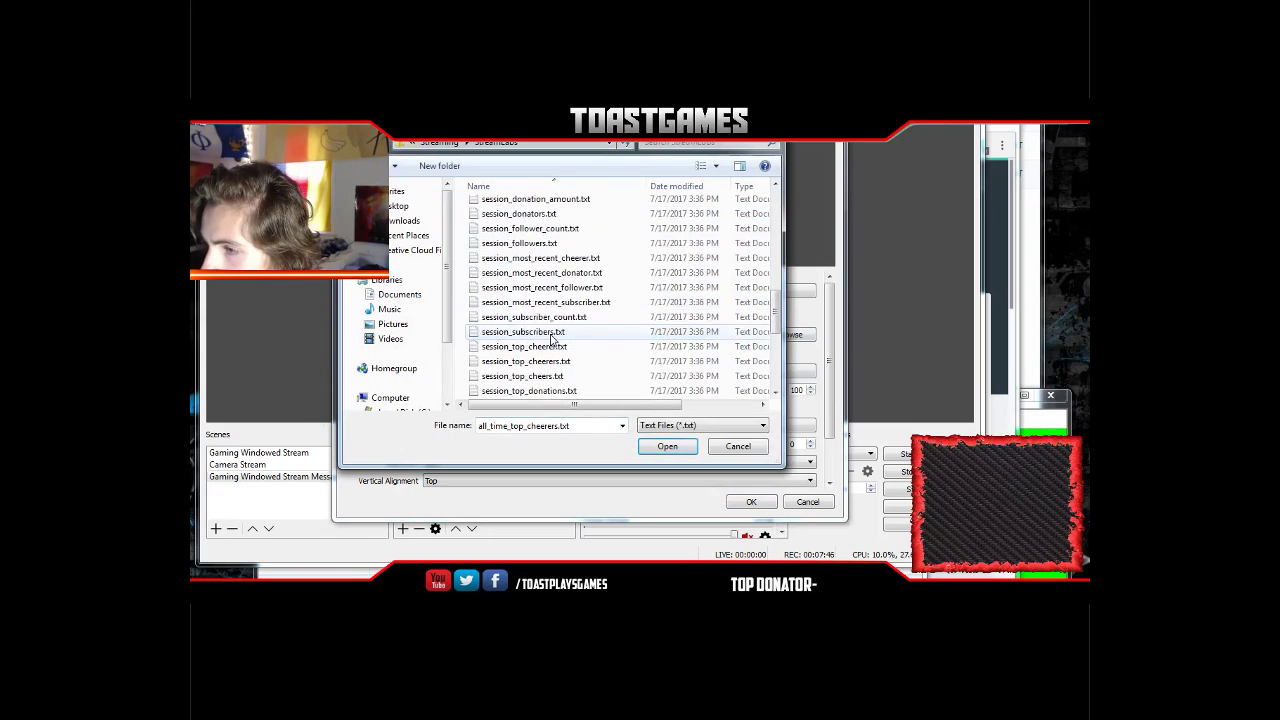
scroll(572, 355, "down", 1)
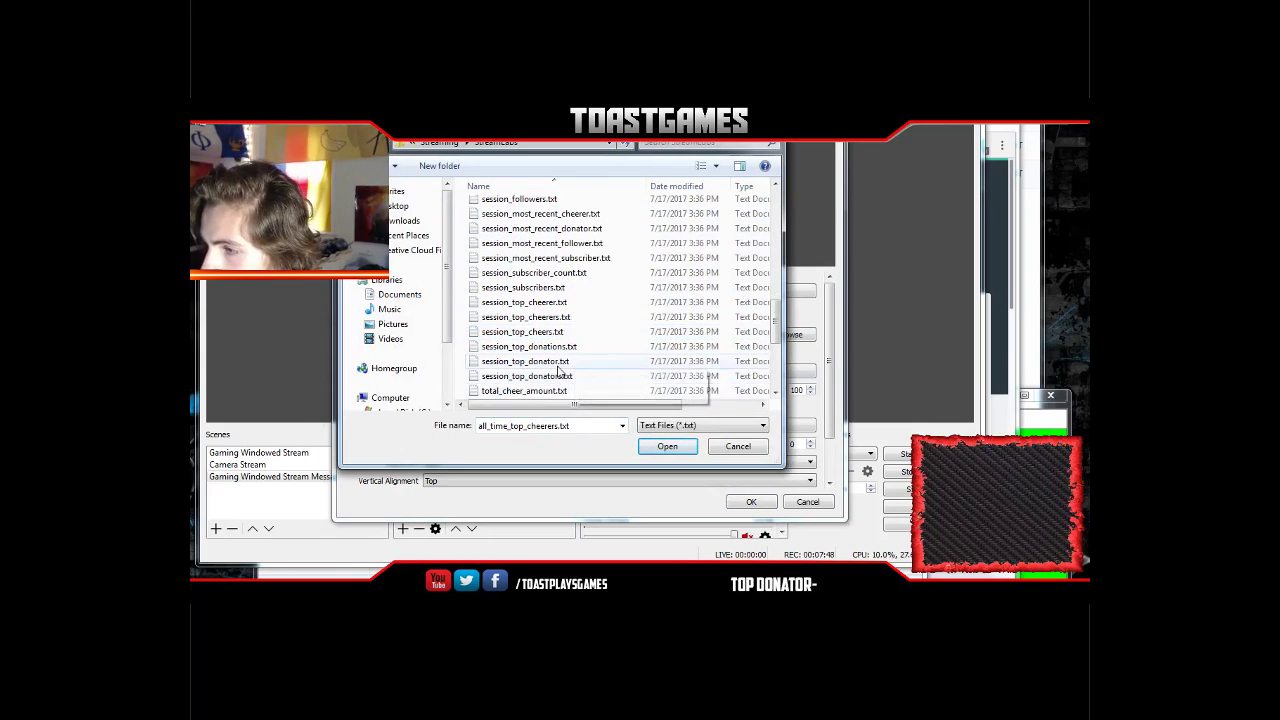
left_click(563, 362)
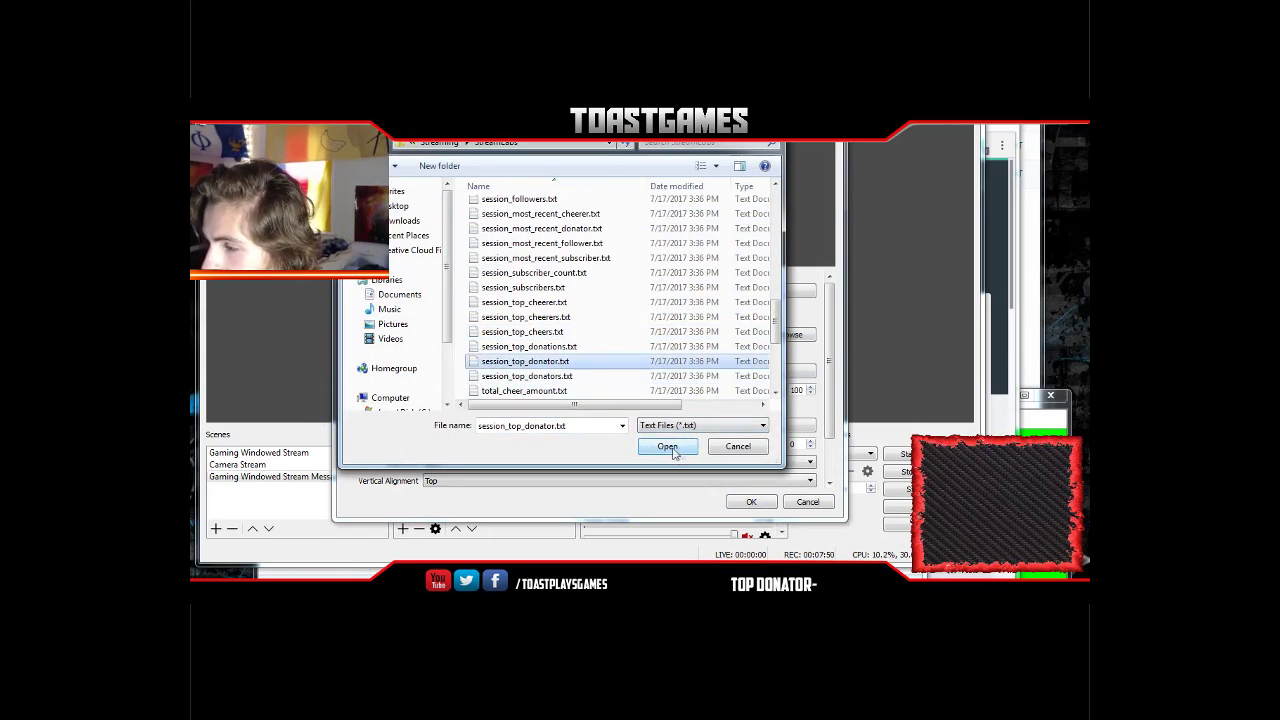
left_click(667, 447)
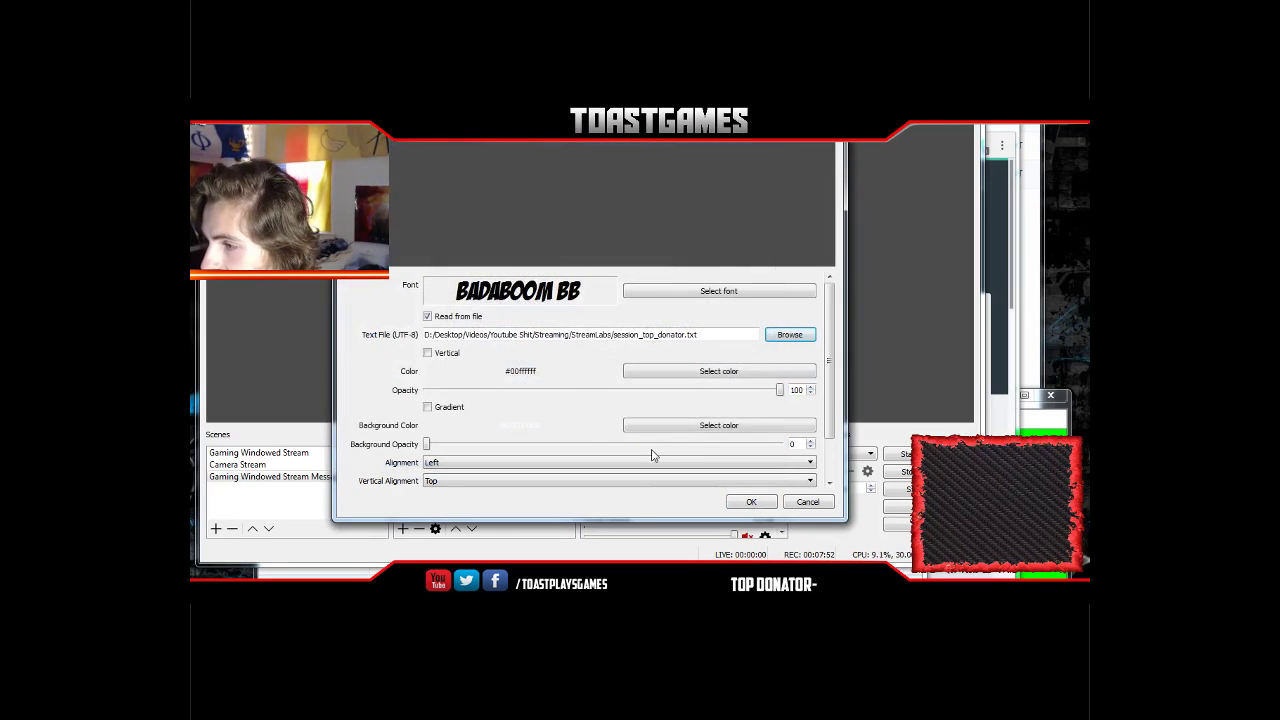
left_click(748, 502)
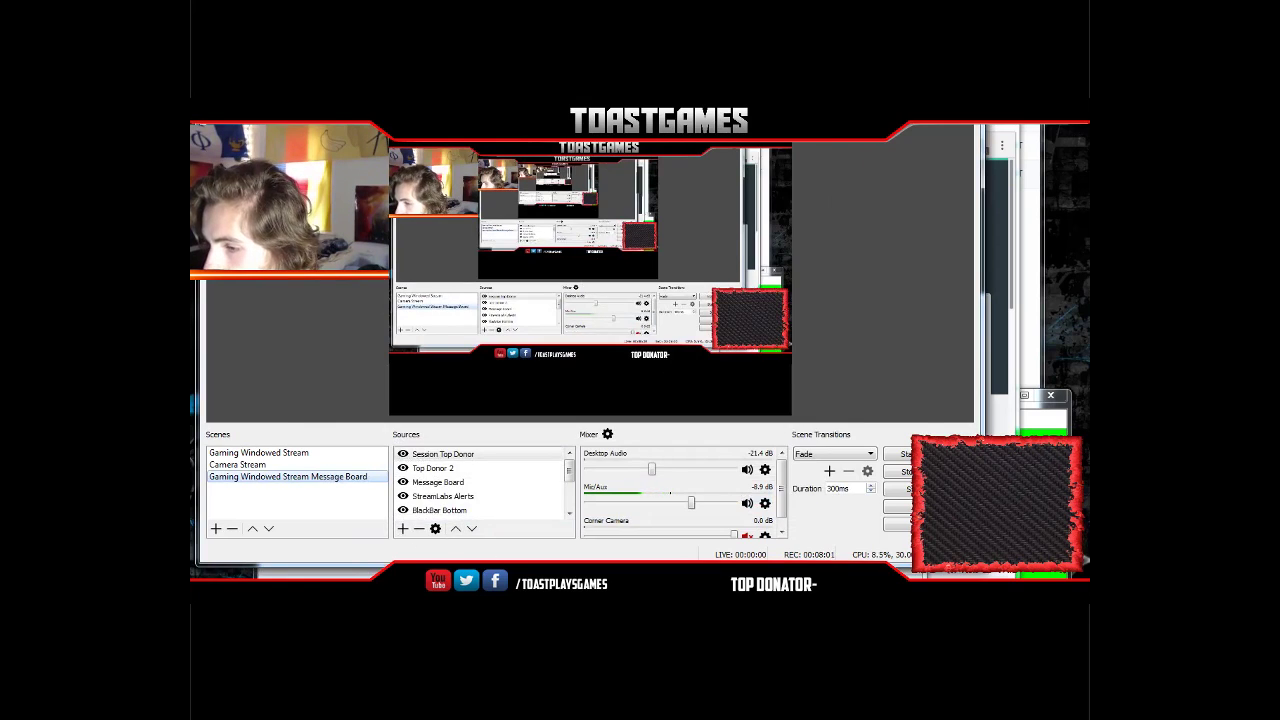
- Switch to the StreamLabs folder in Windows Explorer, open session_top_donator.txt in Notepad, and save a sample donor name in it
key("alt+Tab")
scroll(455, 463, "down", 4)
scroll(455, 468, "down", 1)
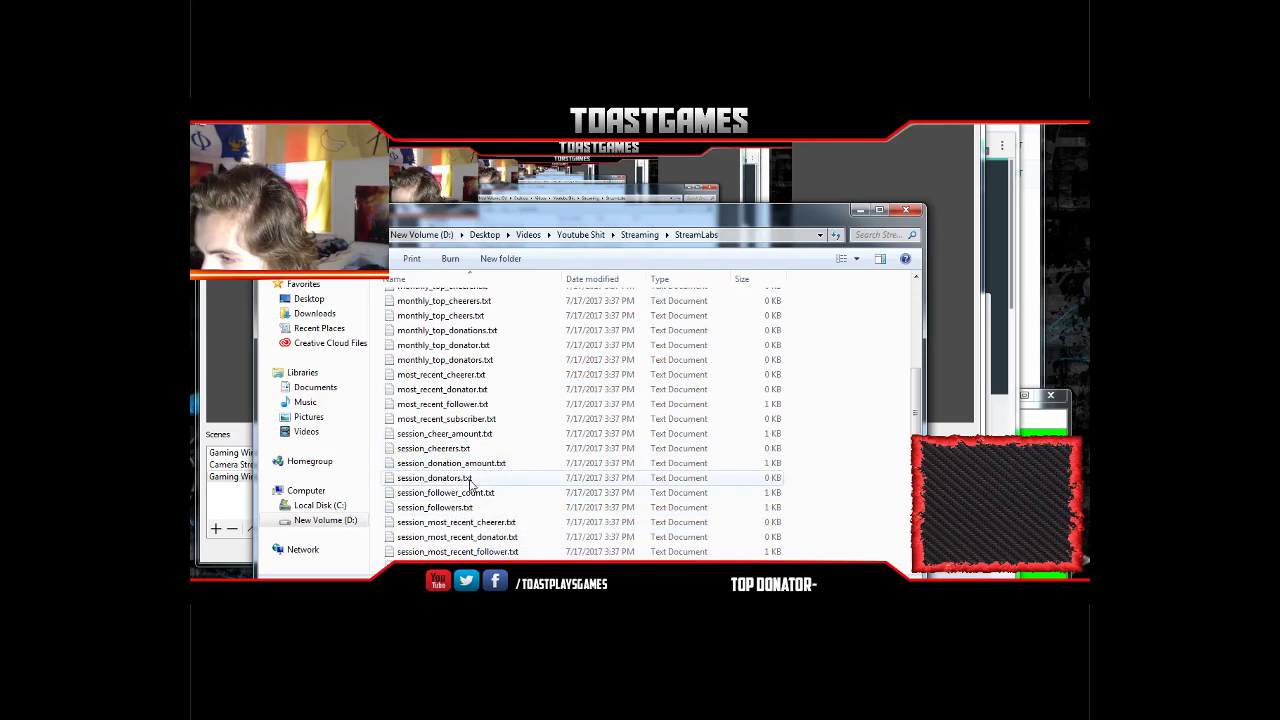
scroll(468, 480, "down", 1)
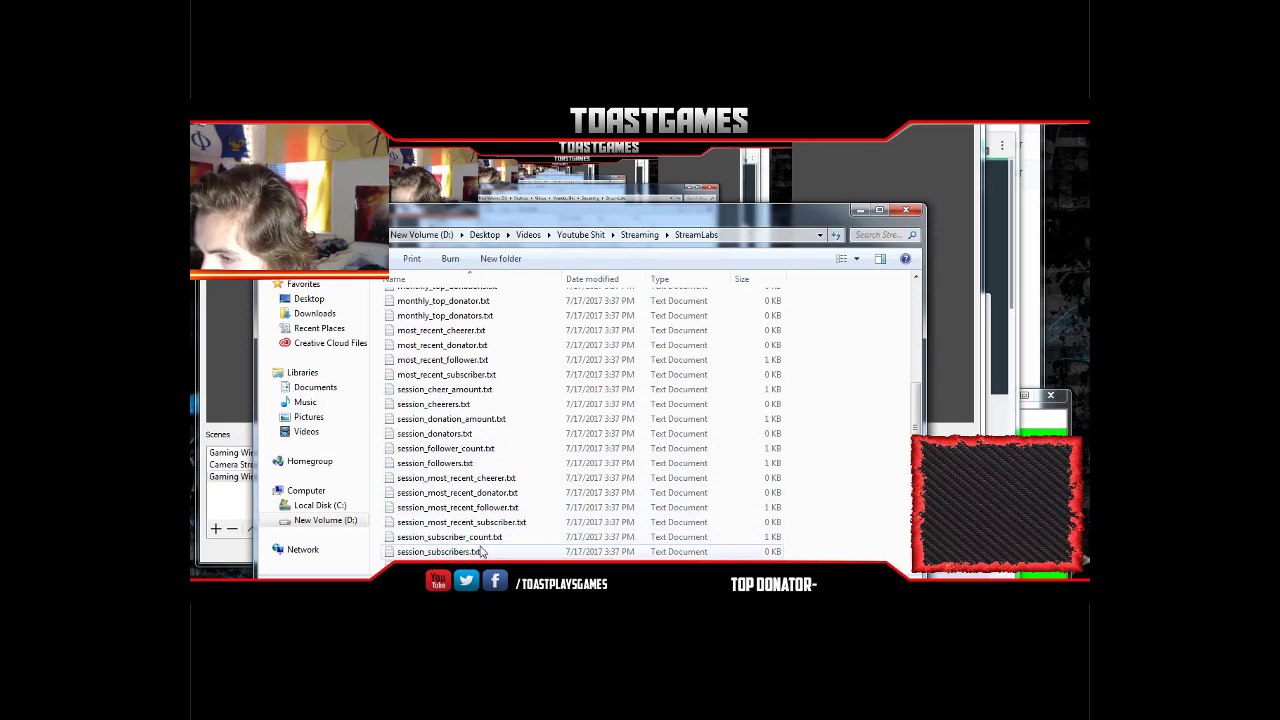
scroll(470, 532, "down", 1)
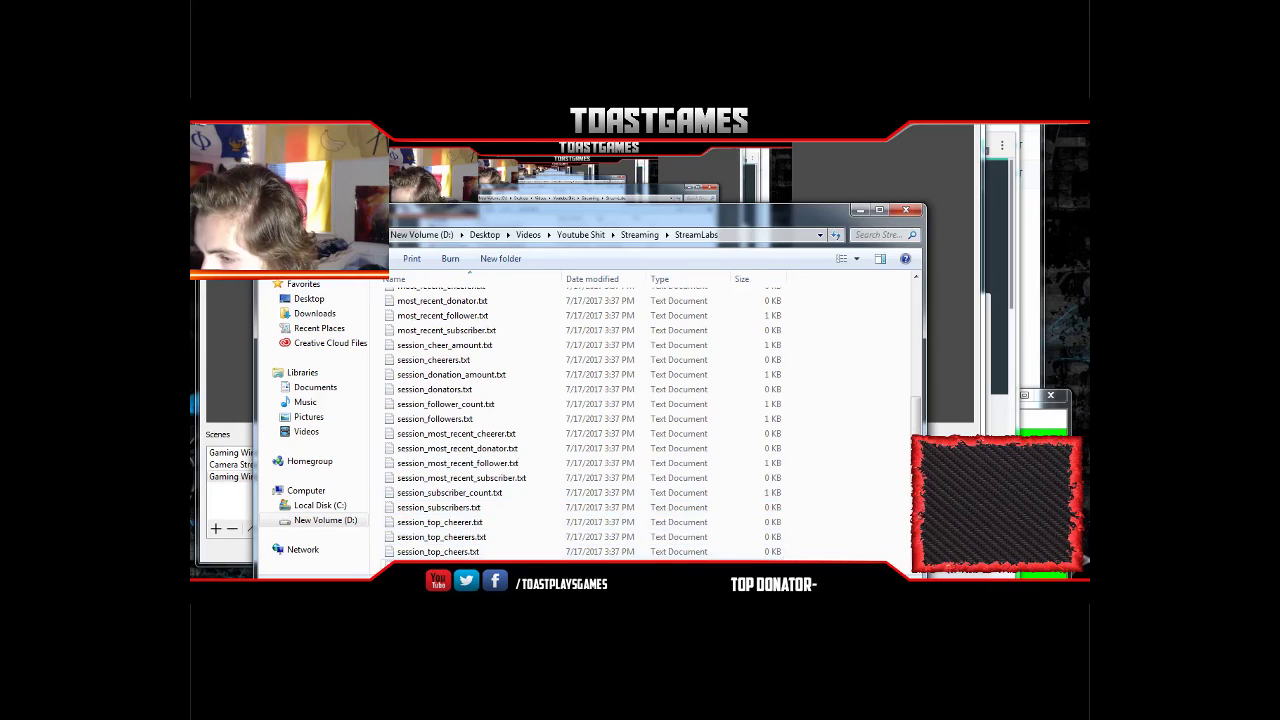
scroll(490, 544, "down", 1)
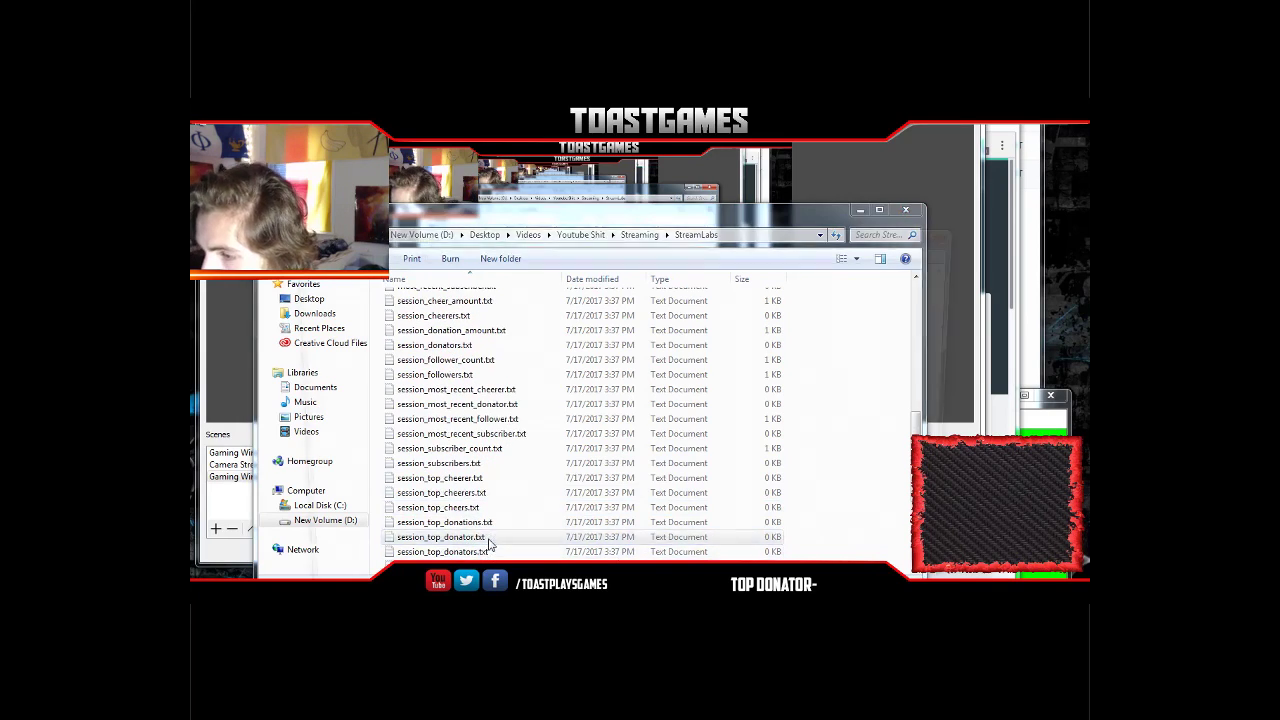
double_click(489, 540)
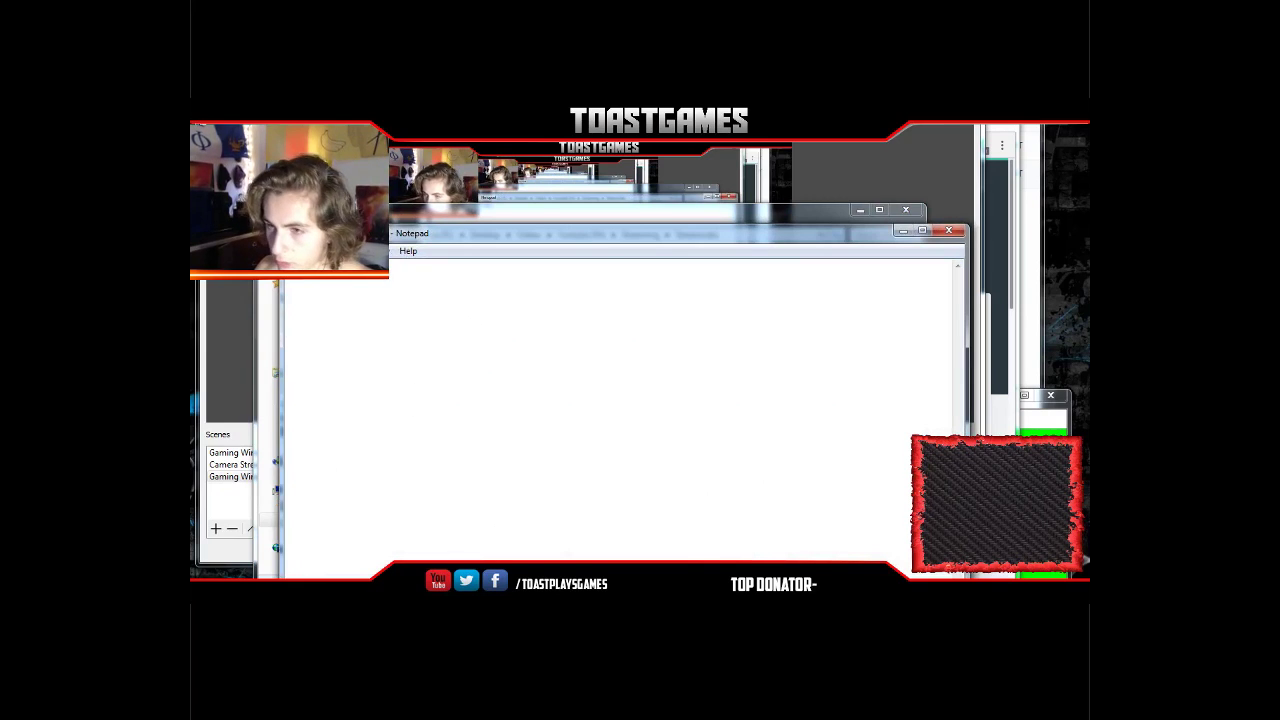
left_click(949, 231)
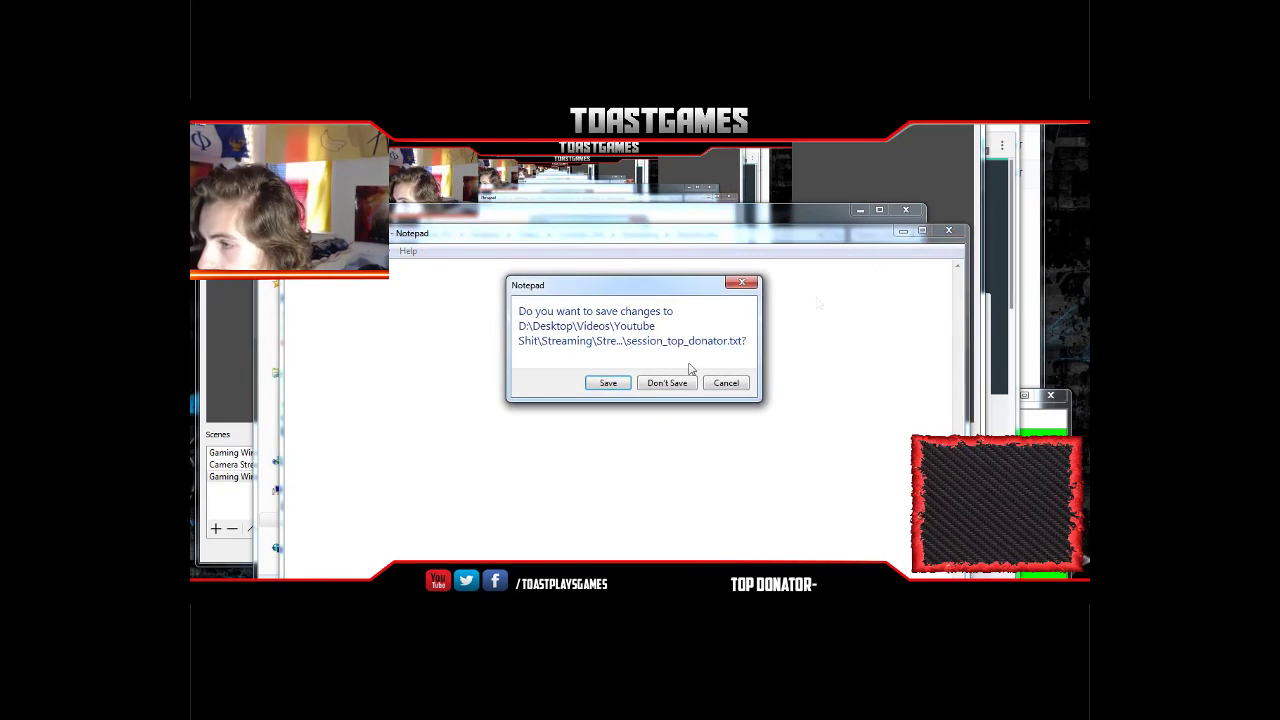
left_click(607, 385)
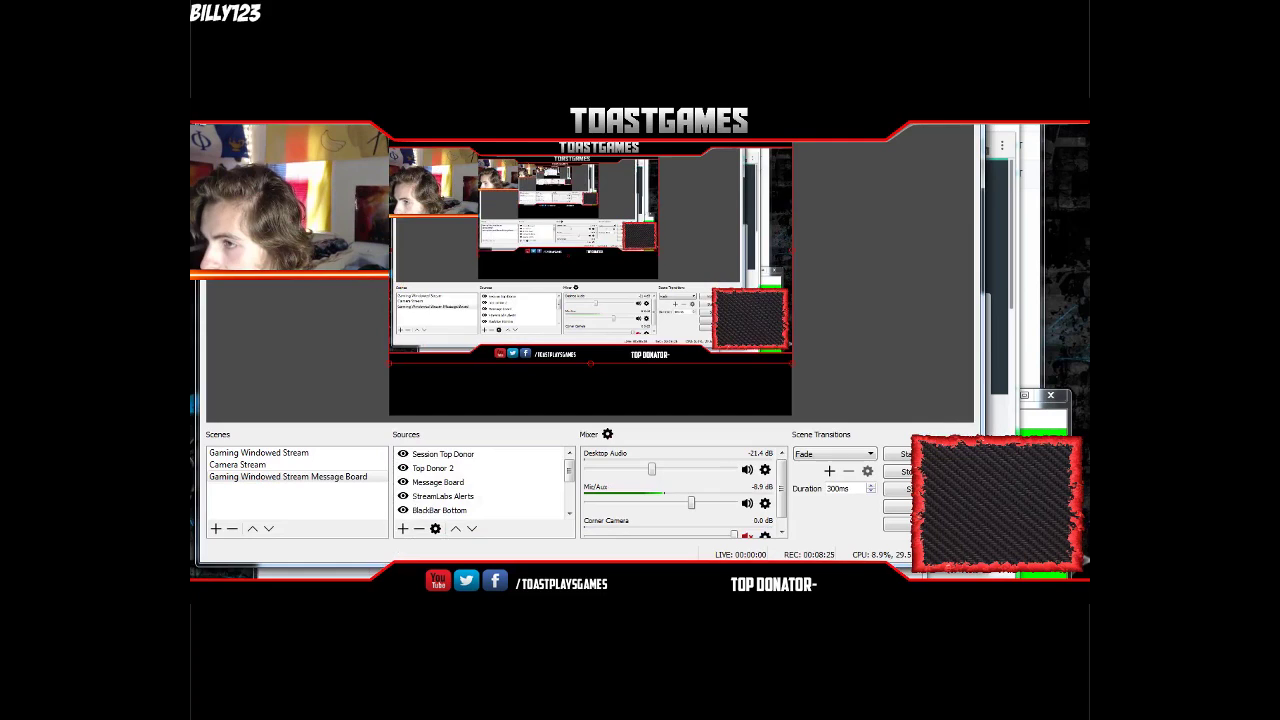
- Move the Session Top Donor text from the canvas corner into the upper part of the red-framed message board
left_click(432, 455)
left_click_drag(411, 110, 767, 306)
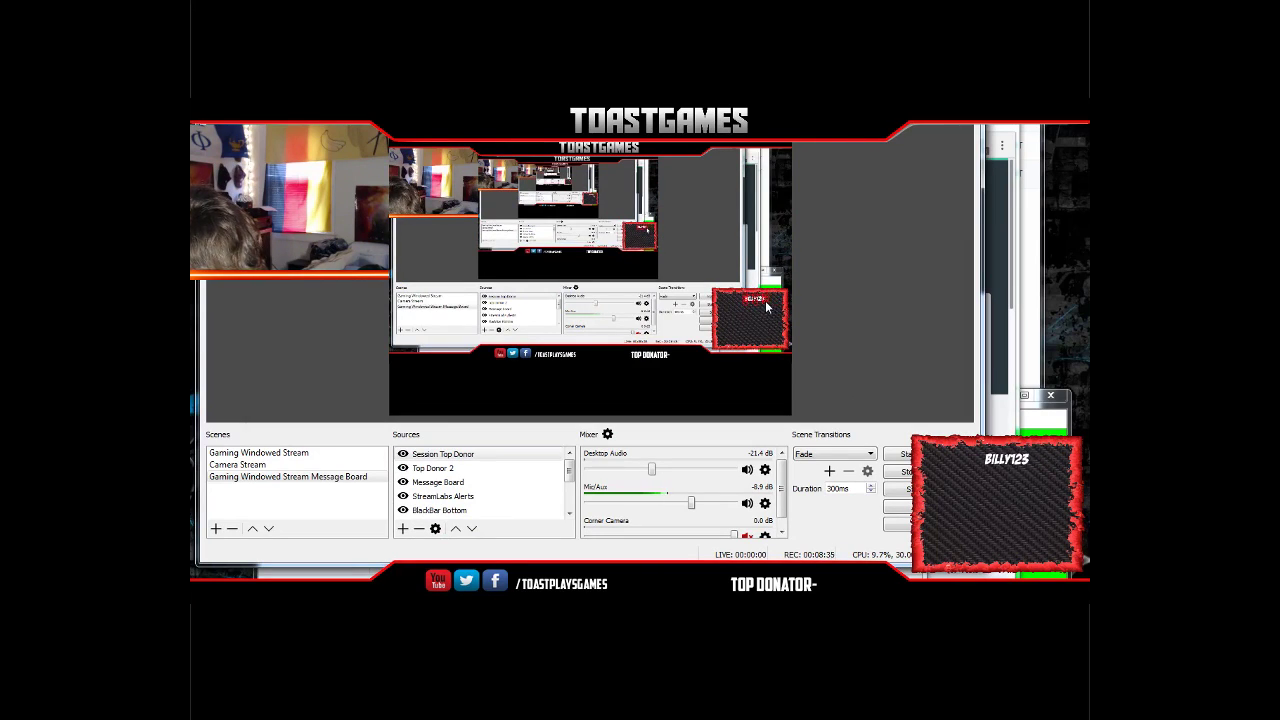
left_click(768, 308)
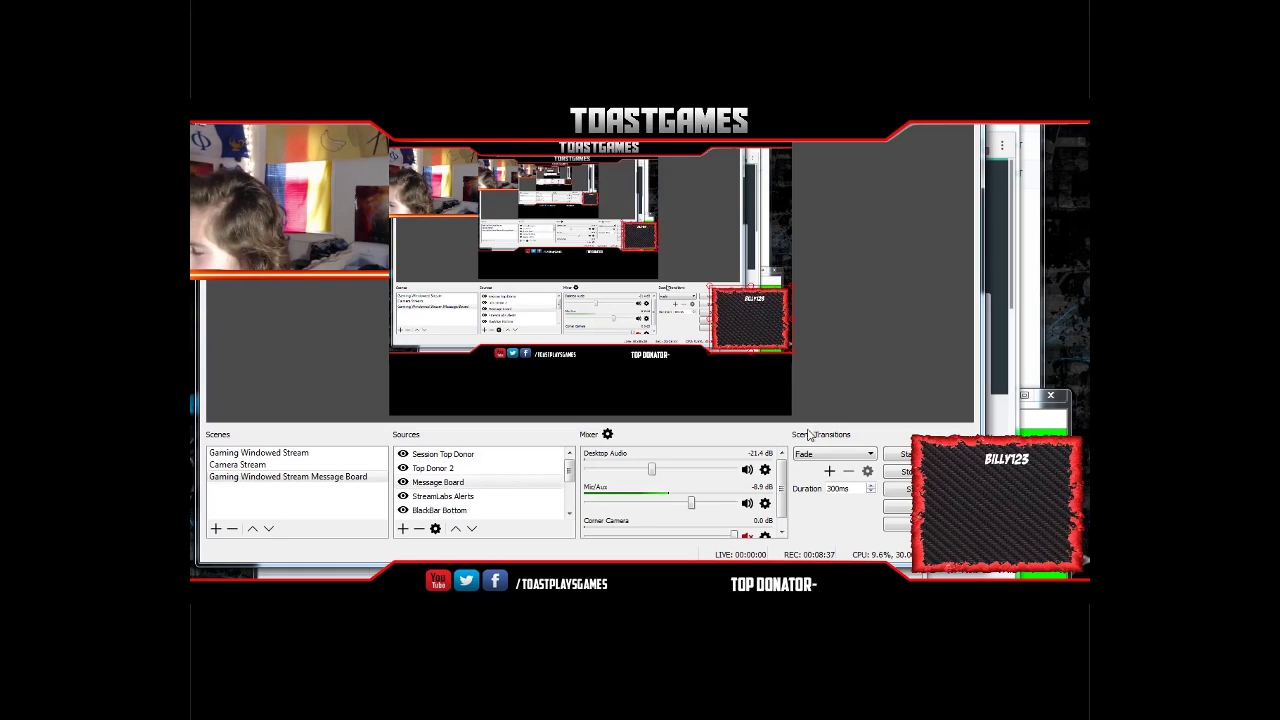
- Create a Text (GDI+) source named SessionTop in the Gaming Windowed Stream Message Board scene
left_click(404, 530)
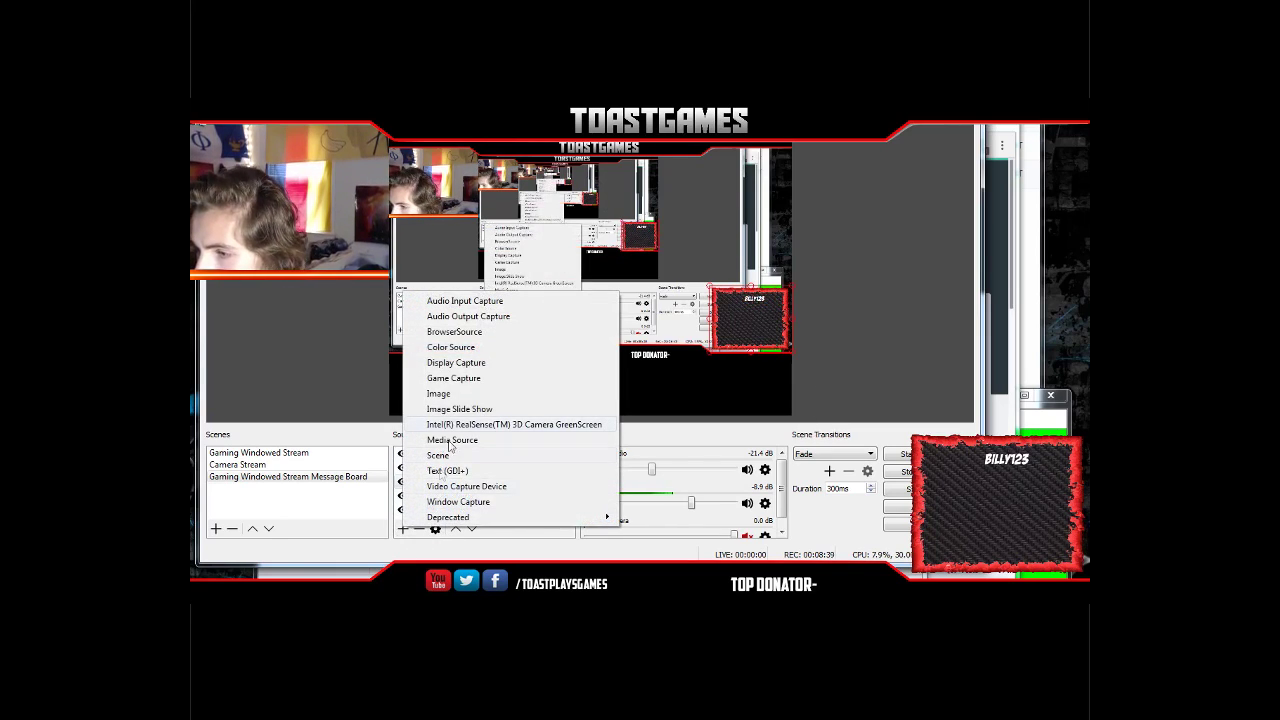
left_click(448, 471)
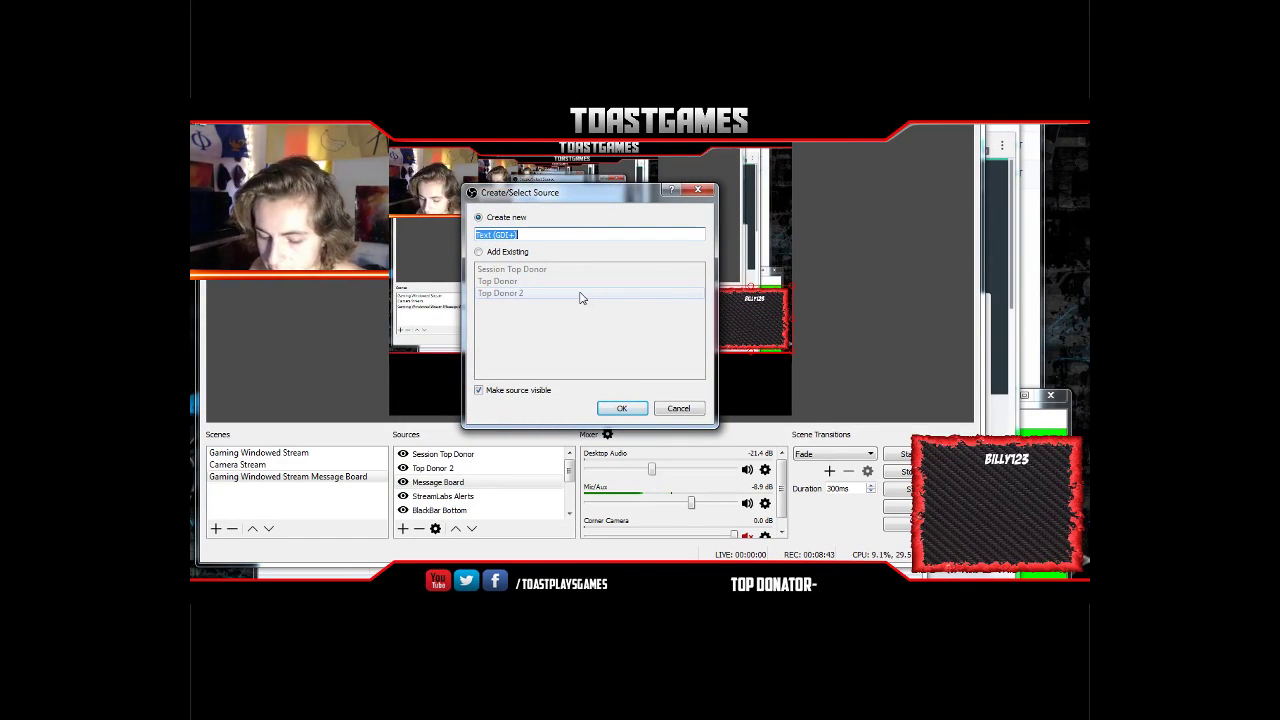
type("Session")
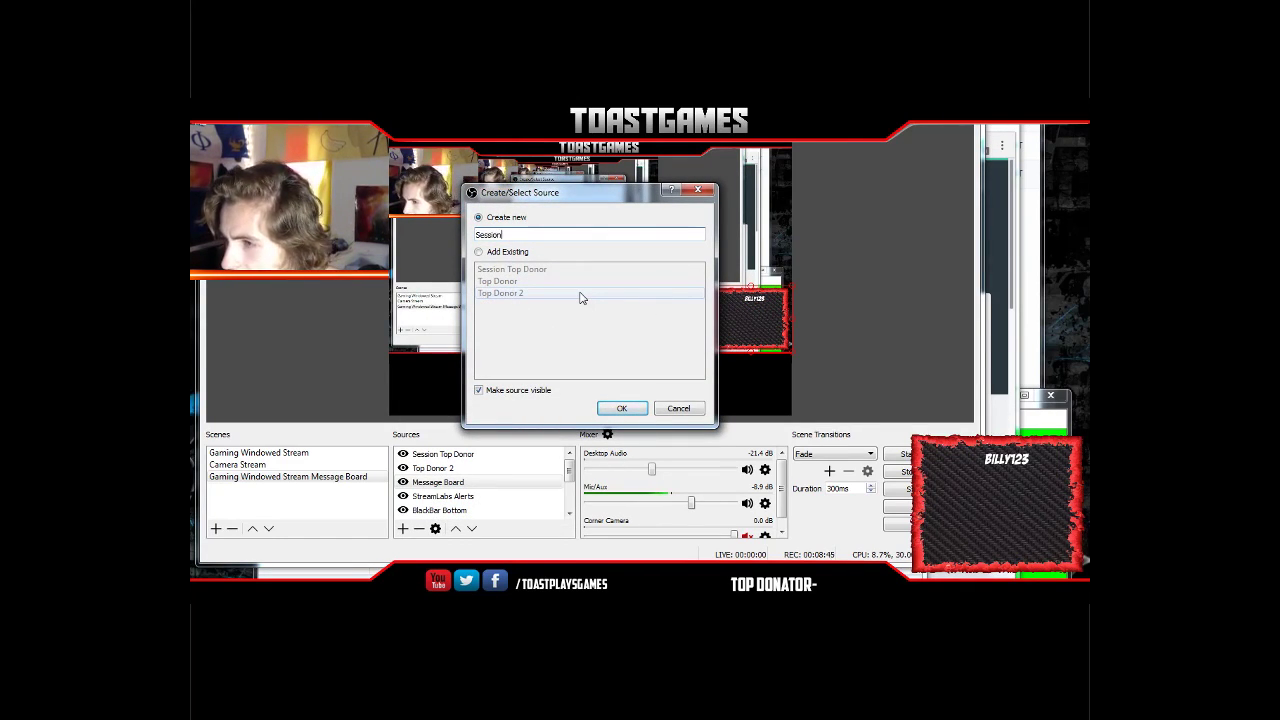
key("BackSpace")
key("BackSpace")
key("BackSpace")
type("Top")
key("Return")
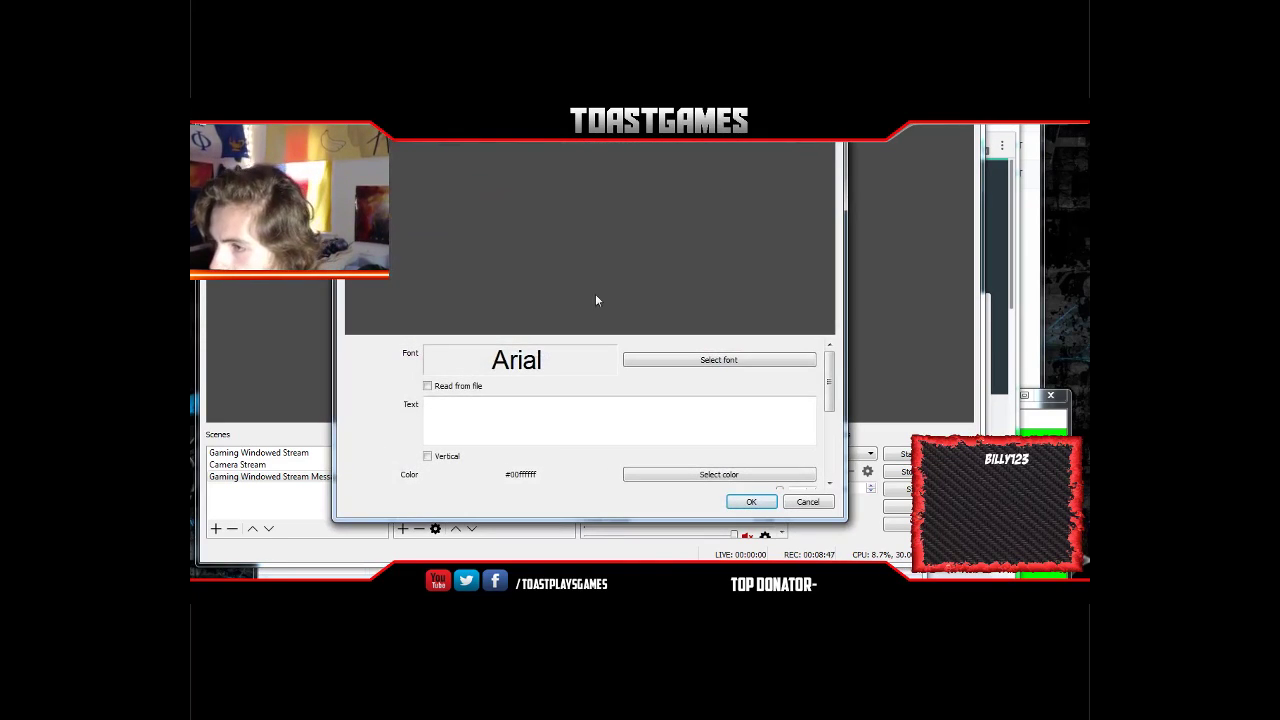
left_click(741, 362)
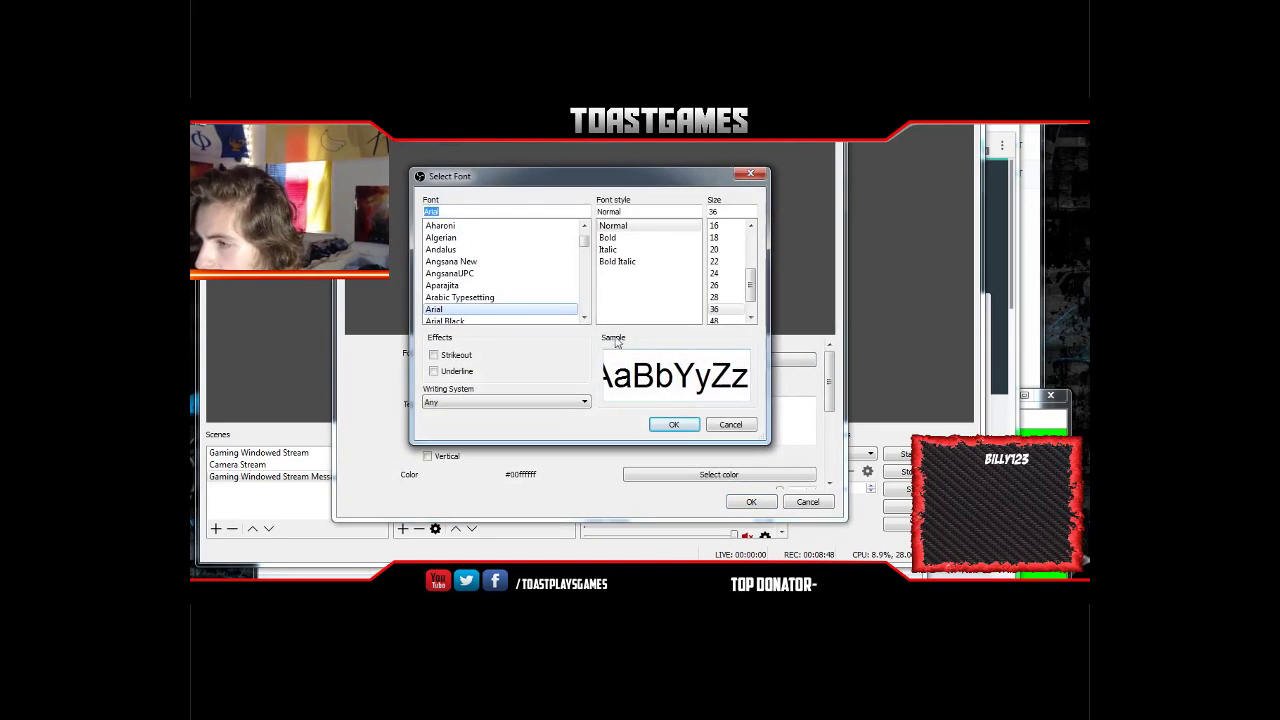
left_click(670, 425)
left_click(488, 404)
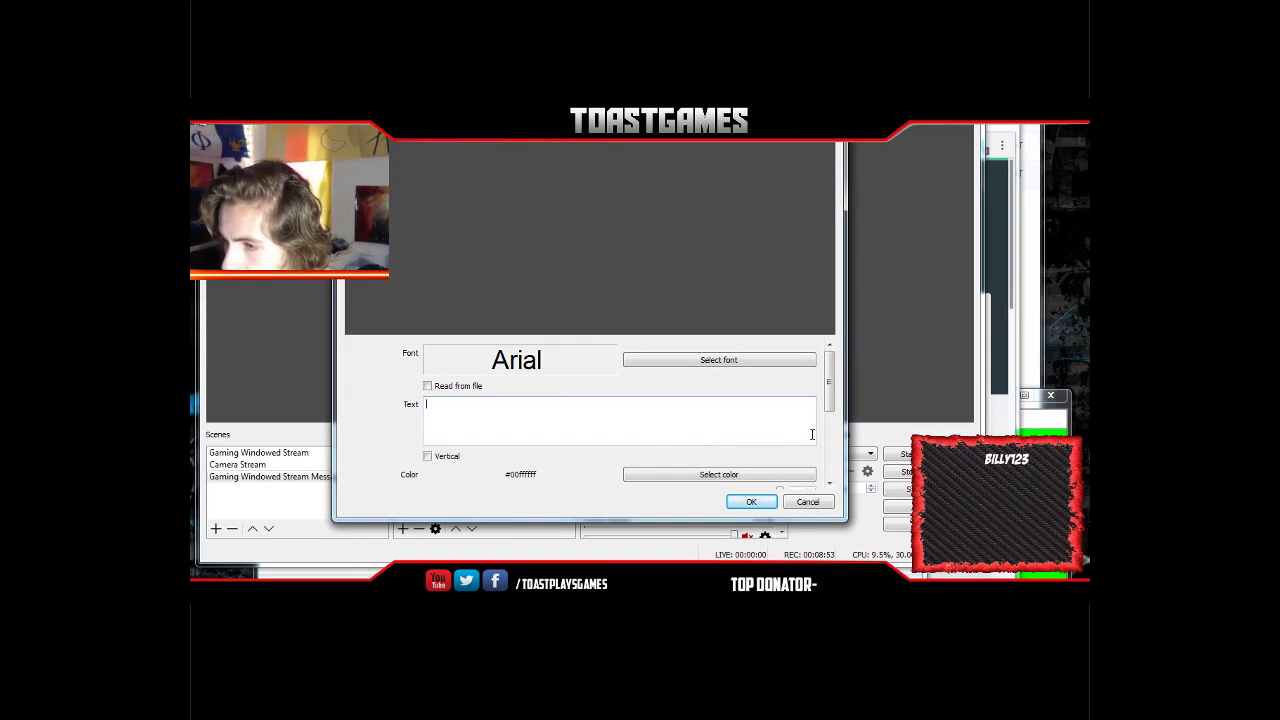
type("session")
key("BackSpace")
key("BackSpace")
key("BackSpace")
key("BackSpace")
key("BackSpace")
key("BackSpace")
key("BackSpace")
type("Sessio")
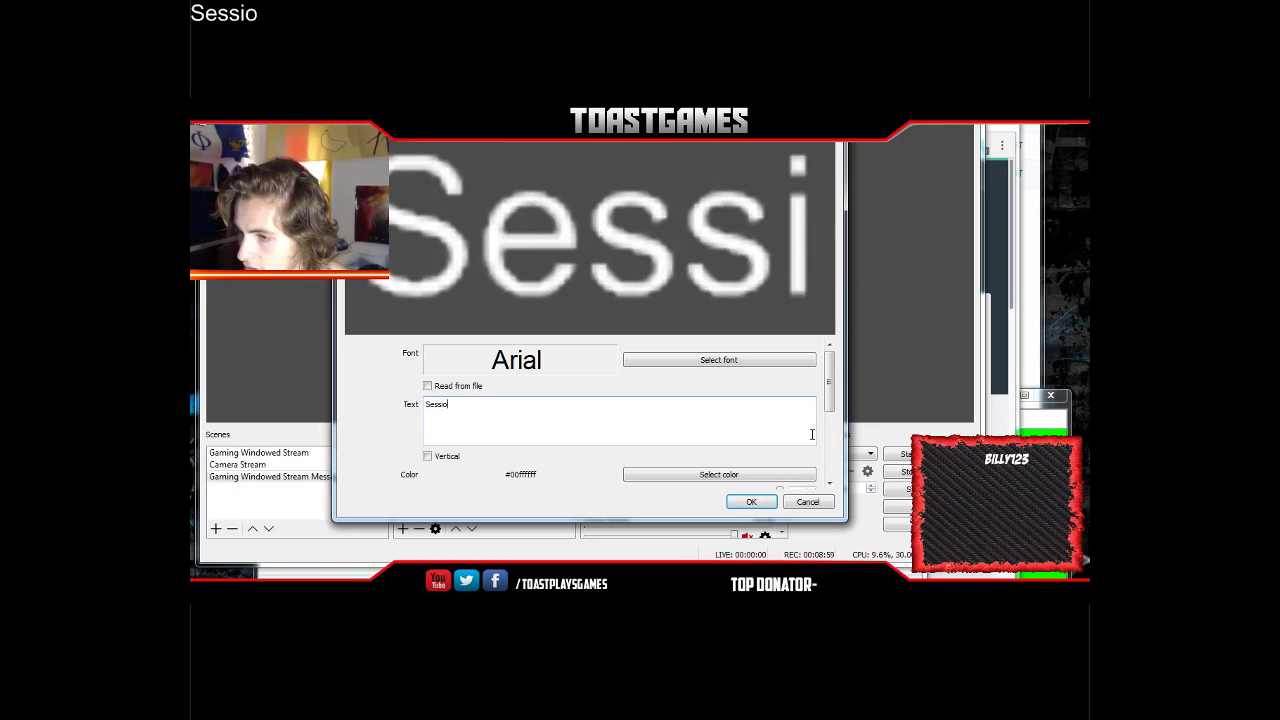
type("n TOp Dono")
key("BackSpace")
key("BackSpace")
key("BackSpace")
key("BackSpace")
key("BackSpace")
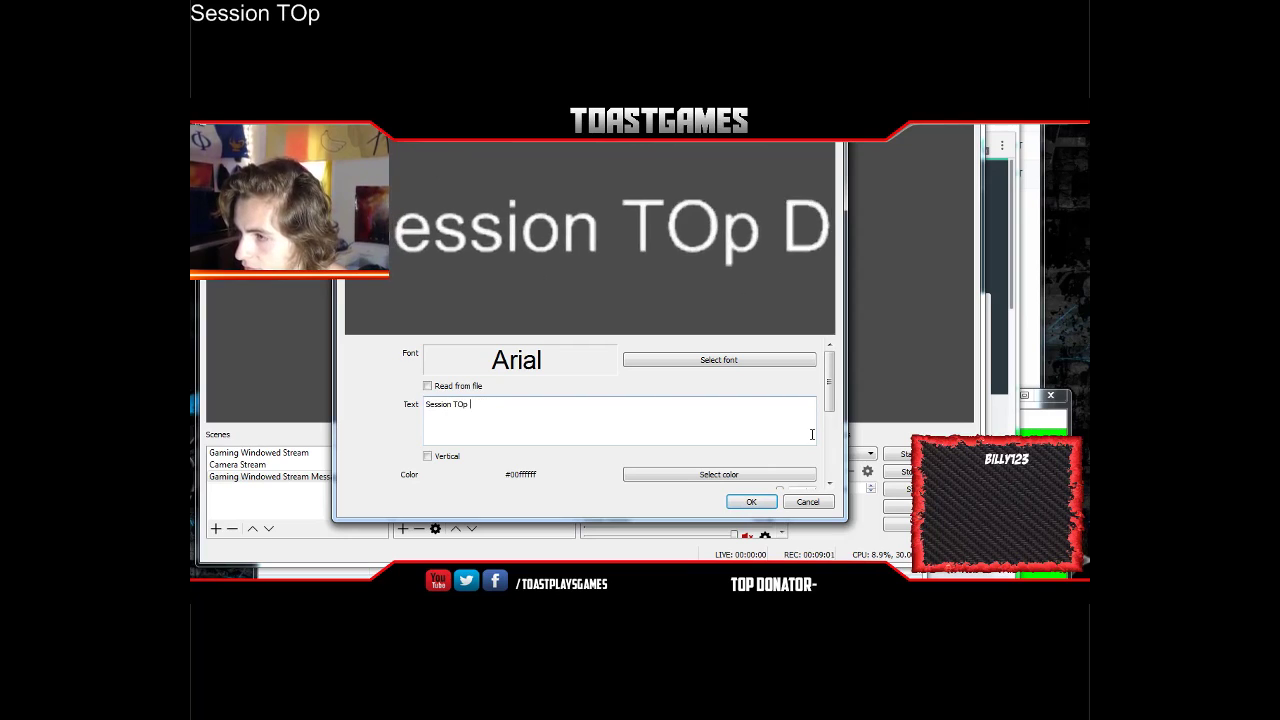
- Set the SessionTop source's text to "Daily Top Donor" and accept its properties
key("ctrl+a")
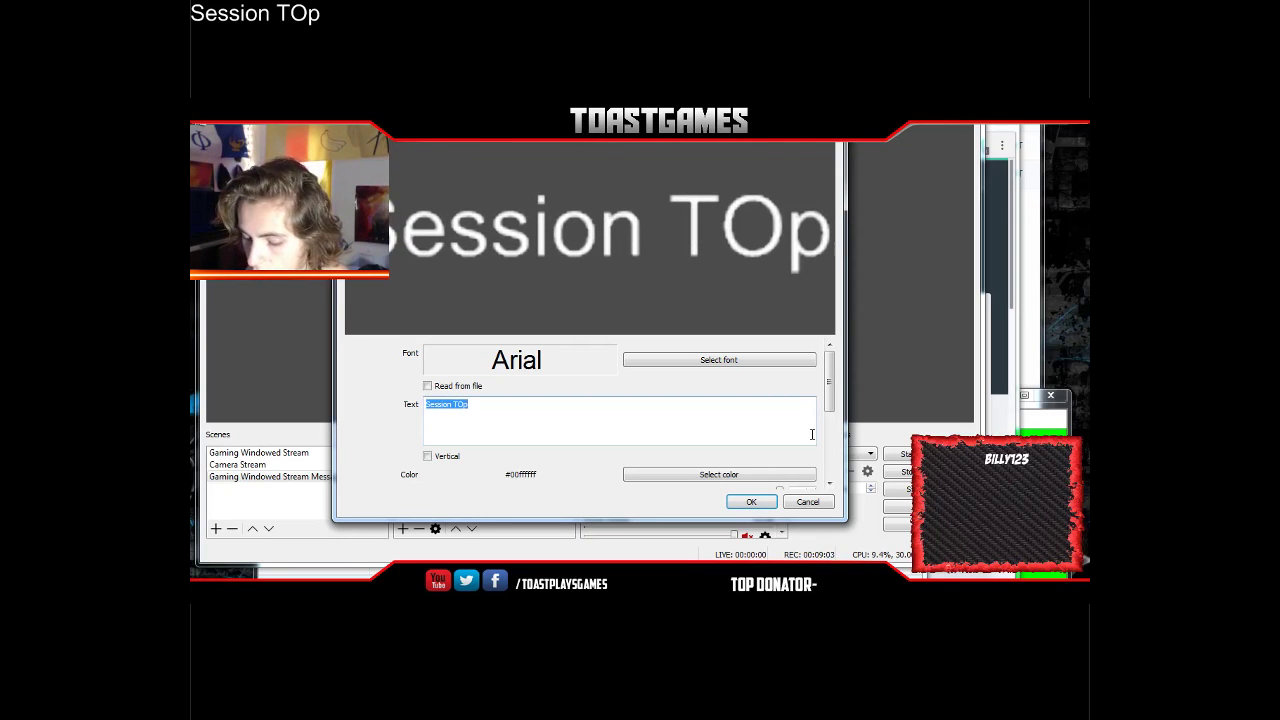
type("Daily Top Don")
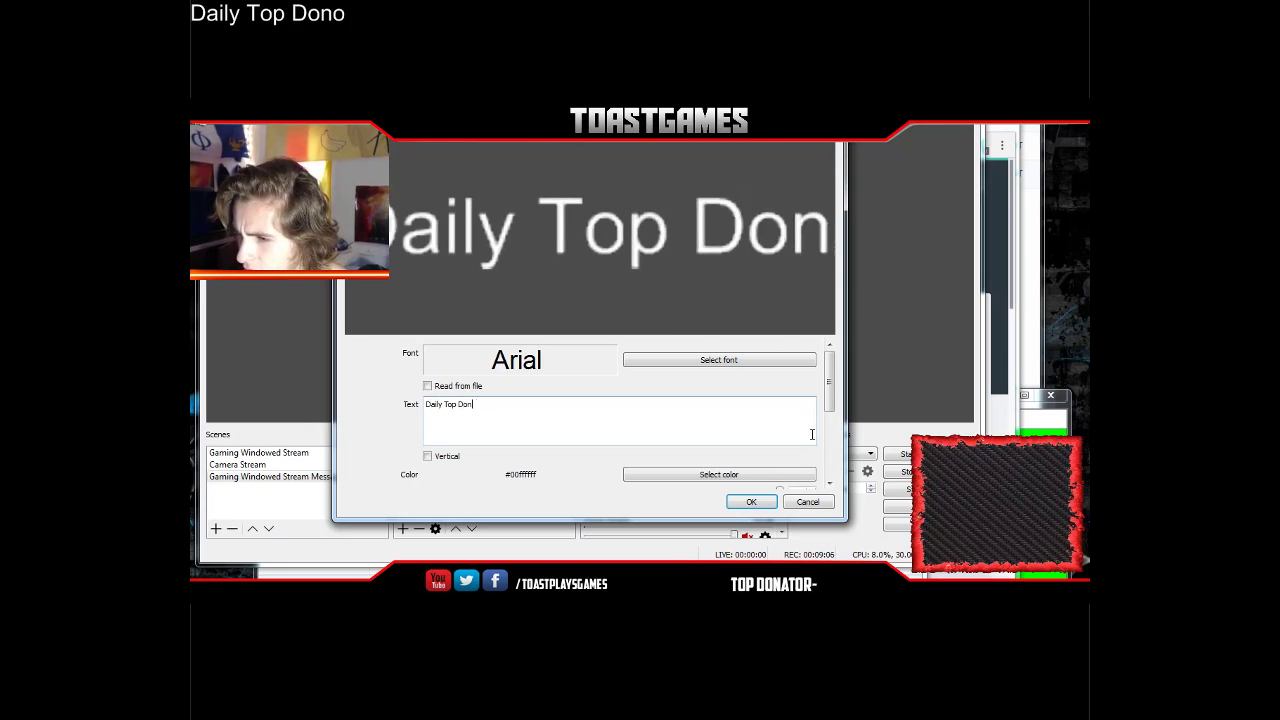
type("or")
key("Return")
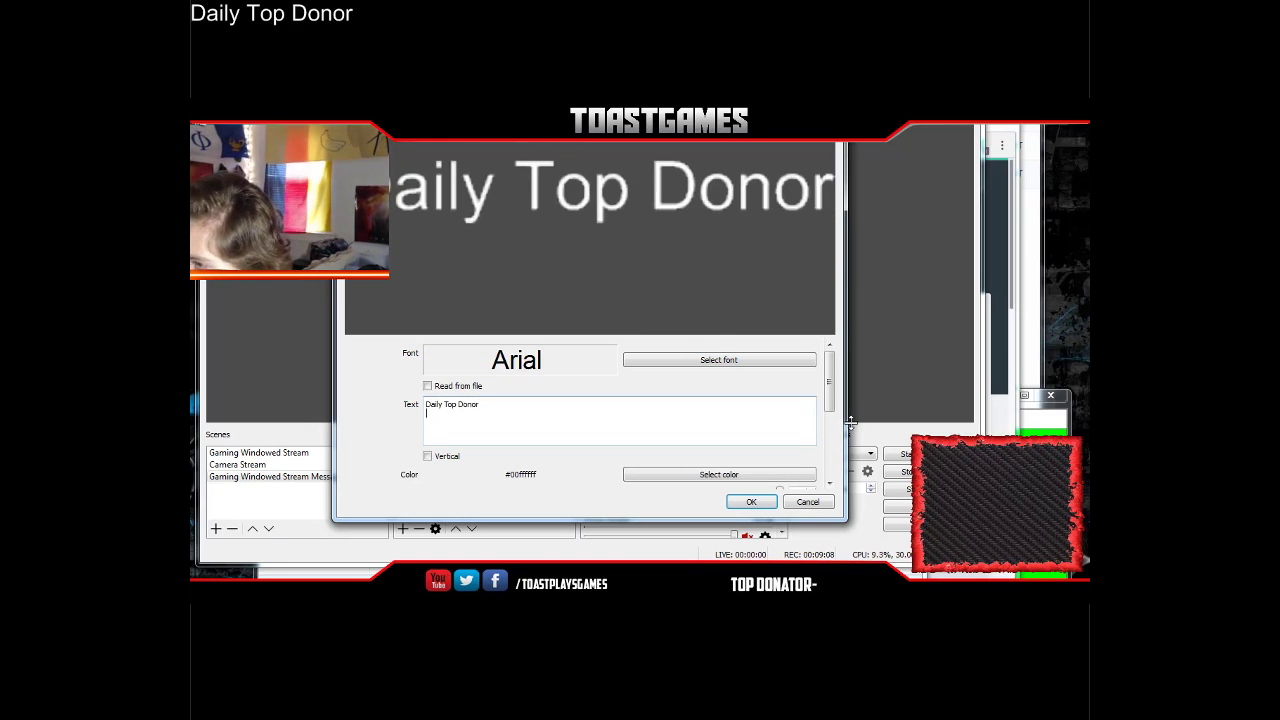
left_click(750, 500)
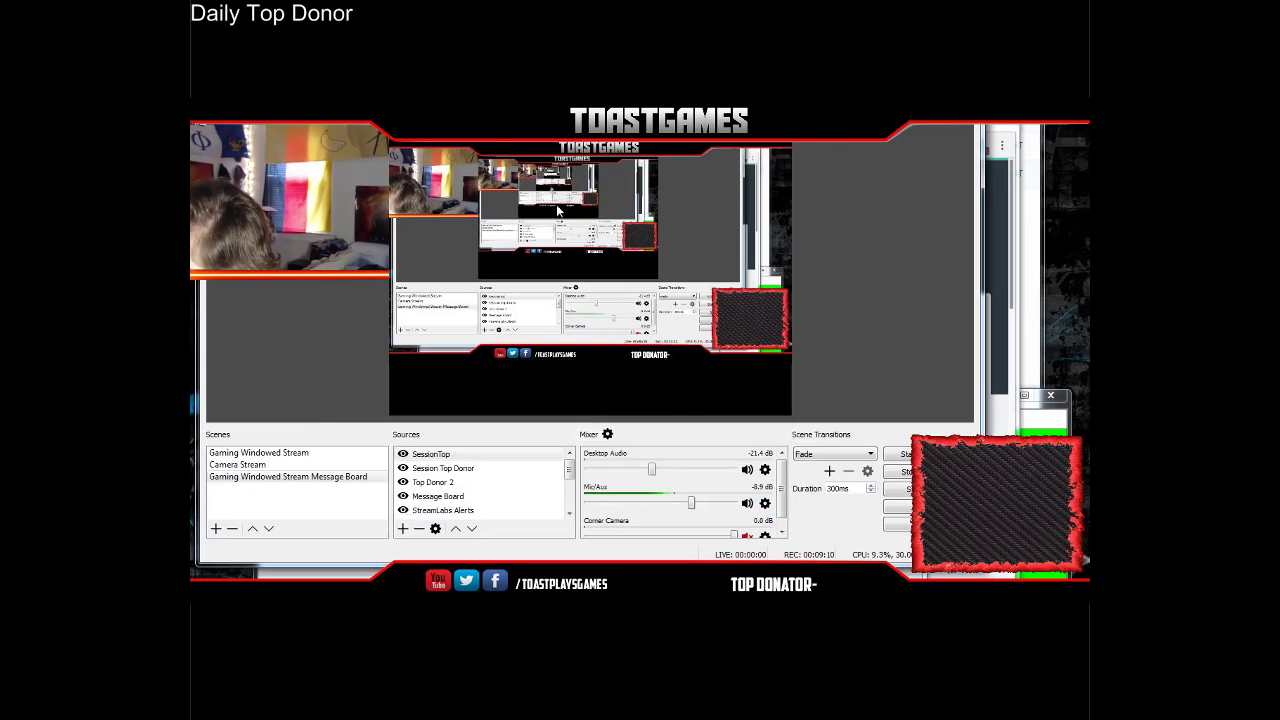
- Position the Daily Top Donor label along the upper inside edge of the message board and enlarge the main window
left_click_drag(459, 162, 752, 307)
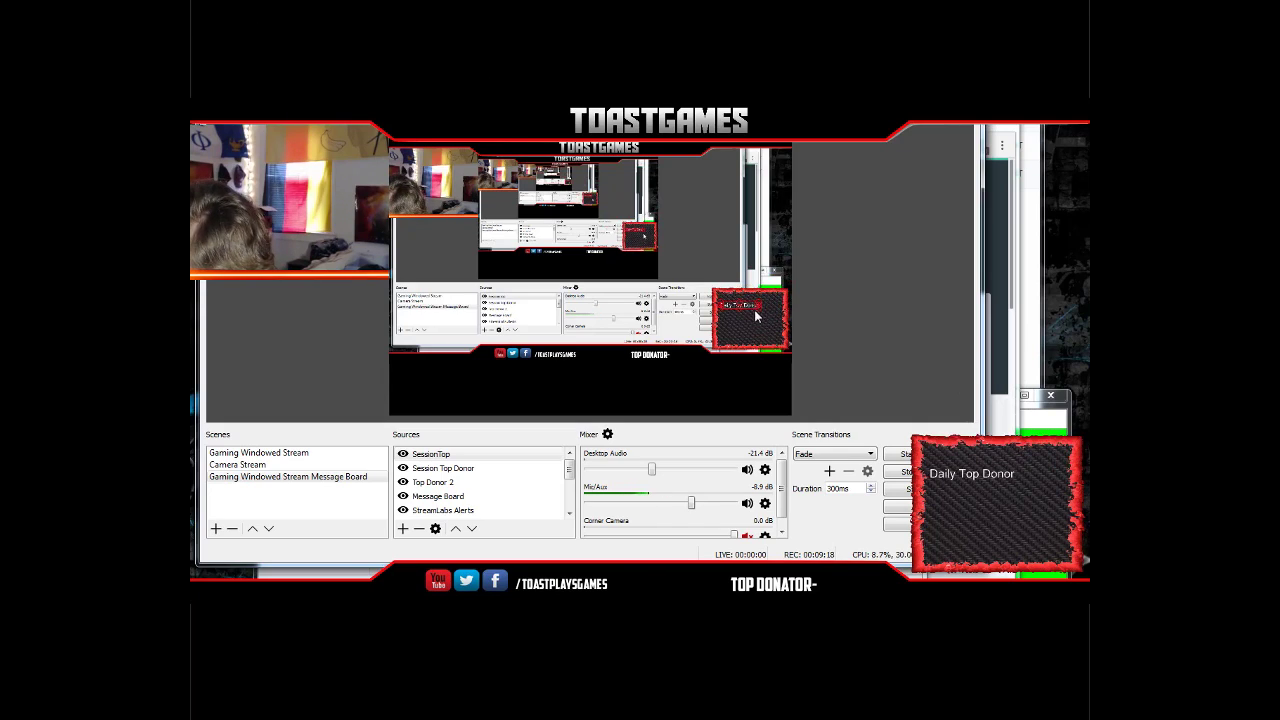
mouse_move(748, 313)
left_mouse_down()
mouse_move(758, 308)
mouse_move(744, 338)
left_mouse_up()
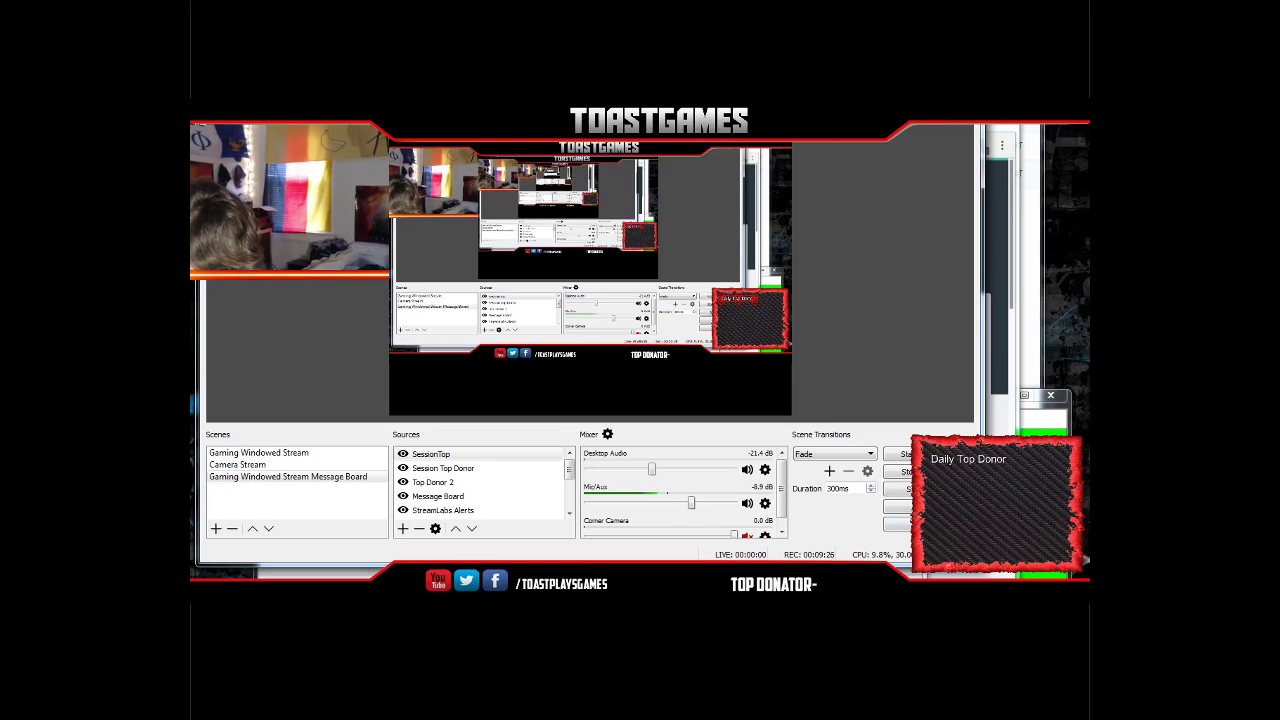
left_click_drag(983, 565, 1035, 633)
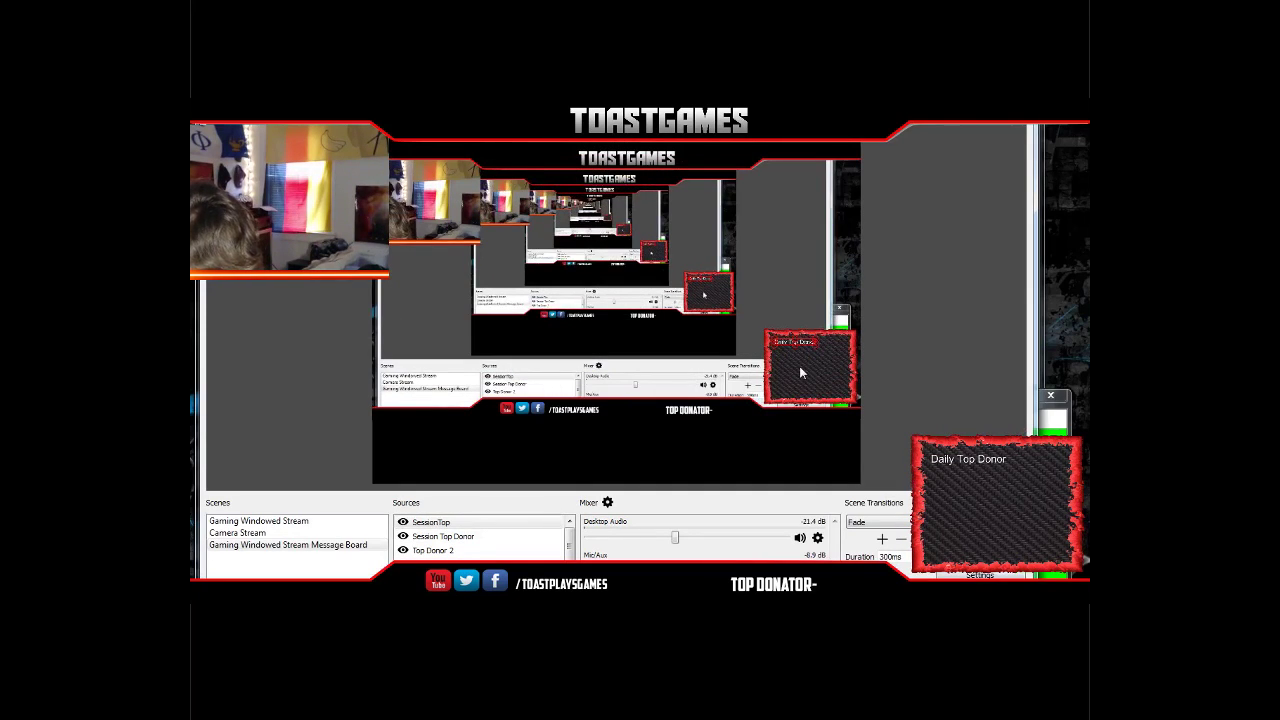
left_click(426, 537)
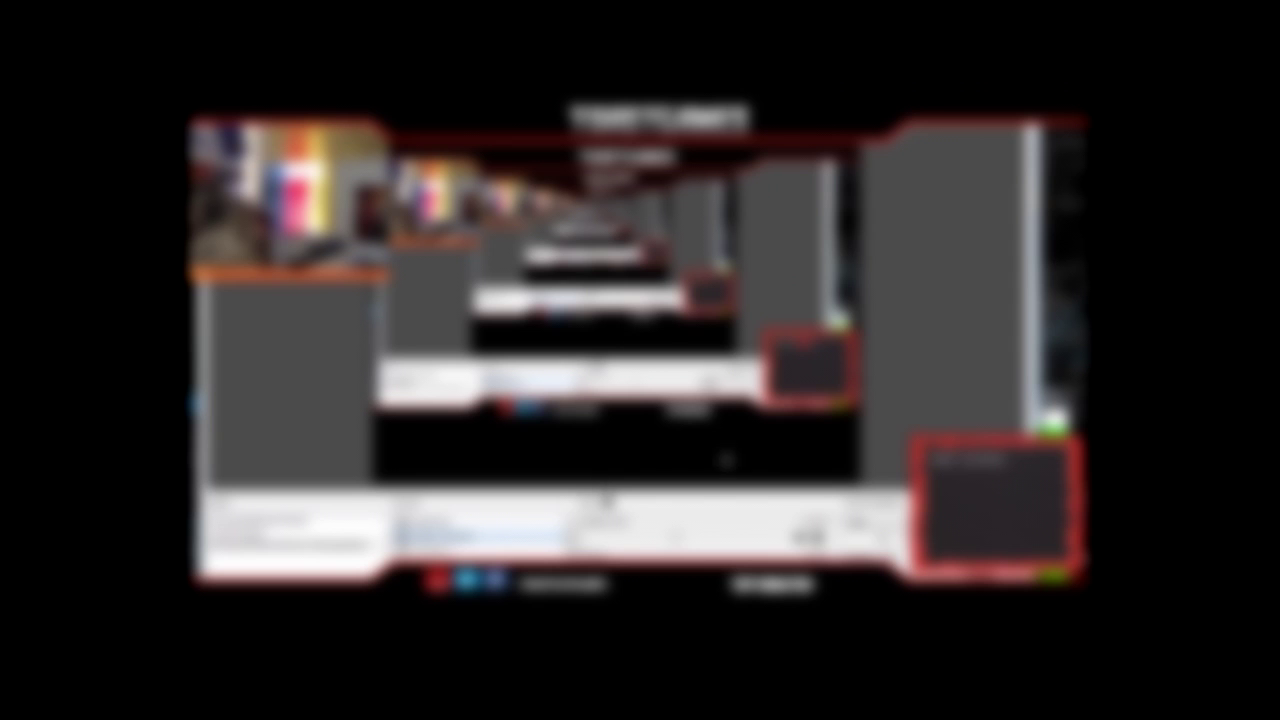
left_click(426, 522)
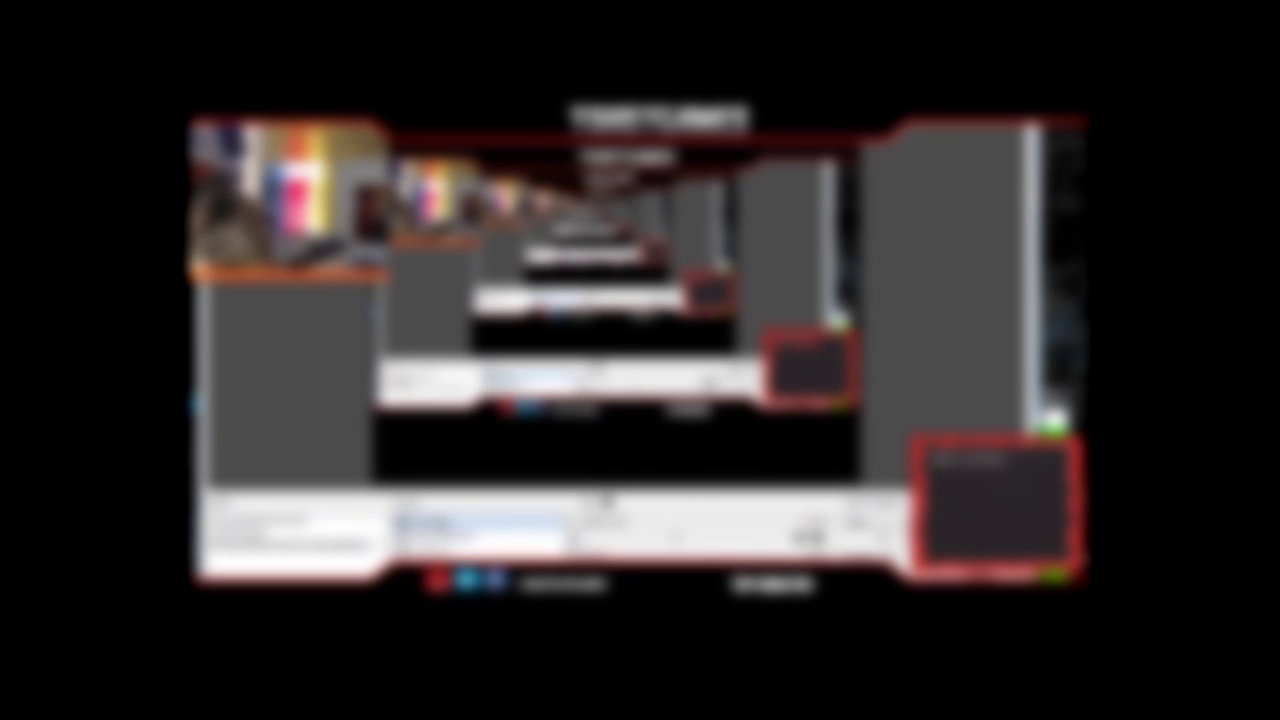
left_click(426, 537)
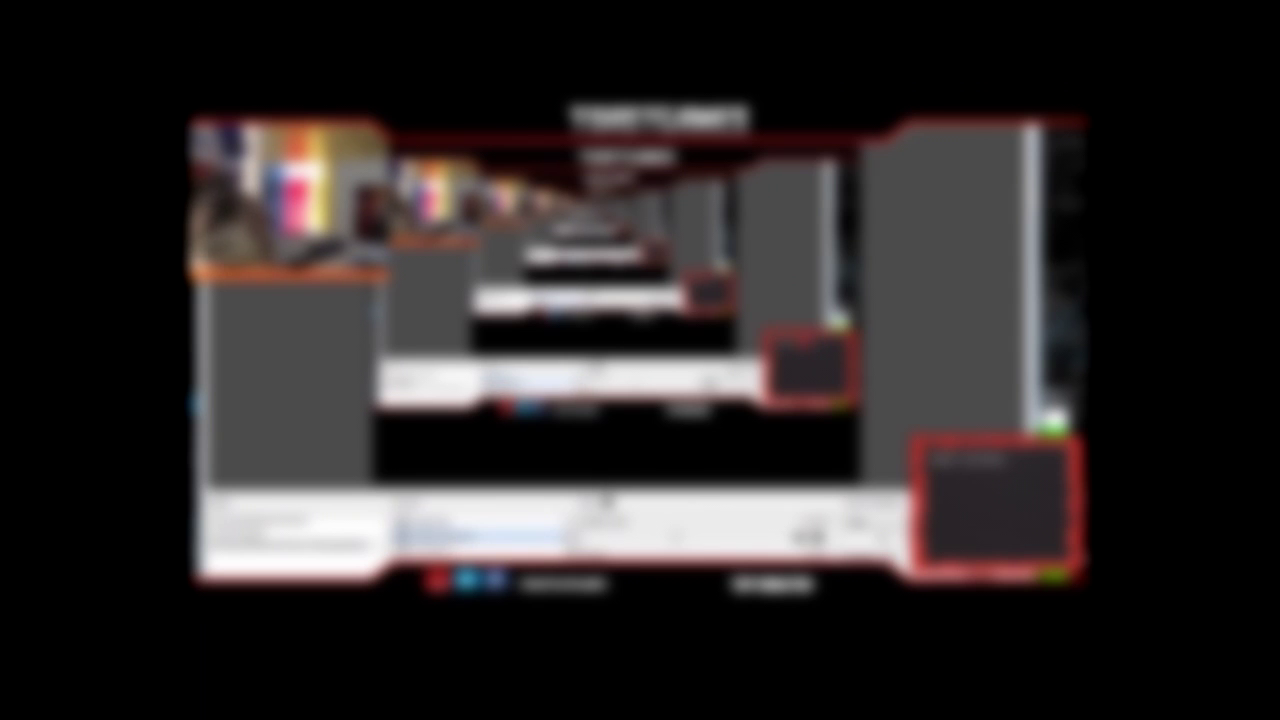
- Open session_top_donator.txt from the StreamLabs folder, enter a sample donor name in it, and save and close the file
left_click(455, 571)
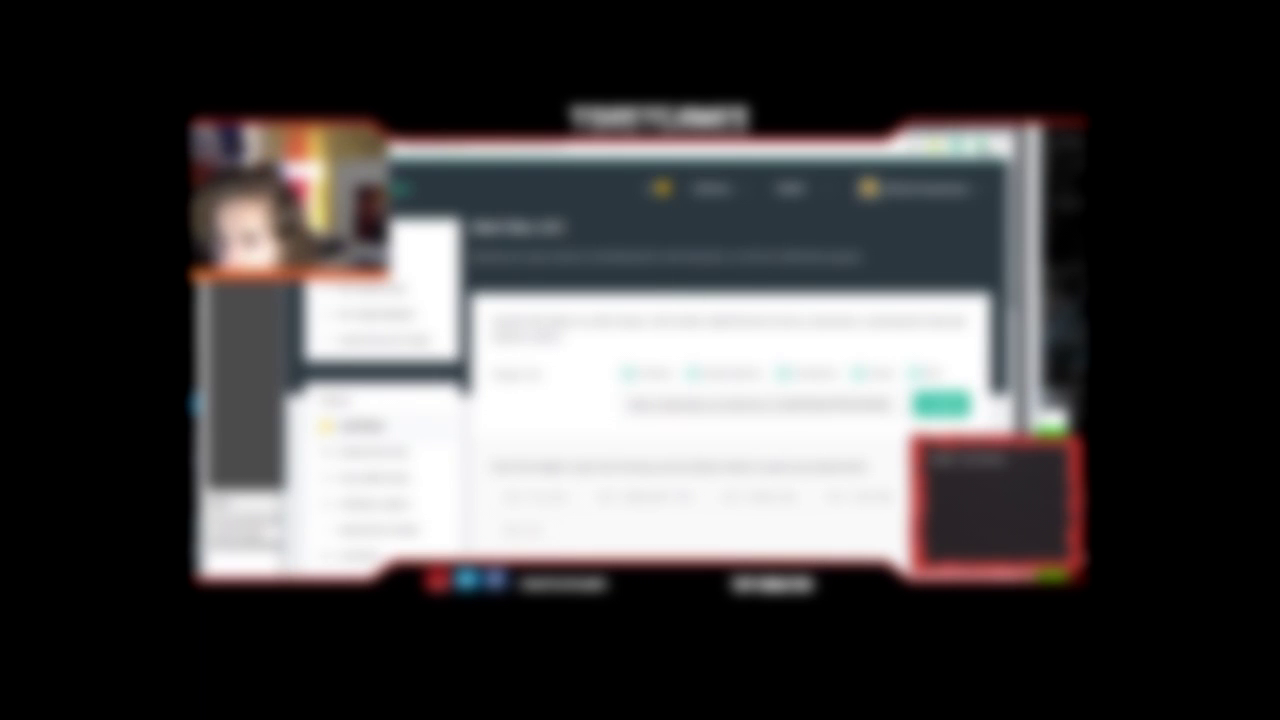
key("alt+Tab")
double_click(432, 541)
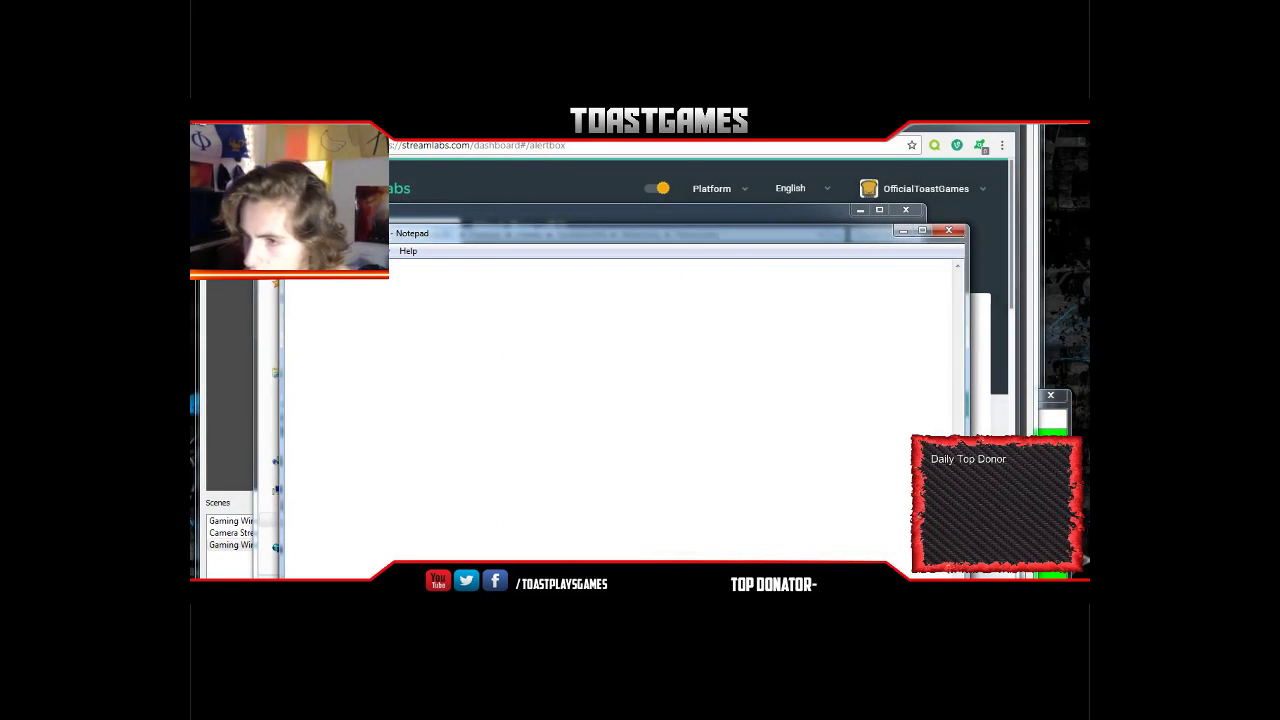
left_click(947, 232)
left_click(608, 384)
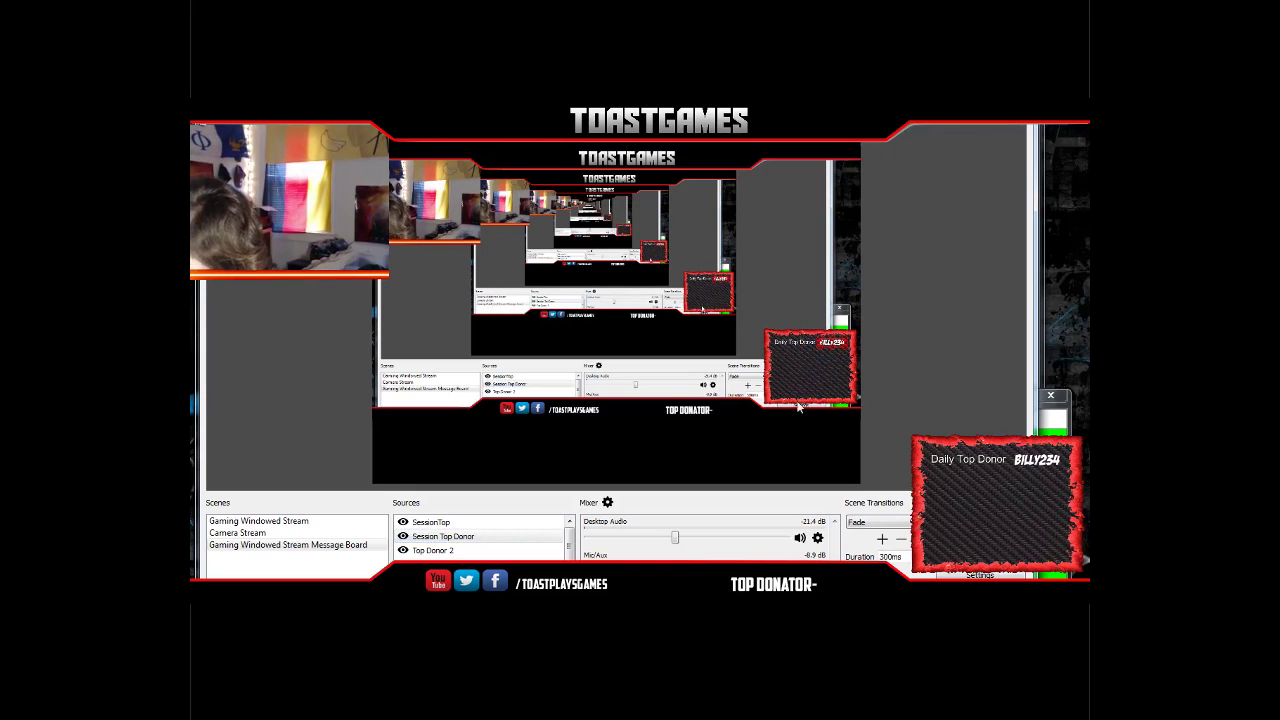
- Add a colon to the SessionTop source's text so it reads "Daily Top Donor:" and accept the properties
left_click(430, 522)
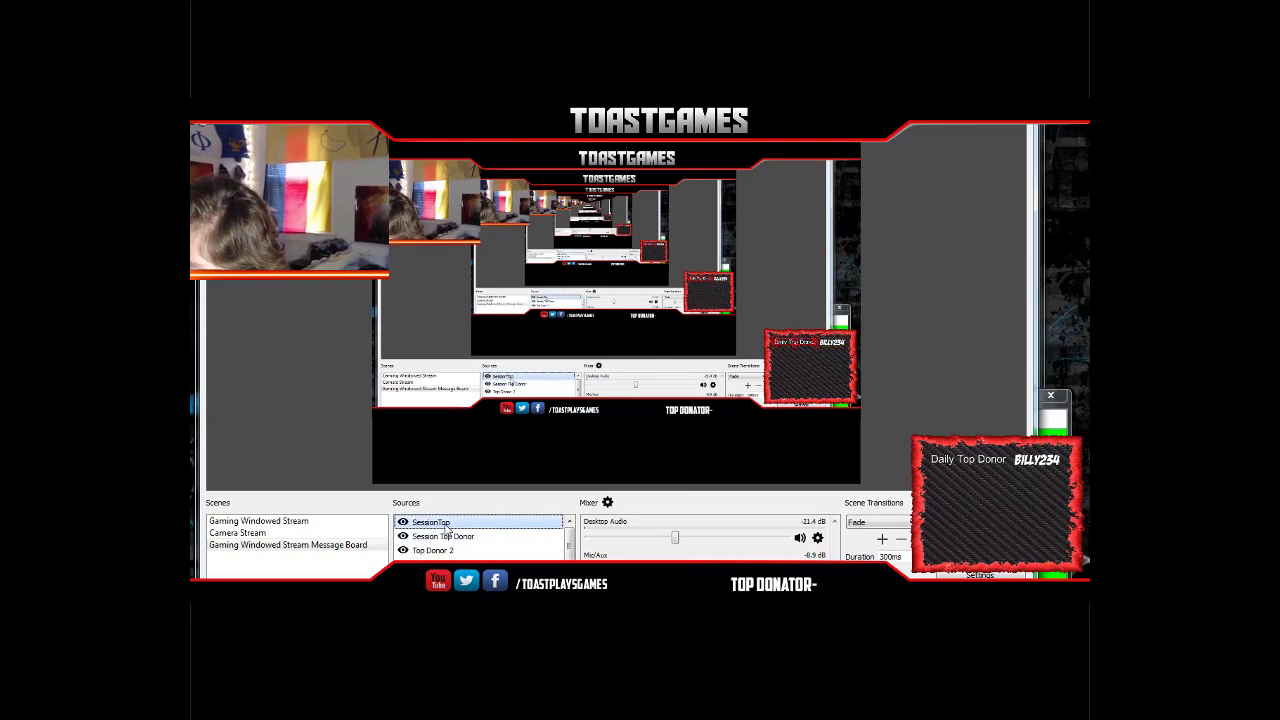
double_click(446, 527)
left_click(518, 458)
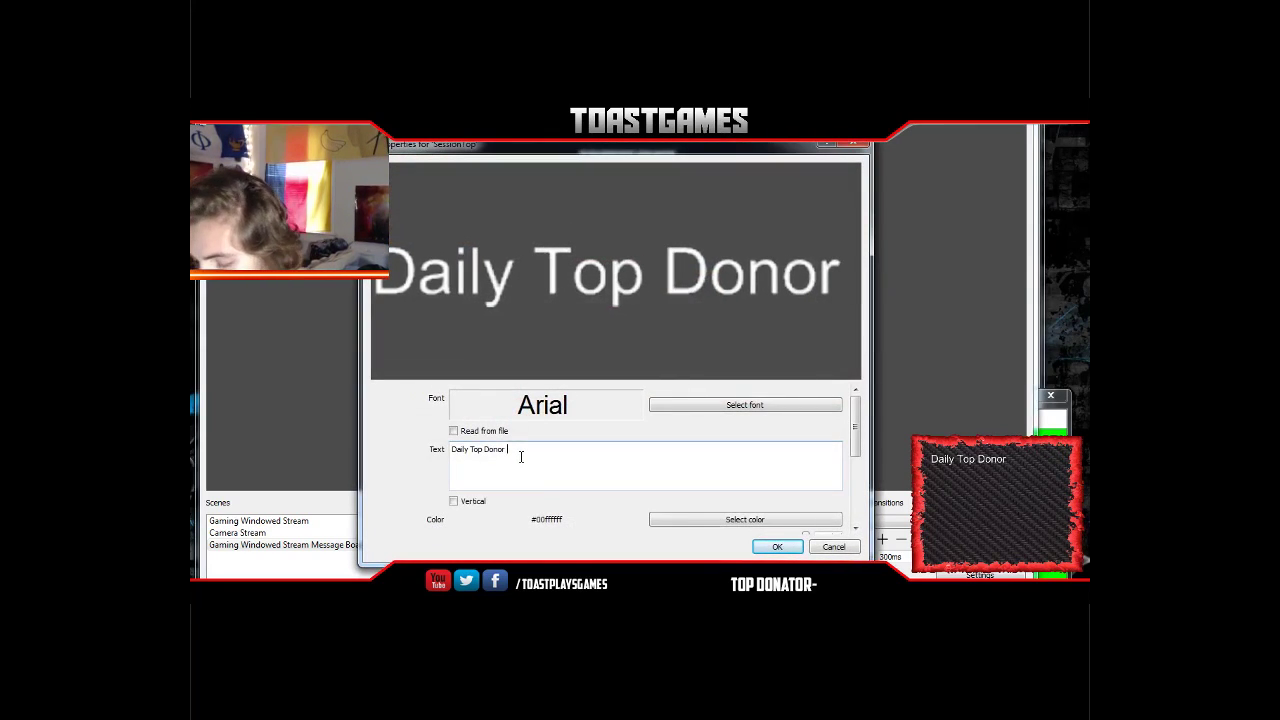
type(":")
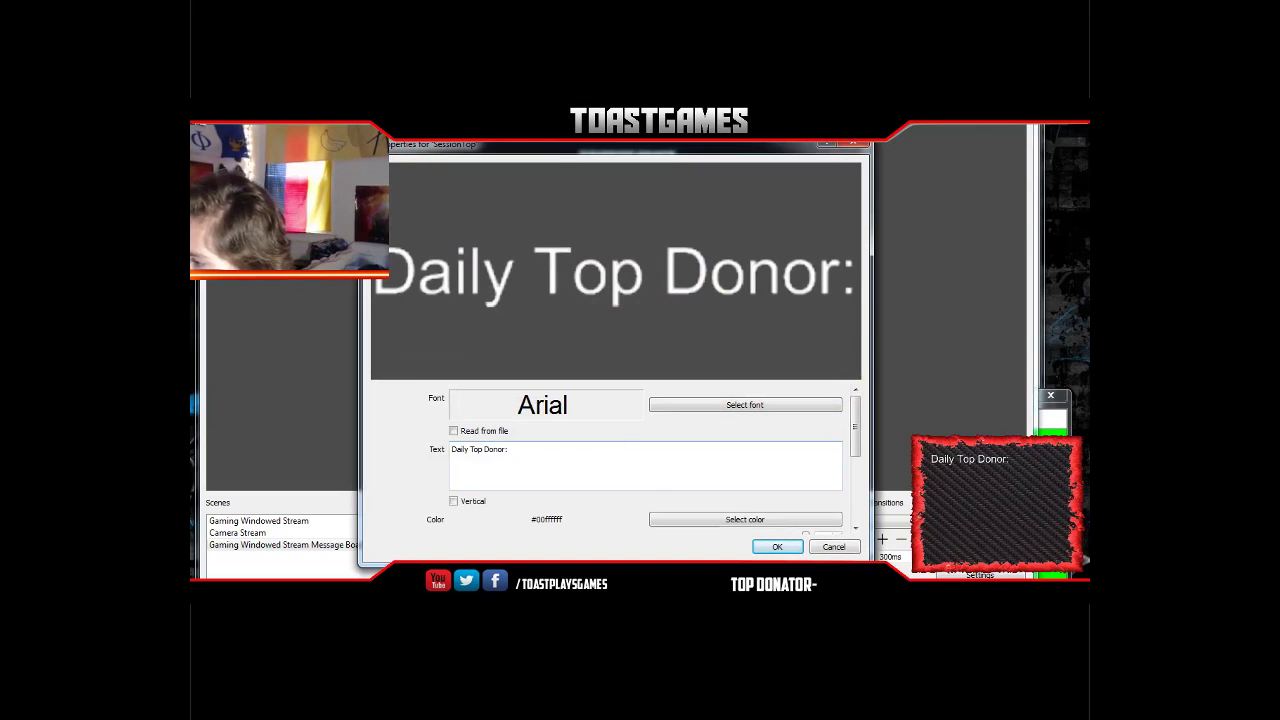
left_click(770, 547)
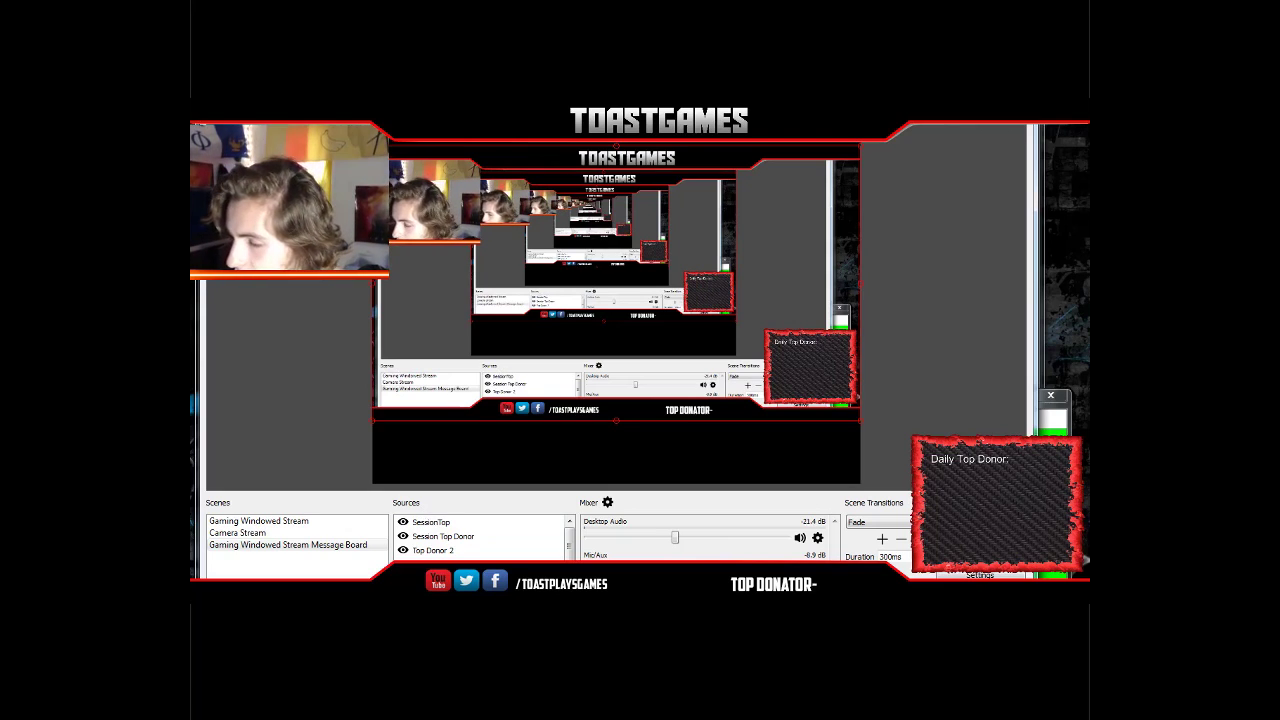
- Examine the session, weekly, monthly, 30-day and all-time text files in the StreamLabs folder, and minimize the folder window
key("alt+Tab")
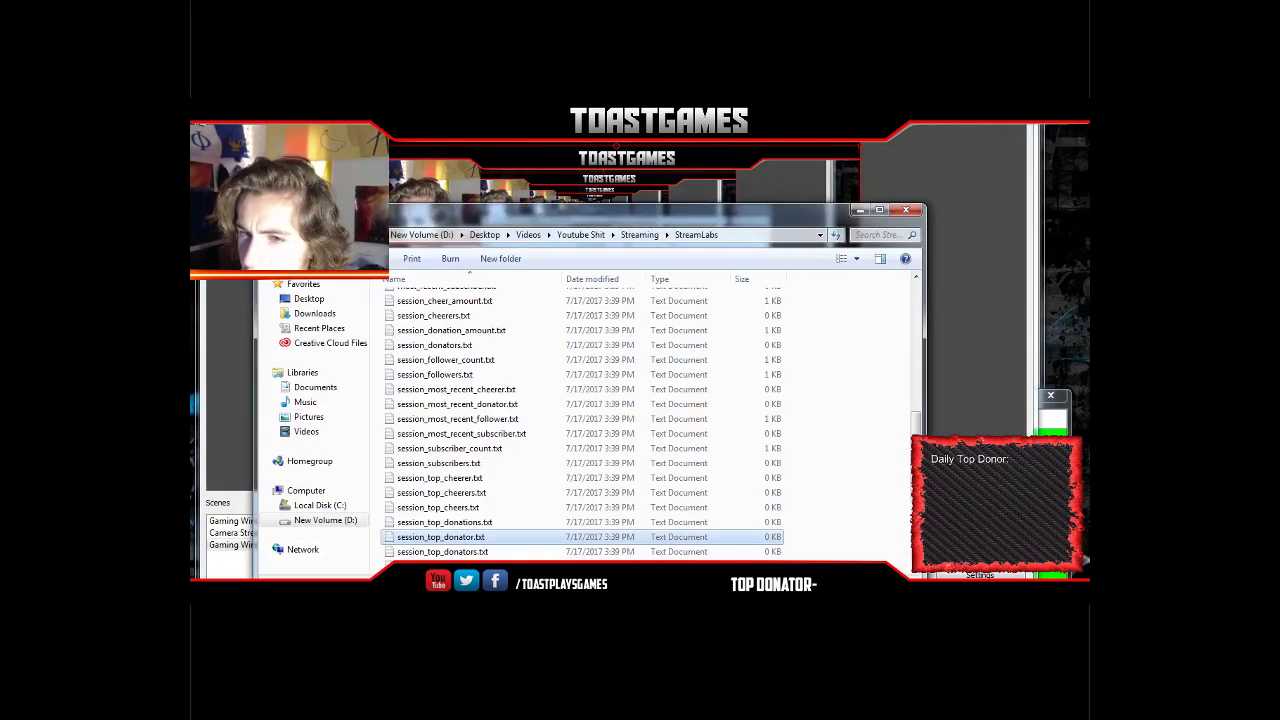
left_click(445, 375)
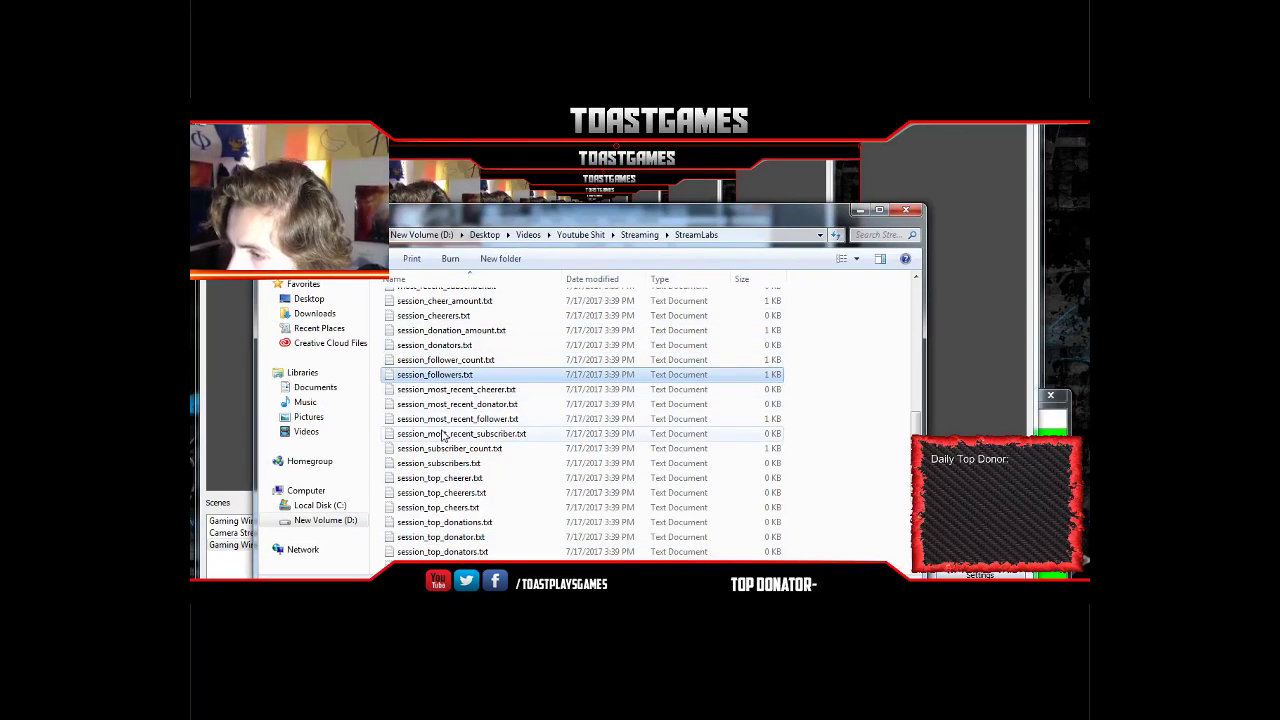
left_click(444, 465)
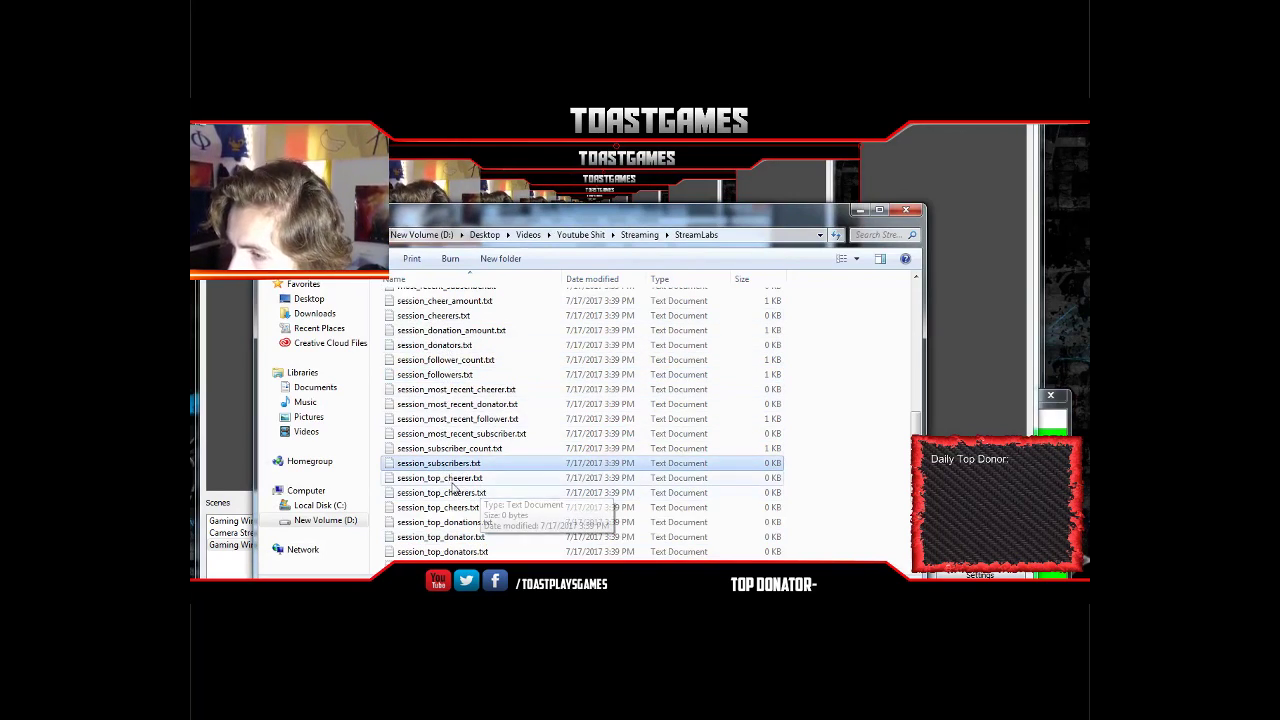
left_click(455, 480)
scroll(455, 480, "down", 3)
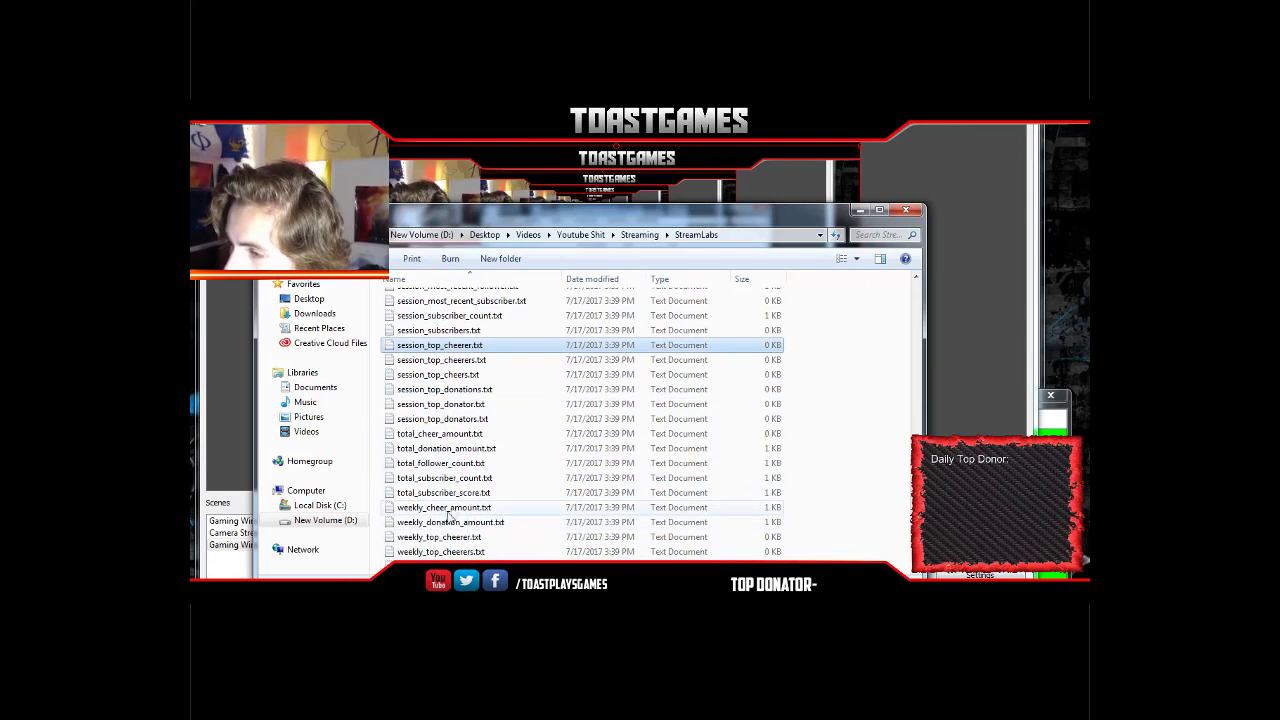
scroll(440, 520, "up", 12)
scroll(440, 350, "down", 13)
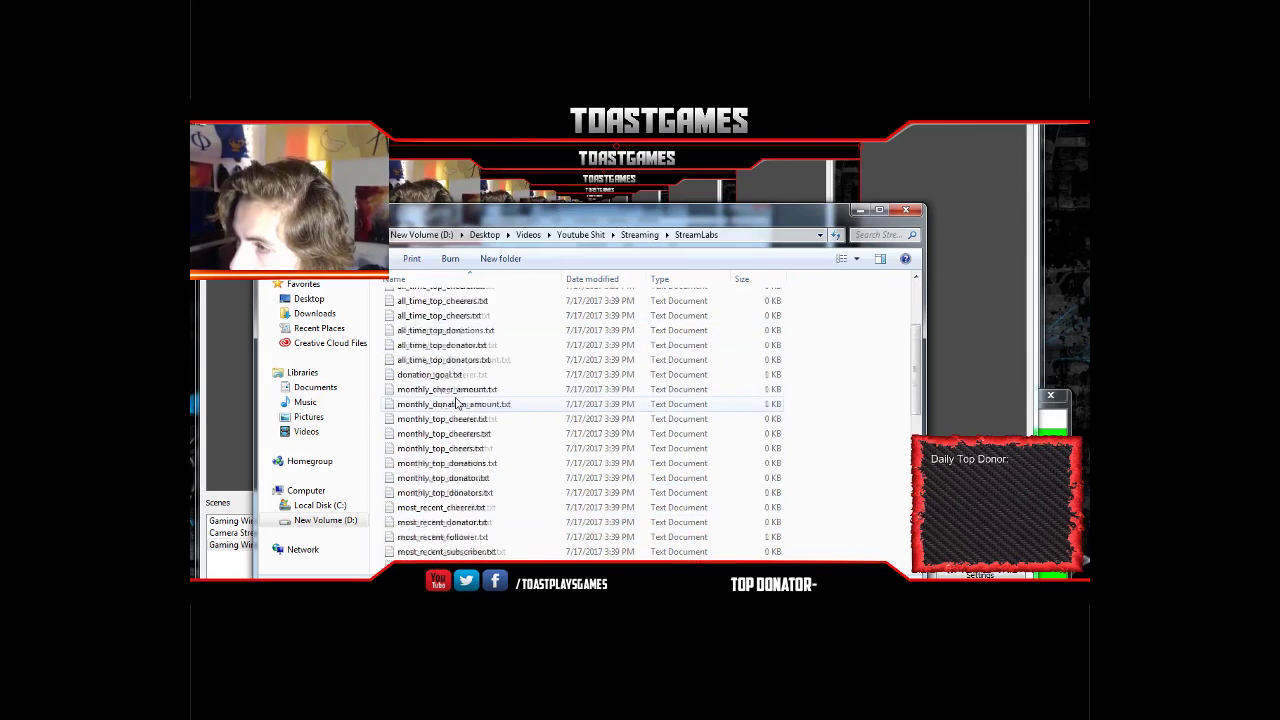
scroll(459, 412, "up", 12)
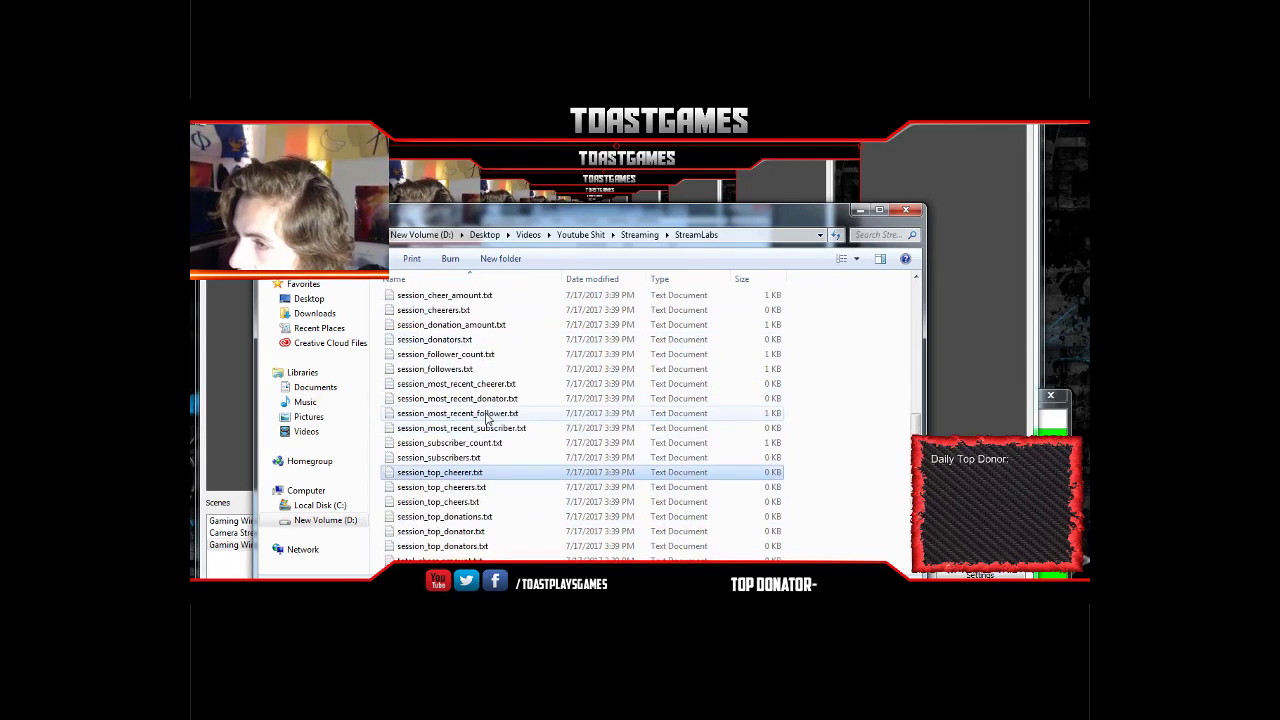
left_click_drag(435, 224, 492, 192)
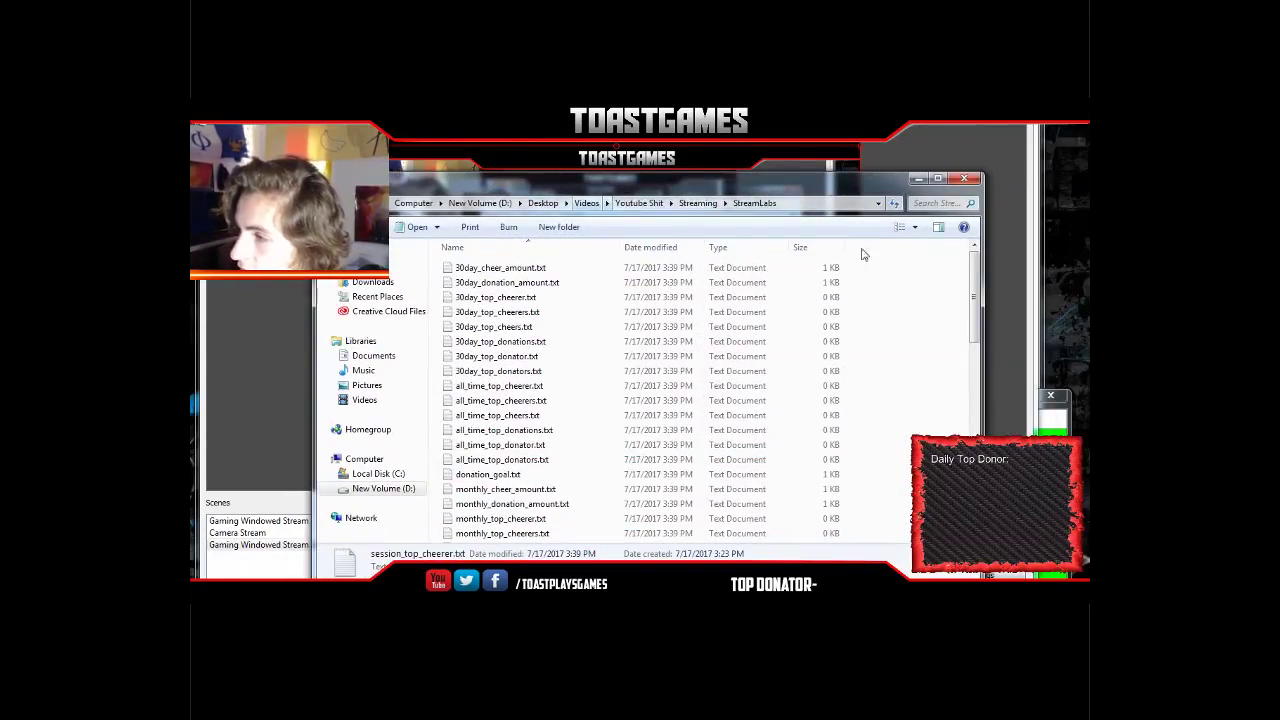
left_click(918, 178)
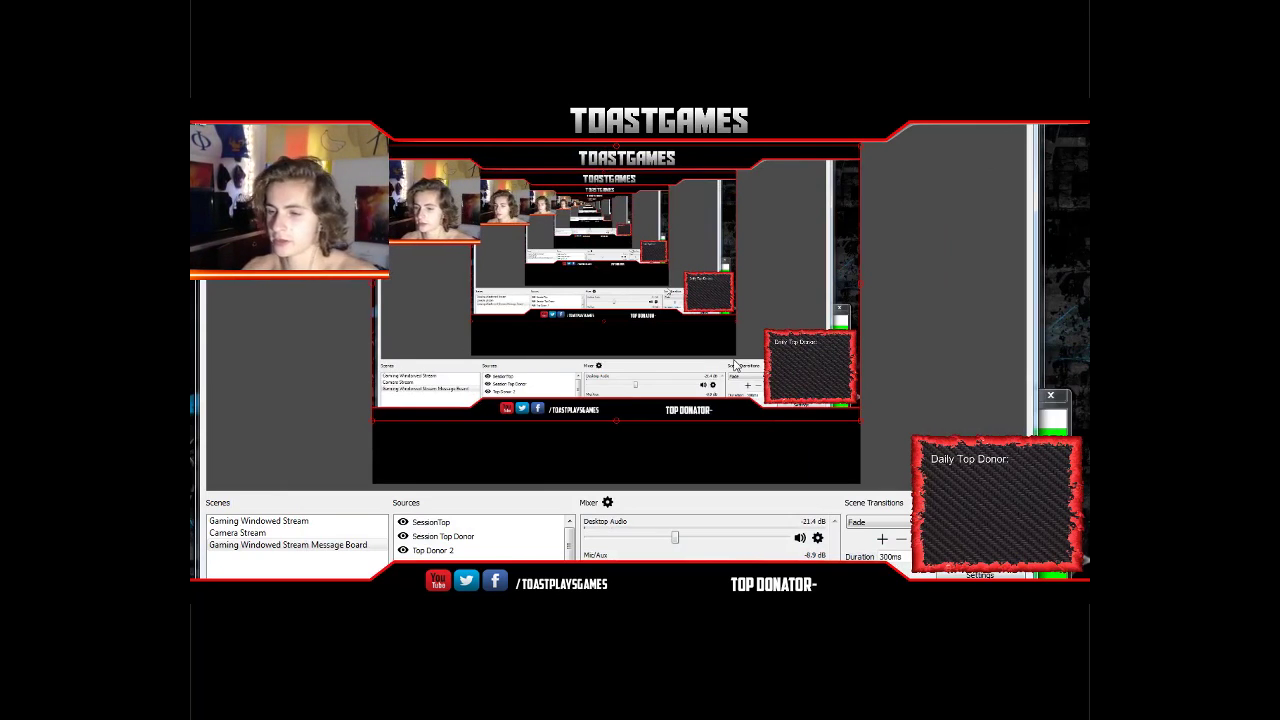
- Switch the output to the Gaming Windowed Stream scene and on to the Camera Stream scene
left_click(266, 522)
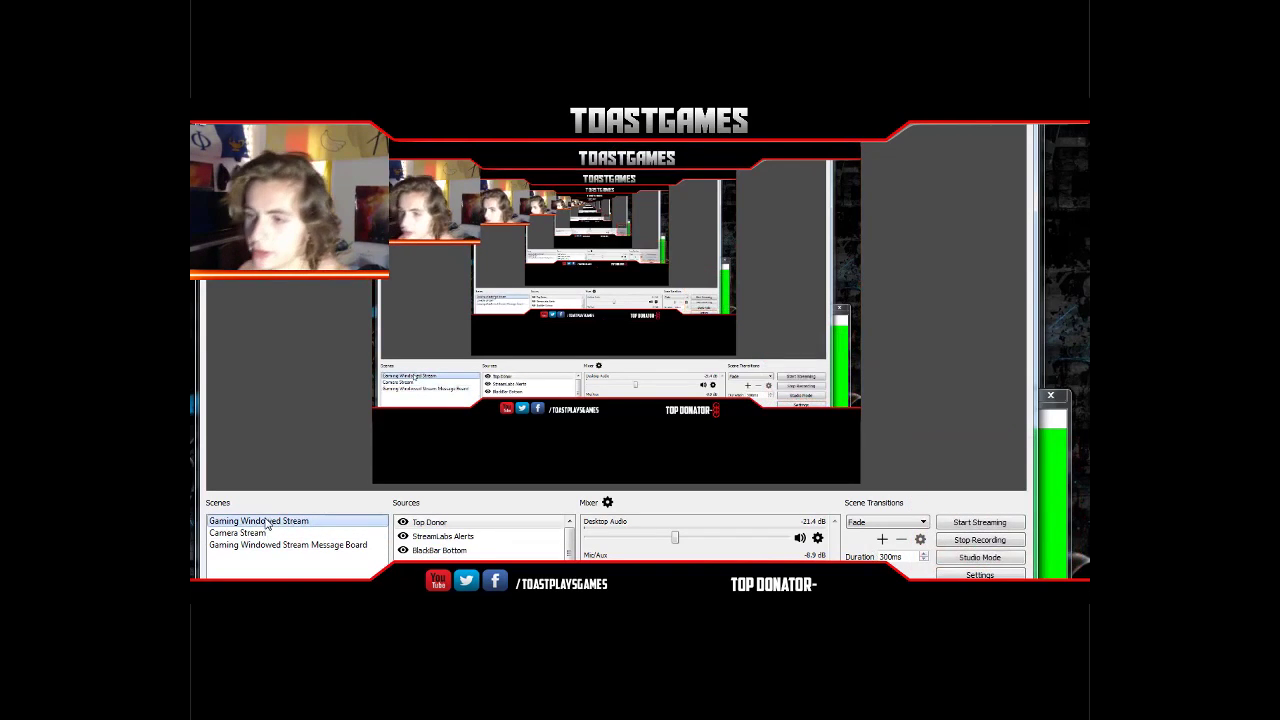
left_click(264, 534)
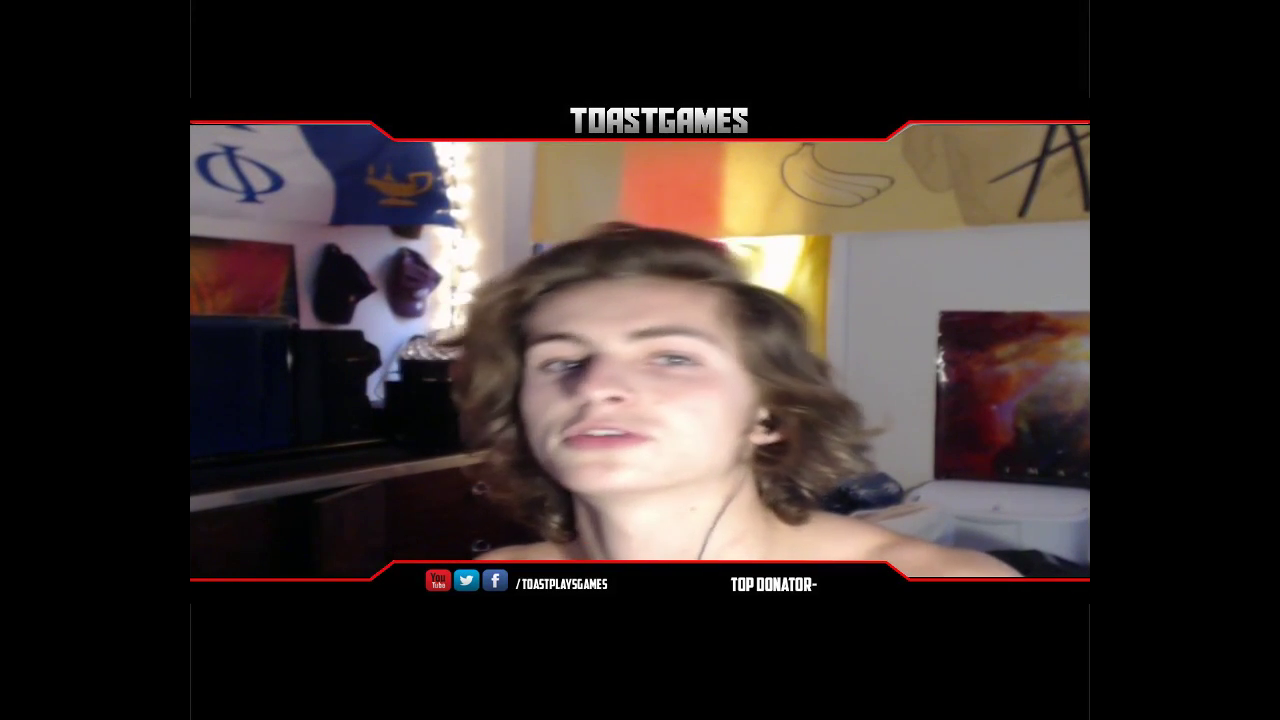